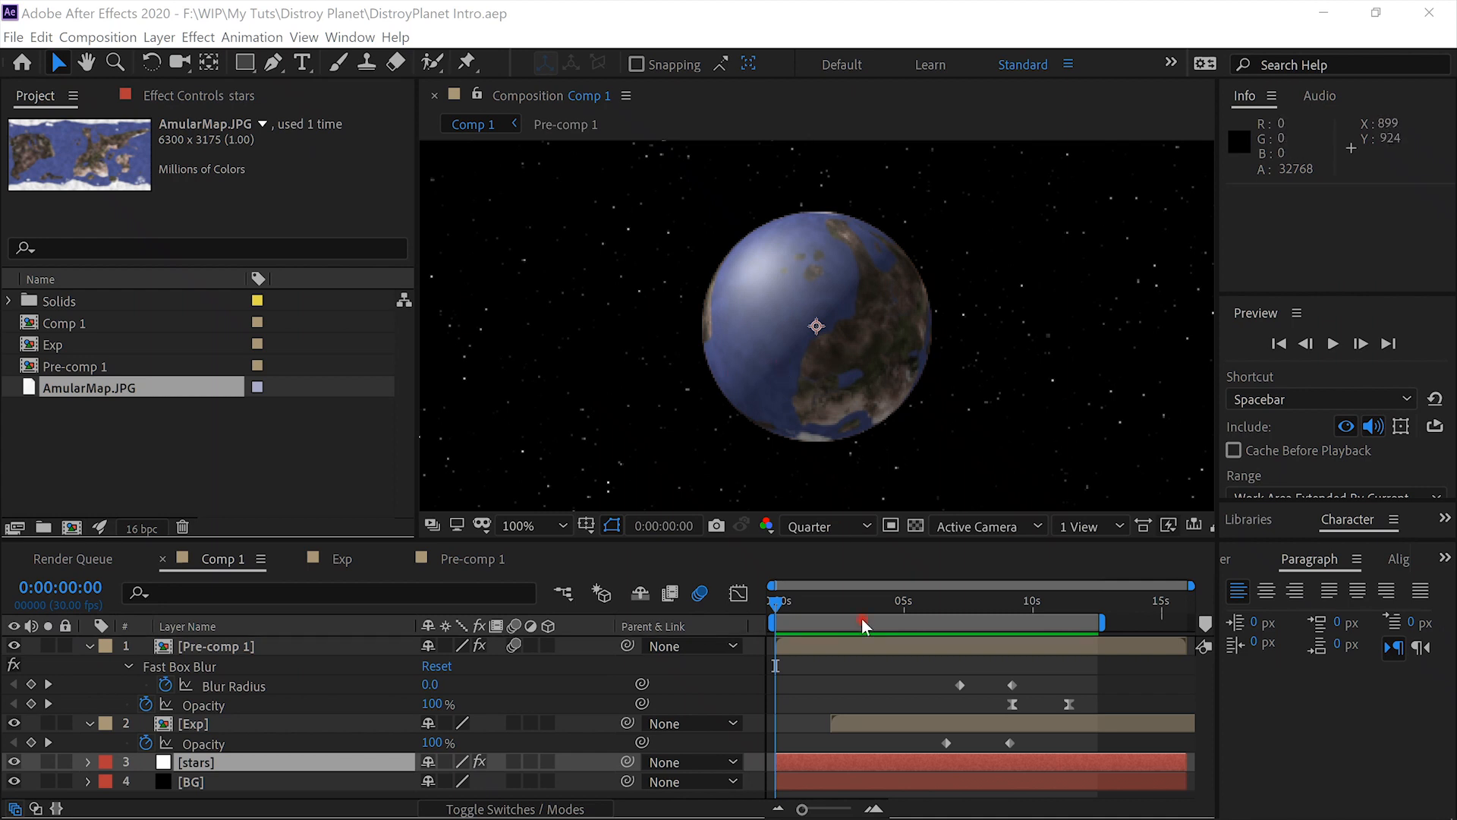
- Play back the finished planet explosion animation in Comp 1 and stop it partway through the explosion
{"action": "left_click", "coordinate": [1333, 345]}
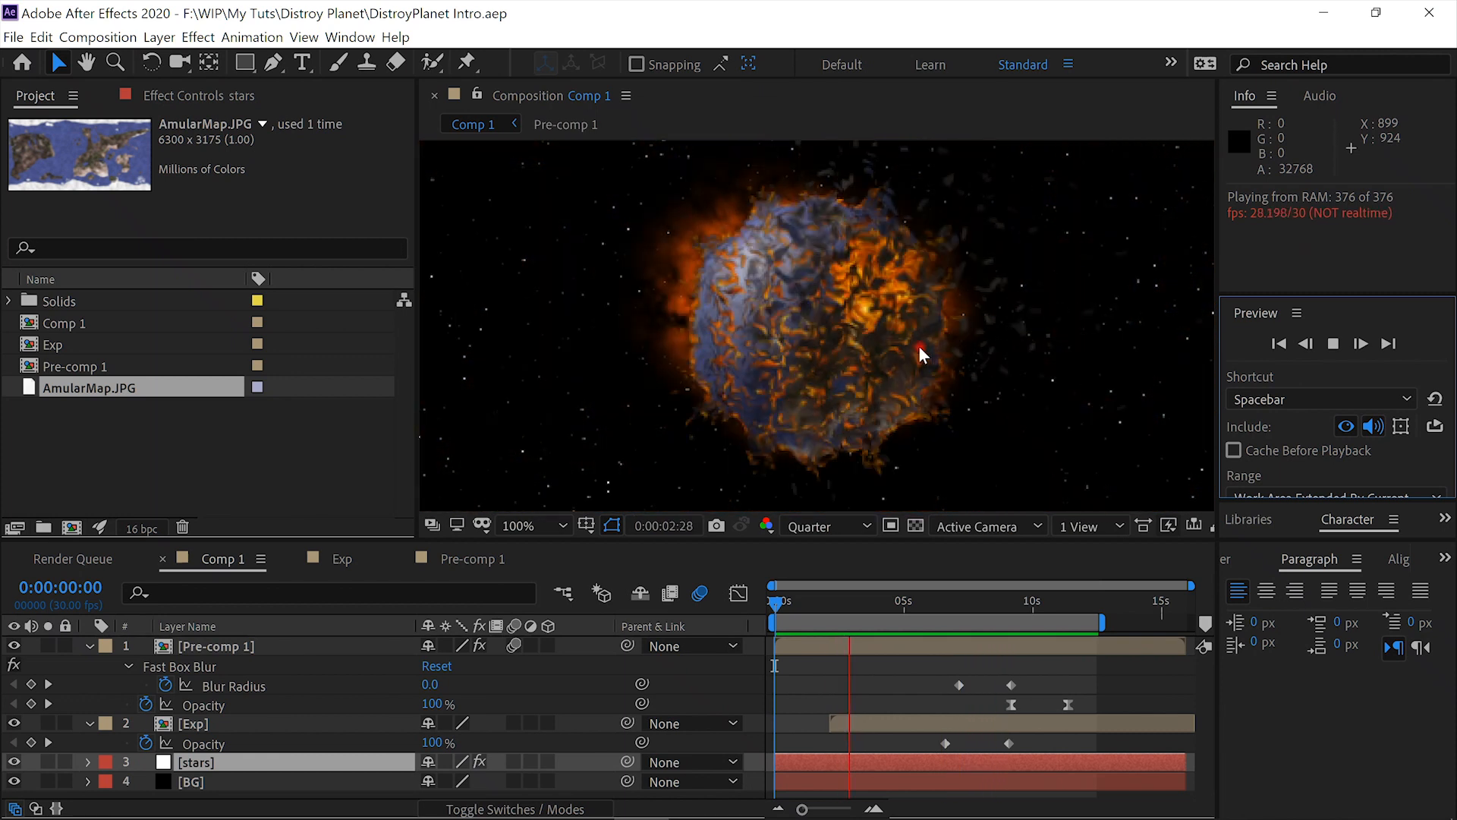
{"action": "left_click", "coordinate": [1335, 343]}
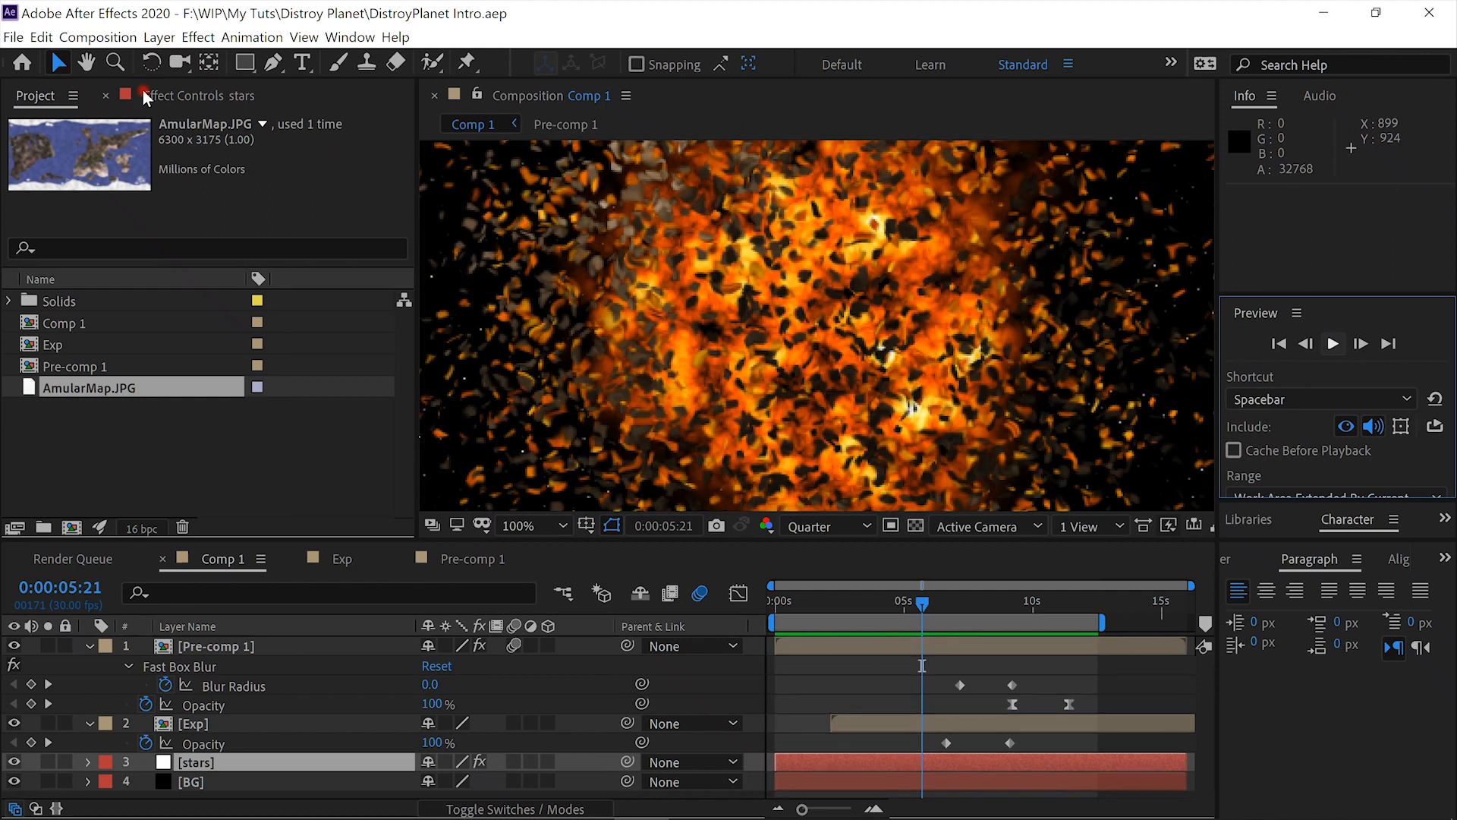
- Start a new project and create a 1920 × 1080 px composition named Comp 1 at 30 fps with a 16-second duration
{"action": "left_click", "coordinate": [4, 40]}
{"action": "mouse_move", "coordinate": [17, 61]}
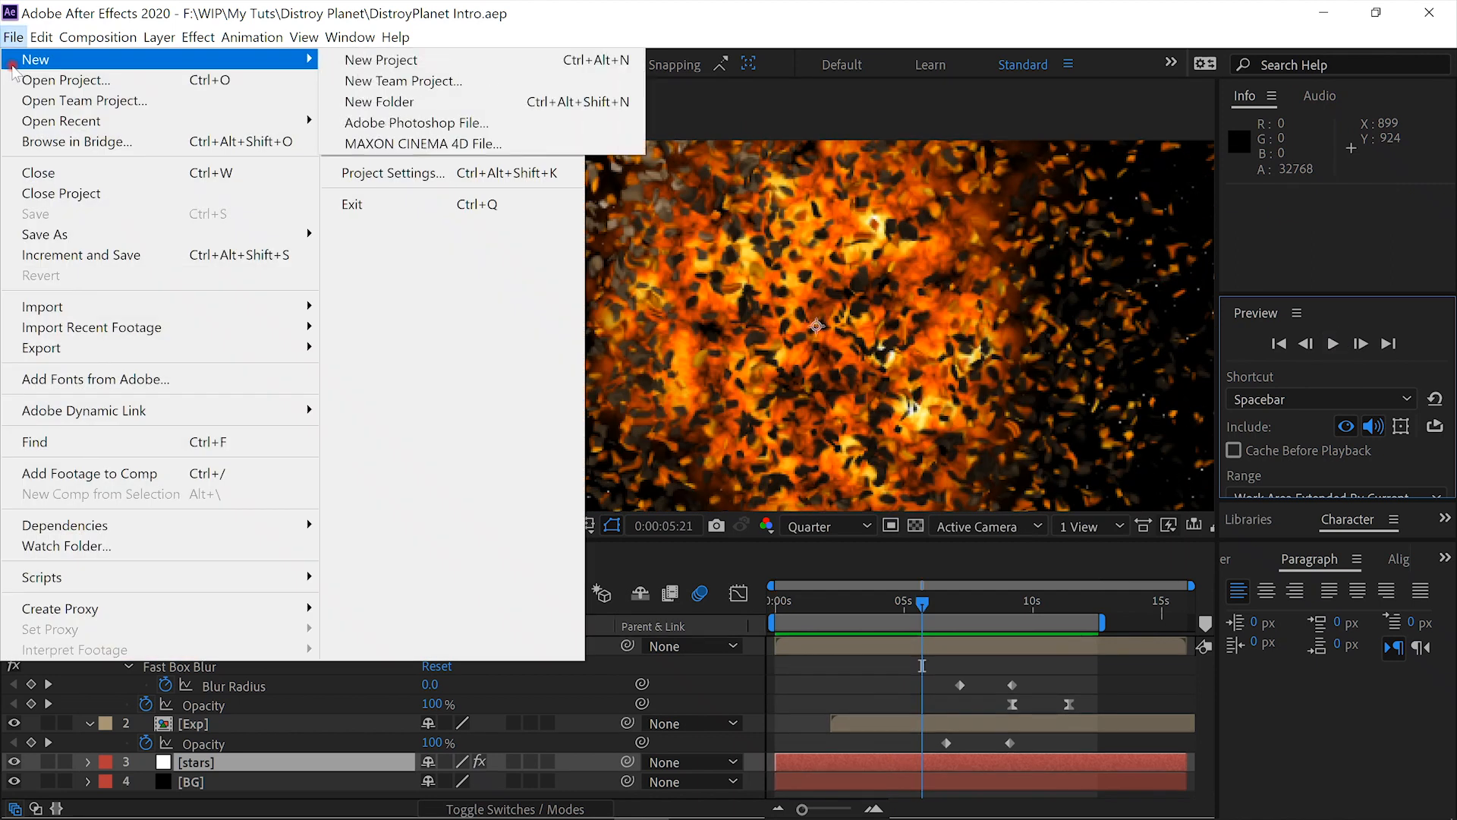
{"action": "left_click", "coordinate": [354, 61]}
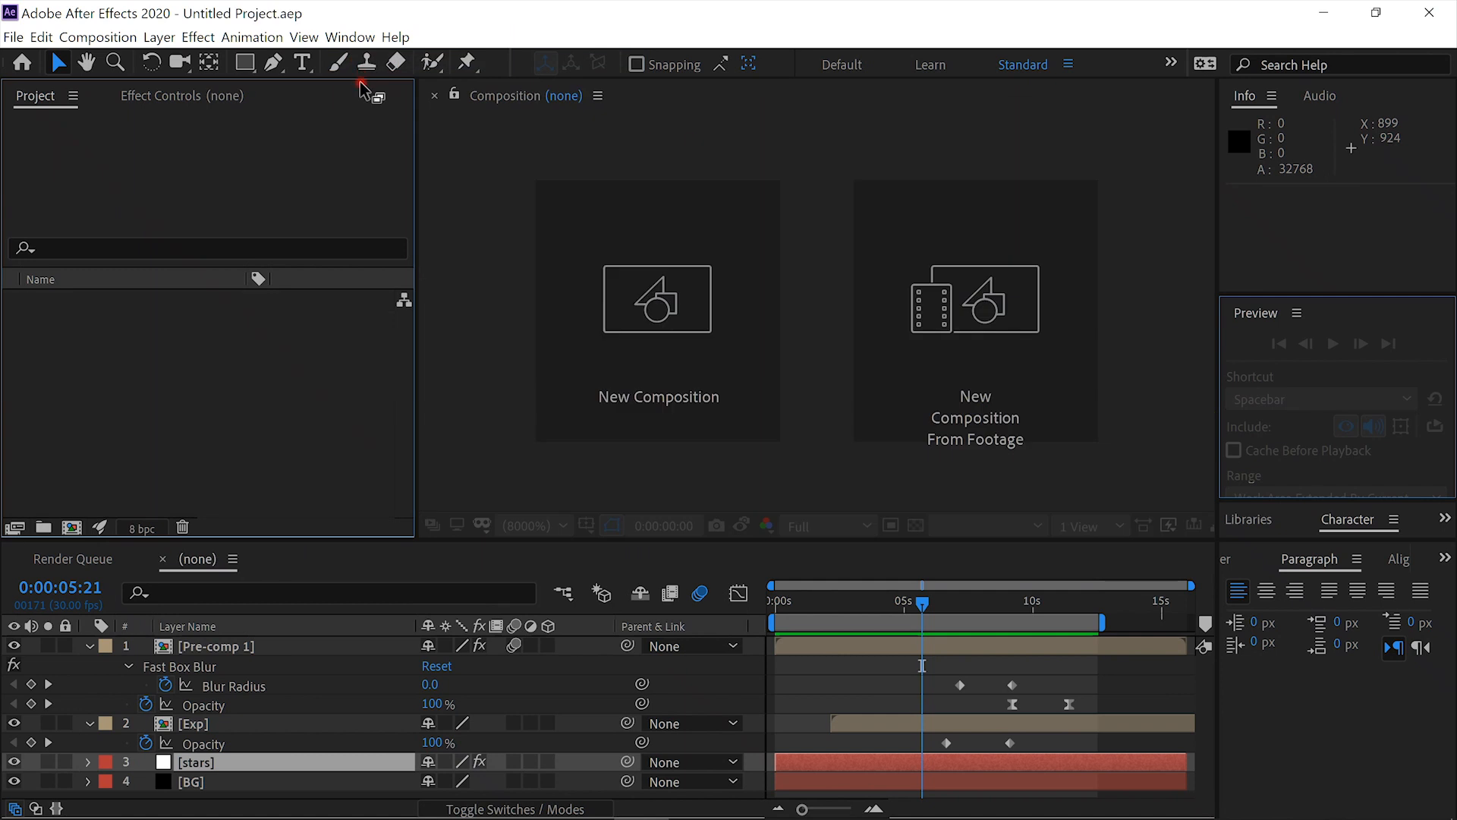
{"action": "left_click", "coordinate": [673, 357]}
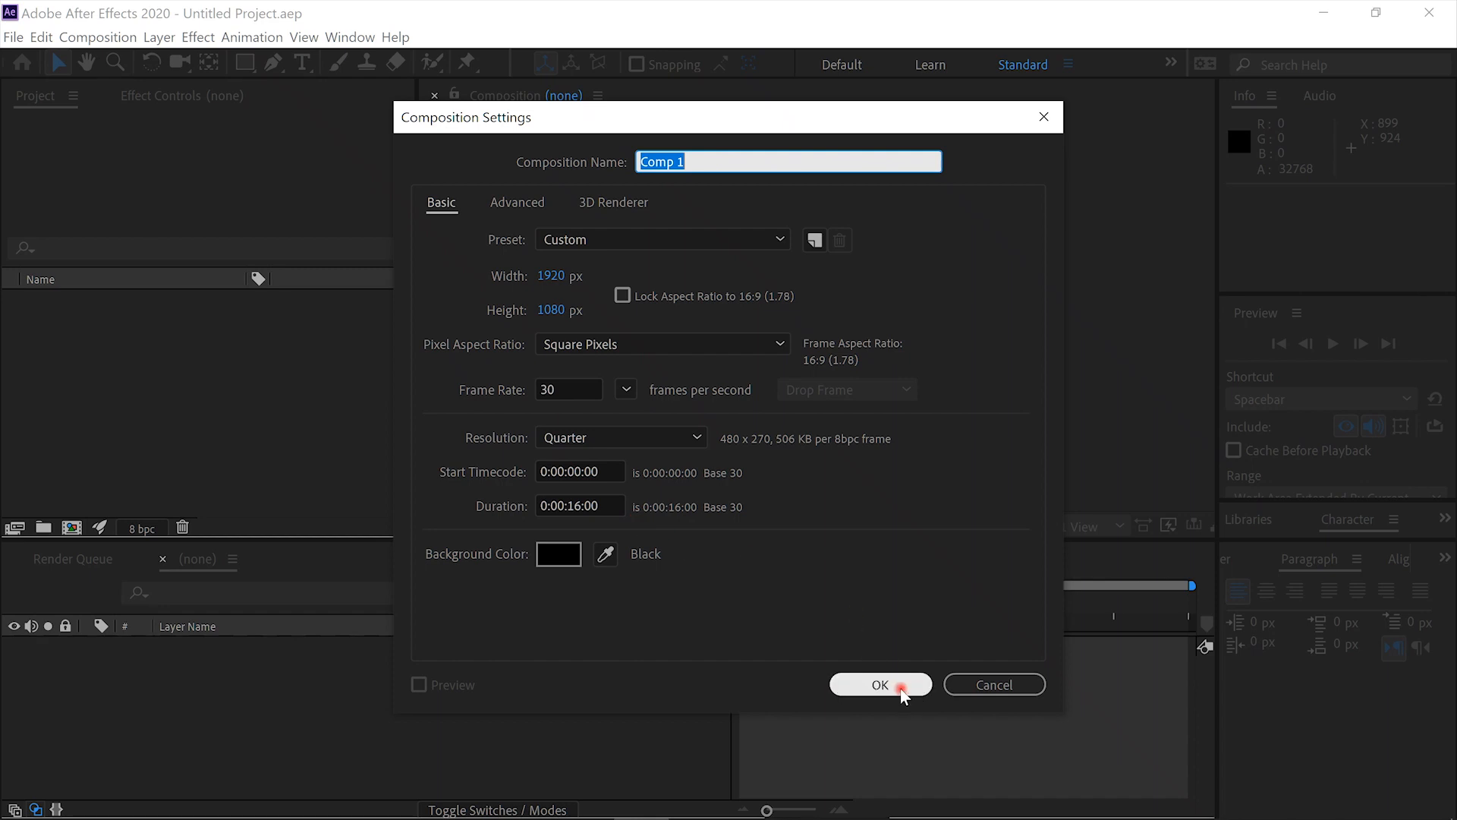
{"action": "left_click", "coordinate": [881, 686]}
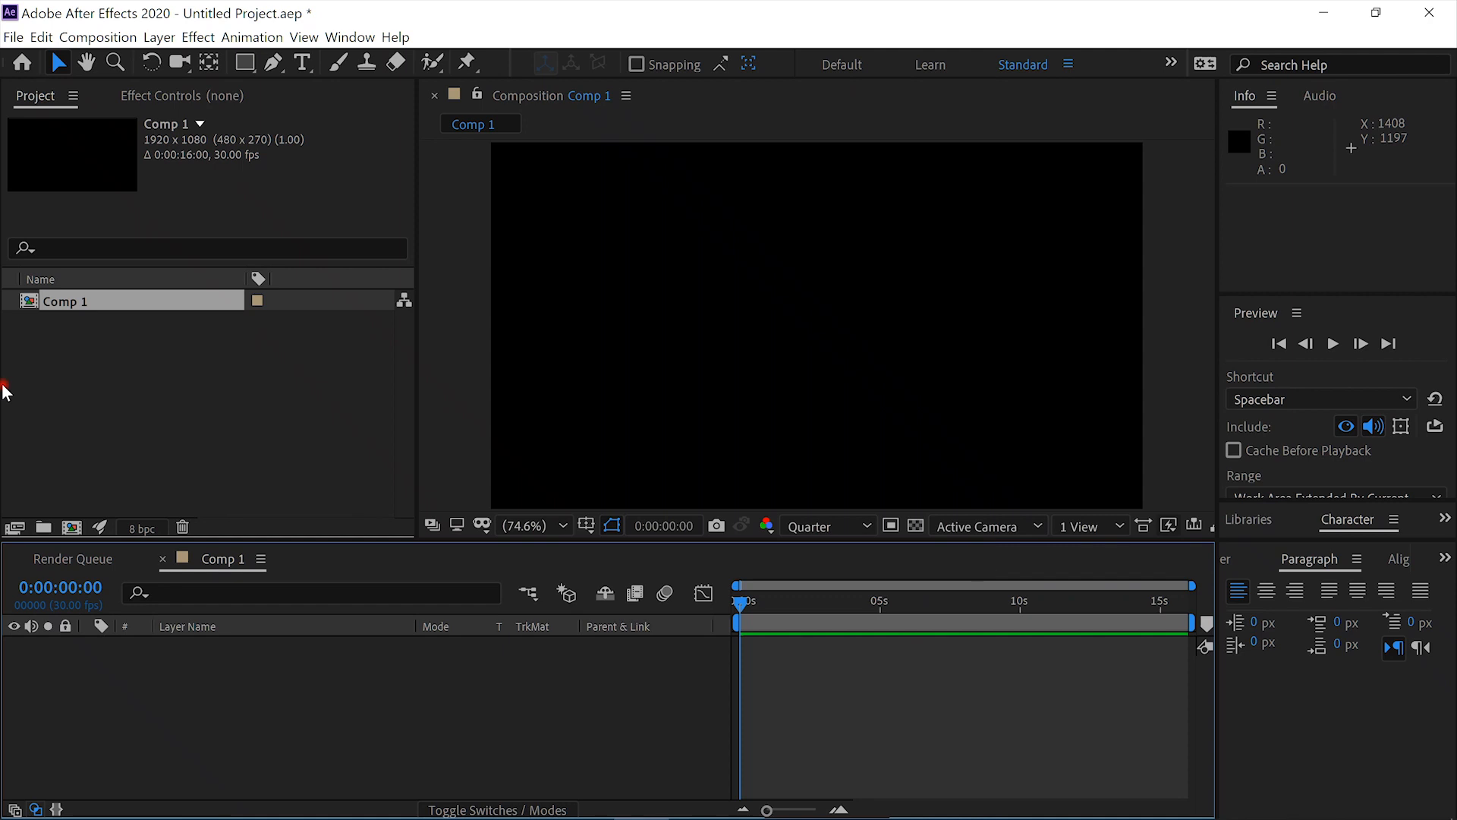
- Import AmularMap.JPG from the Planet Maps folder and add it as a layer in Comp 1
{"action": "right_click", "coordinate": [45, 379]}
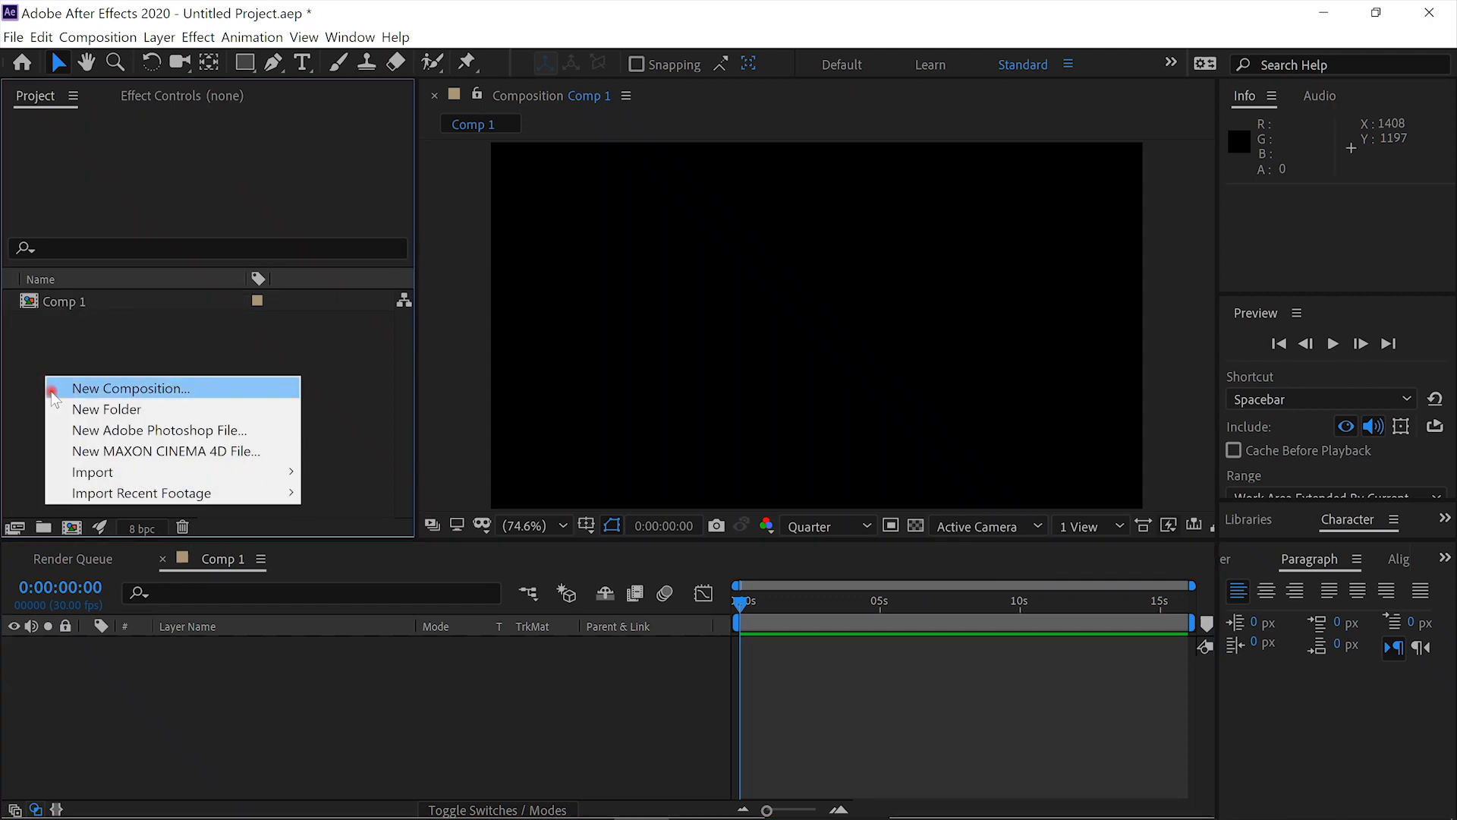
{"action": "mouse_move", "coordinate": [115, 472]}
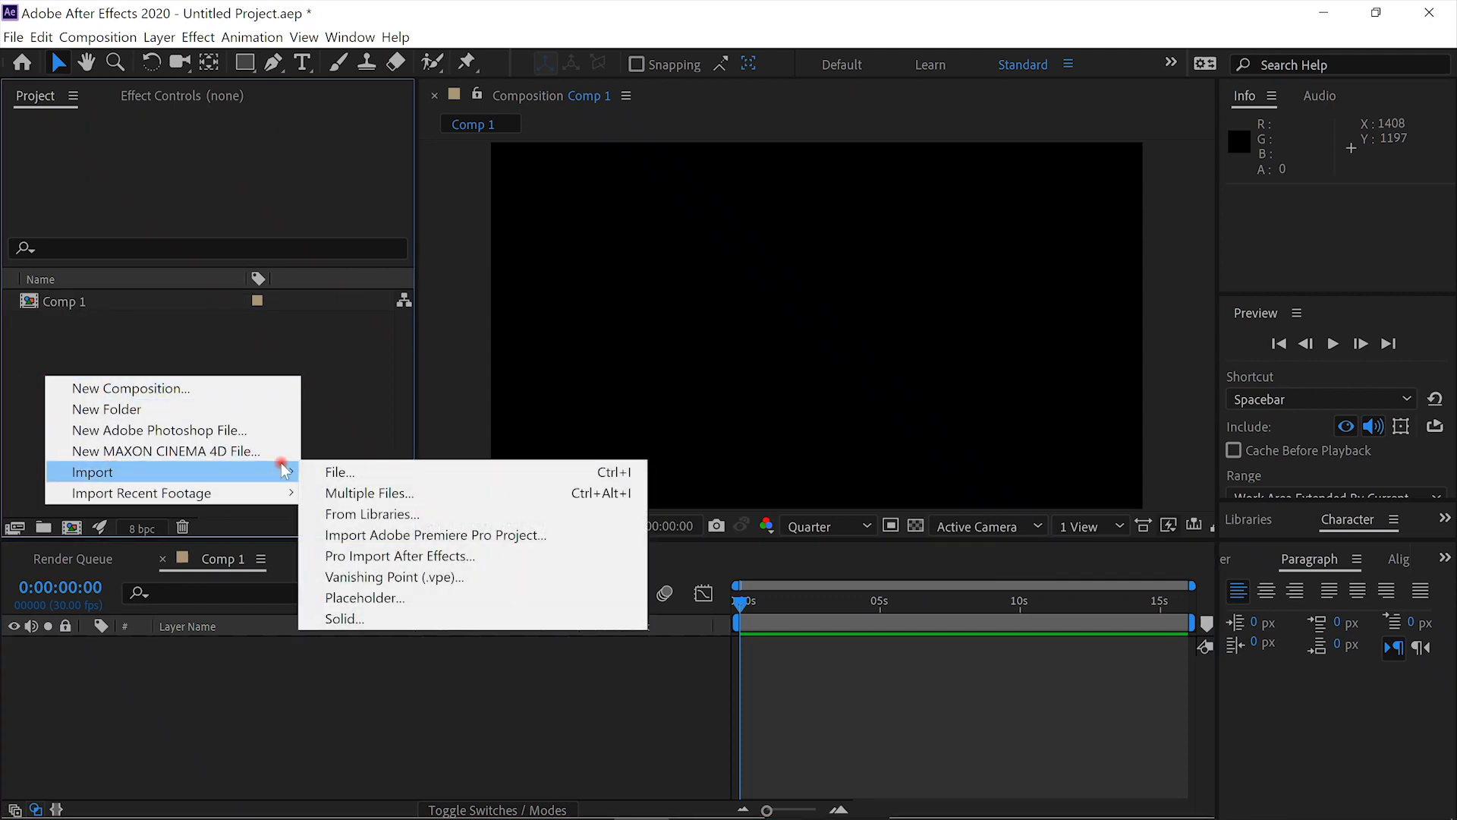
{"action": "left_click", "coordinate": [392, 477]}
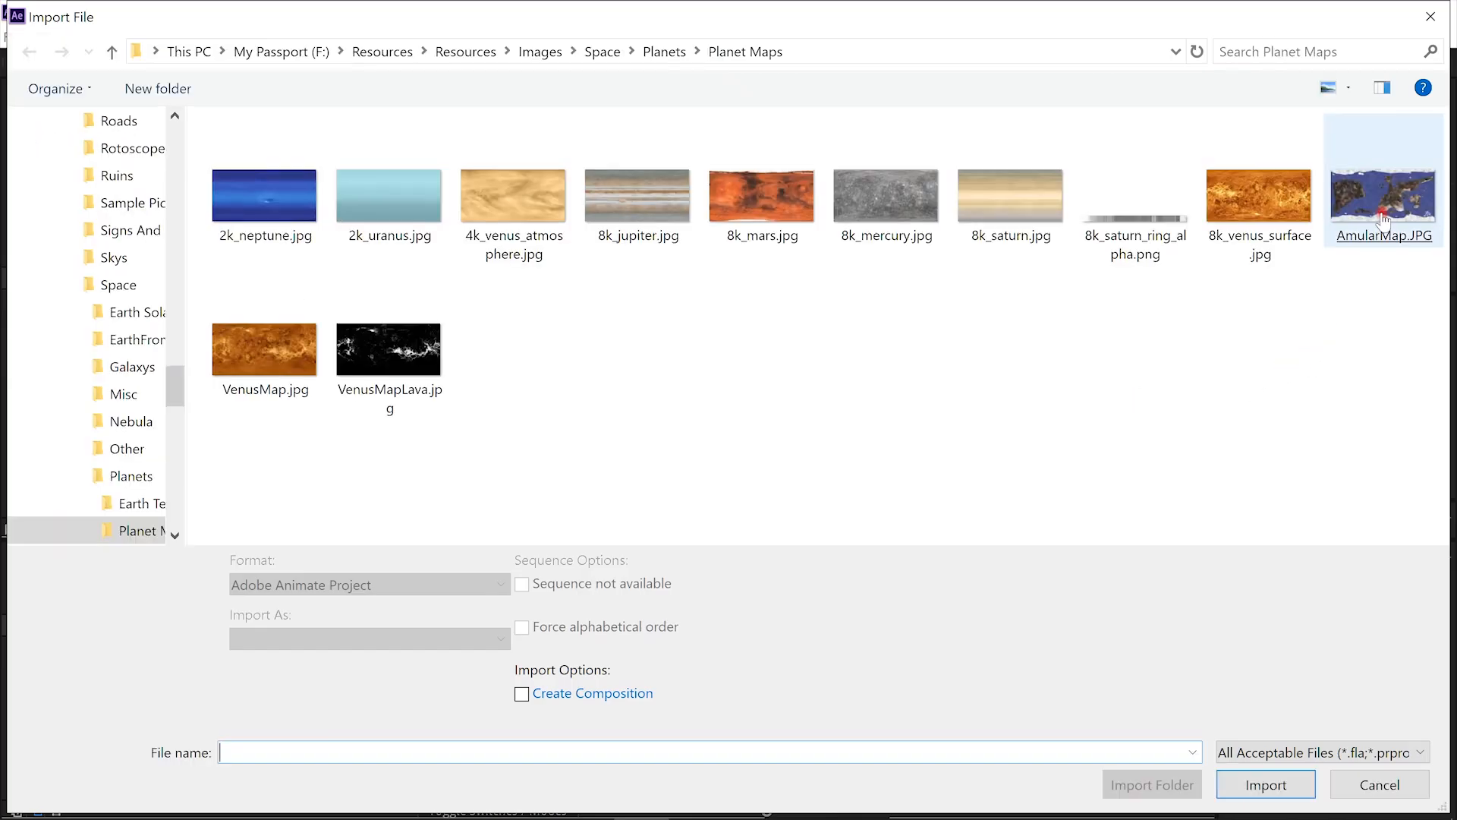
{"action": "double_click", "coordinate": [1383, 219]}
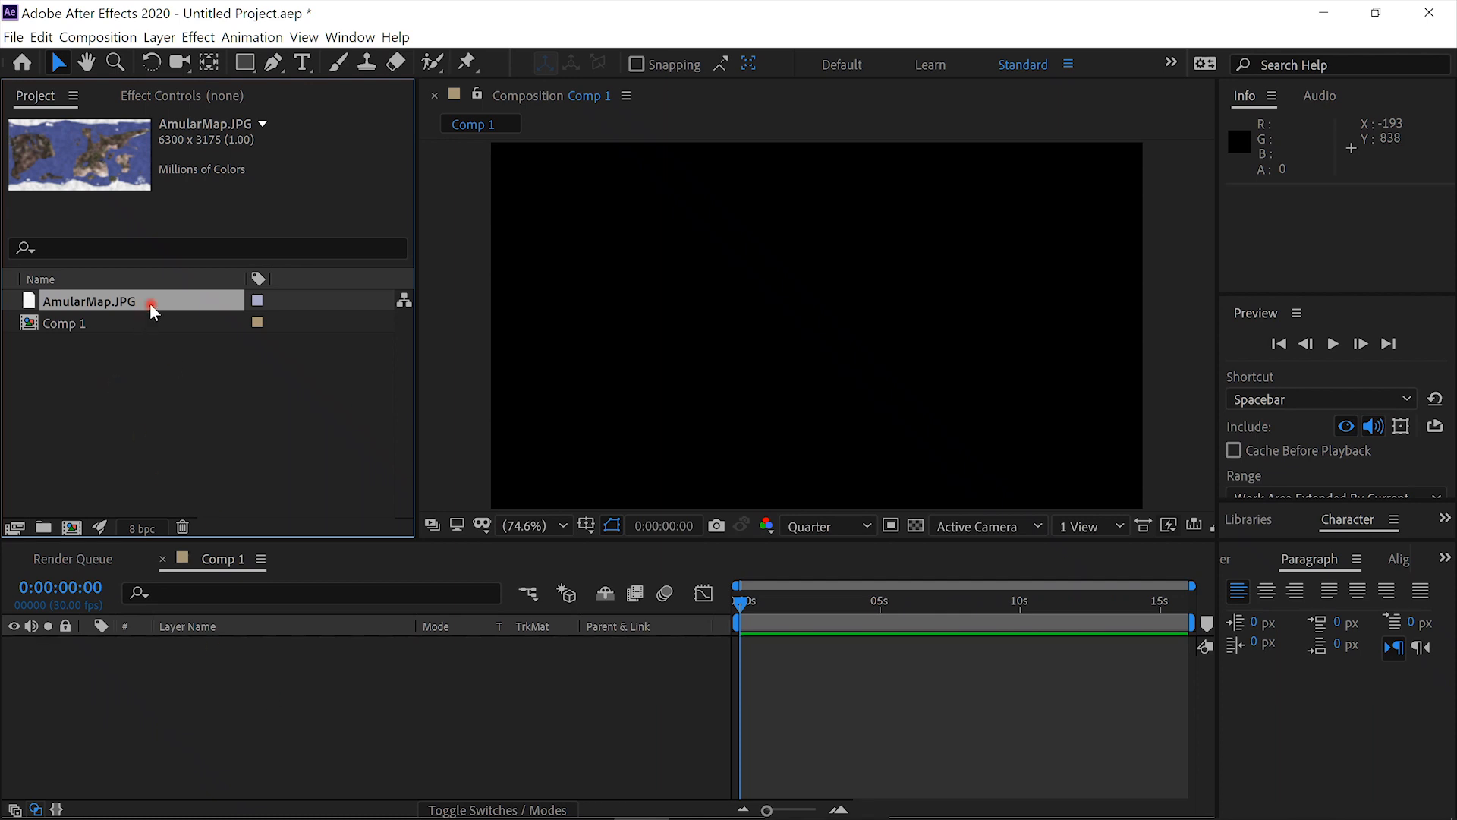
{"action": "left_click_drag", "start_coordinate": [152, 303], "coordinate": [153, 689]}
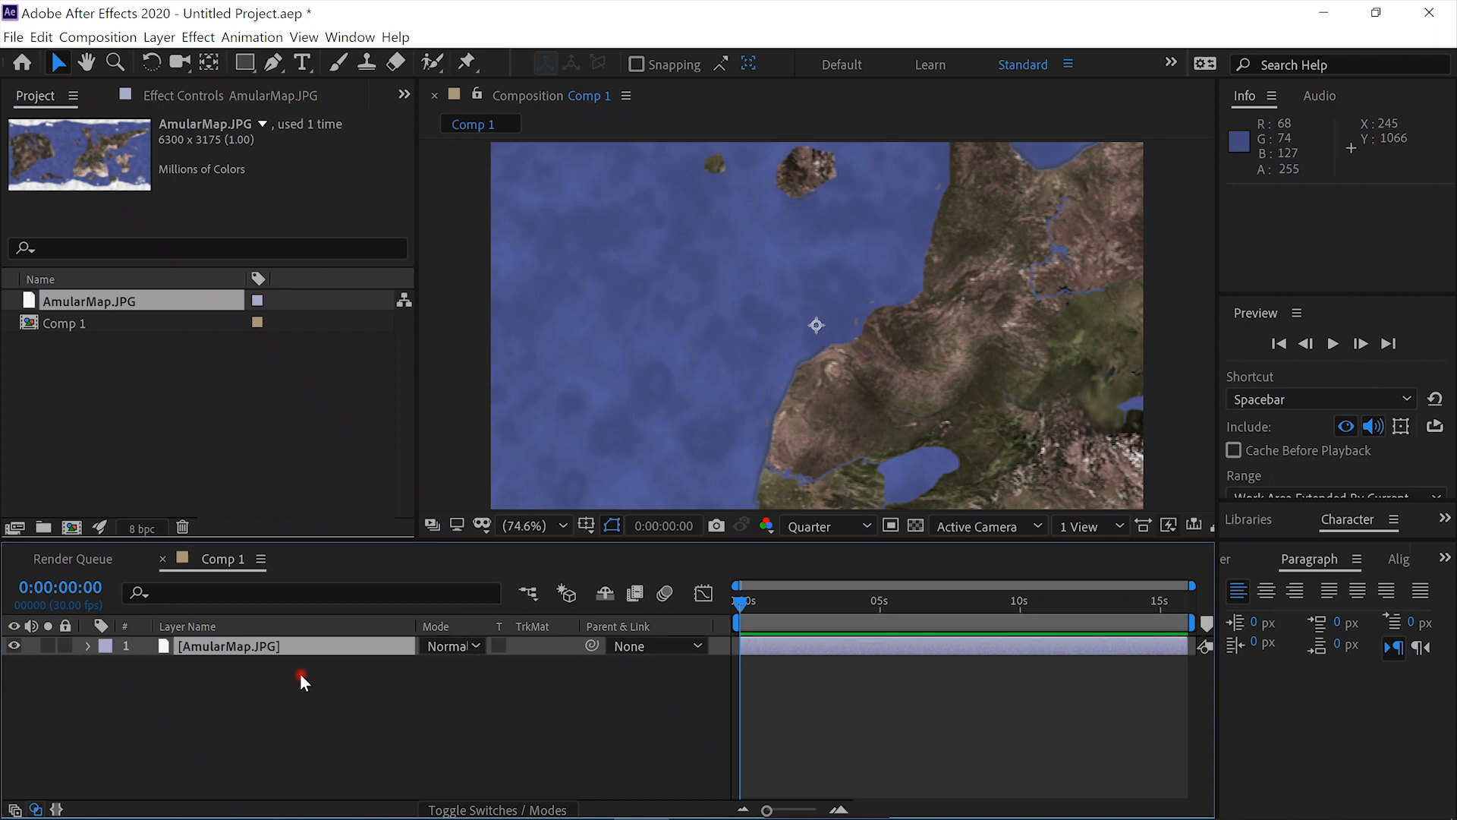
- Duplicate the AmularMap.JPG layer and rename the copy "bump"
{"action": "key", "text": "ctrl+d"}
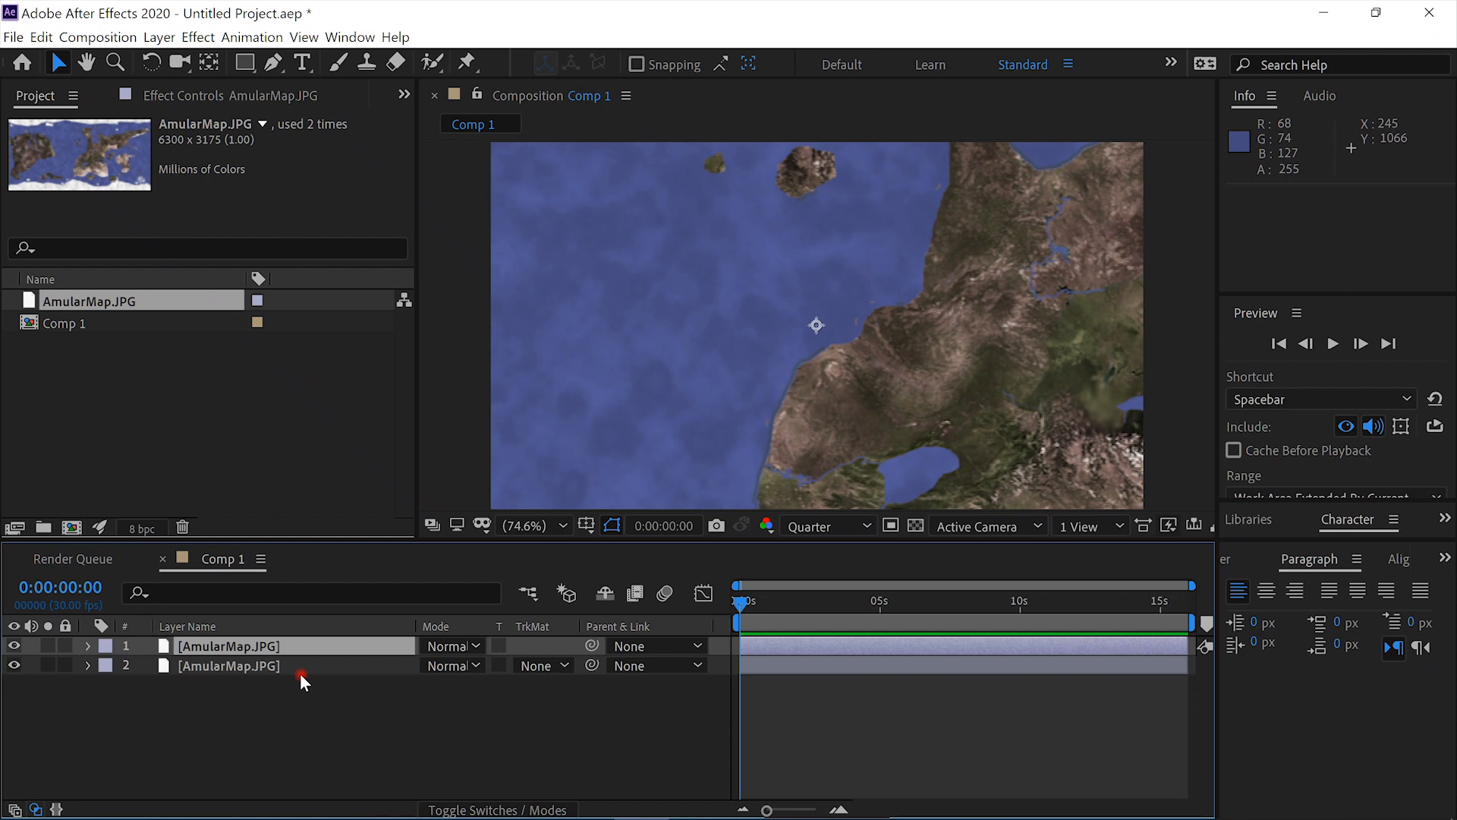
{"action": "key", "text": "Return"}
{"action": "type", "text": "bump"}
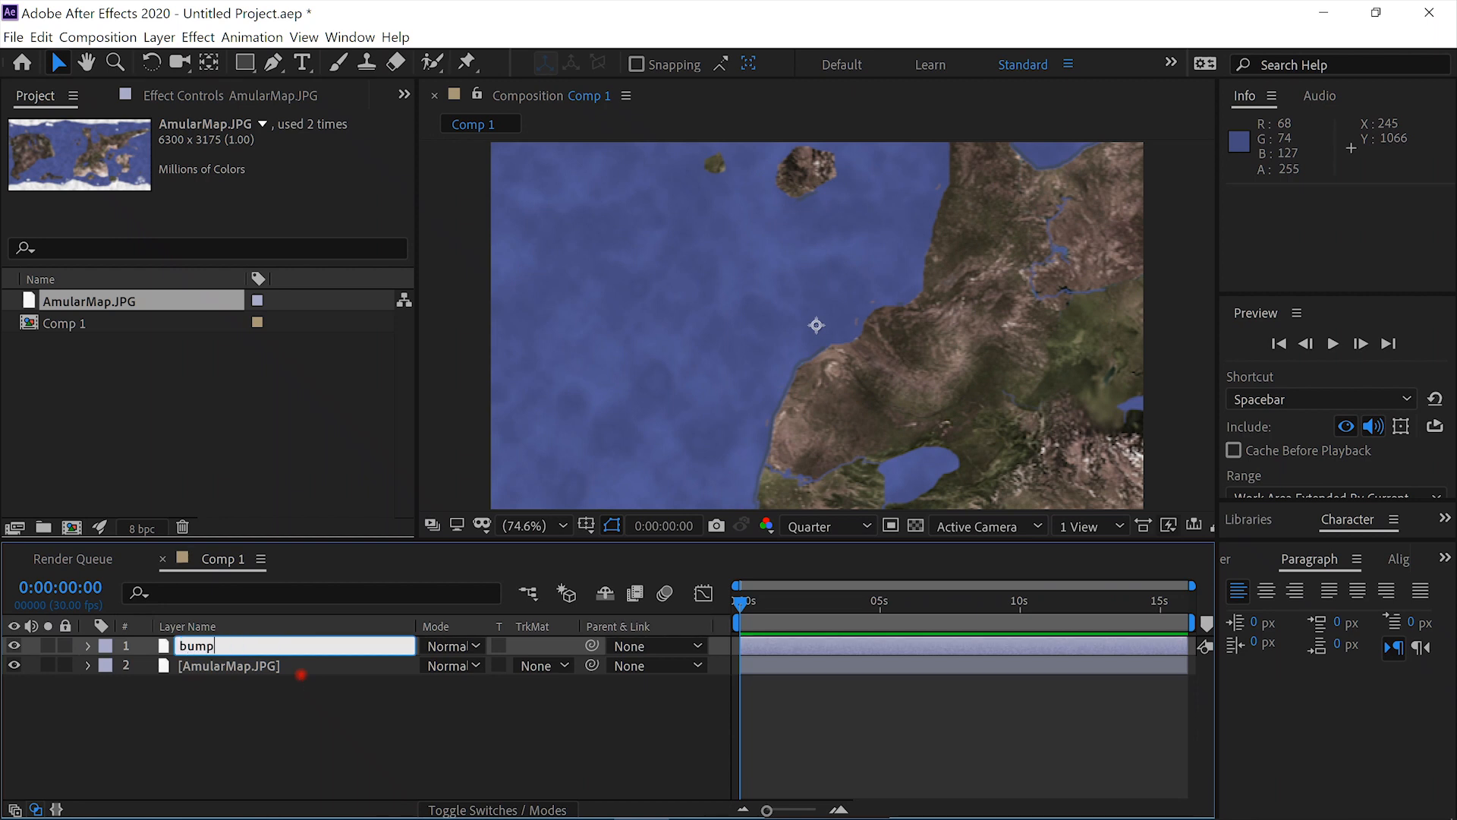
{"action": "key", "text": "Return"}
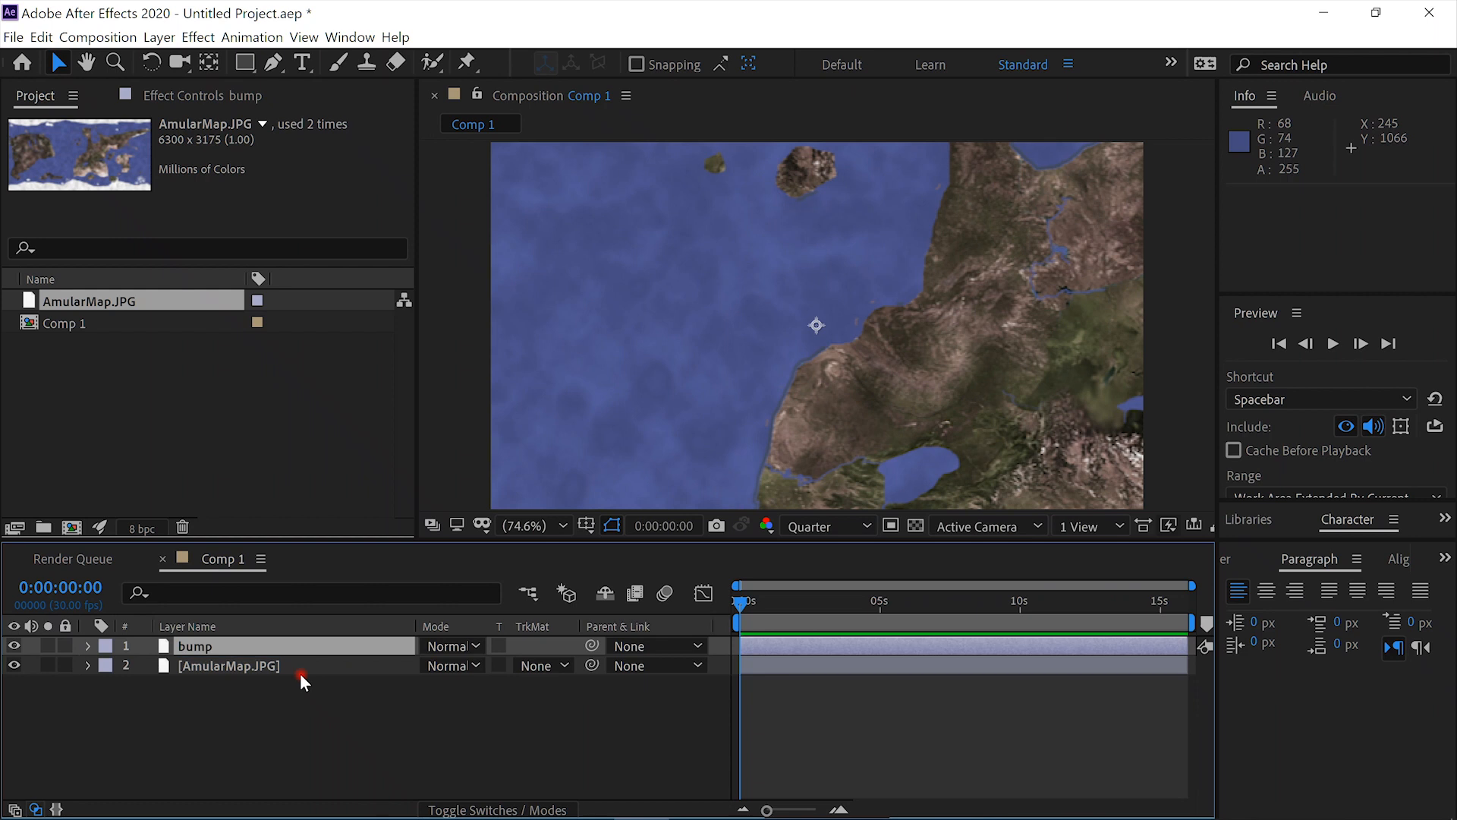
- Apply the Black & White and Curves effects to the bump layer
{"action": "key", "text": "ctrl+space"}
{"action": "type", "text": "blac"}
{"action": "key", "text": "Return"}
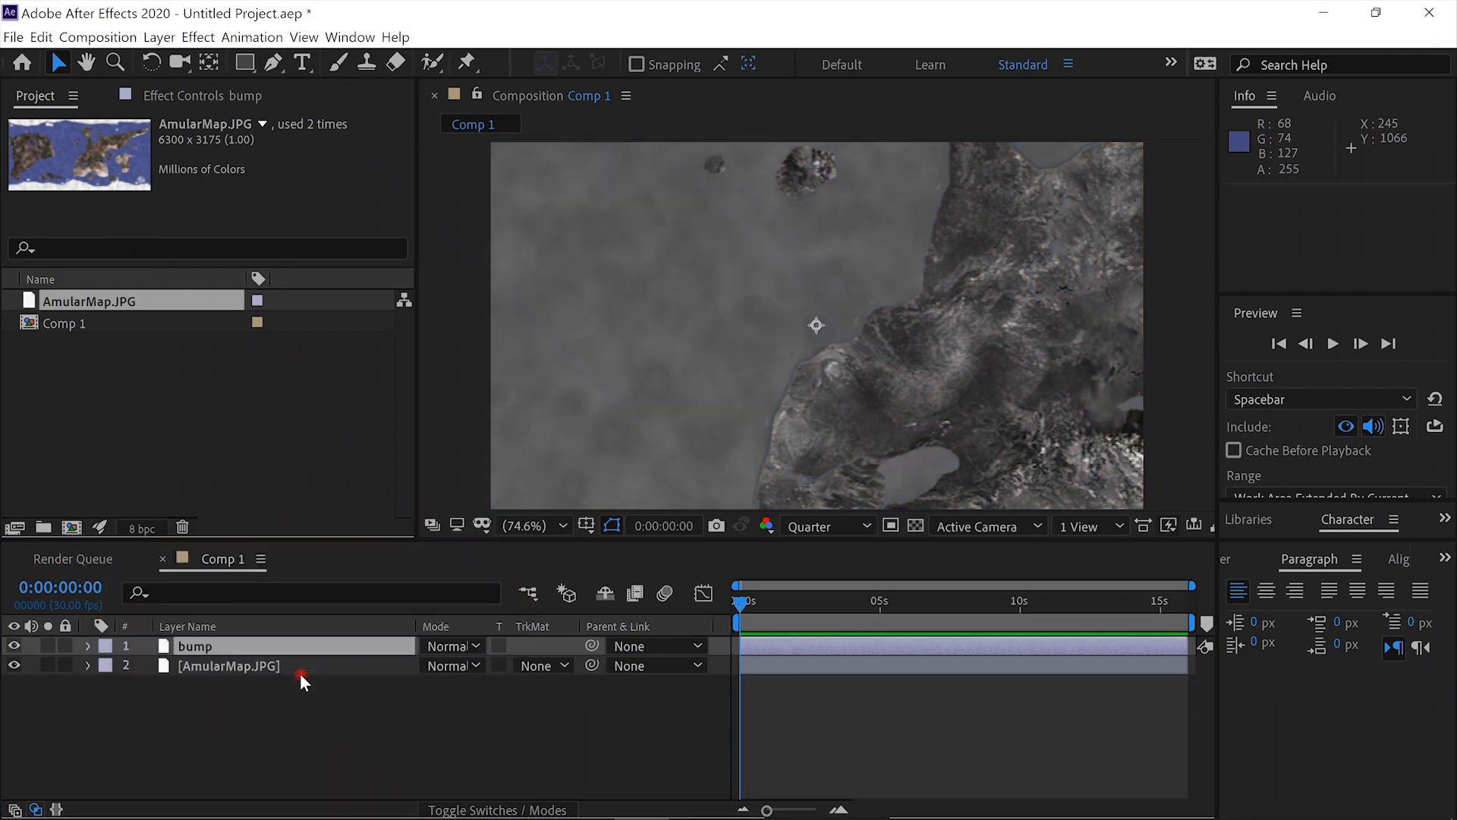
{"action": "key", "text": "ctrl+space"}
{"action": "type", "text": "curves"}
{"action": "key", "text": "Return"}
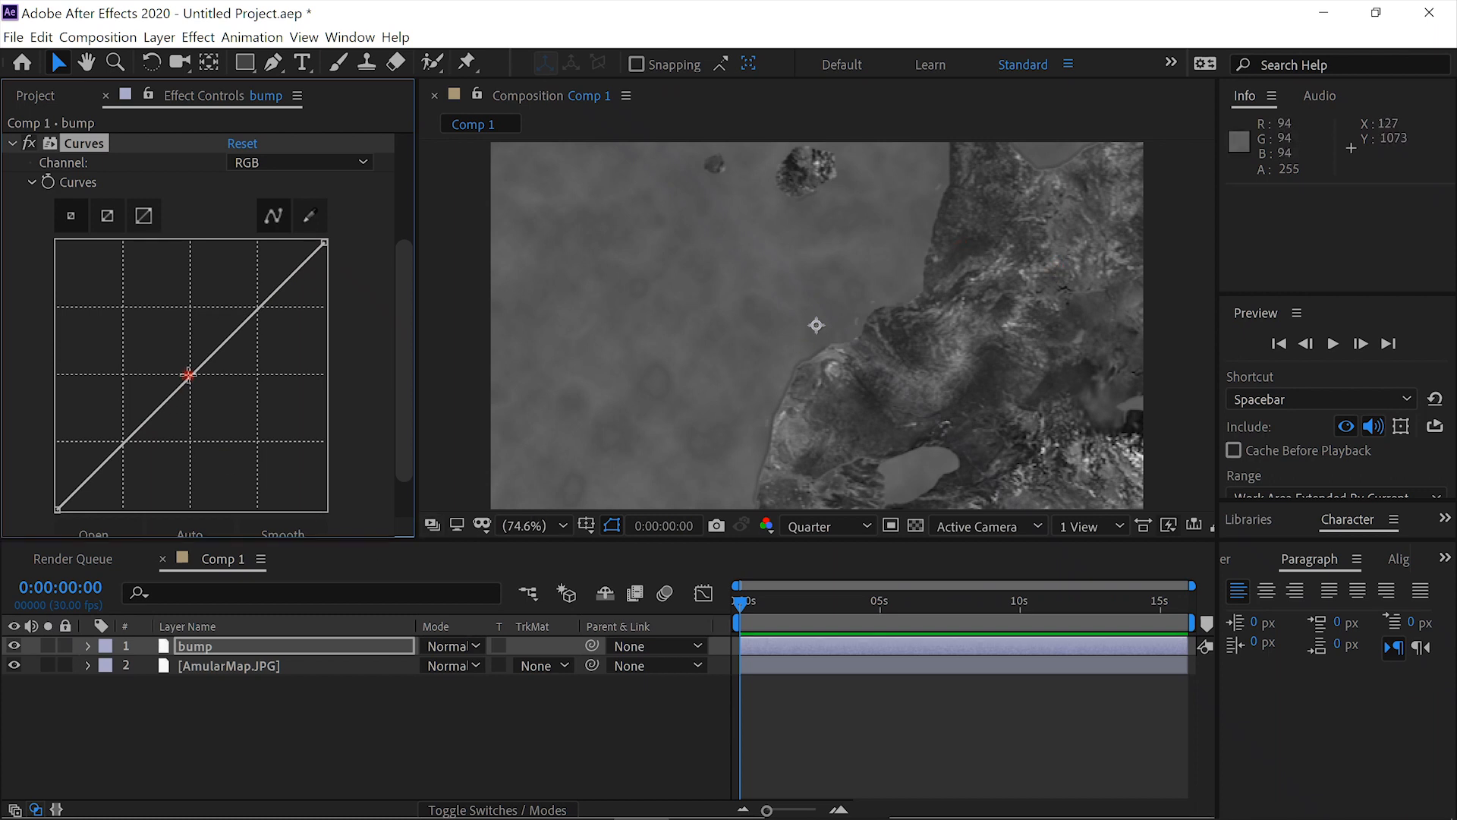
- Increase the bump layer's contrast by anchoring the RGB curve's midpoint and raising its highlights into a gentle S-shape
{"action": "left_click", "coordinate": [190, 376]}
{"action": "left_click_drag", "start_coordinate": [243, 325], "coordinate": [224, 305]}
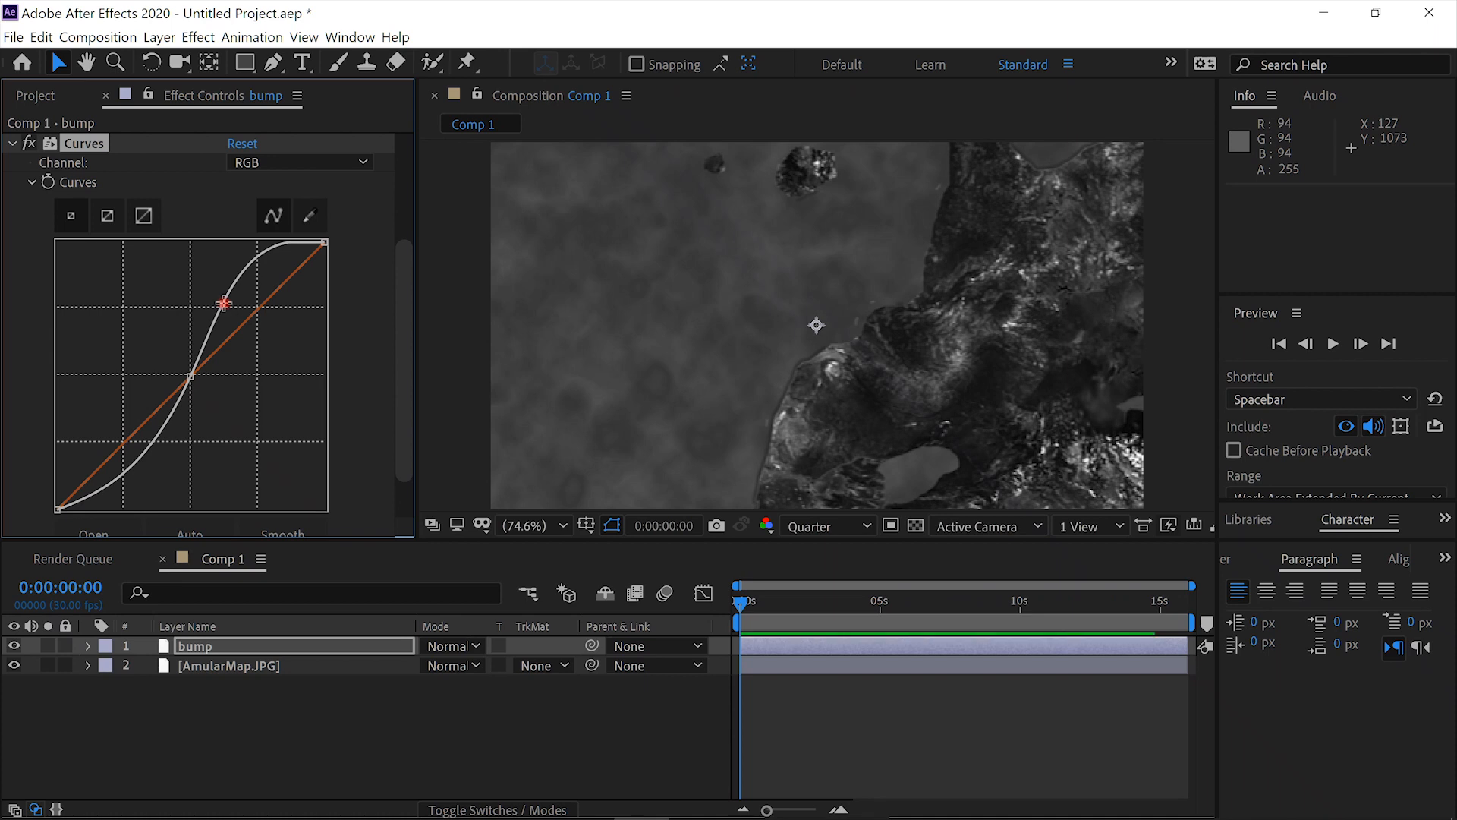
{"action": "left_click_drag", "start_coordinate": [223, 303], "coordinate": [225, 308]}
{"action": "left_click_drag", "start_coordinate": [402, 464], "coordinate": [403, 498]}
- Duplicate the bump layer and rename the copy "glossiness"
{"action": "left_click", "coordinate": [235, 646]}
{"action": "key", "text": "ctrl+d"}
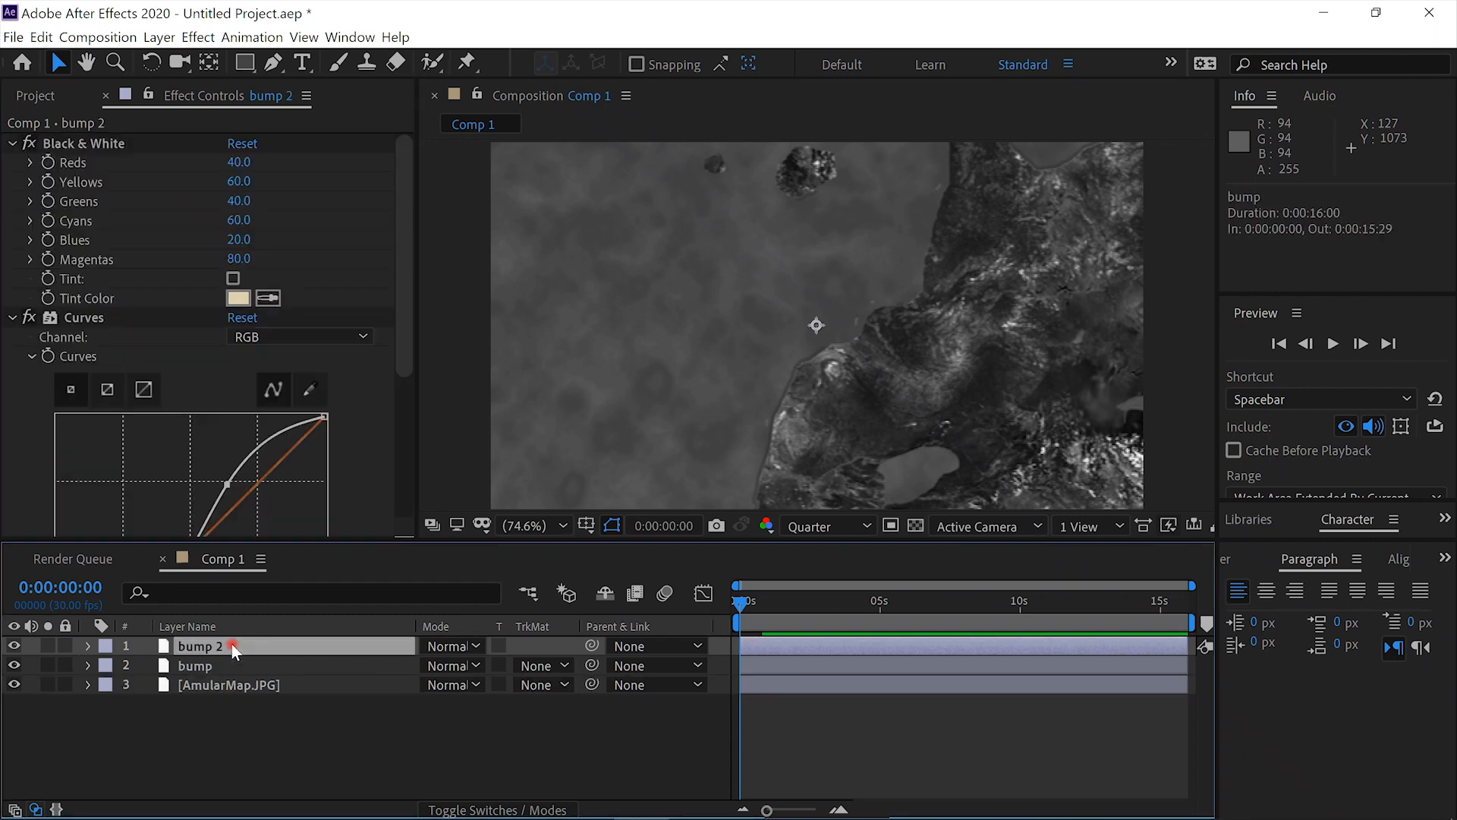
{"action": "key", "text": "Return"}
{"action": "type", "text": "glossiness"}
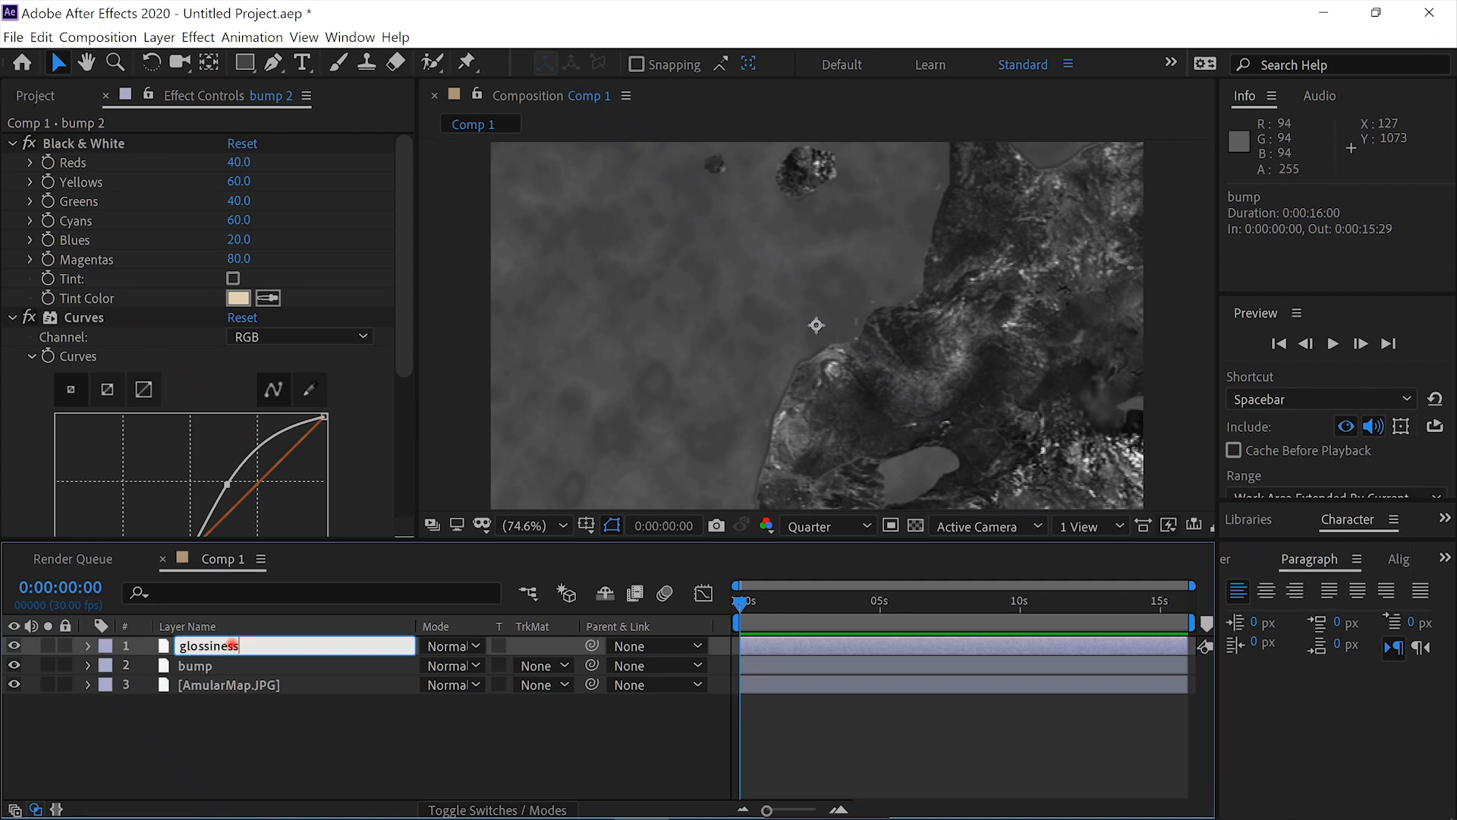
{"action": "key", "text": "Return"}
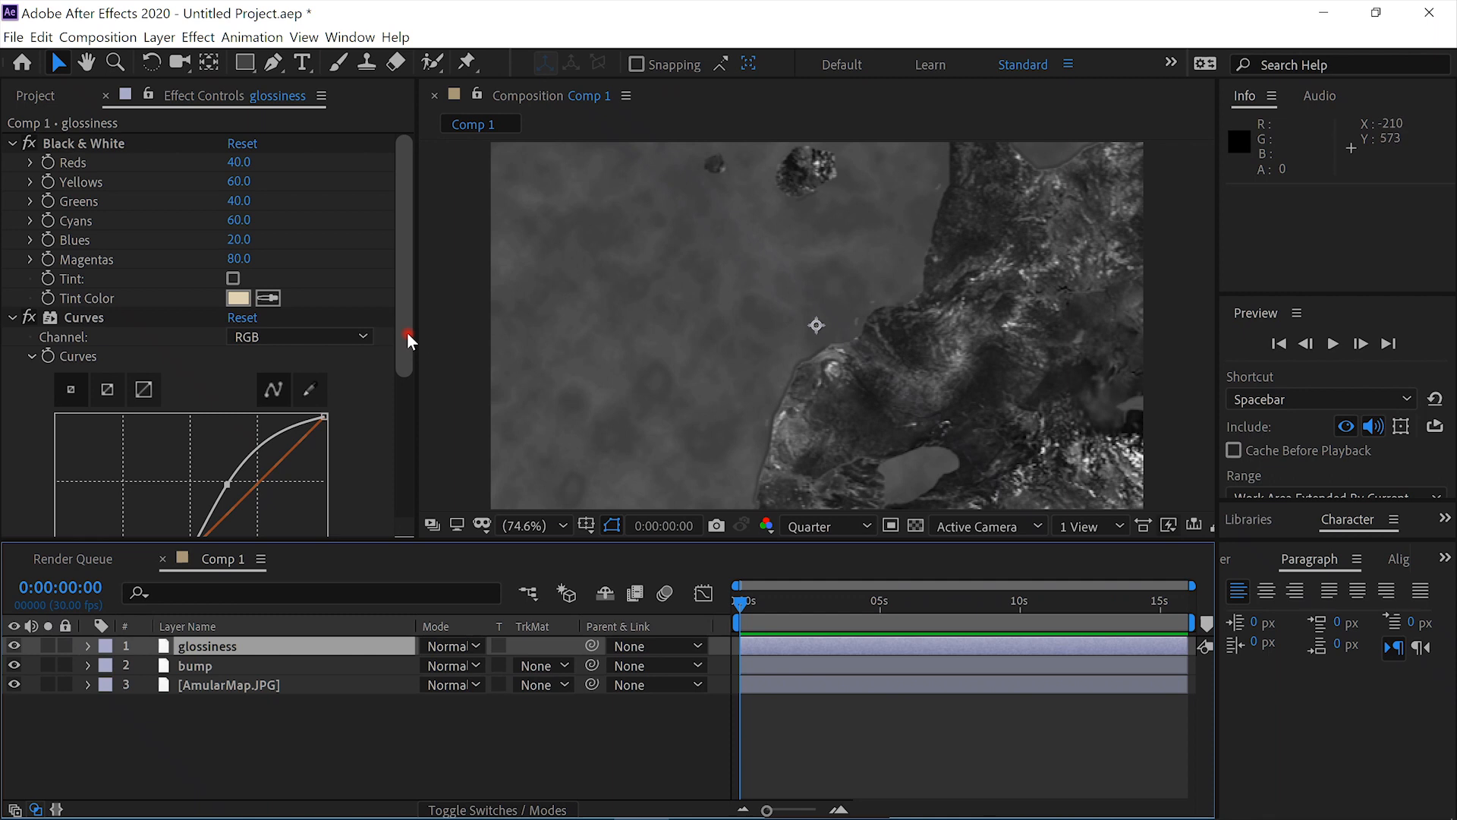
- Steepen the glossiness layer's RGB curve into a stronger S-shape by lowering the shadows and raising the existing highlight point
{"action": "left_click_drag", "start_coordinate": [405, 335], "coordinate": [408, 448]}
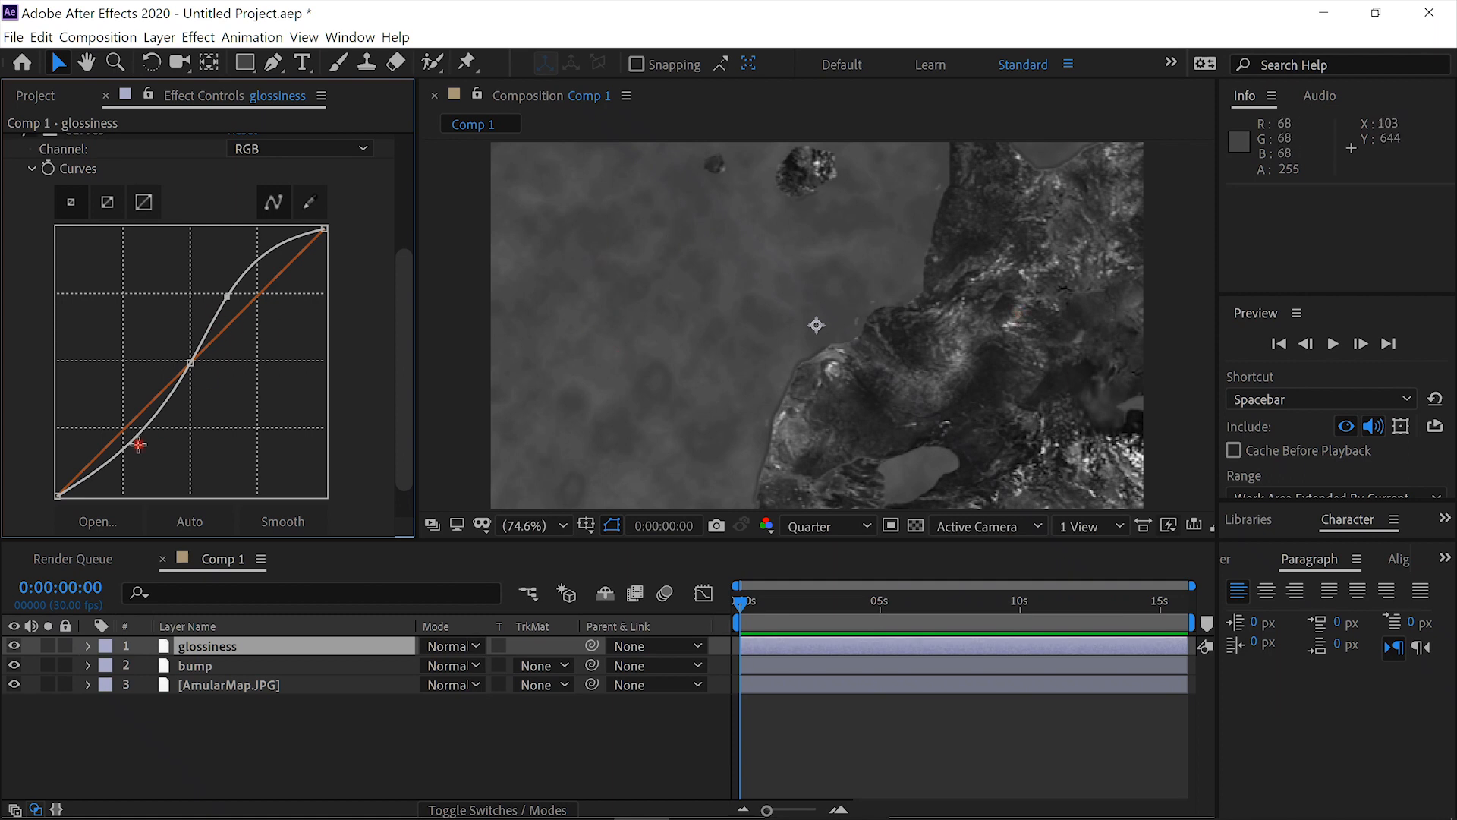
{"action": "left_click_drag", "start_coordinate": [144, 433], "coordinate": [157, 442]}
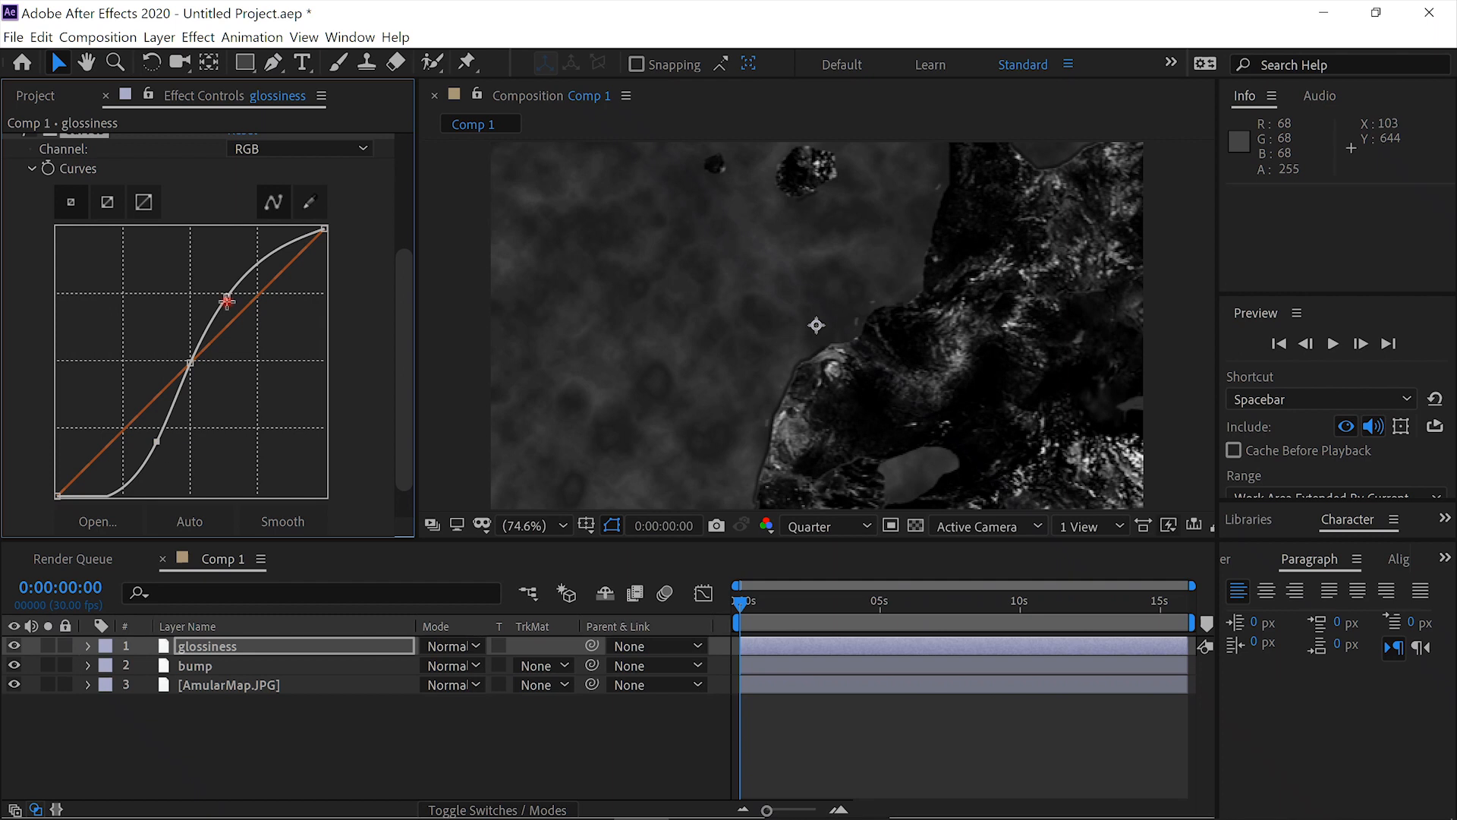
{"action": "left_click_drag", "start_coordinate": [237, 284], "coordinate": [234, 287]}
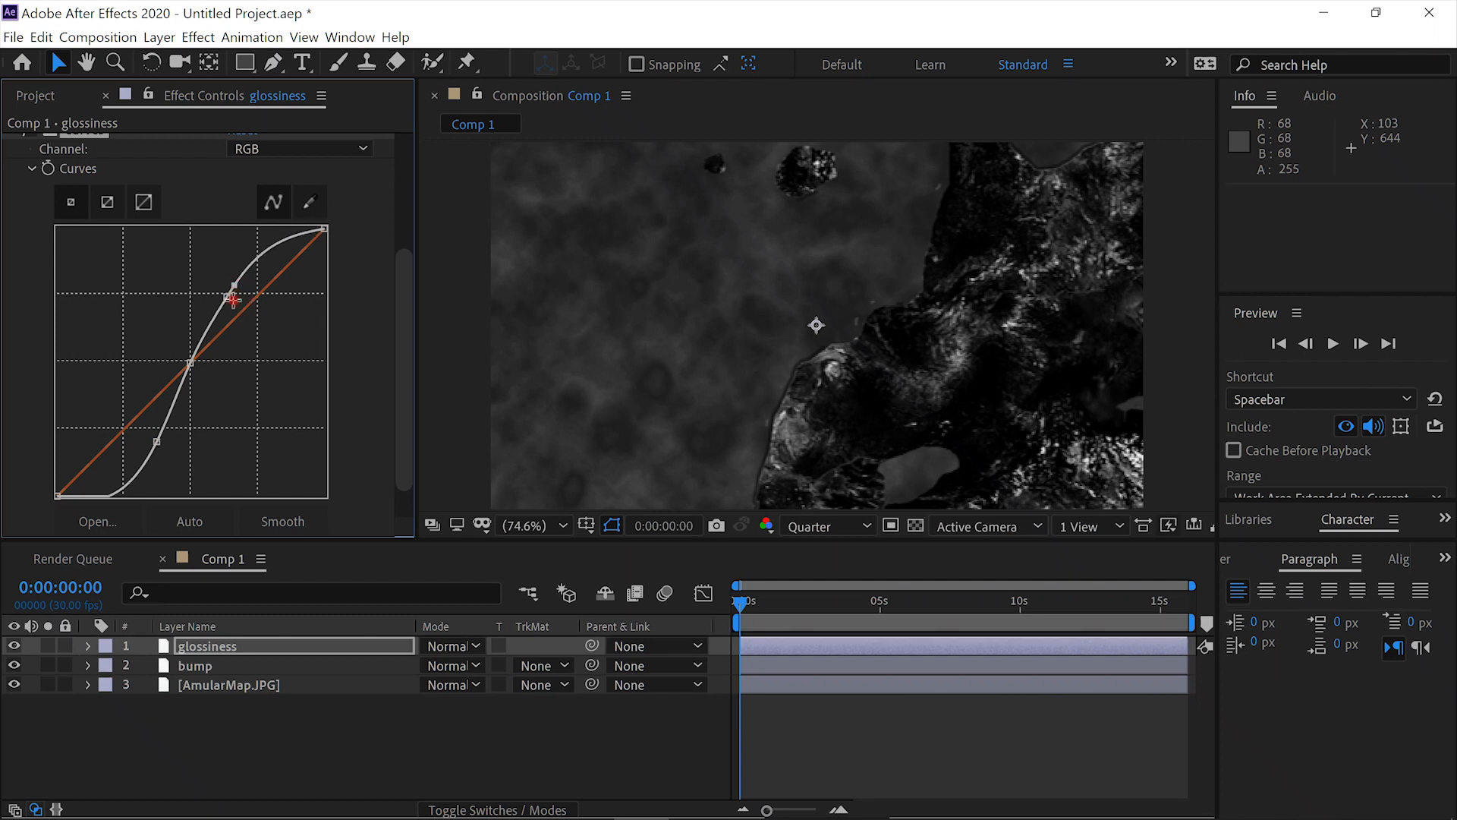
{"action": "key", "text": "ctrl+z"}
{"action": "left_click_drag", "start_coordinate": [233, 294], "coordinate": [231, 266]}
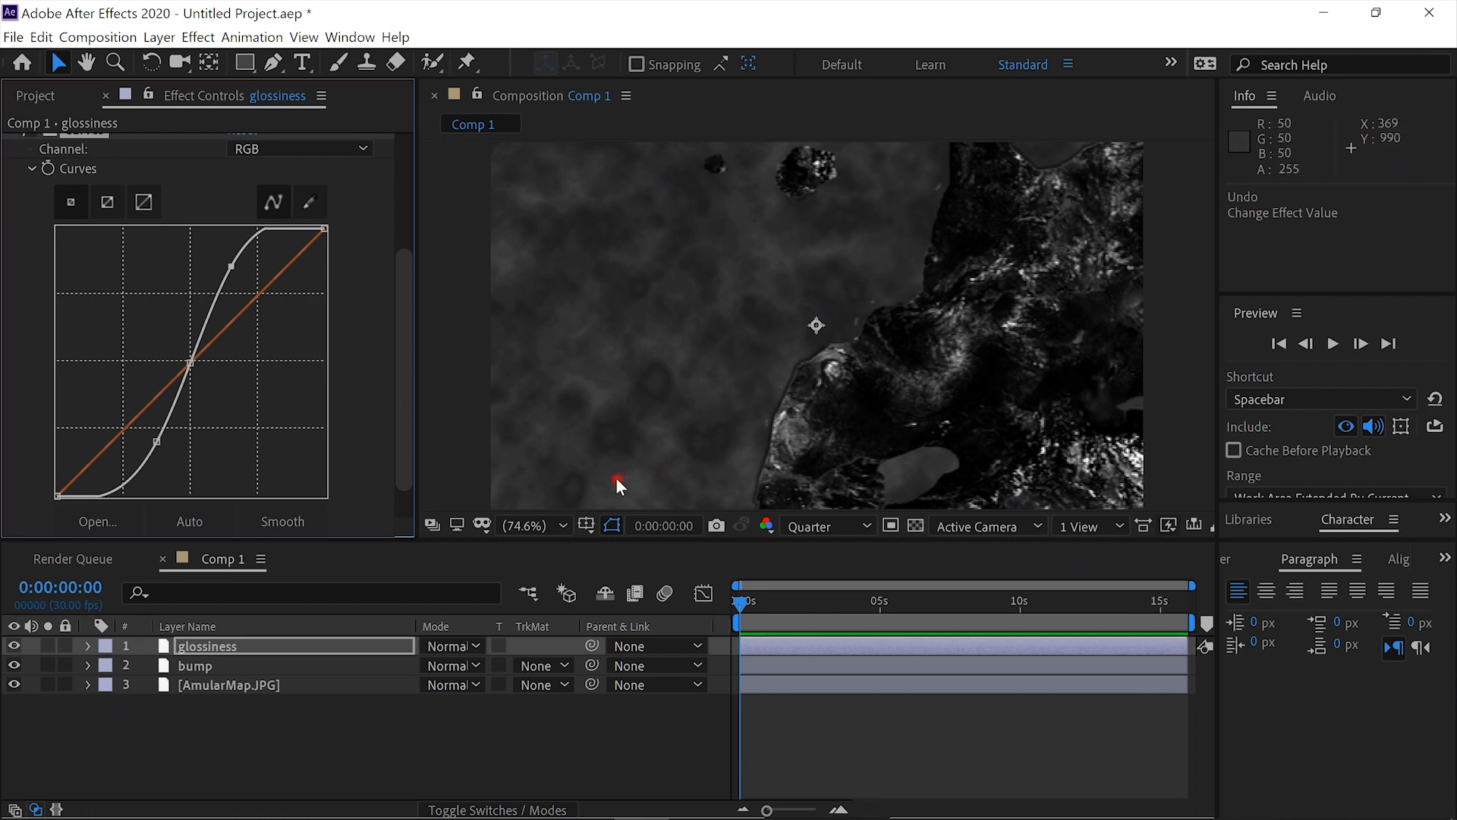
- Hide the glossiness, bump and AmularMap.JPG layers and add a white 1920 × 1080 px solid named "orb" above them
{"action": "left_click_drag", "start_coordinate": [14, 647], "coordinate": [12, 687]}
{"action": "left_click", "coordinate": [286, 642]}
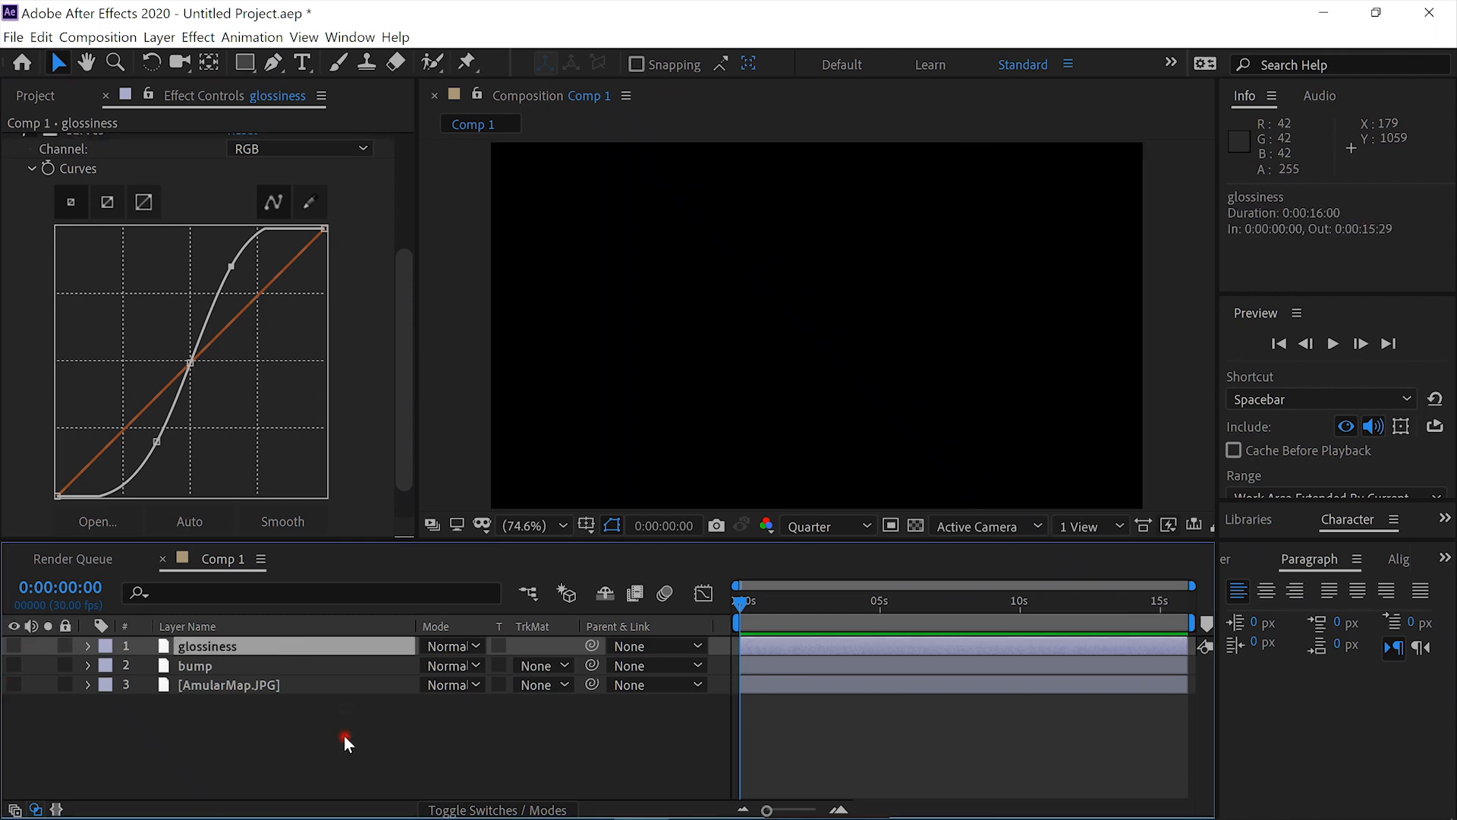
{"action": "key", "text": "ctrl+y"}
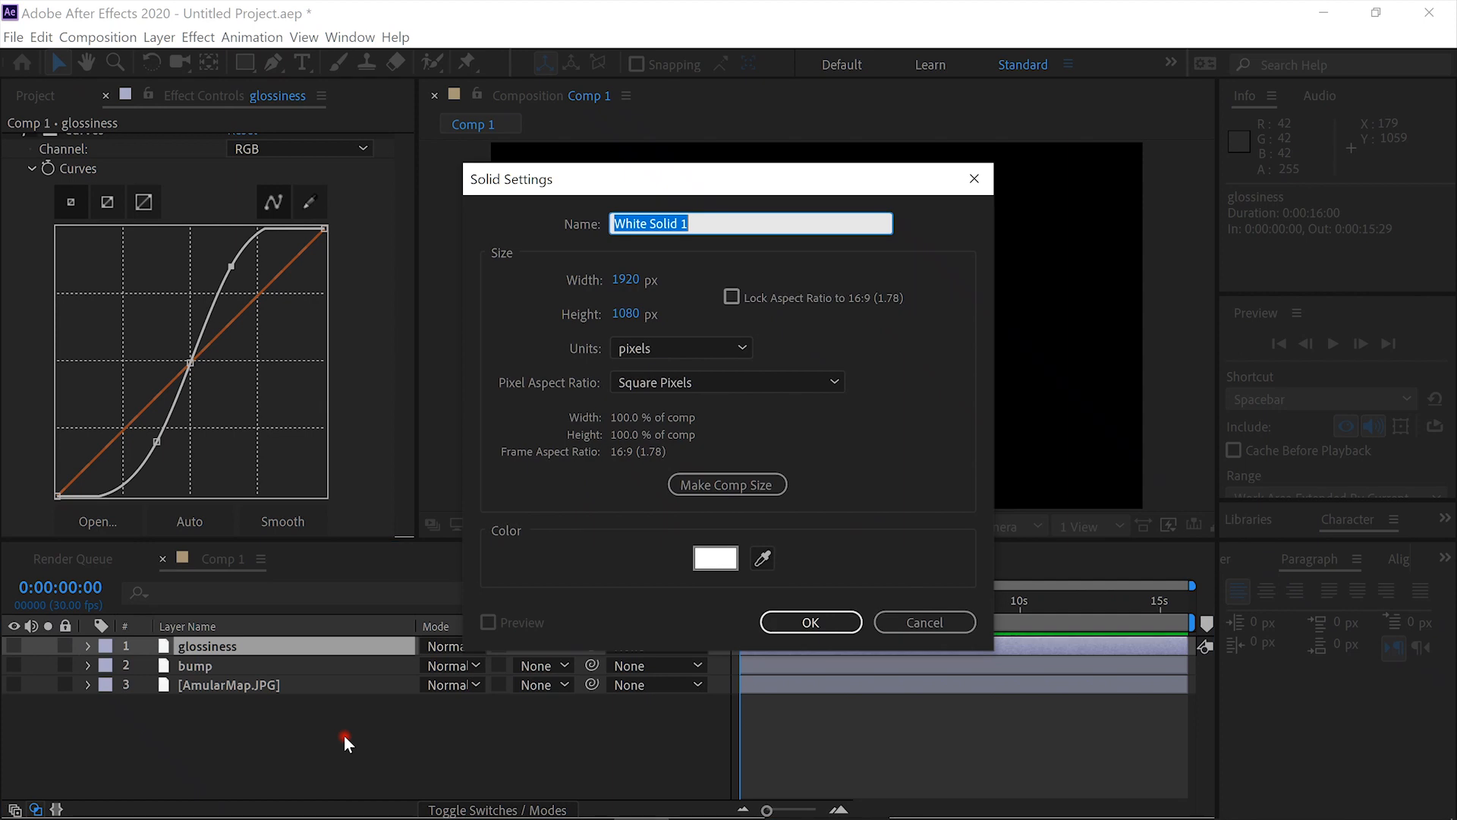
{"action": "type", "text": "orb"}
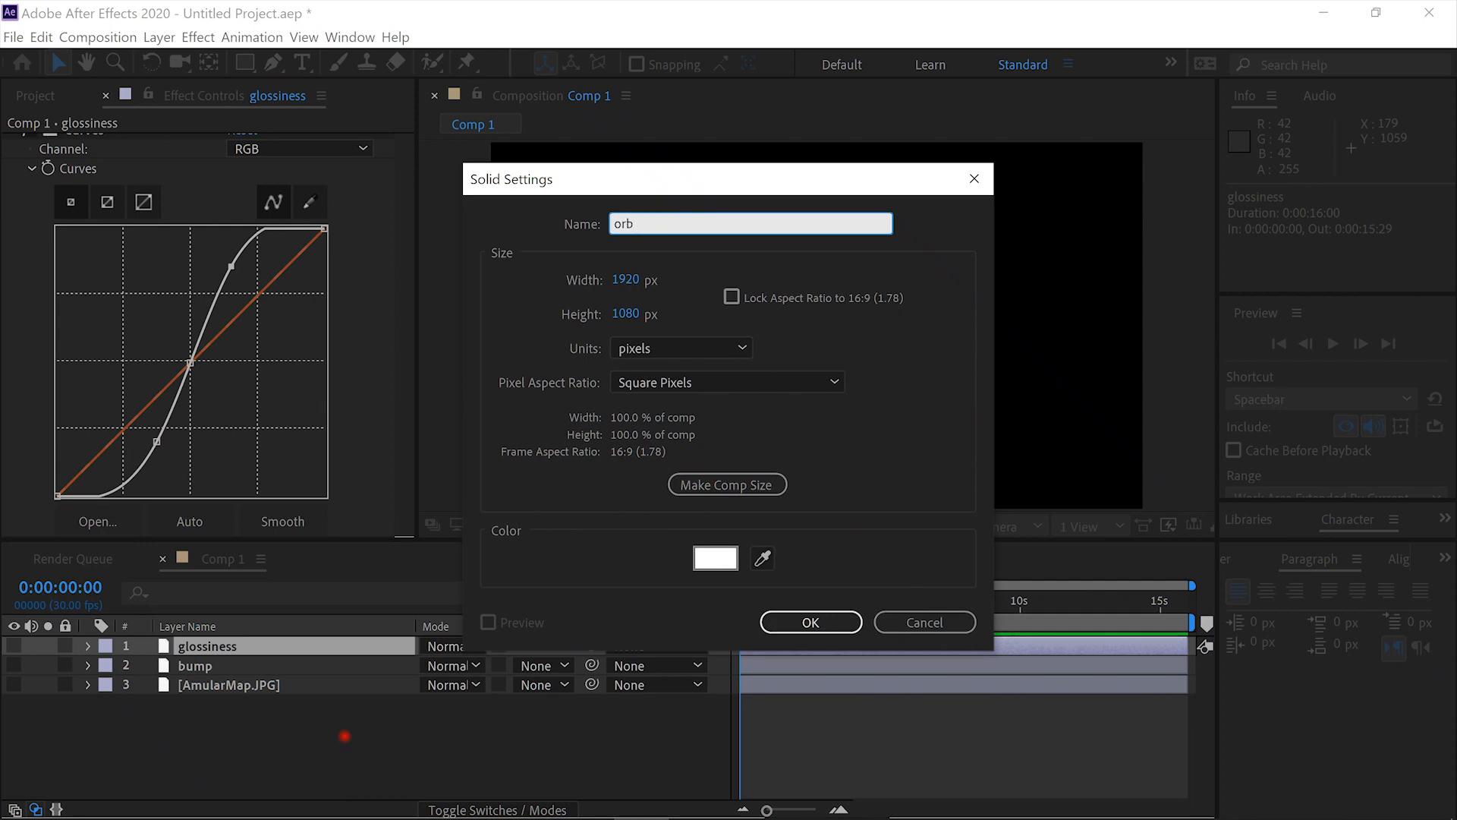
{"action": "key", "text": "Return"}
- Apply the VC Orb effect to the orb solid and enlarge the sphere's radius to 286.6
{"action": "key", "text": "ctrl+space"}
{"action": "type", "text": "orb"}
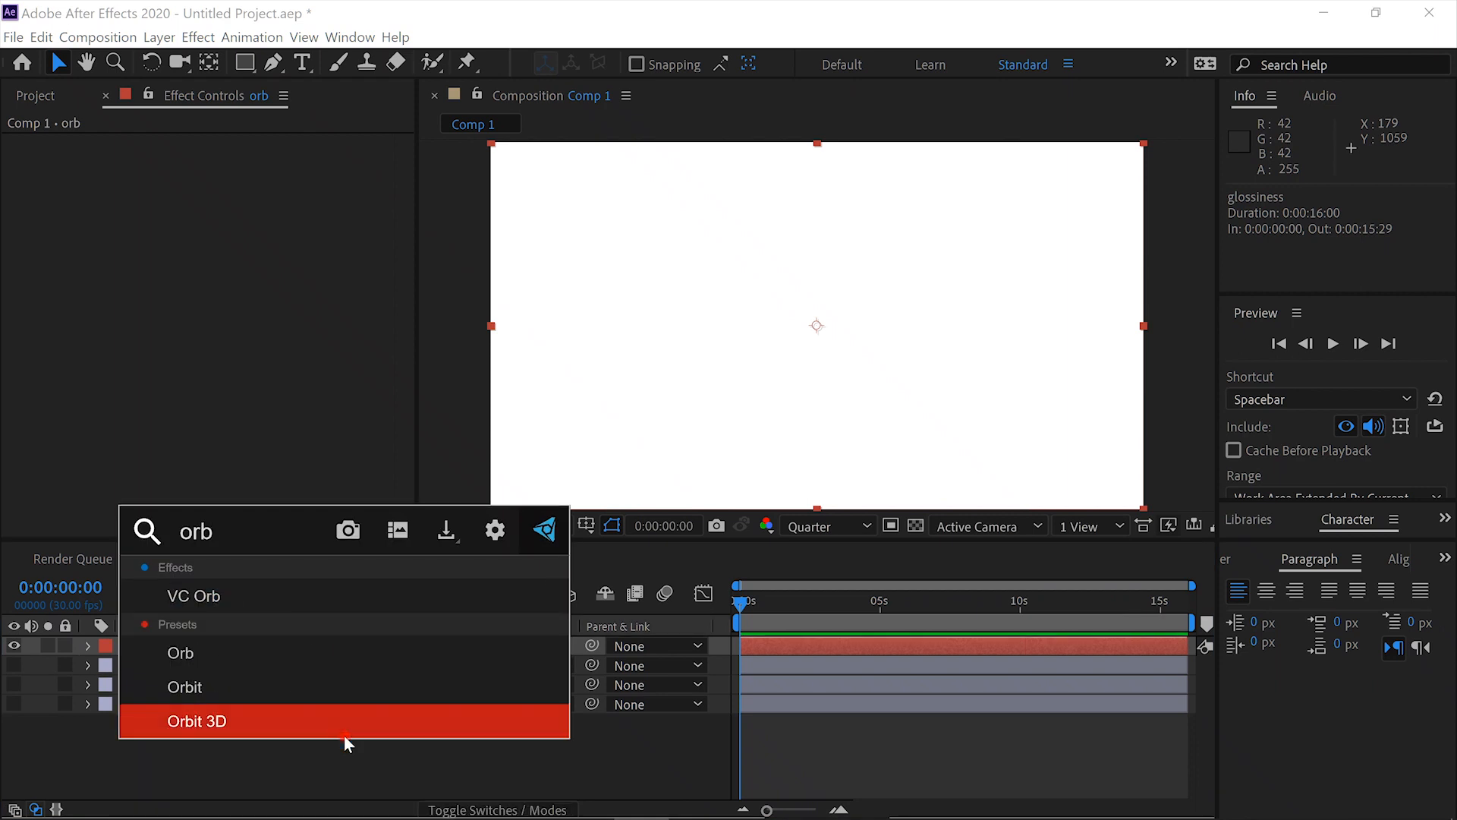
{"action": "left_click", "coordinate": [328, 602]}
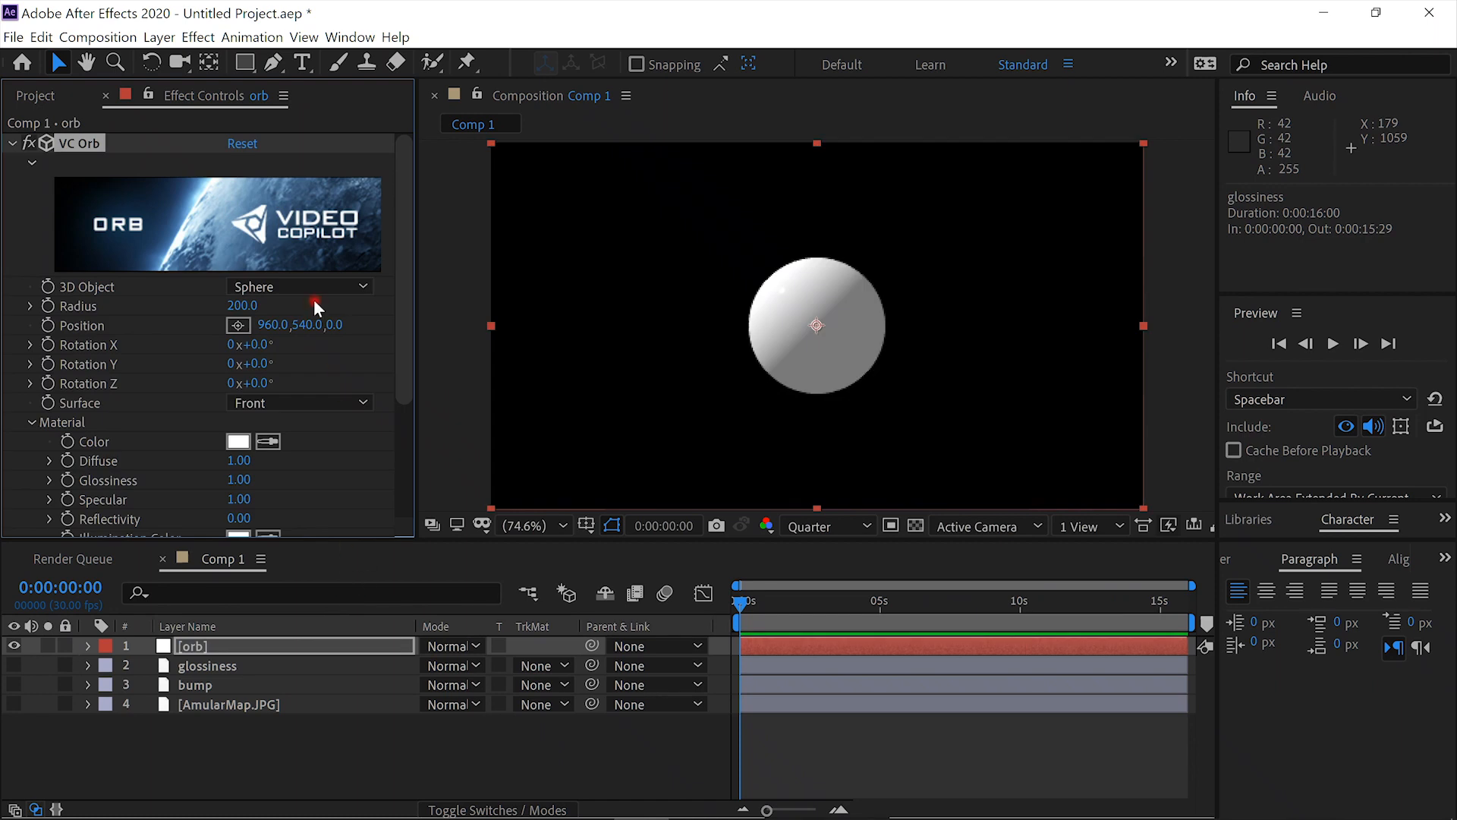
{"action": "left_click", "coordinate": [243, 305]}
{"action": "left_click_drag", "start_coordinate": [258, 306], "coordinate": [777, 321]}
{"action": "left_click_drag", "start_coordinate": [888, 326], "coordinate": [1252, 332]}
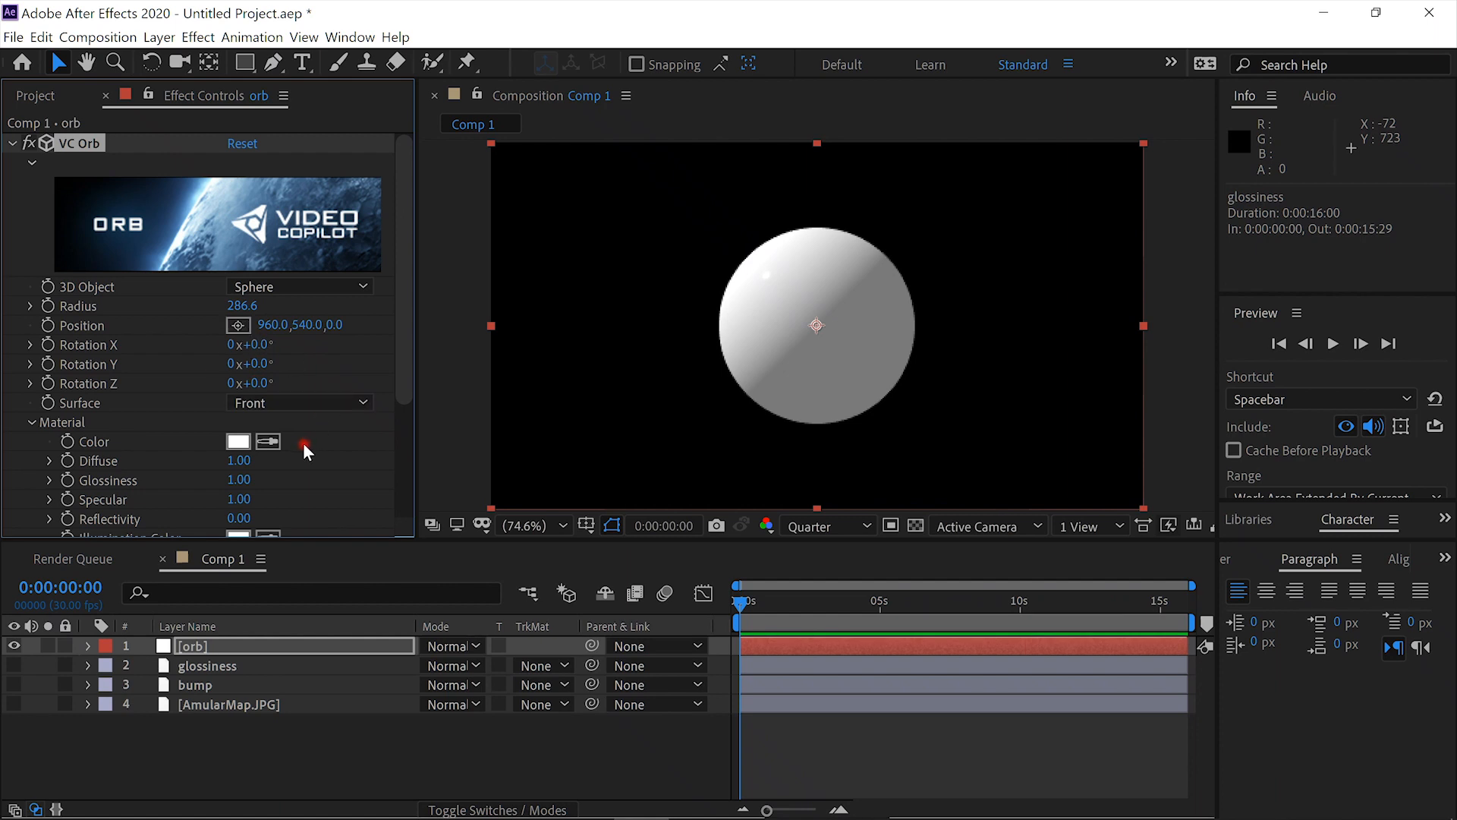
- Set the AmularMap.JPG layer as the Diffuse Layer in the VC Orb maps
{"action": "left_click", "coordinate": [29, 424]}
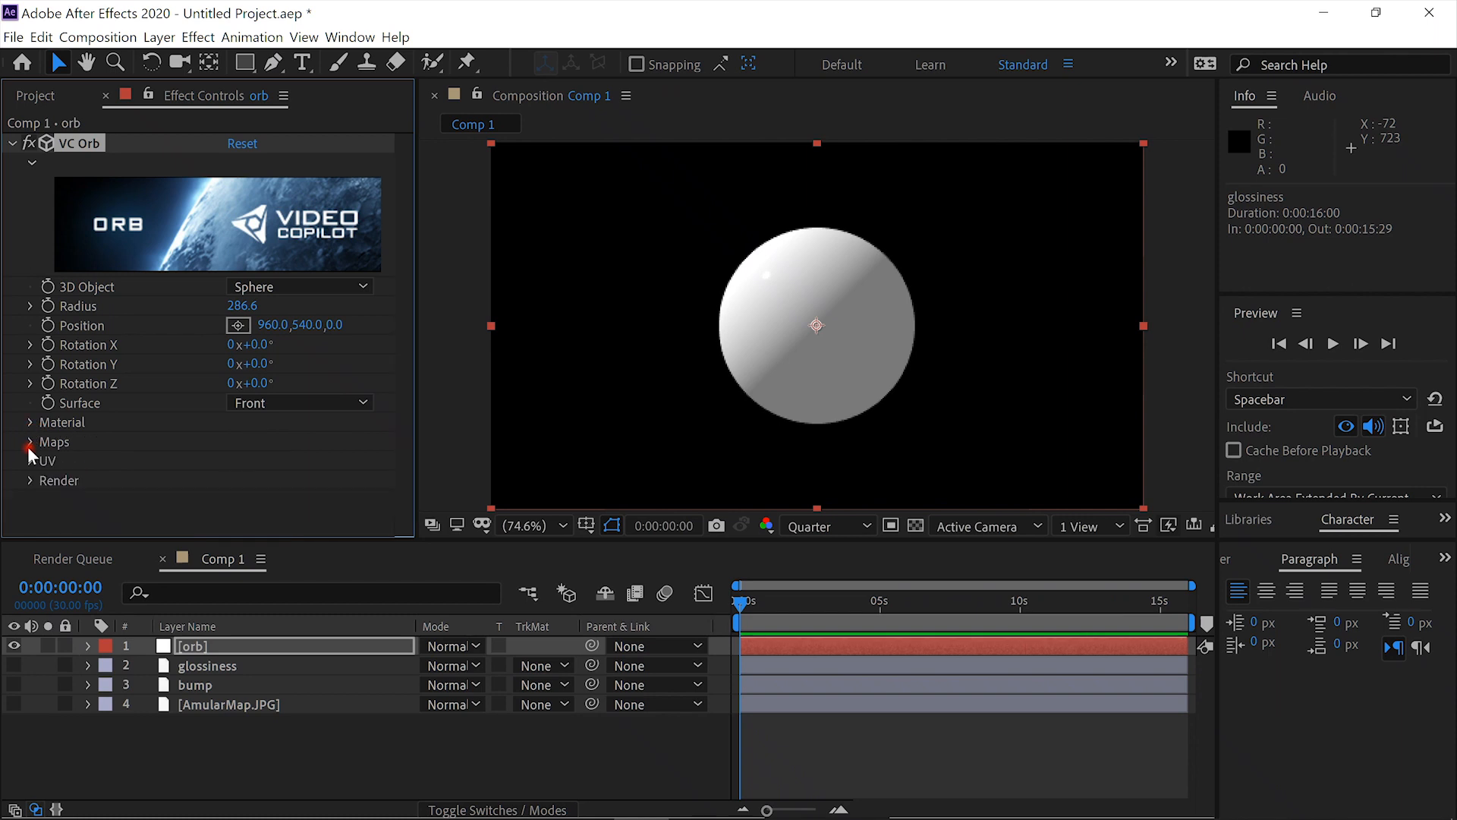
{"action": "left_click", "coordinate": [30, 443]}
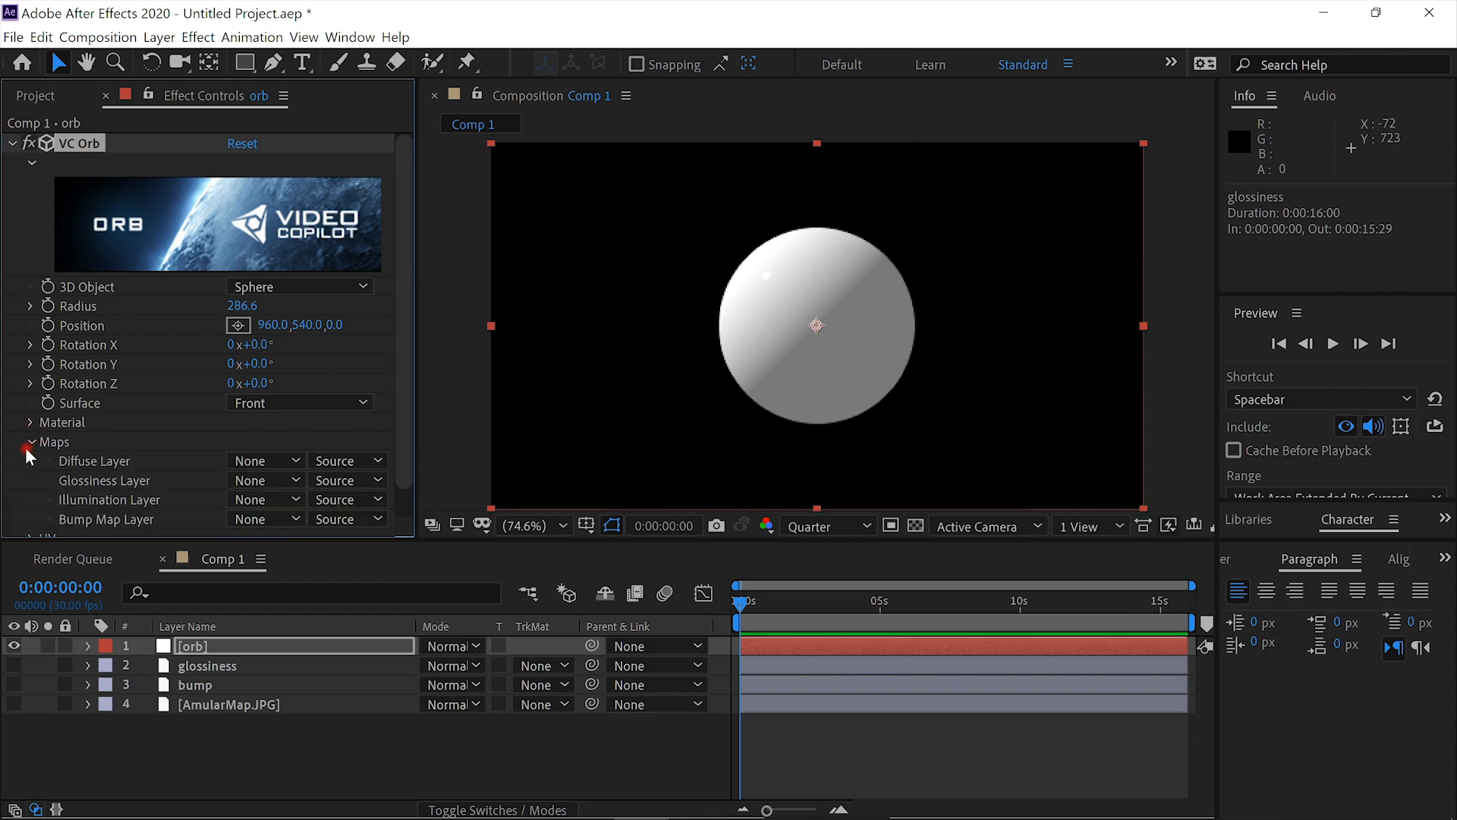
{"action": "left_click_drag", "start_coordinate": [408, 445], "coordinate": [414, 491]}
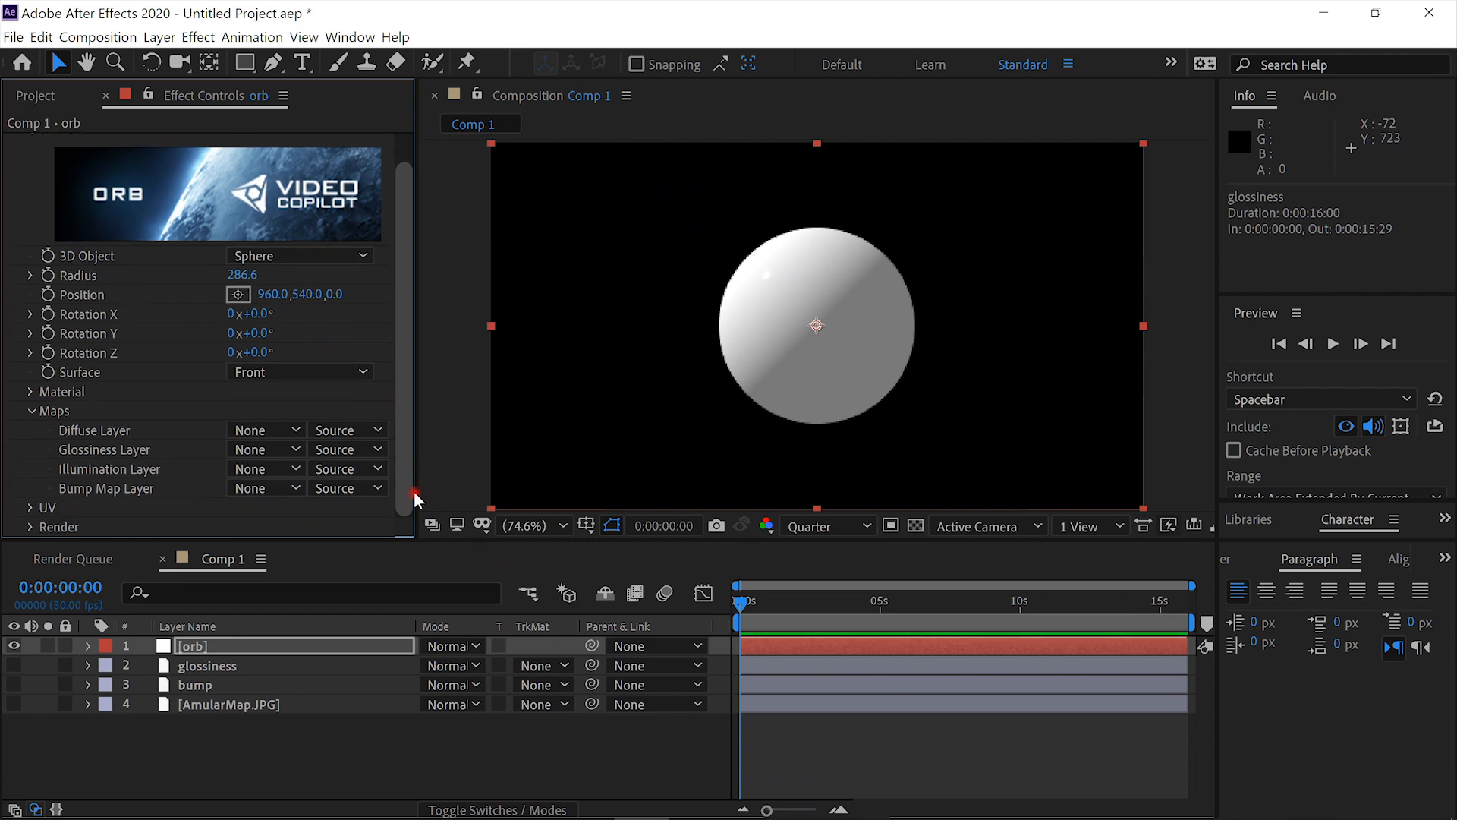
{"action": "left_click", "coordinate": [293, 431]}
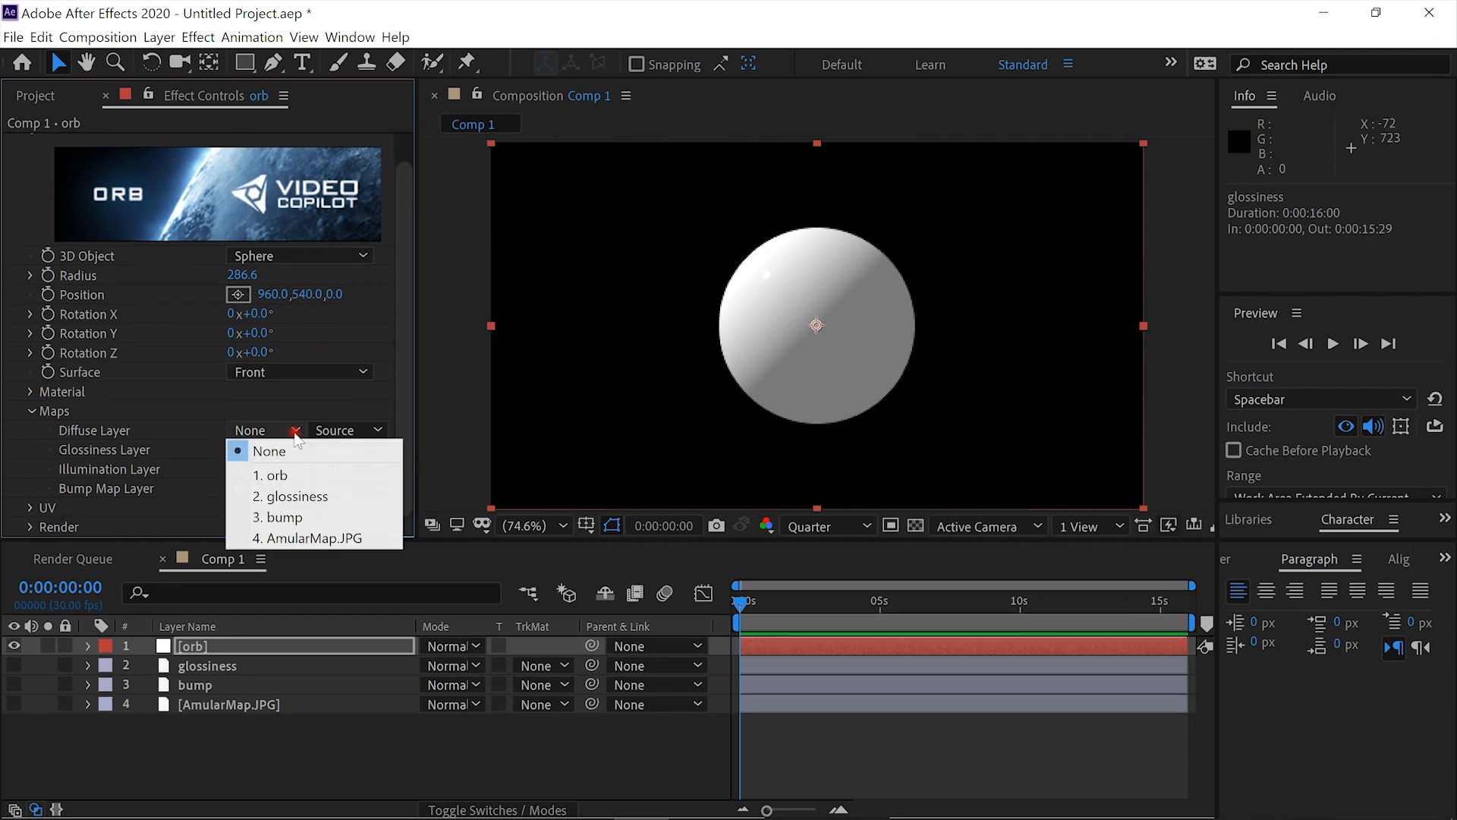
{"action": "left_click", "coordinate": [310, 538]}
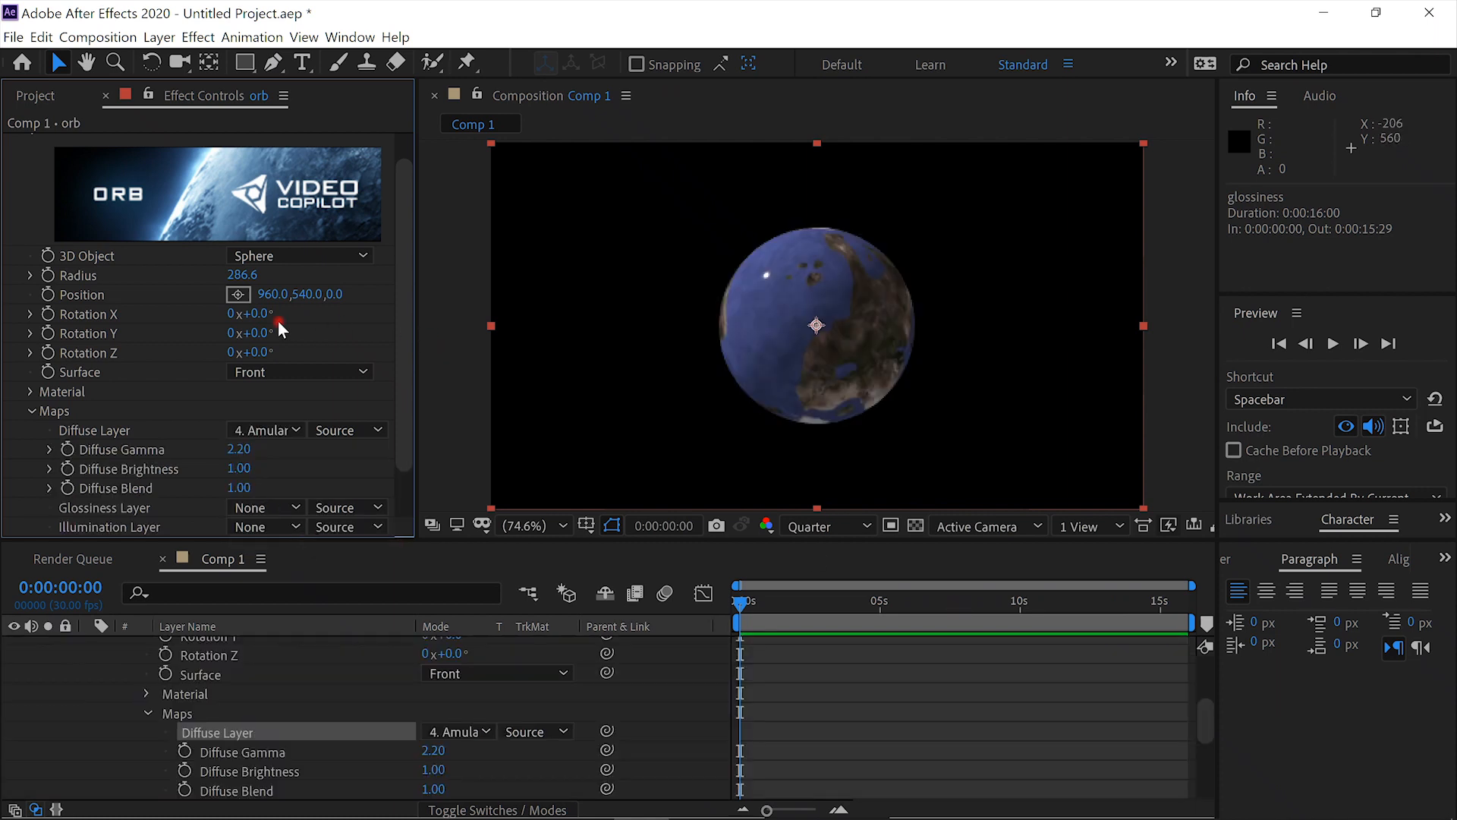
- Set the VC Orb's Y rotation to 28° and the preview resolution to Full, and inspect the planet's surface up close
{"action": "left_click_drag", "start_coordinate": [257, 333], "coordinate": [295, 334]}
{"action": "left_click", "coordinate": [867, 526]}
{"action": "left_click", "coordinate": [849, 574]}
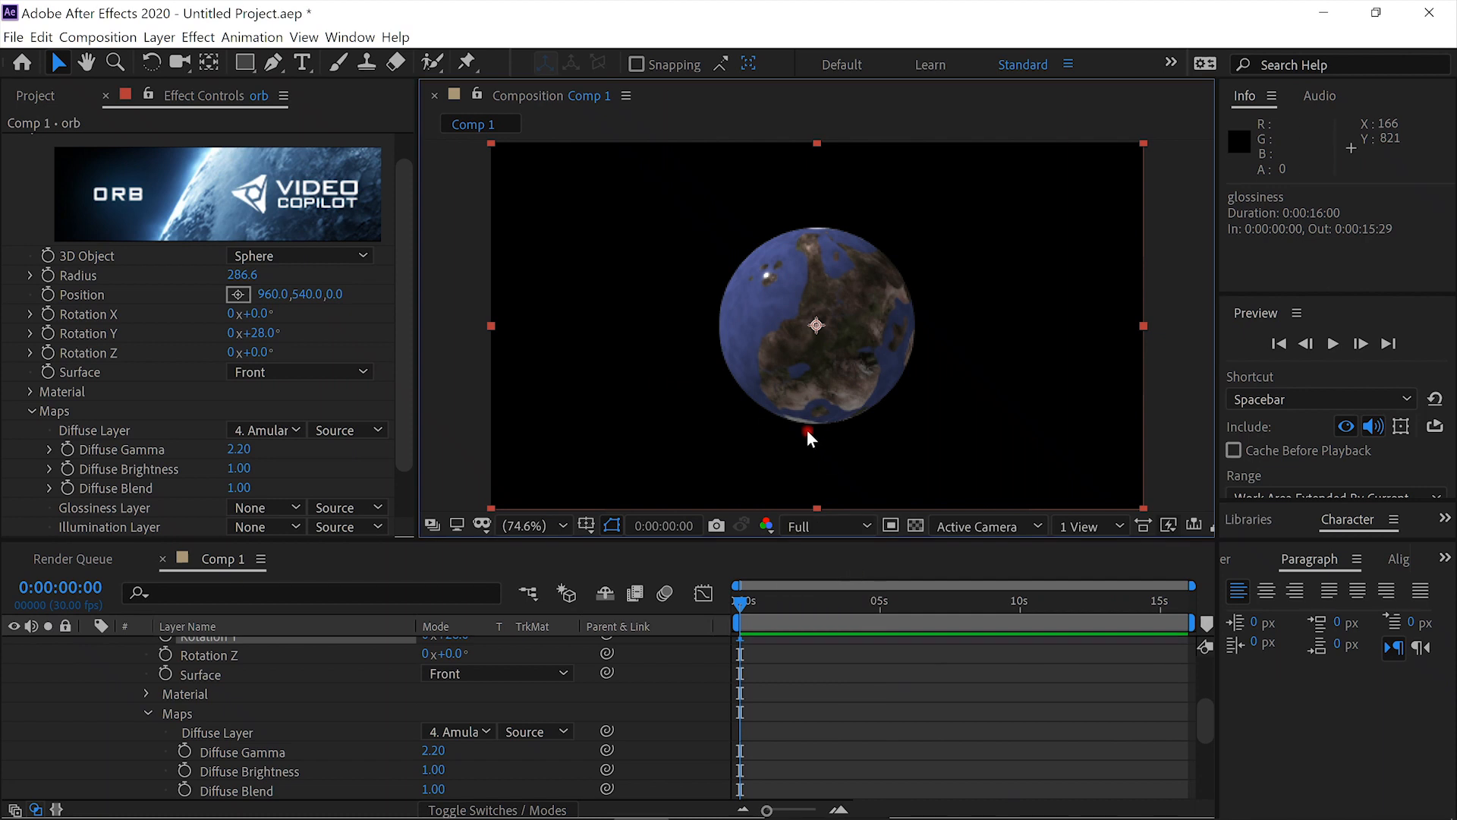
{"action": "key", "text": "slash"}
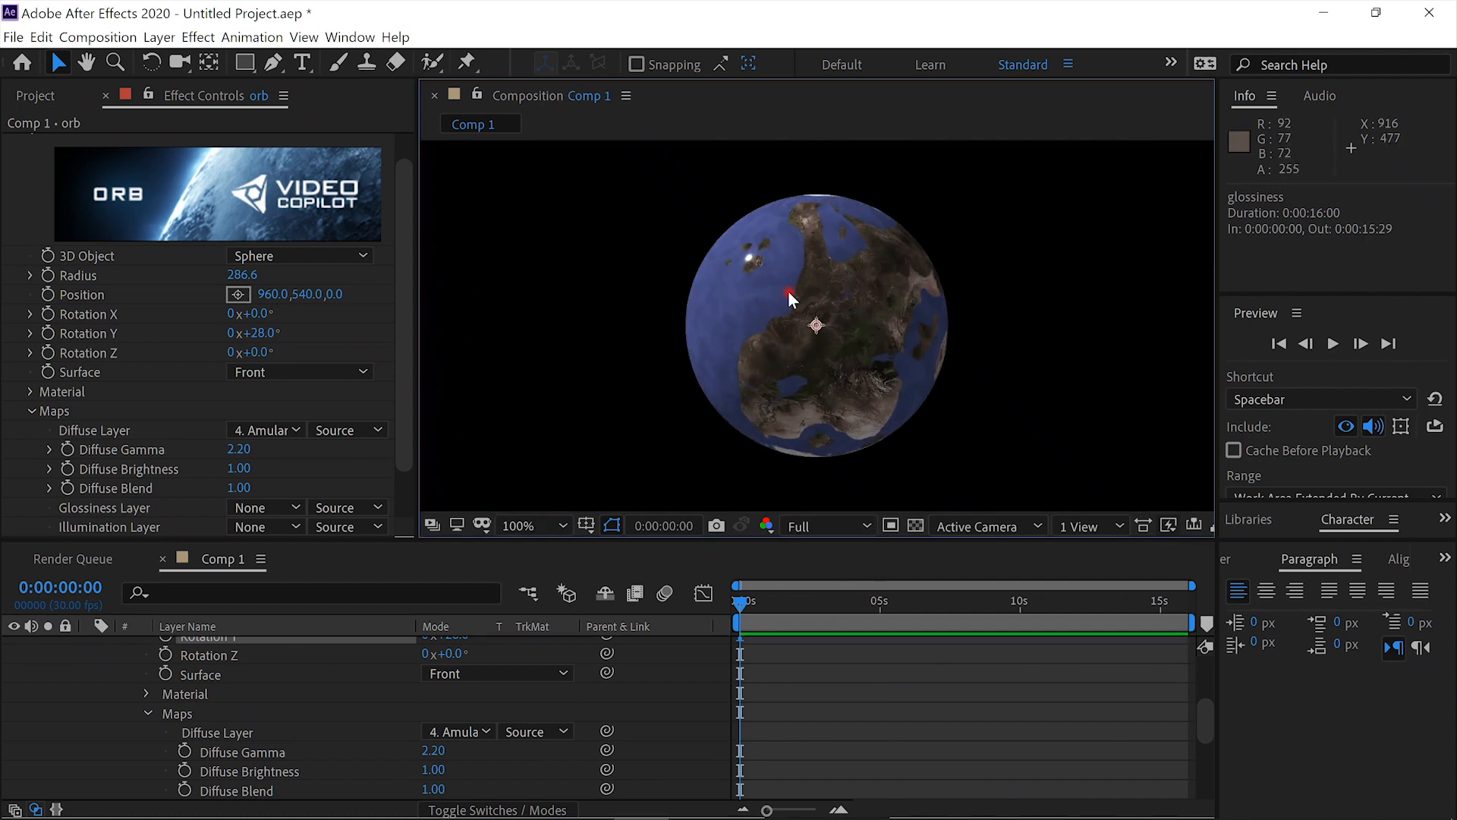
{"action": "key", "text": "period"}
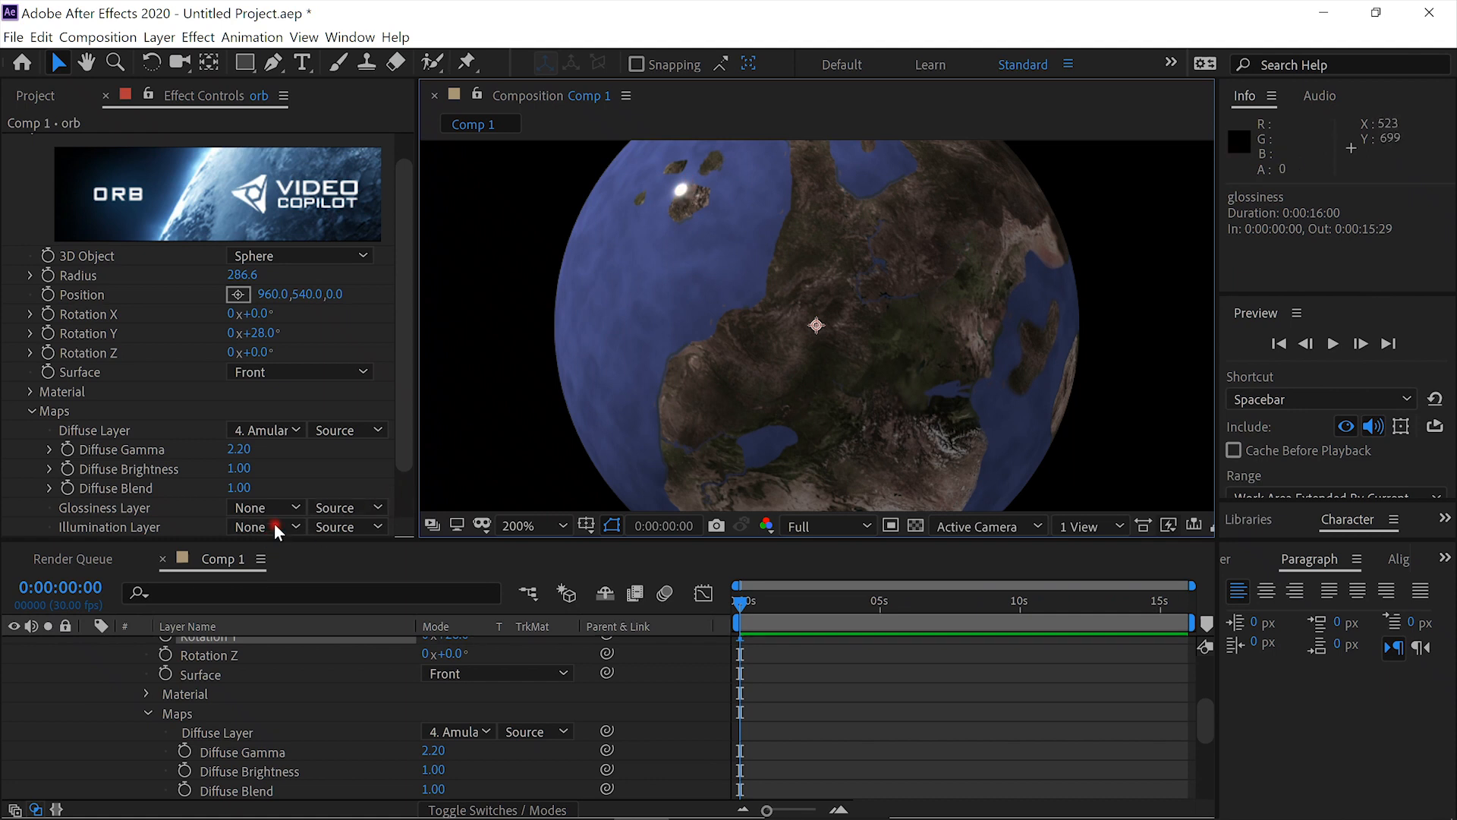
- Assign the glossiness layer as the Glossiness Layer and the bump layer as the Bump Map Layer in the VC Orb maps
{"action": "left_click", "coordinate": [294, 506]}
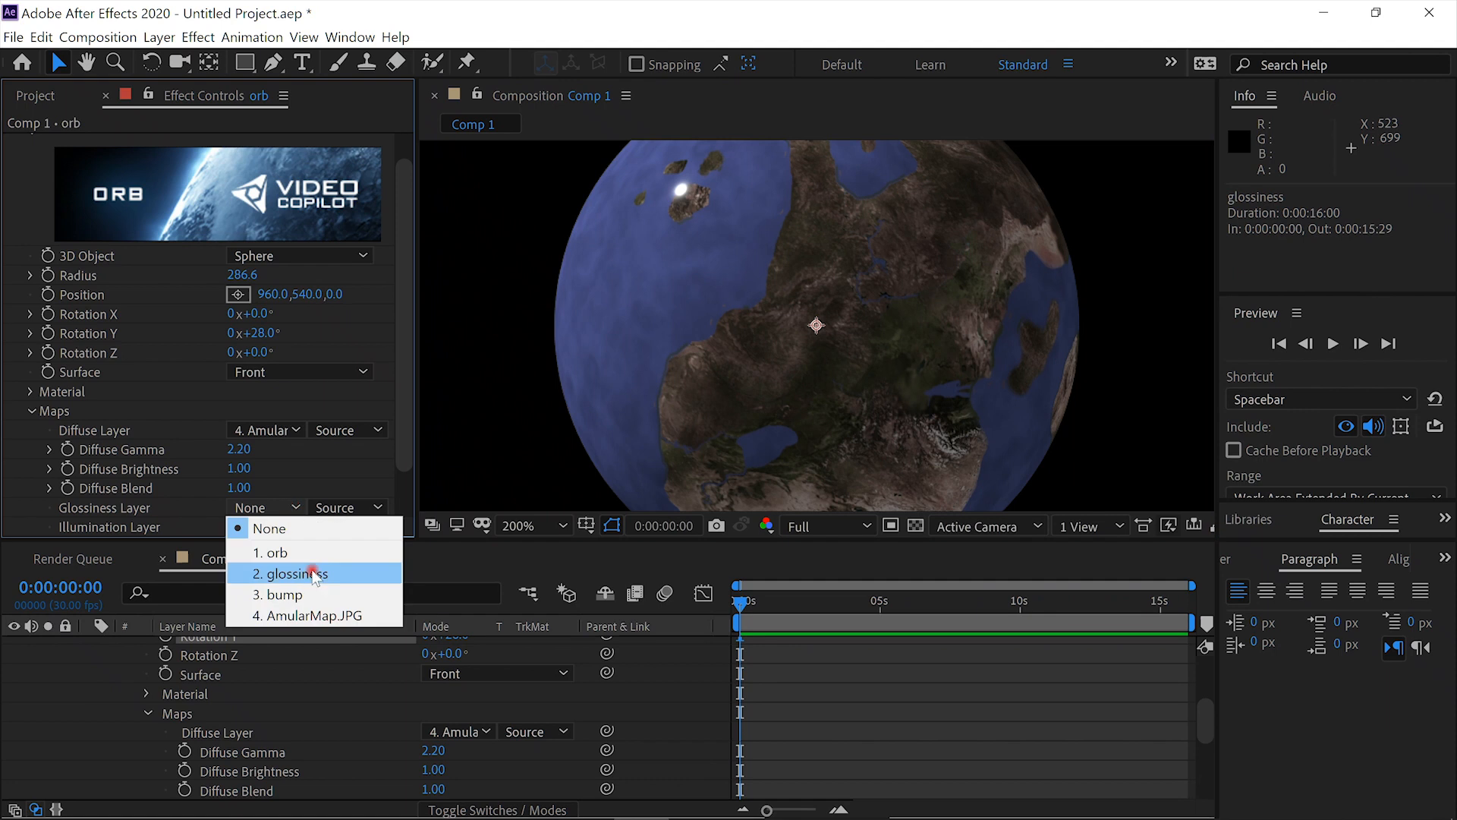
{"action": "left_click", "coordinate": [312, 575]}
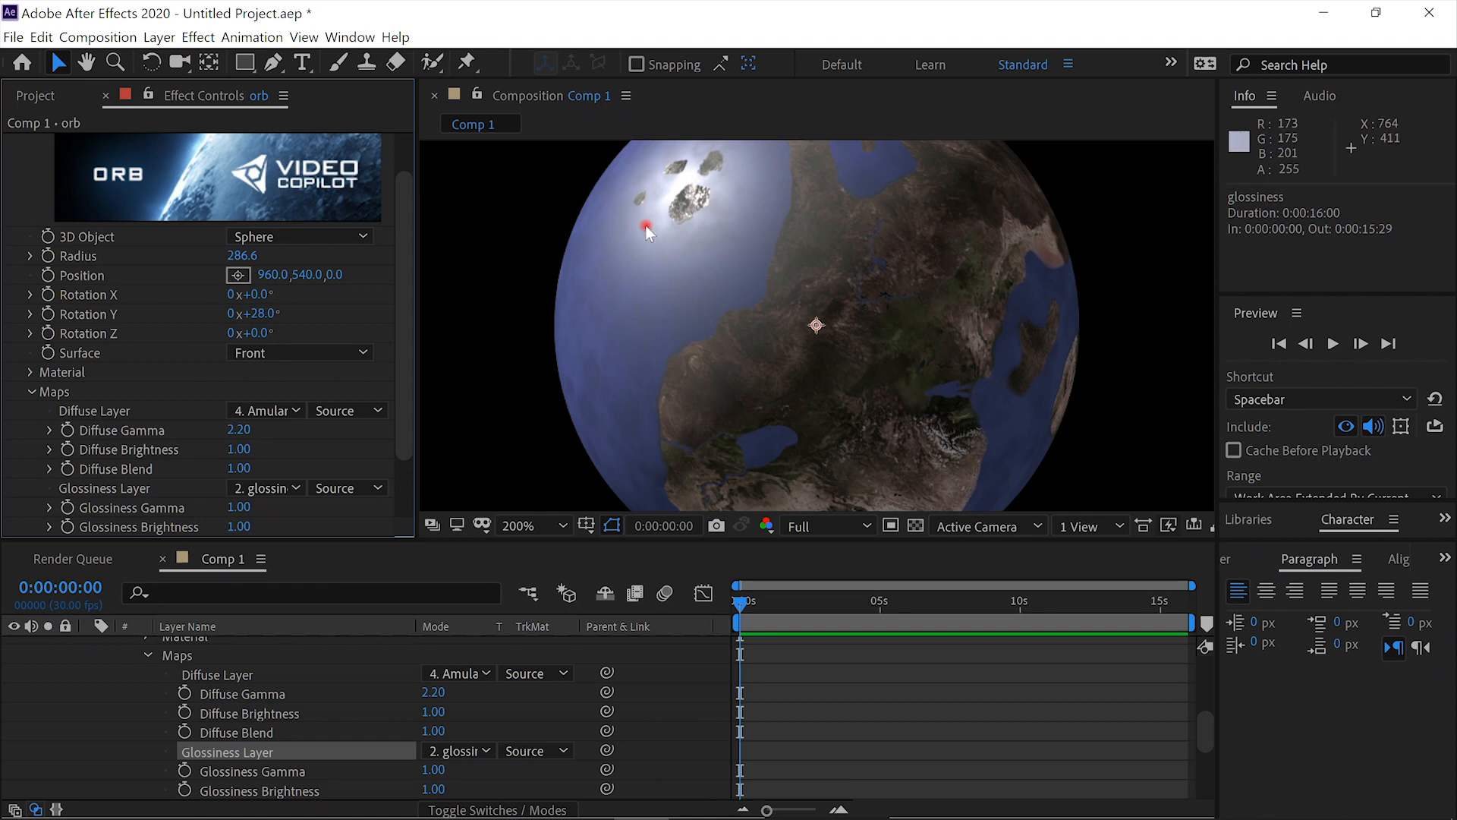
{"action": "key", "text": "period"}
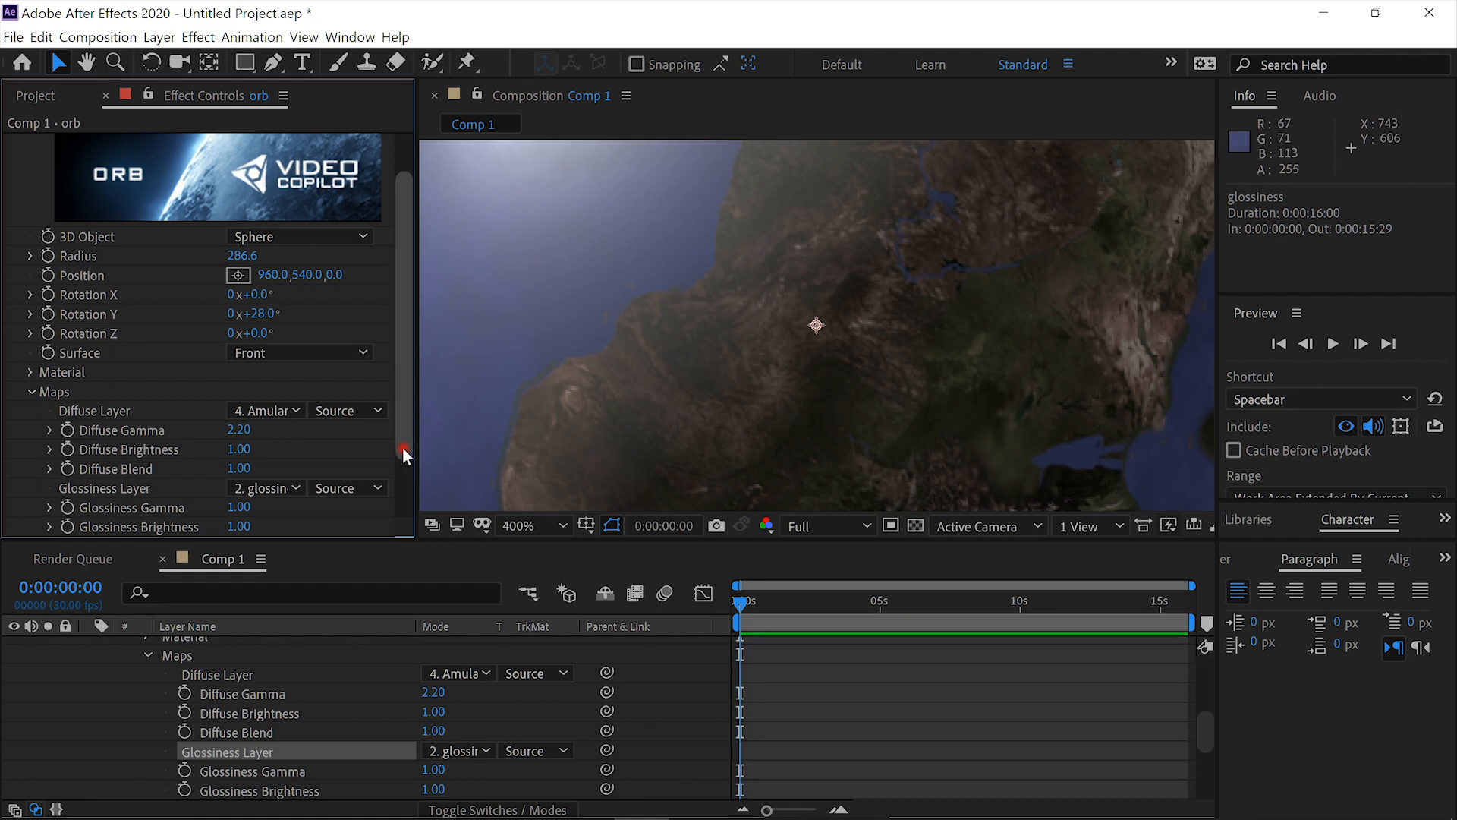
{"action": "left_click_drag", "start_coordinate": [399, 469], "coordinate": [405, 530]}
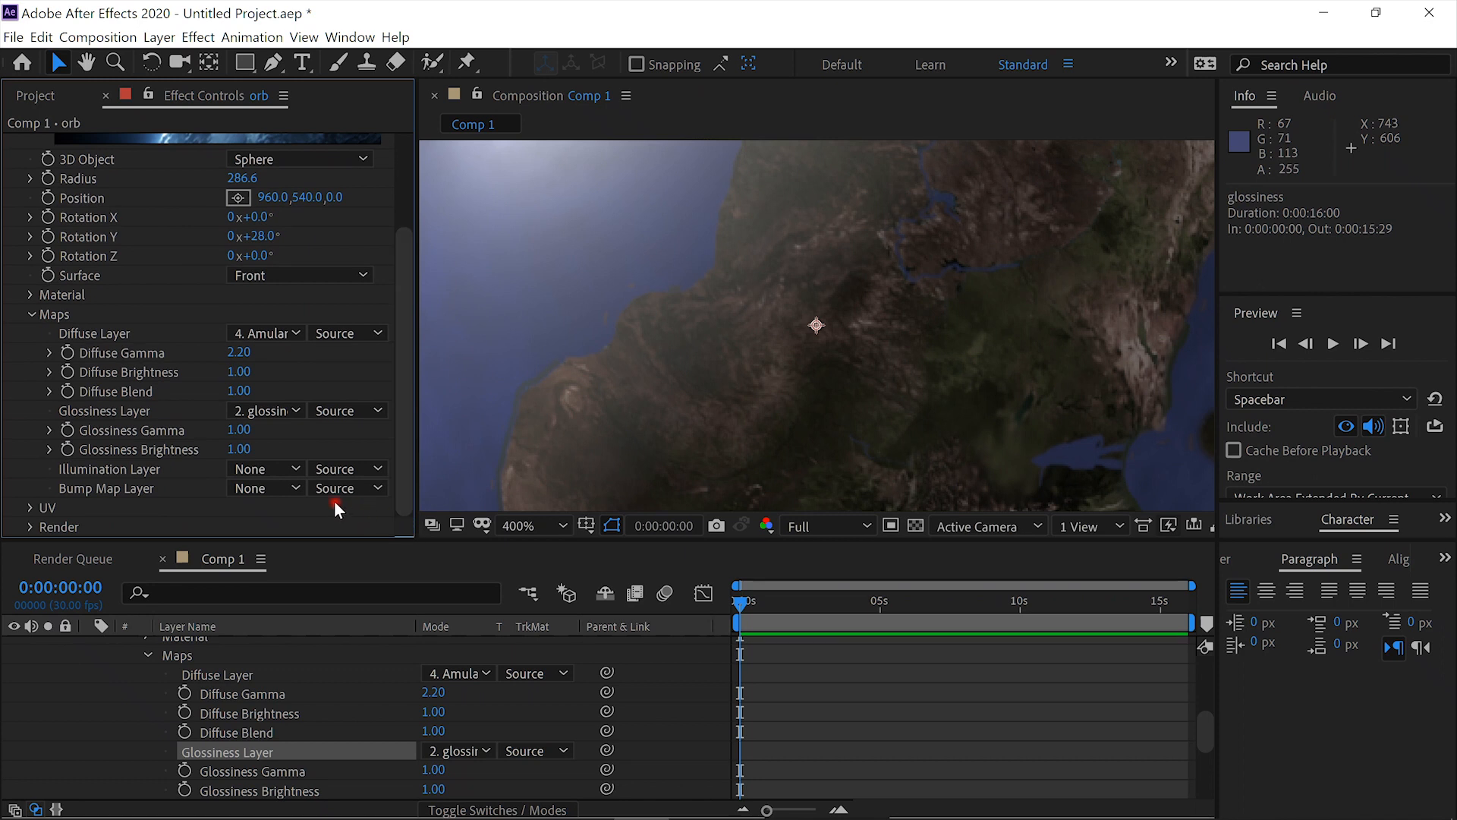
{"action": "left_click", "coordinate": [296, 487]}
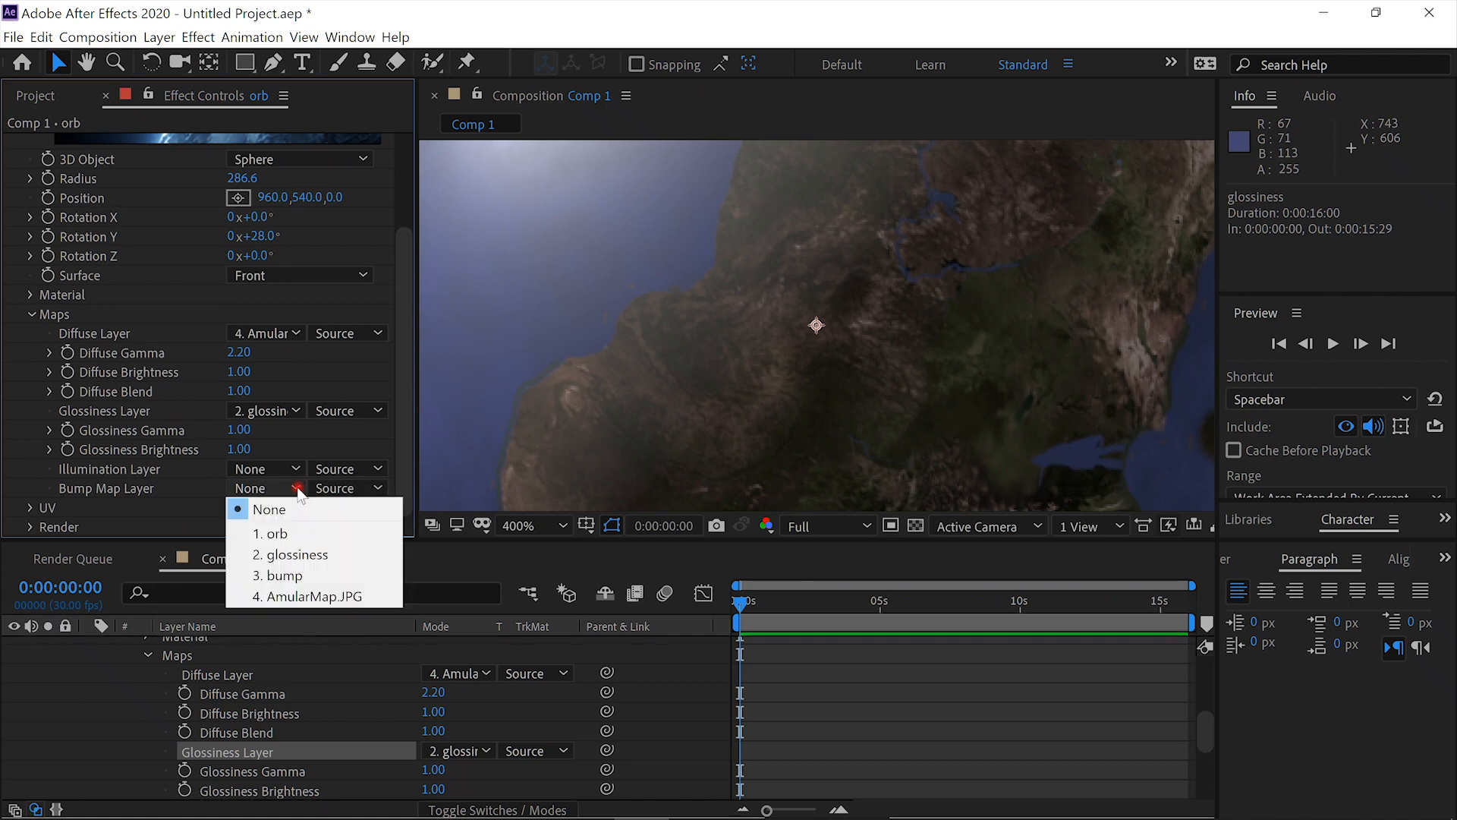
{"action": "left_click", "coordinate": [303, 574]}
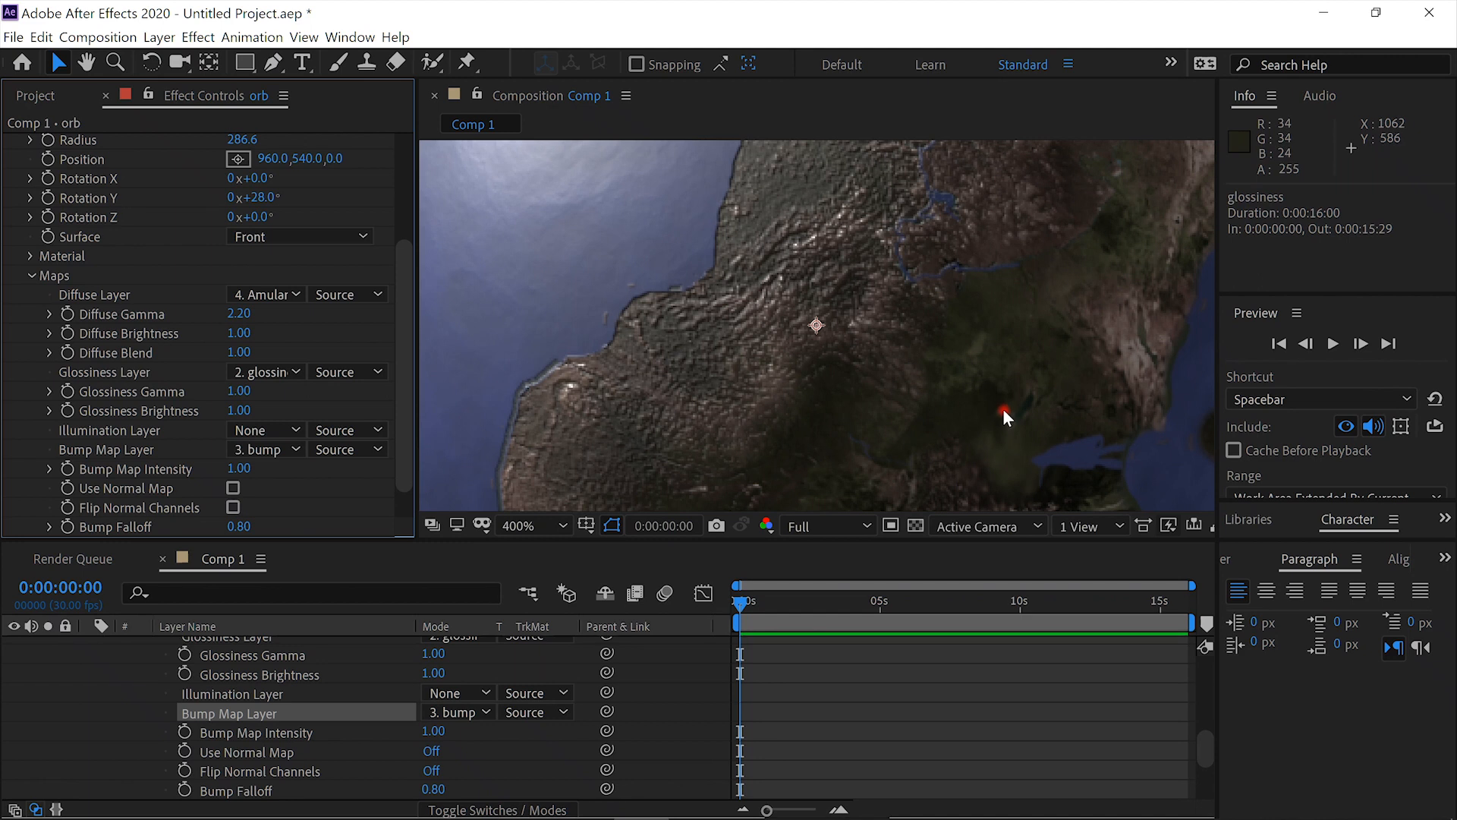
{"action": "key", "text": "shift+slash"}
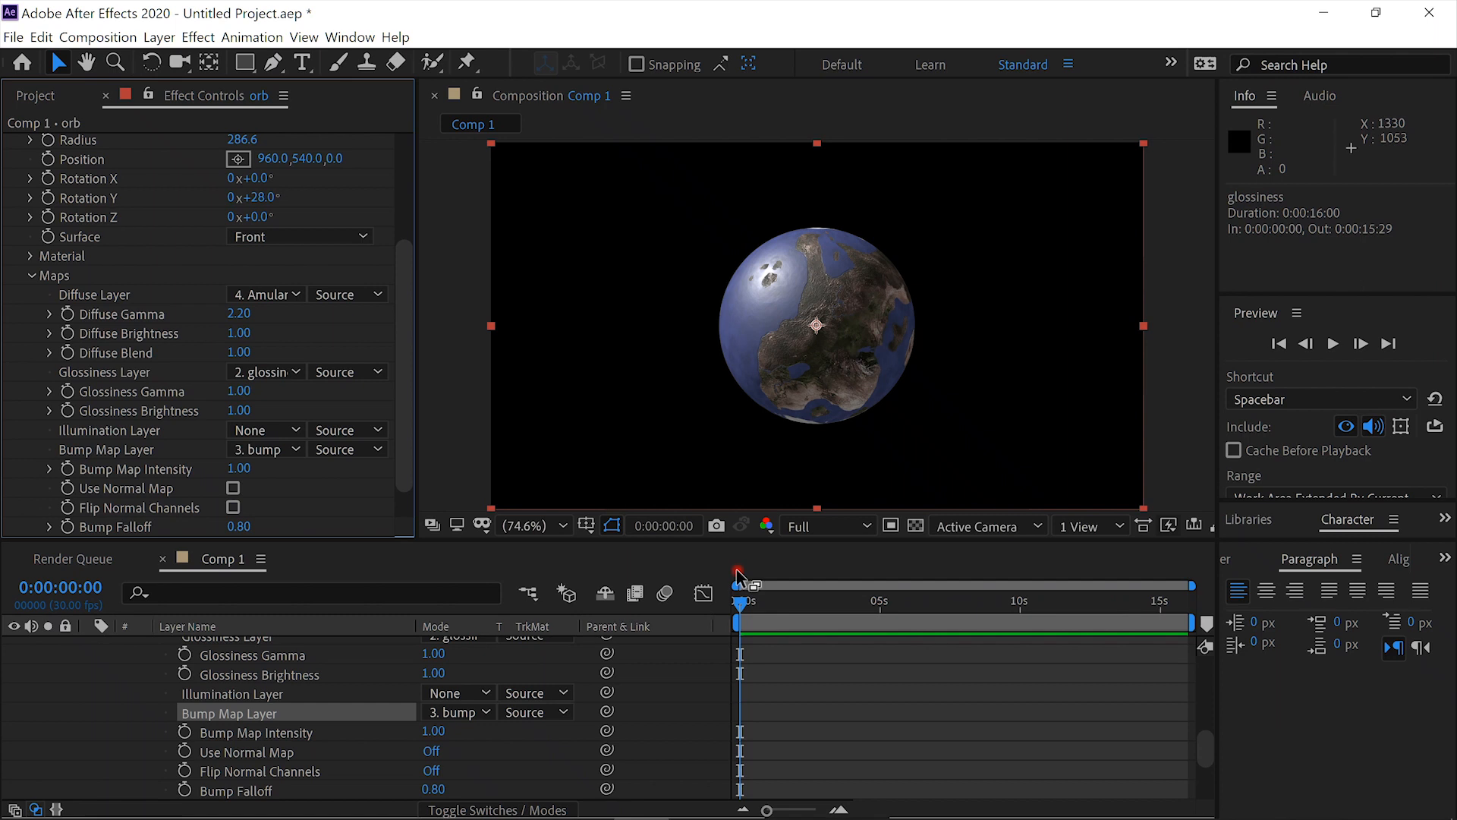
- Set the preview resolution to Quarter and collapse the orb layer's properties in the timeline
{"action": "left_click", "coordinate": [868, 524]}
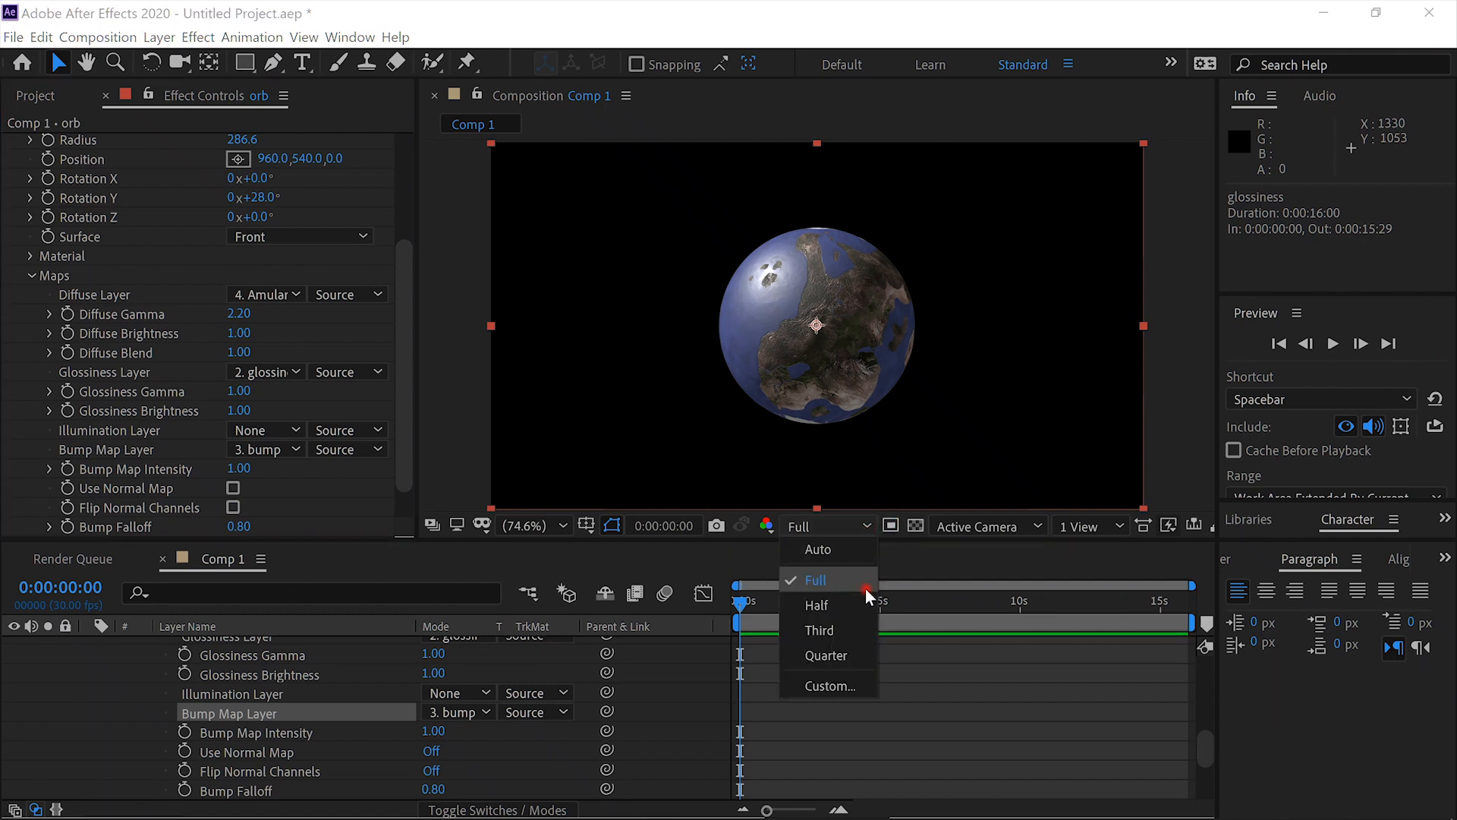
{"action": "left_click", "coordinate": [848, 653]}
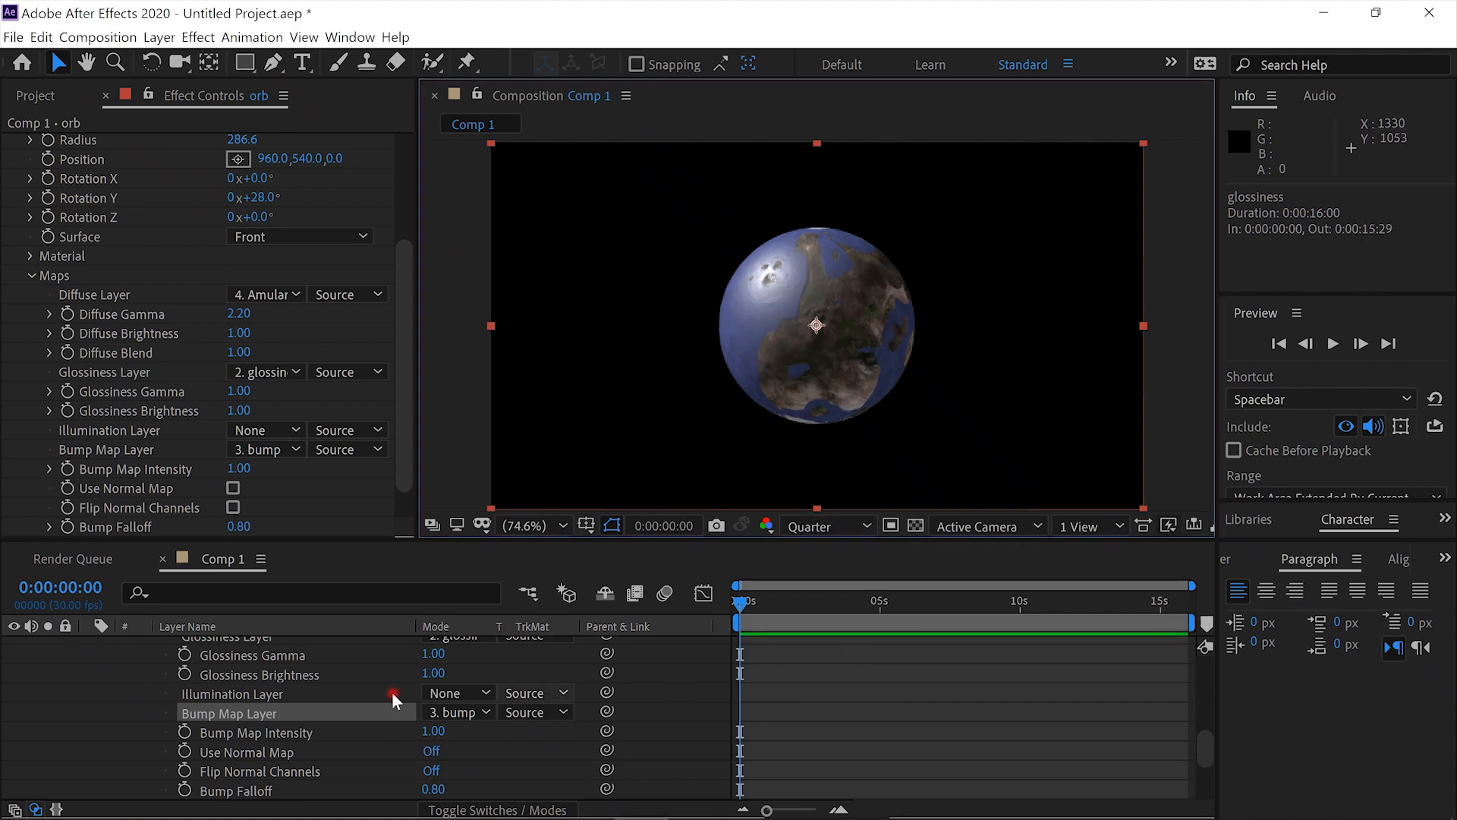
{"action": "scroll", "coordinate": [263, 726], "scroll_direction": "up", "scroll_amount": 10}
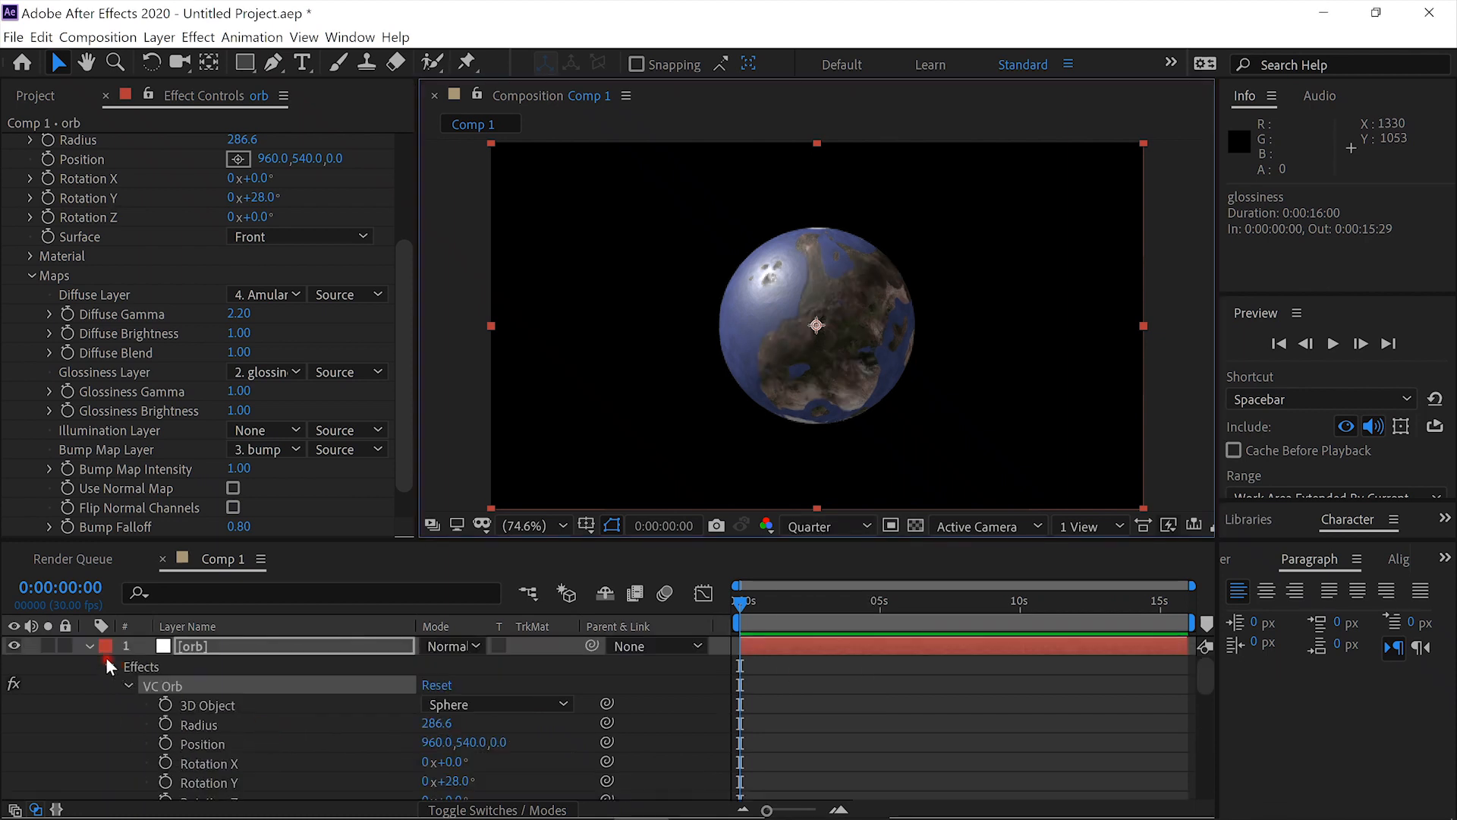
{"action": "left_click", "coordinate": [89, 645]}
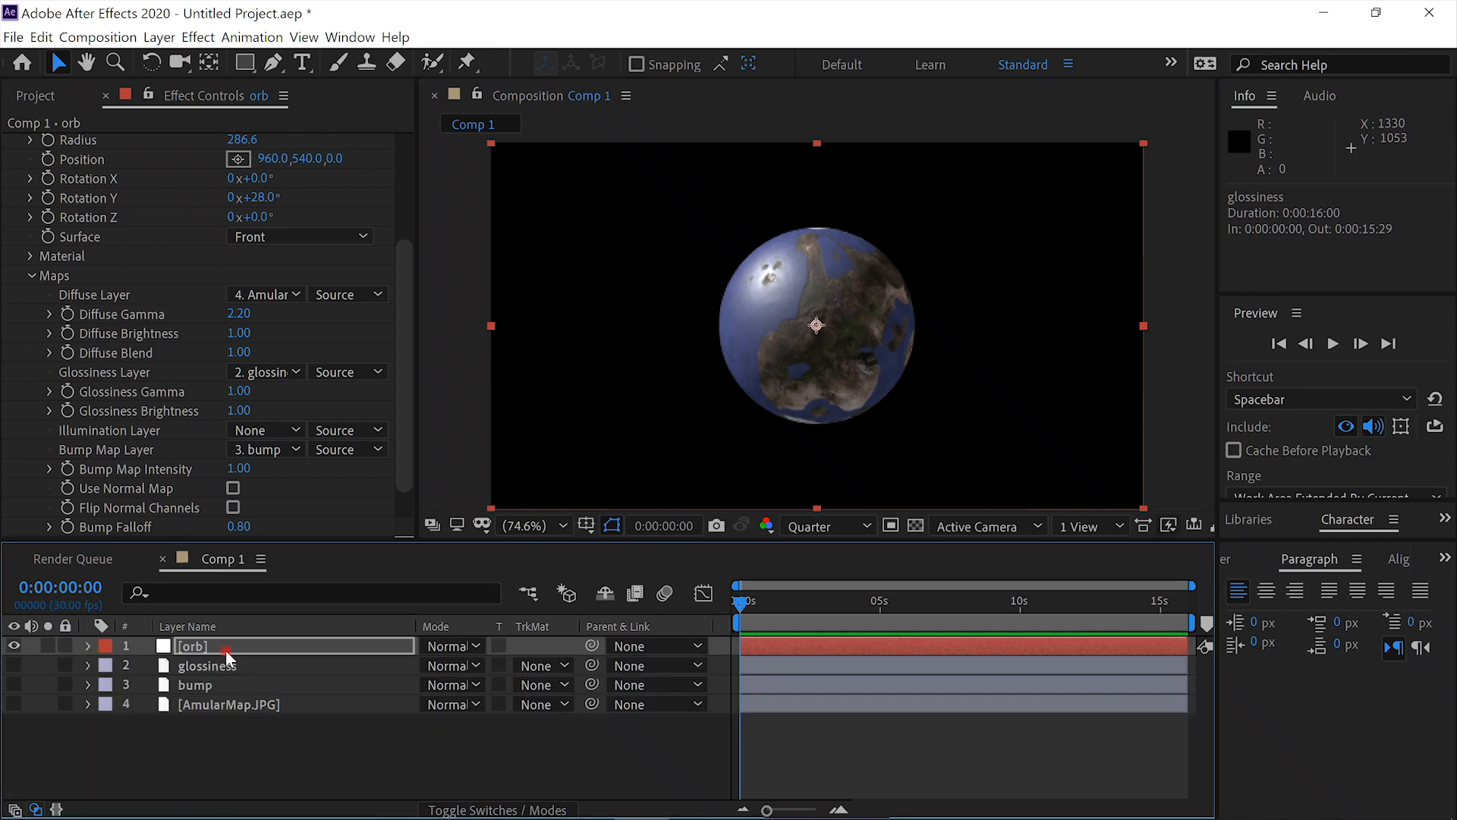
- Apply the Shatter effect to the orb layer, set its view to Rendered and check the break-up at 0:00:00:18
{"action": "left_click", "coordinate": [254, 647]}
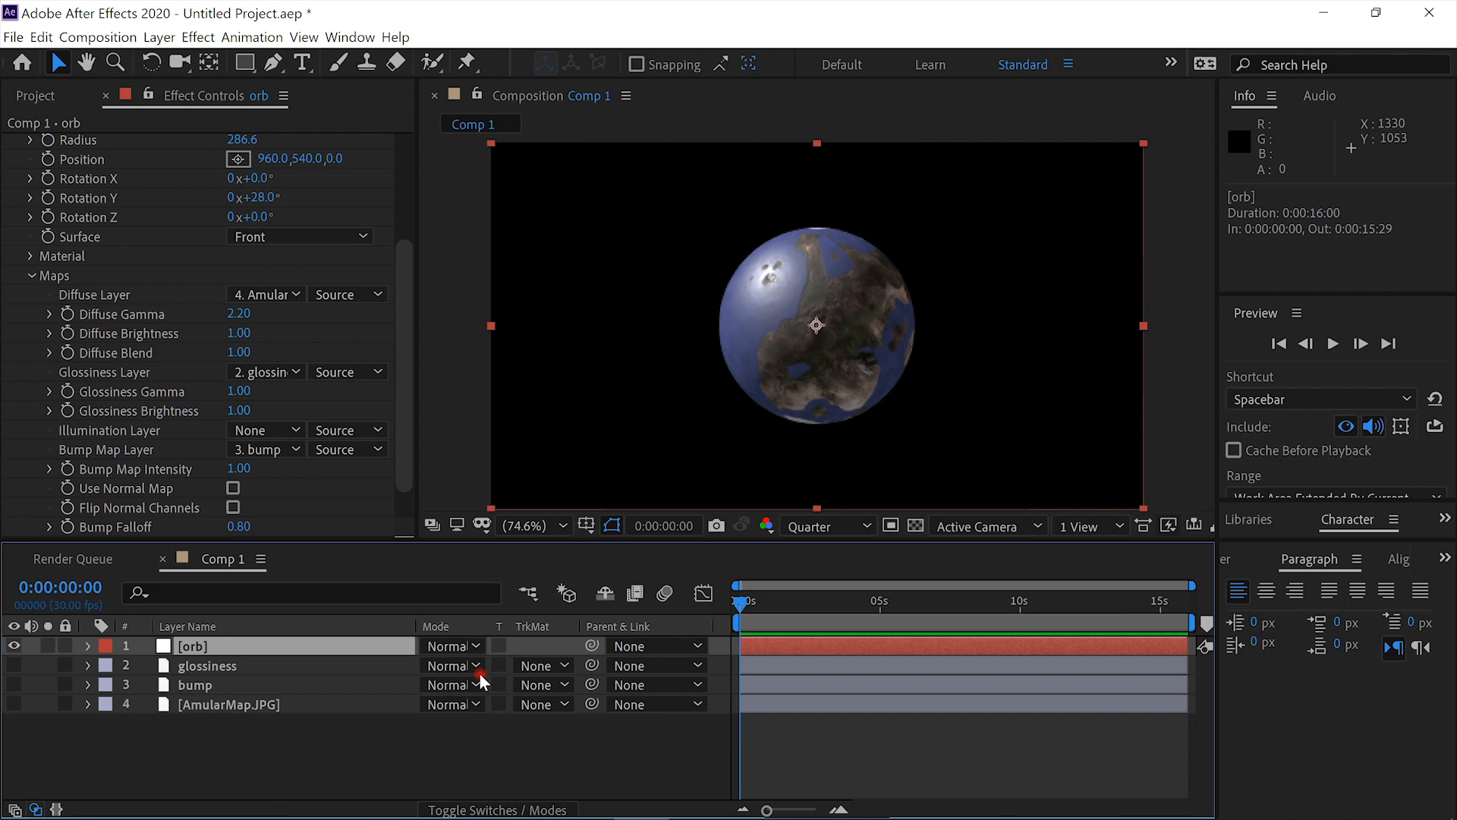
{"action": "key", "text": "ctrl+space"}
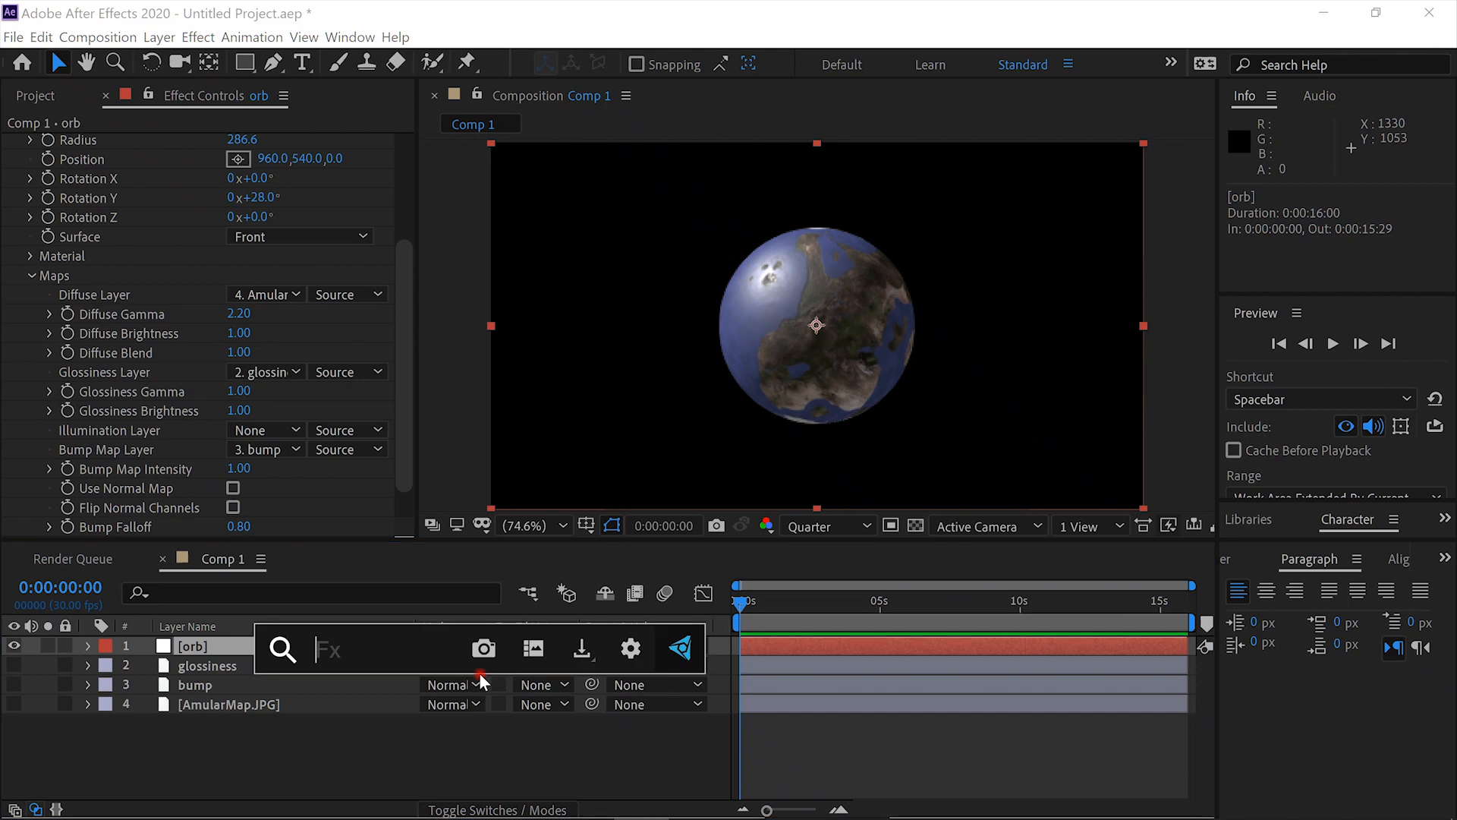
{"action": "type", "text": "shatter"}
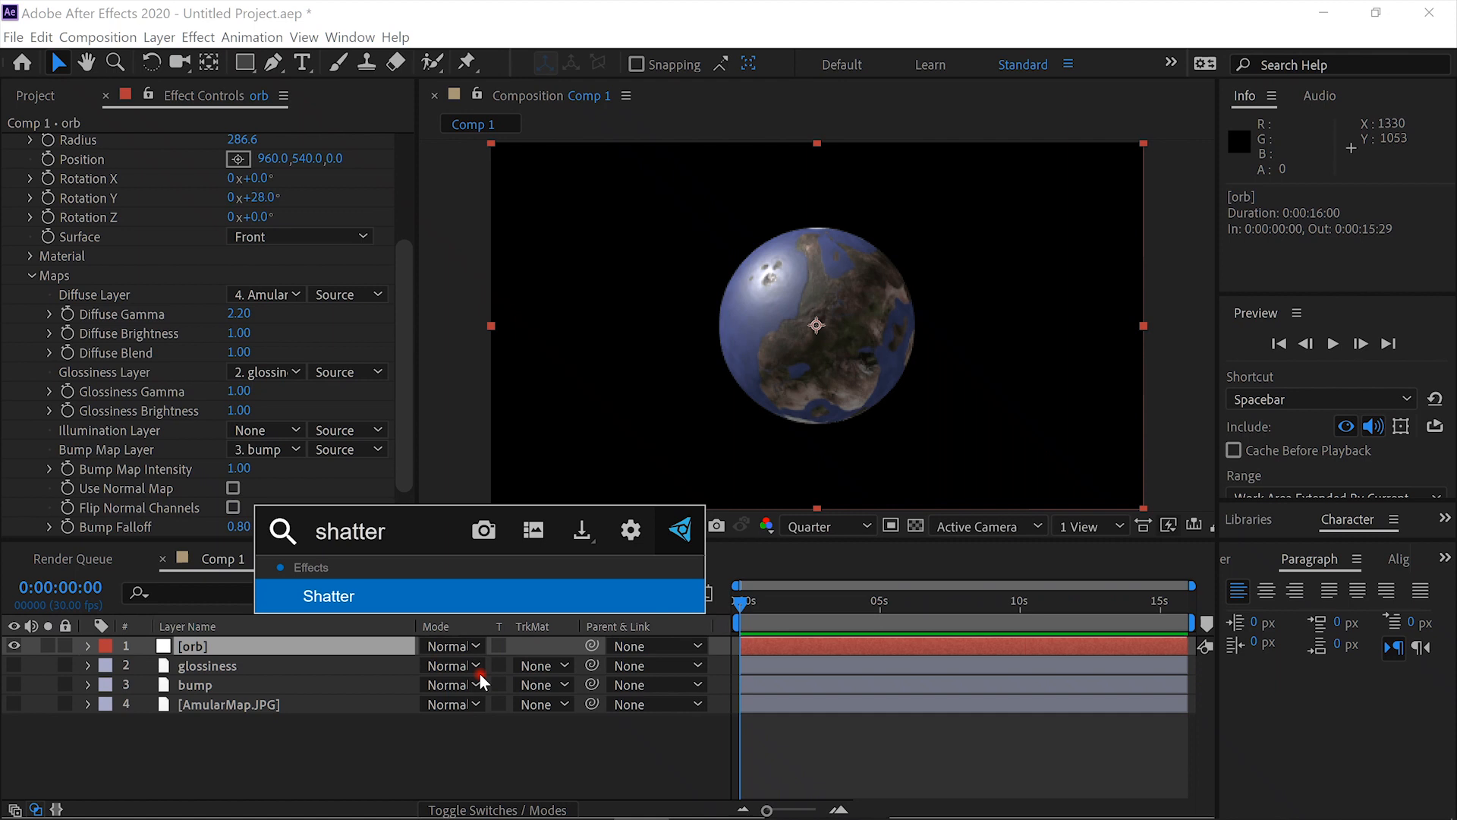
{"action": "key", "text": "Return"}
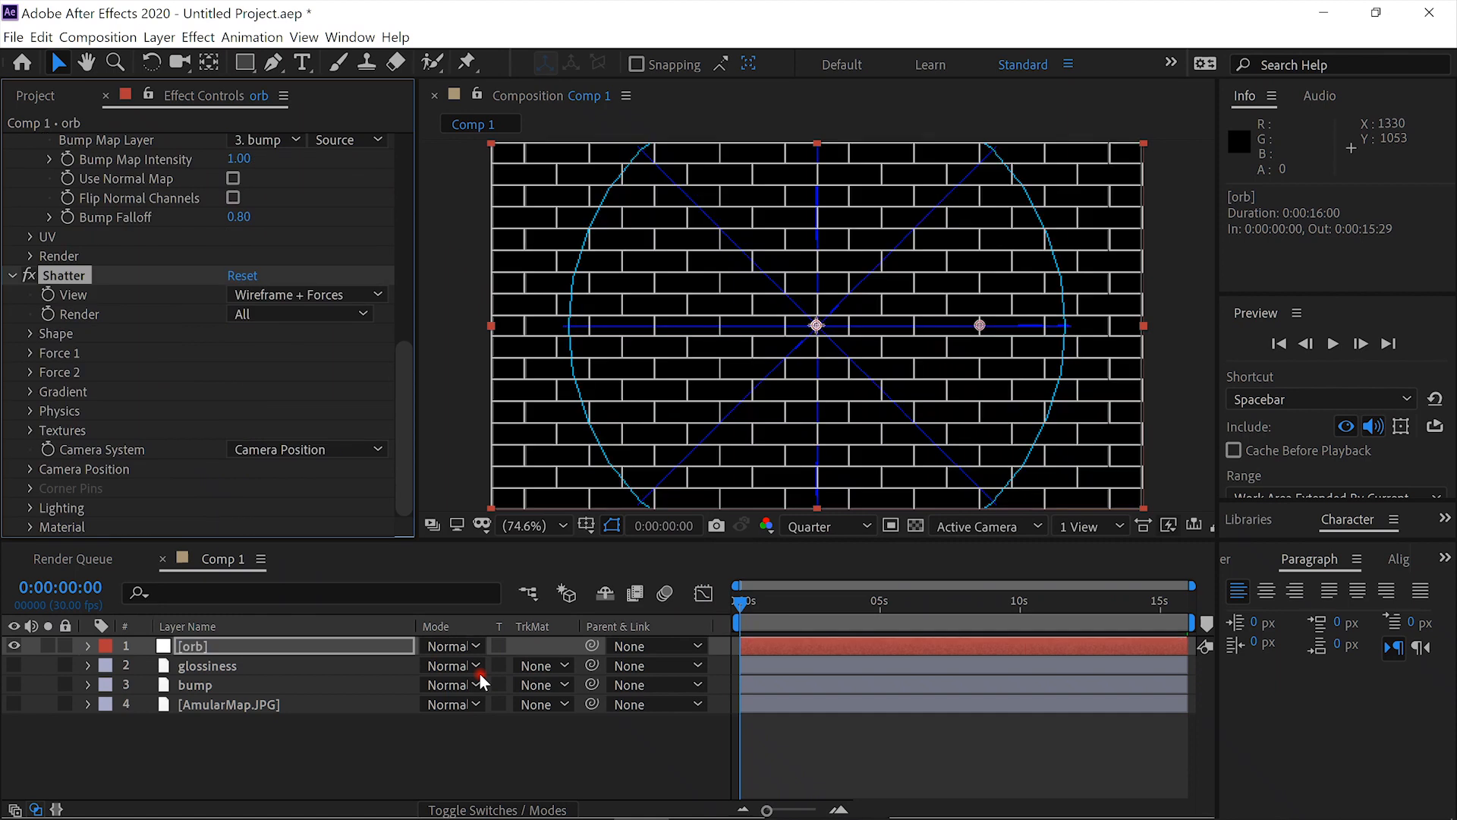
{"action": "left_click", "coordinate": [380, 296]}
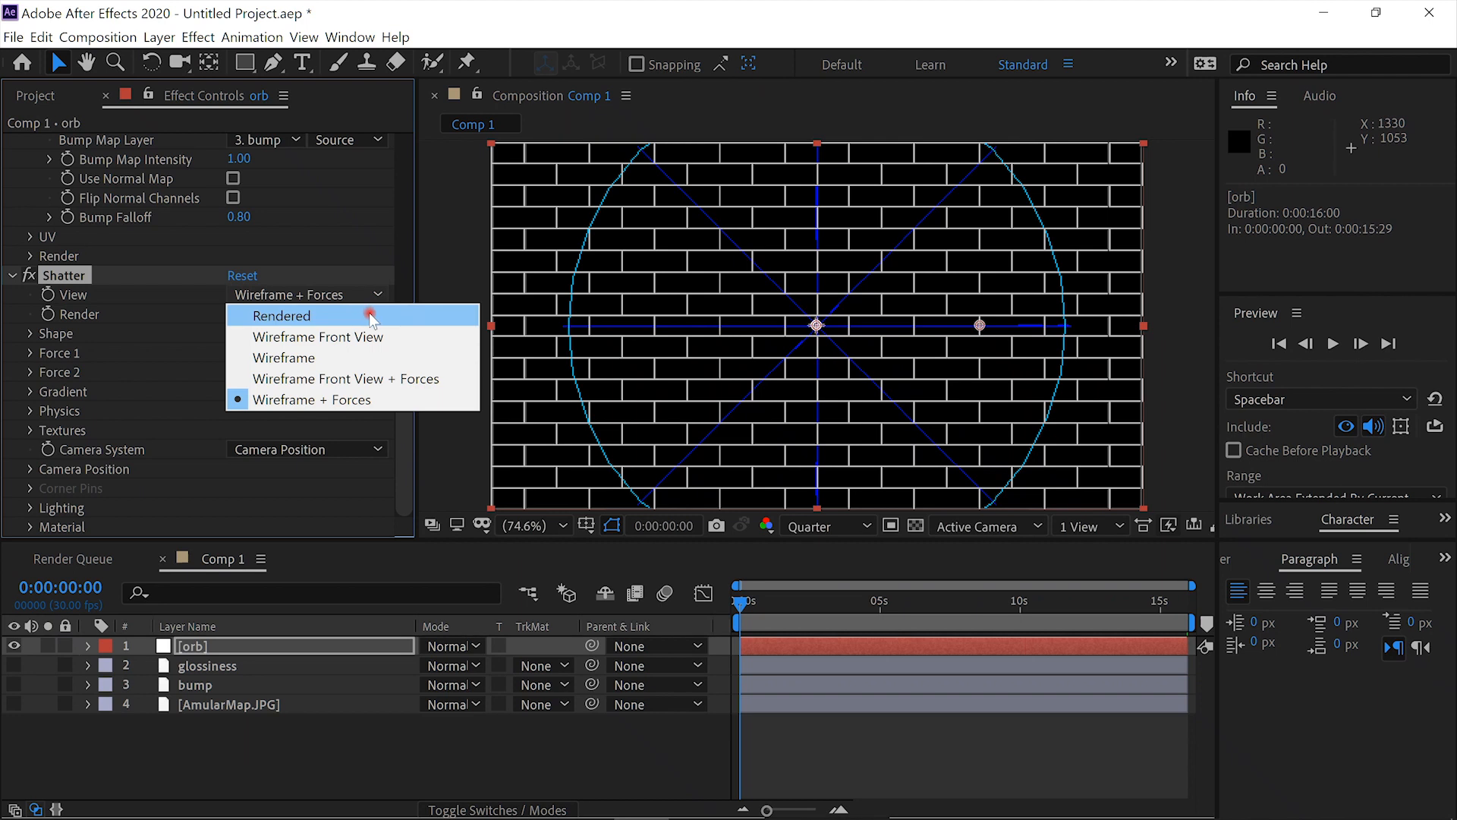
{"action": "left_click", "coordinate": [345, 320]}
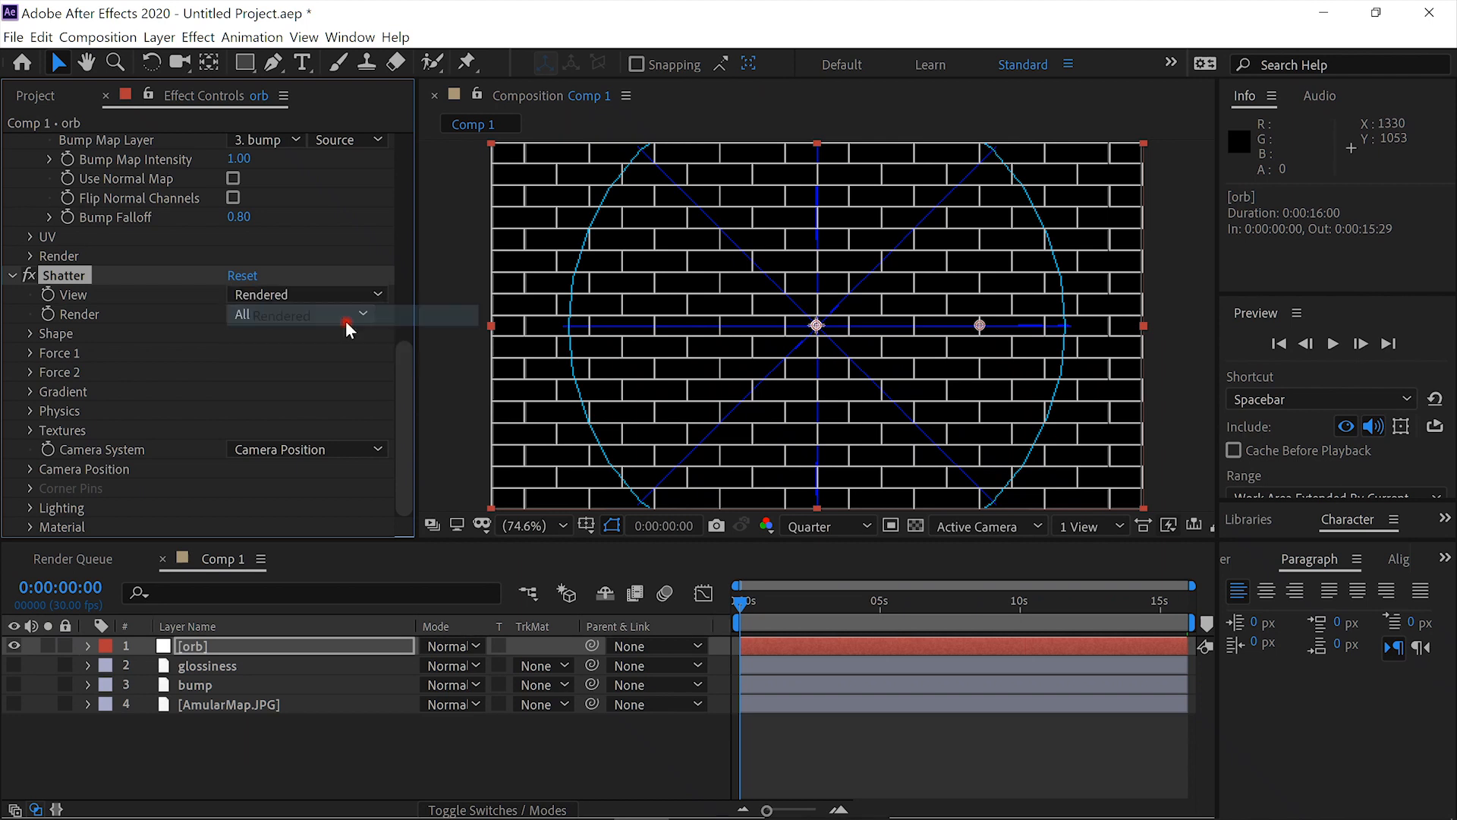
{"action": "left_click", "coordinate": [757, 599]}
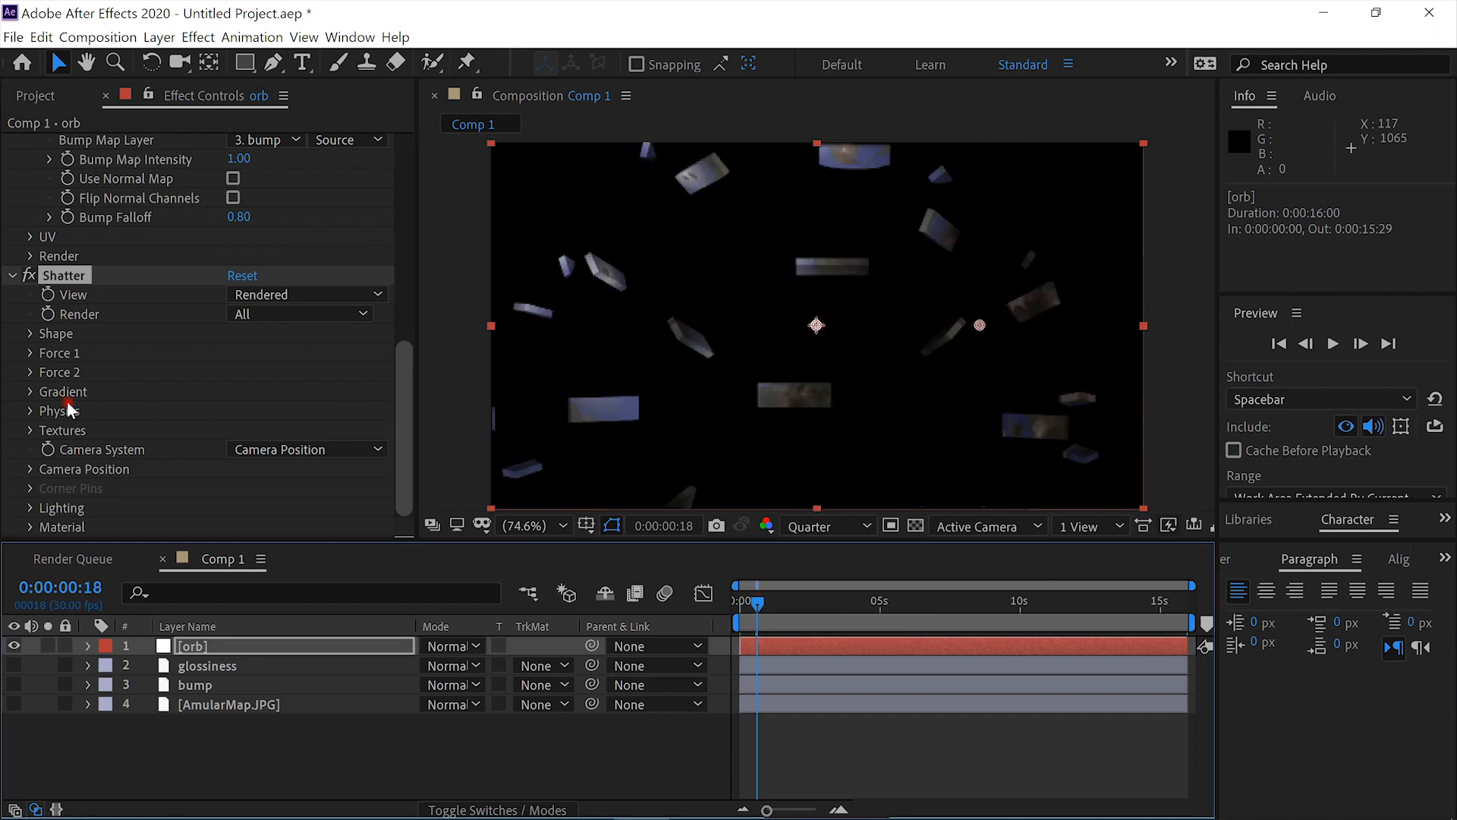
- Set the Shatter shape pattern to Glass with 200 repetitions
{"action": "left_click", "coordinate": [28, 332]}
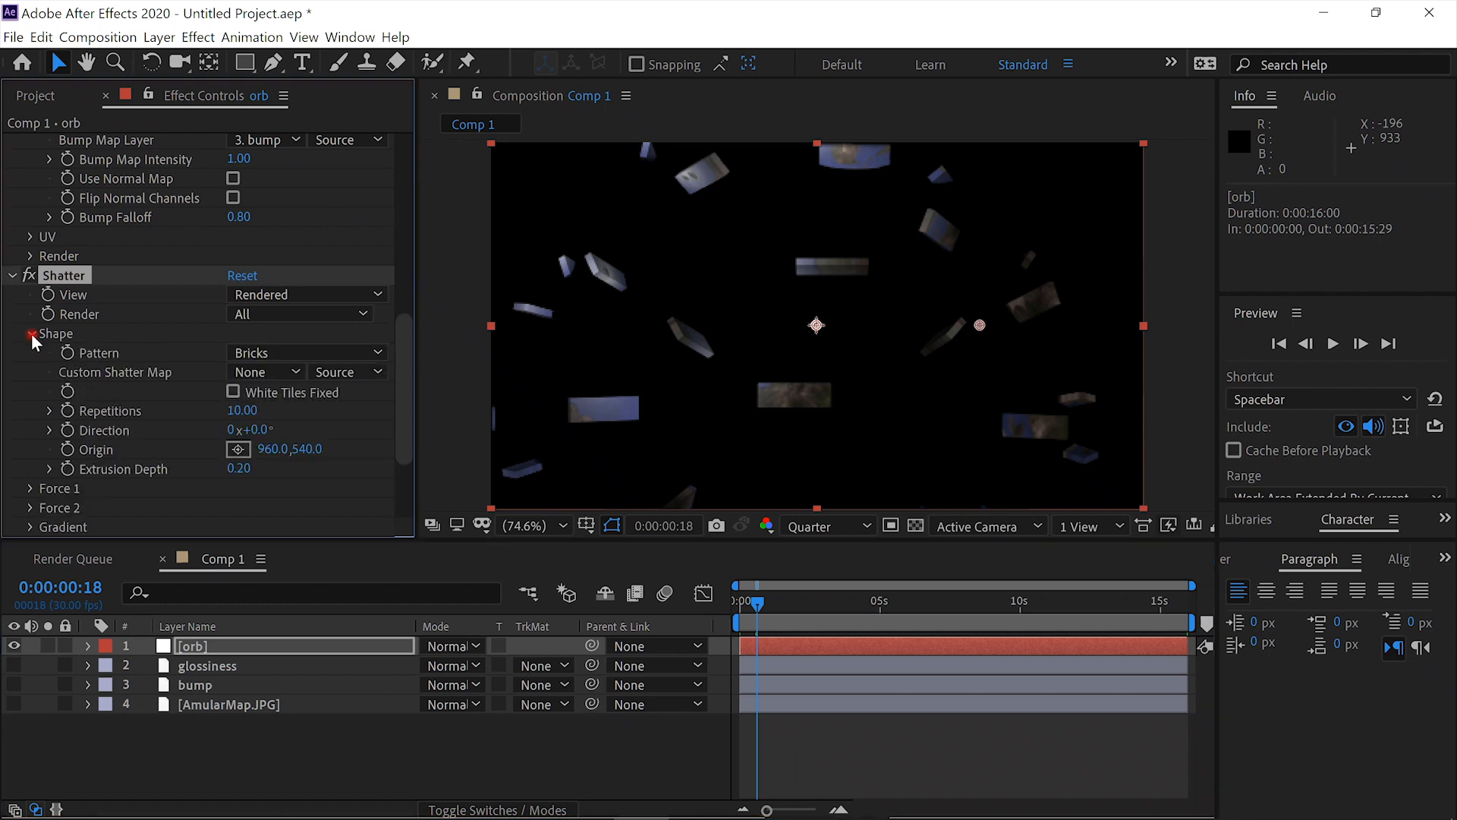
{"action": "left_click", "coordinate": [378, 353]}
{"action": "left_click", "coordinate": [351, 503]}
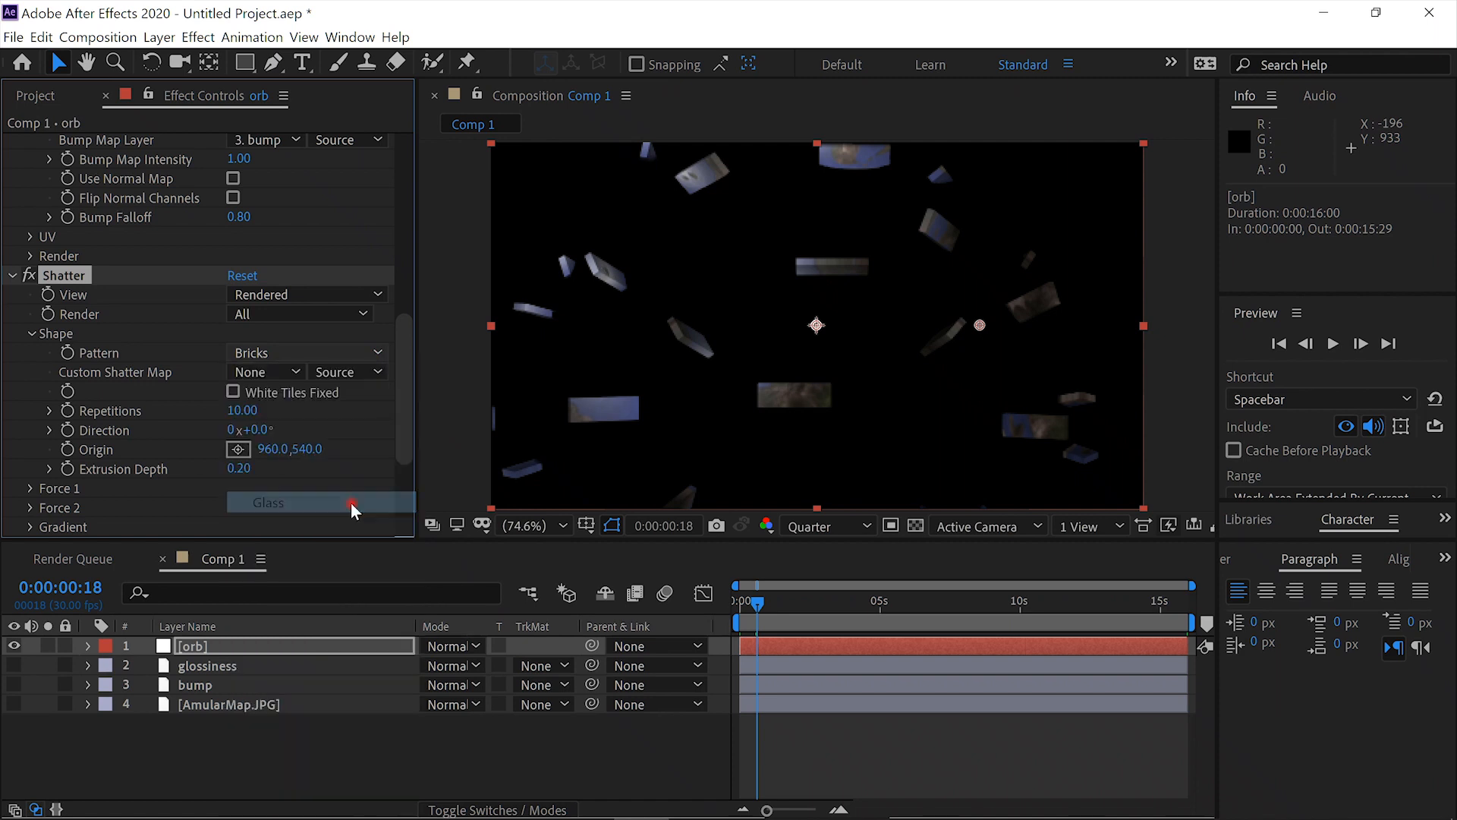
{"action": "left_click", "coordinate": [255, 411]}
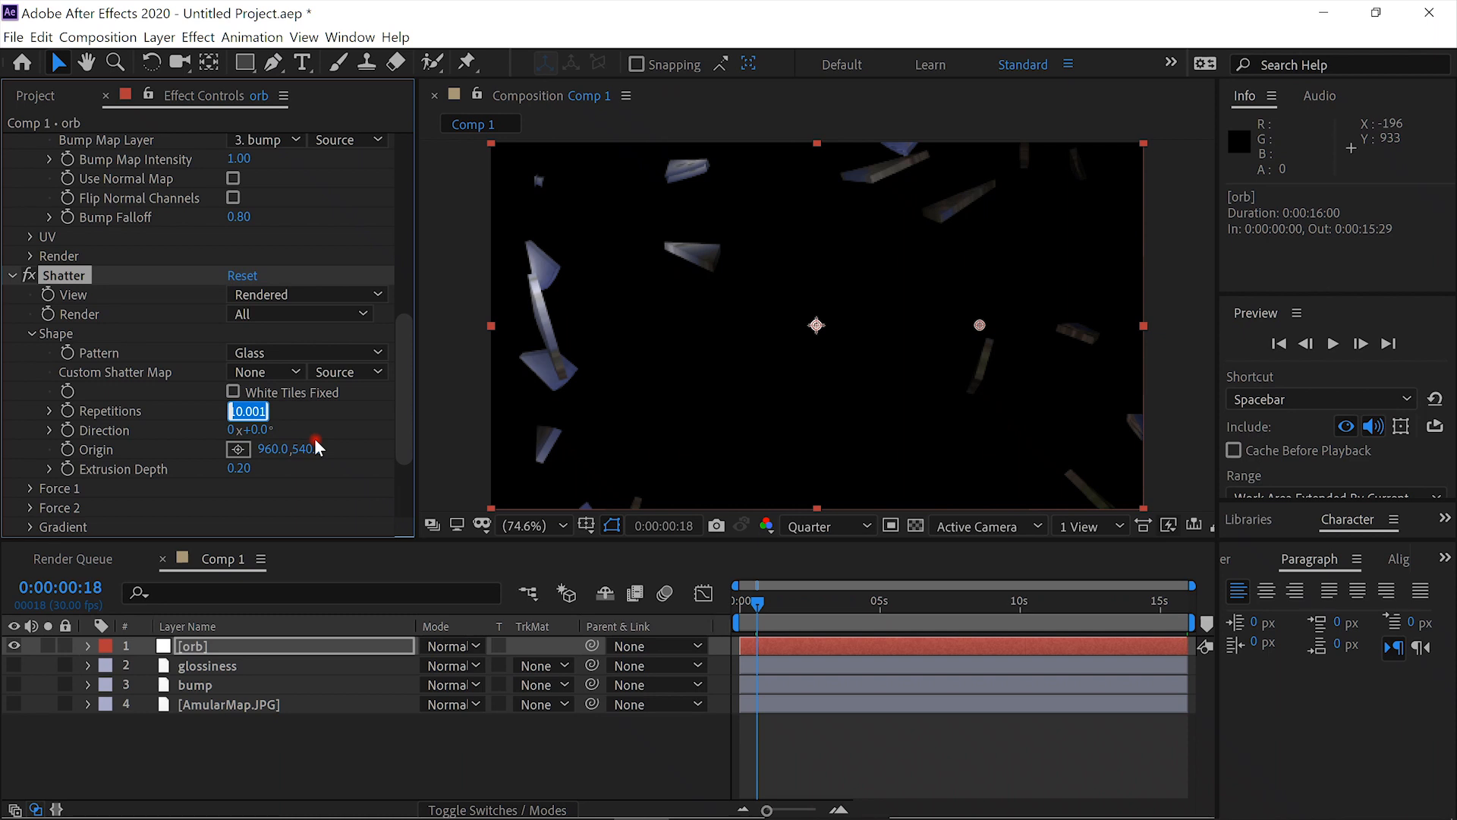
{"action": "type", "text": "200"}
{"action": "key", "text": "Return"}
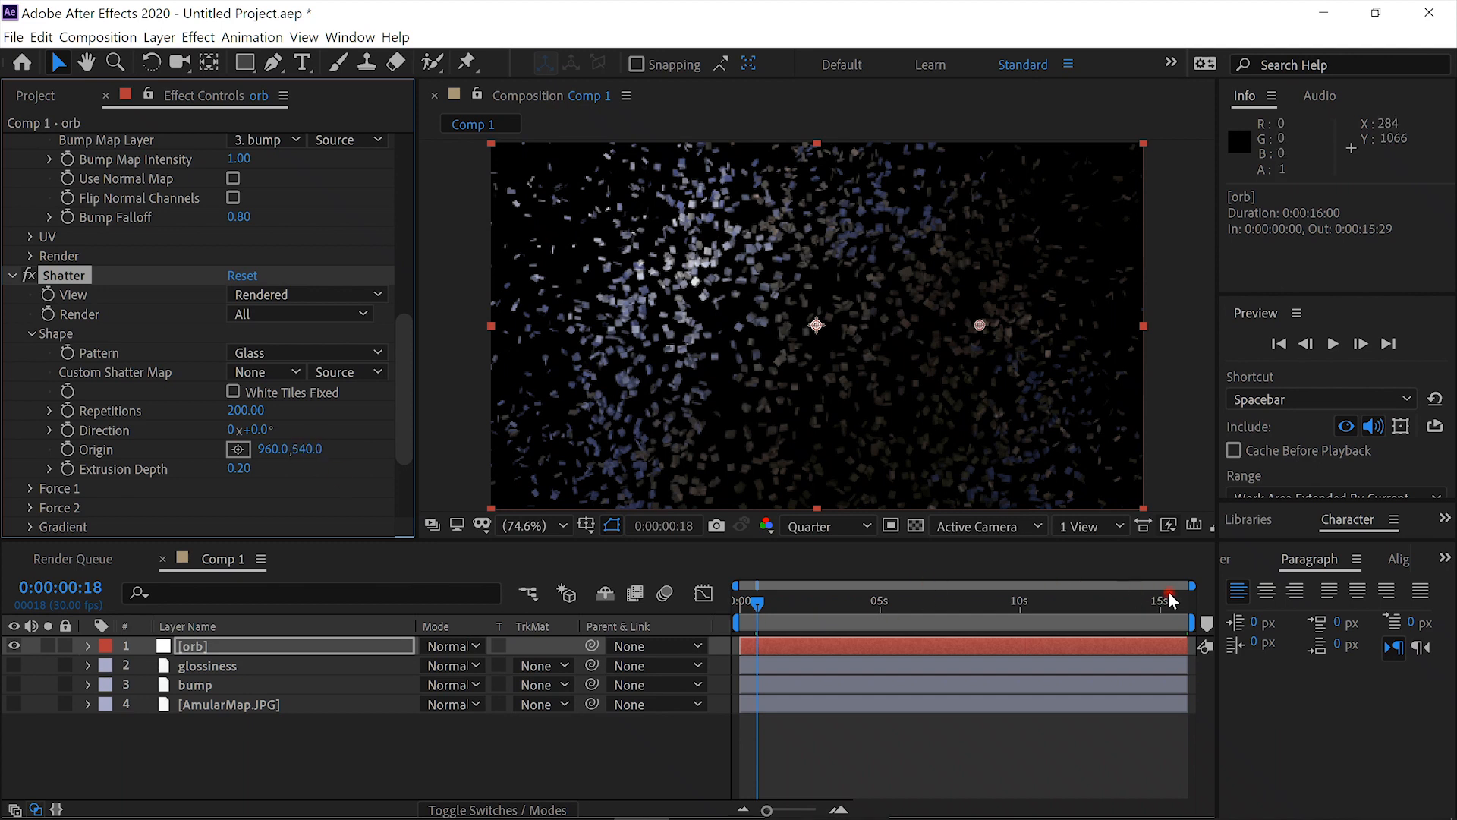
- Scrub the first frames of the explosion and set Shatter's Force 1 radius to 0
{"action": "left_click_drag", "start_coordinate": [1190, 586], "coordinate": [732, 608]}
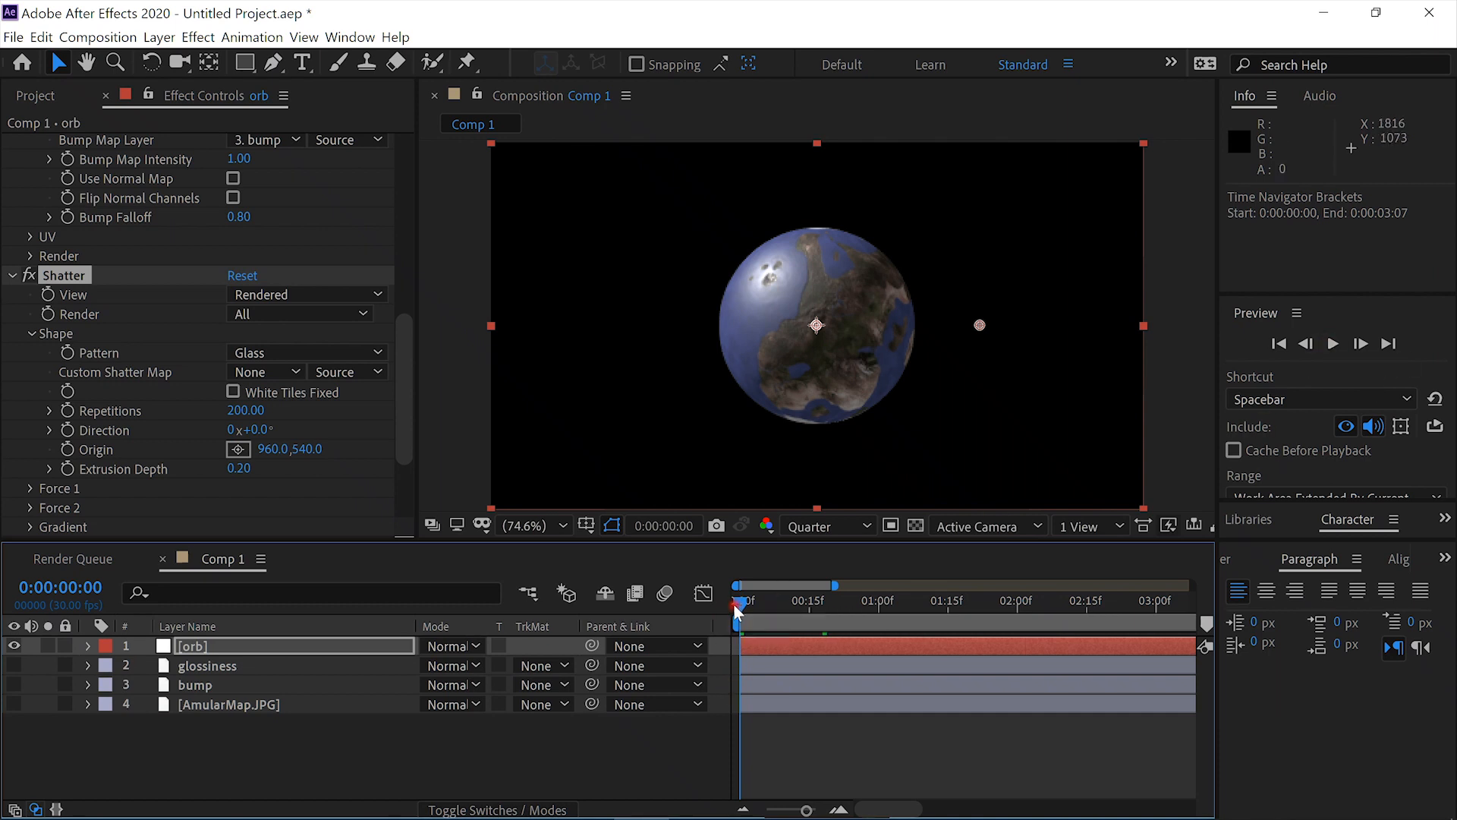
{"action": "left_click_drag", "start_coordinate": [744, 601], "coordinate": [790, 607]}
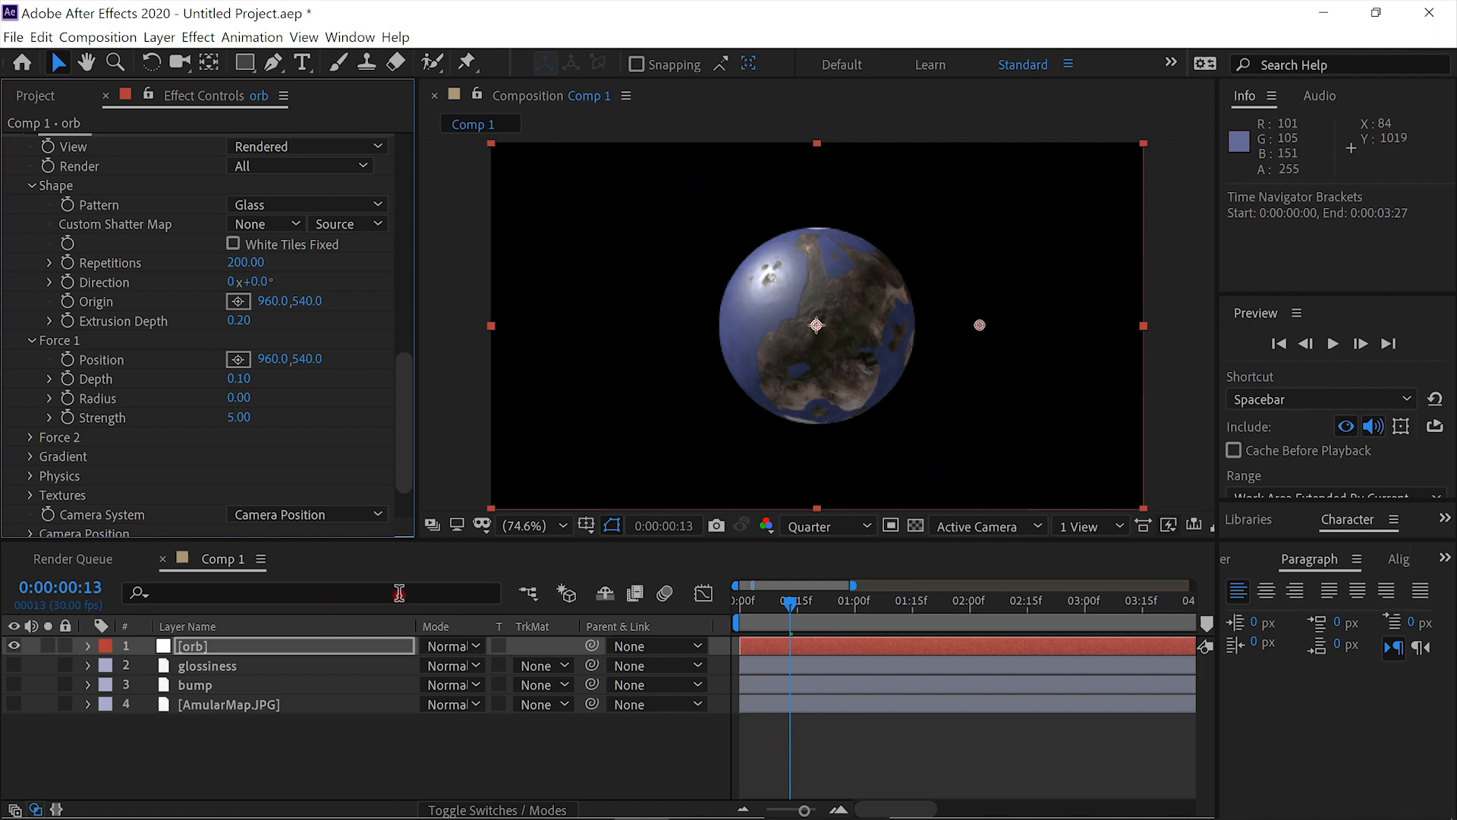
- Keyframe the VC Orb's Y rotation at the first frame and set it to 335° at 0:00:15:29
{"action": "left_click_drag", "start_coordinate": [405, 463], "coordinate": [418, 235]}
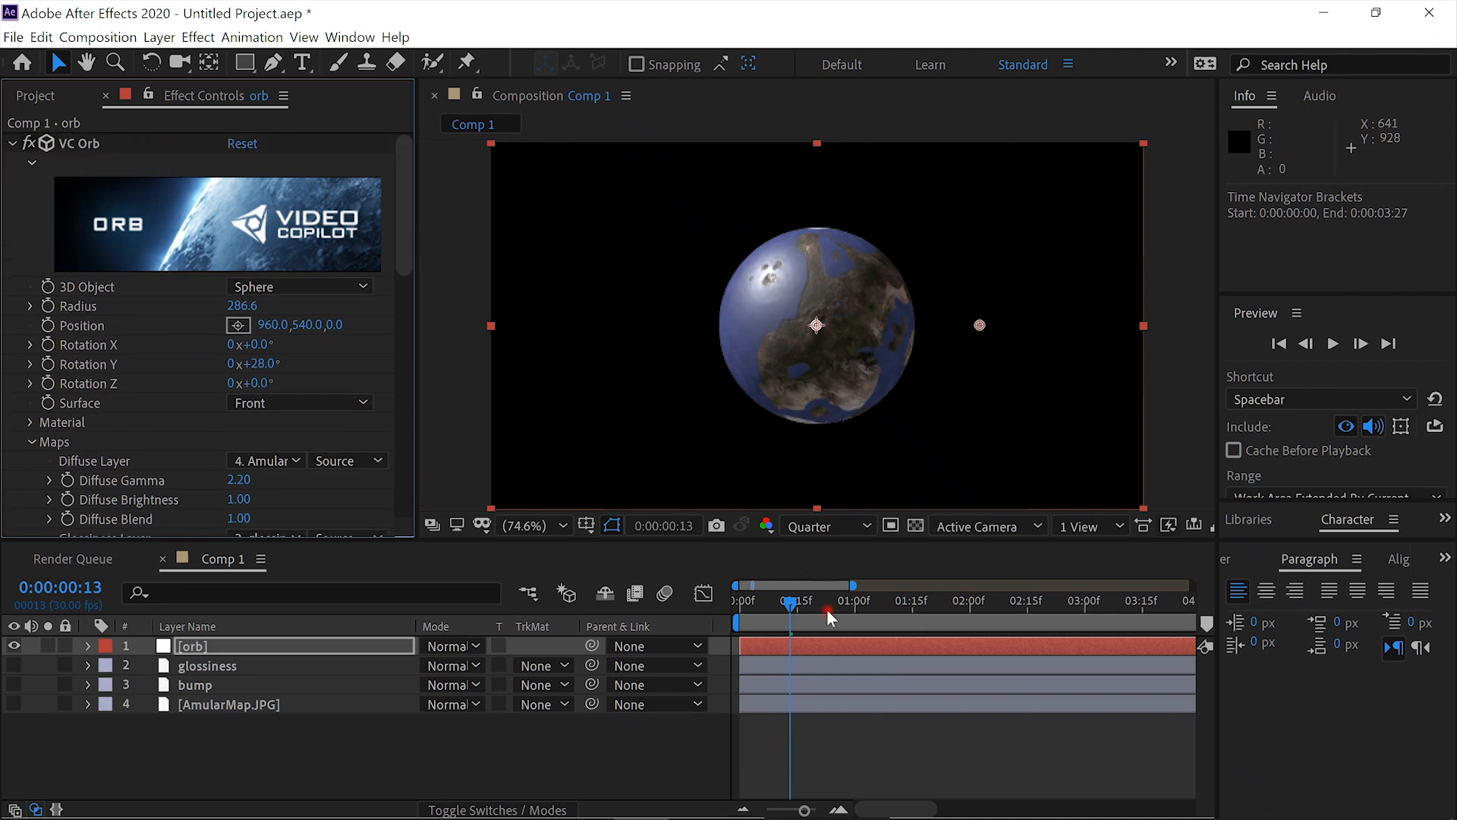
{"action": "left_click_drag", "start_coordinate": [794, 601], "coordinate": [720, 598]}
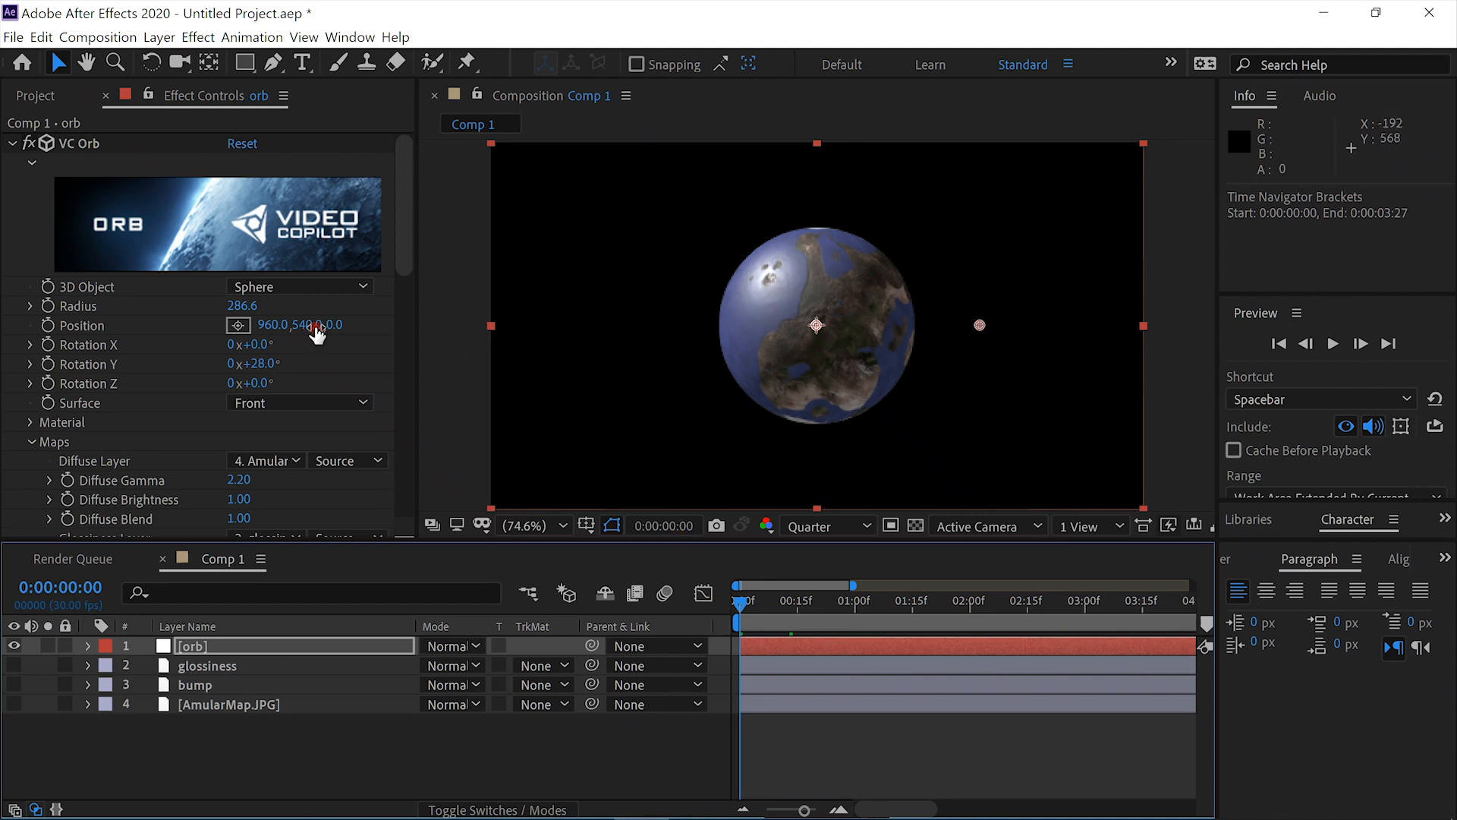
{"action": "left_click", "coordinate": [50, 365]}
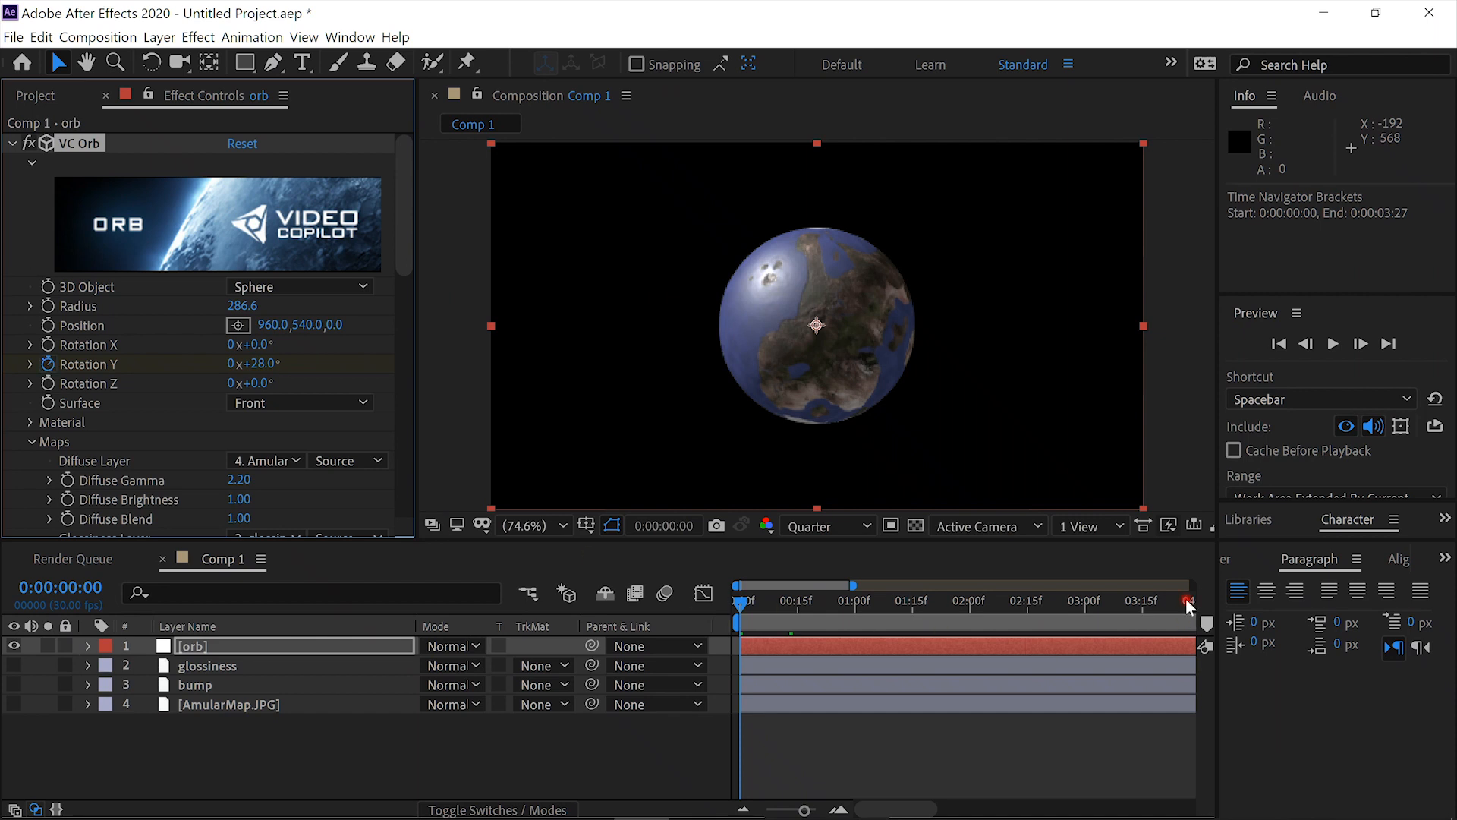
{"action": "left_click_drag", "start_coordinate": [851, 585], "coordinate": [1339, 580]}
{"action": "left_click_drag", "start_coordinate": [1168, 604], "coordinate": [1221, 596]}
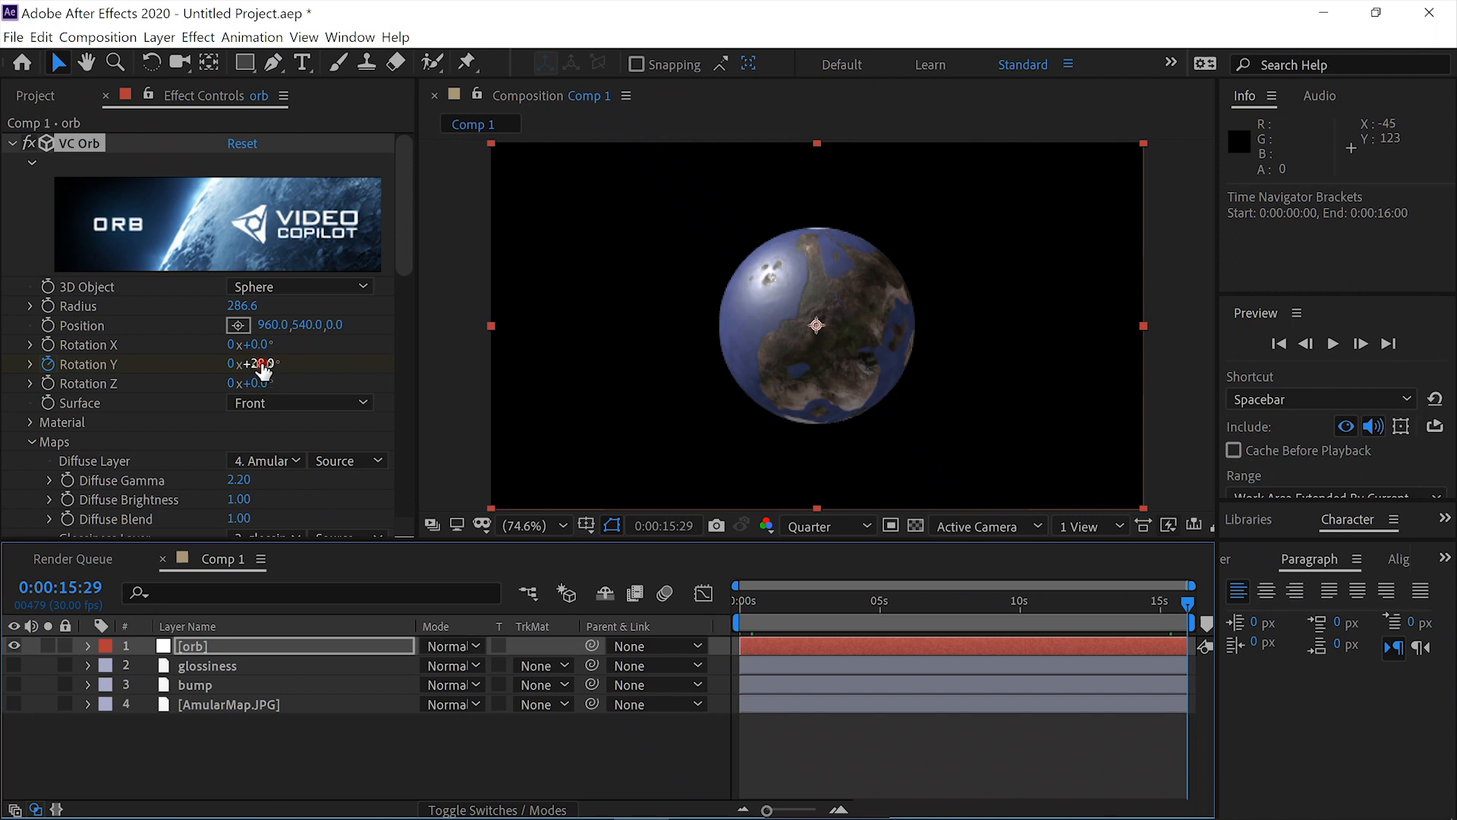
{"action": "left_click_drag", "start_coordinate": [261, 366], "coordinate": [632, 385]}
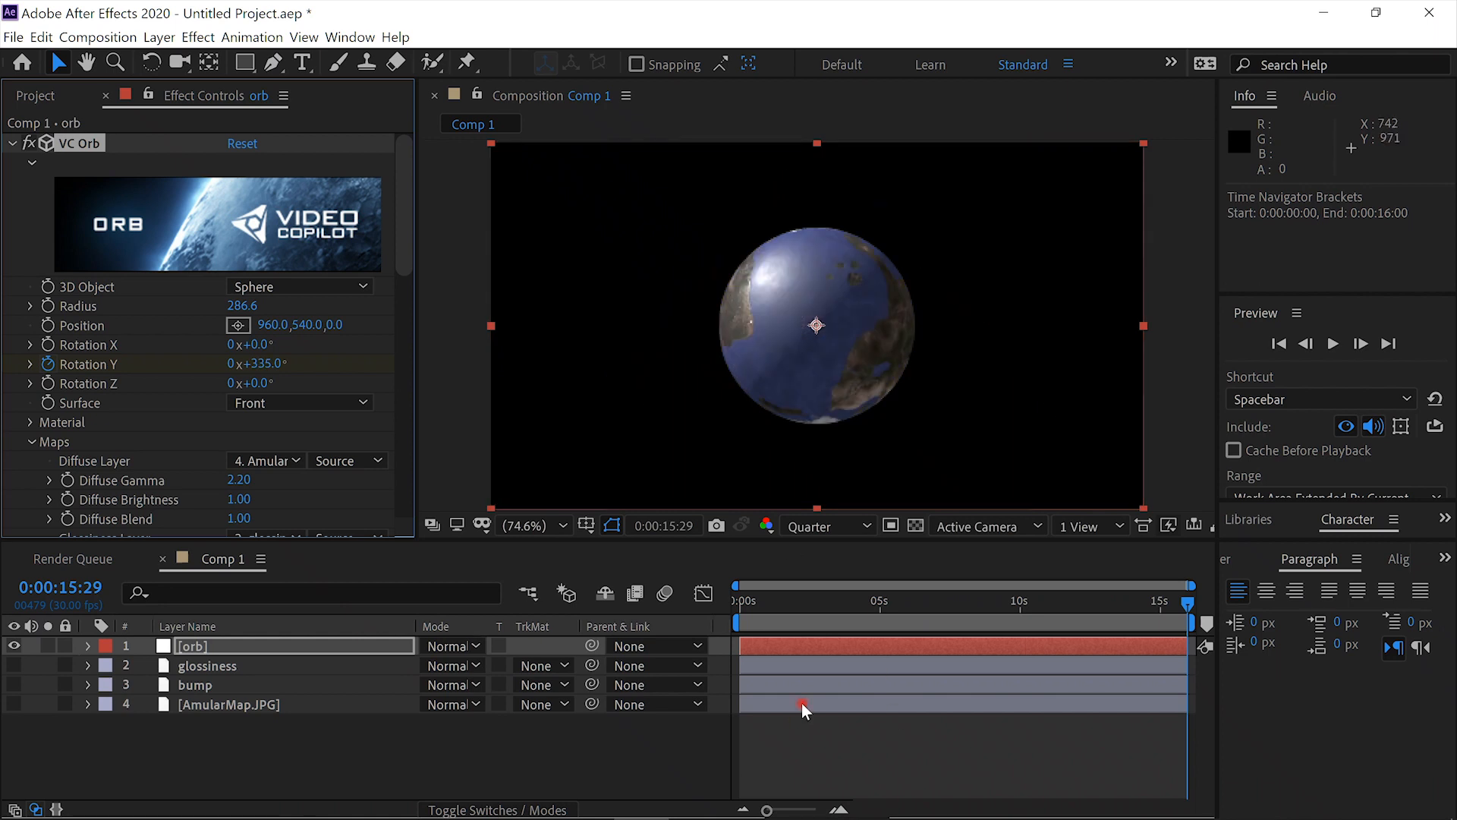
- Preview the orb's rotation over the opening frames and reveal the orb layer's Rotation Y keyframes
{"action": "left_click", "coordinate": [789, 602]}
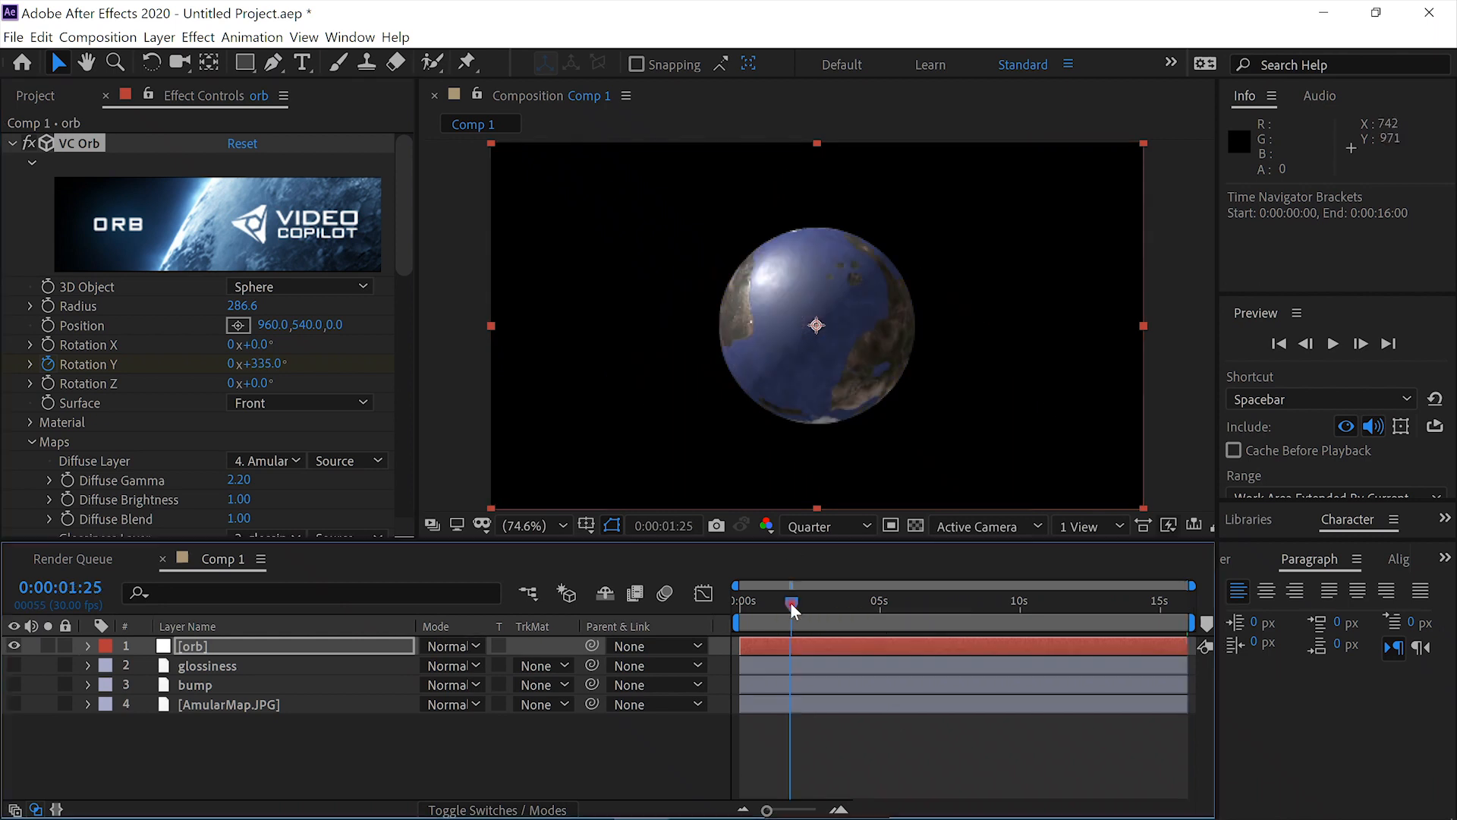
{"action": "left_click_drag", "start_coordinate": [749, 604], "coordinate": [718, 606]}
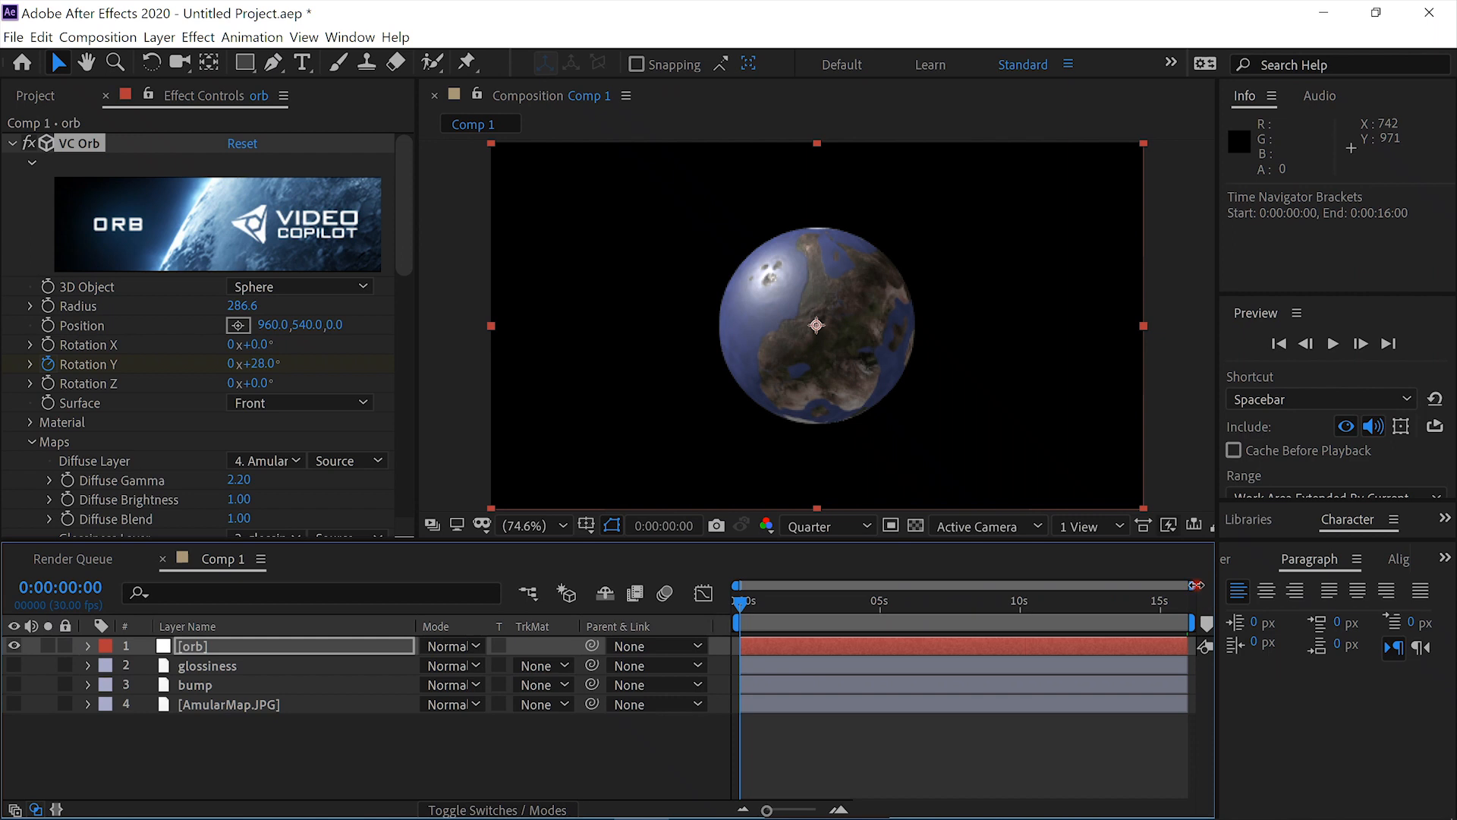
{"action": "left_click_drag", "start_coordinate": [1196, 585], "coordinate": [908, 595]}
{"action": "left_click_drag", "start_coordinate": [737, 605], "coordinate": [772, 608]}
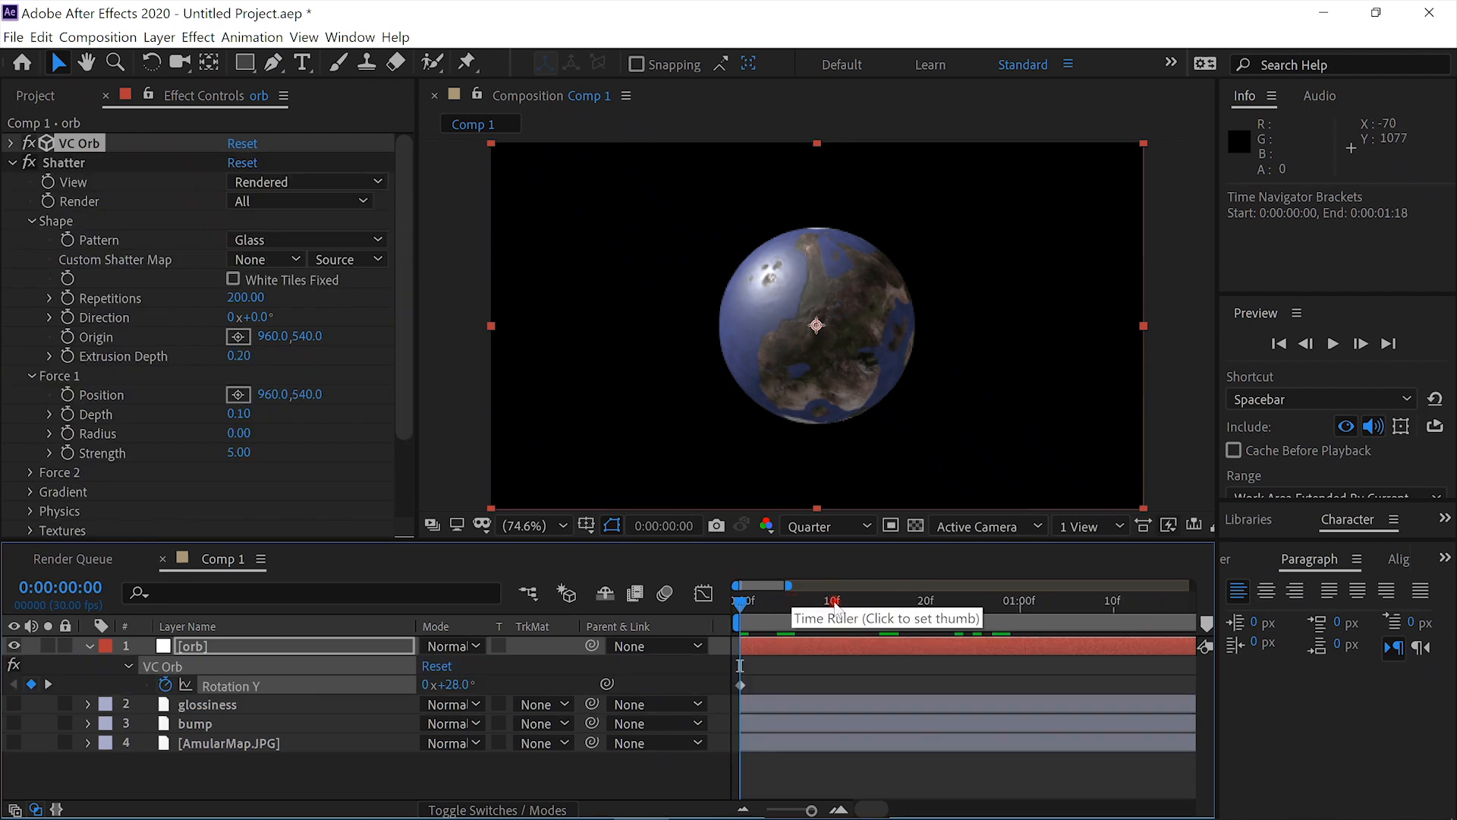
- Keyframe Shatter's Force 1 radius at 0:00:00:15 with a value of 0.1
{"action": "left_click_drag", "start_coordinate": [788, 585], "coordinate": [831, 585]}
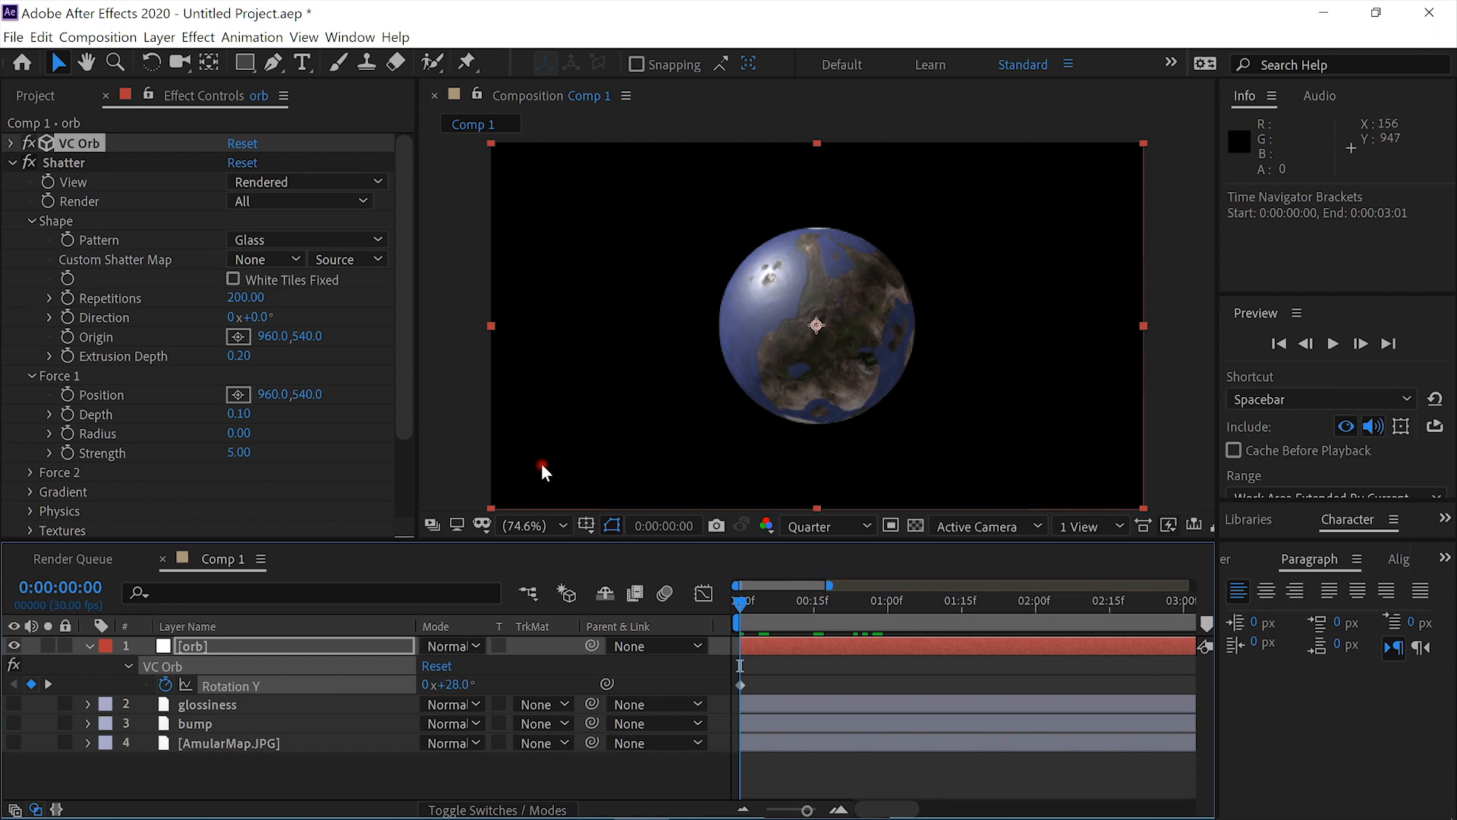
{"action": "left_click", "coordinate": [815, 605]}
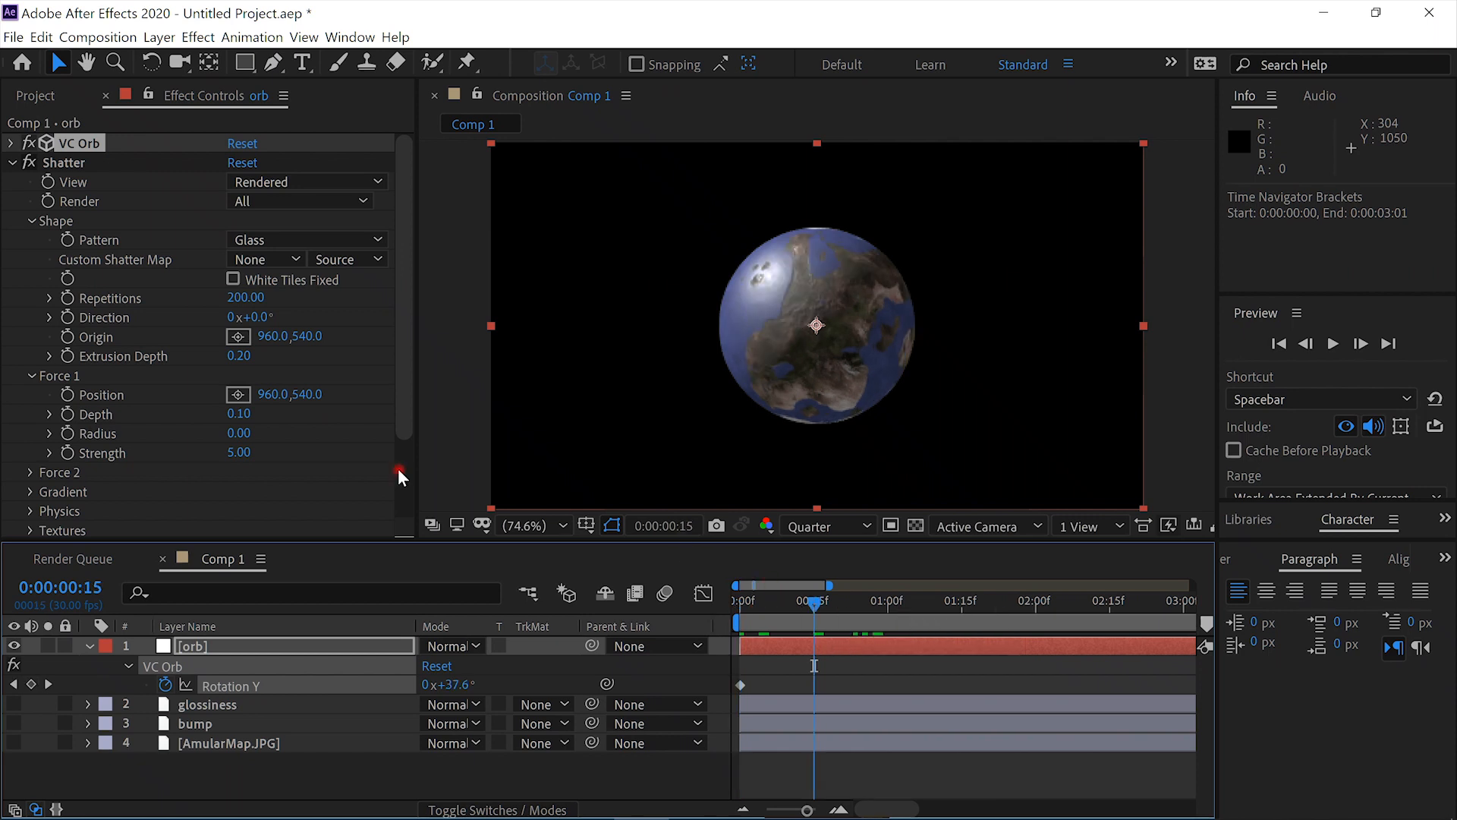
{"action": "left_click", "coordinate": [238, 433]}
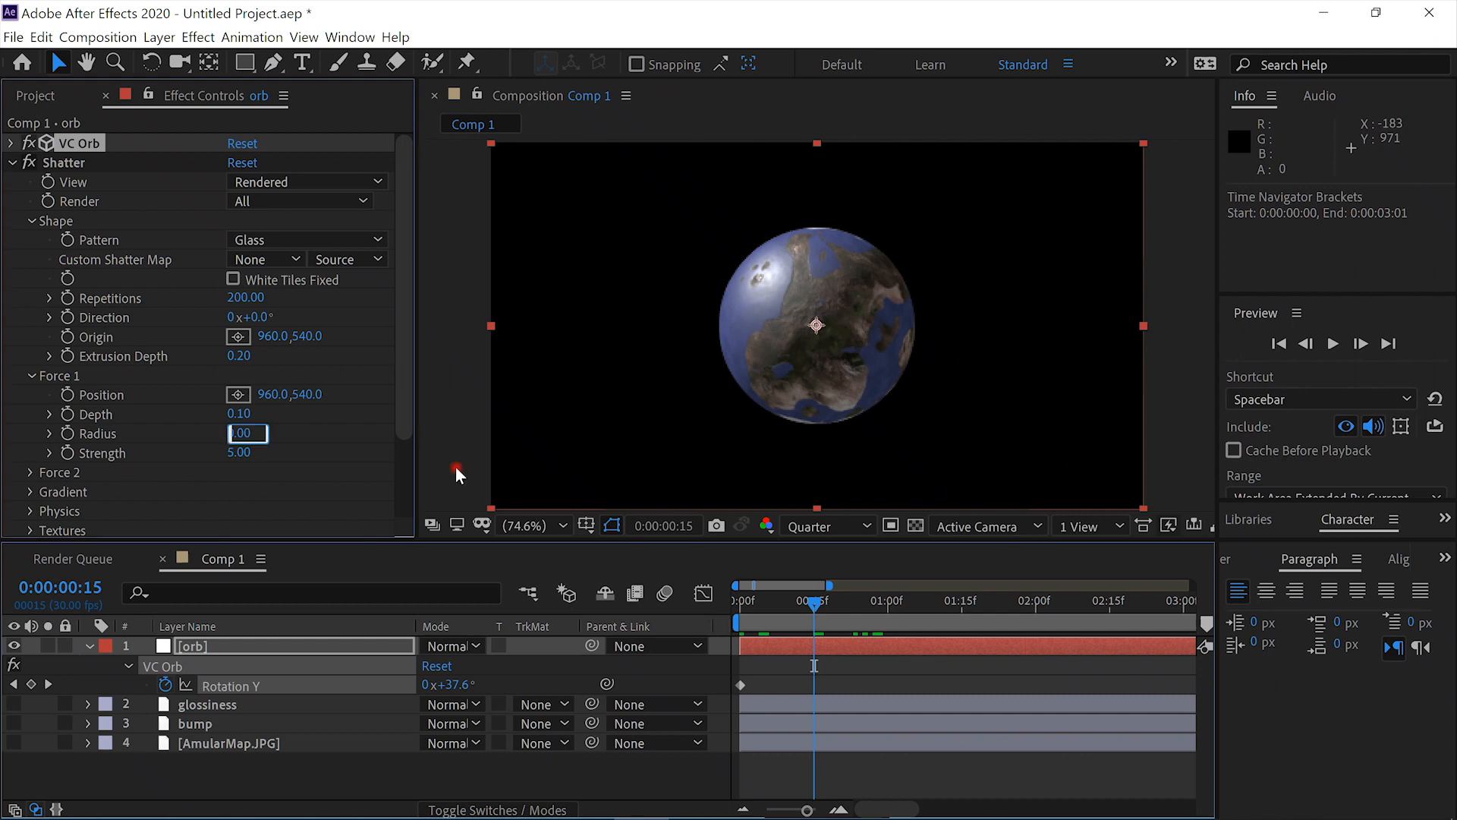
{"action": "type", "text": ".1"}
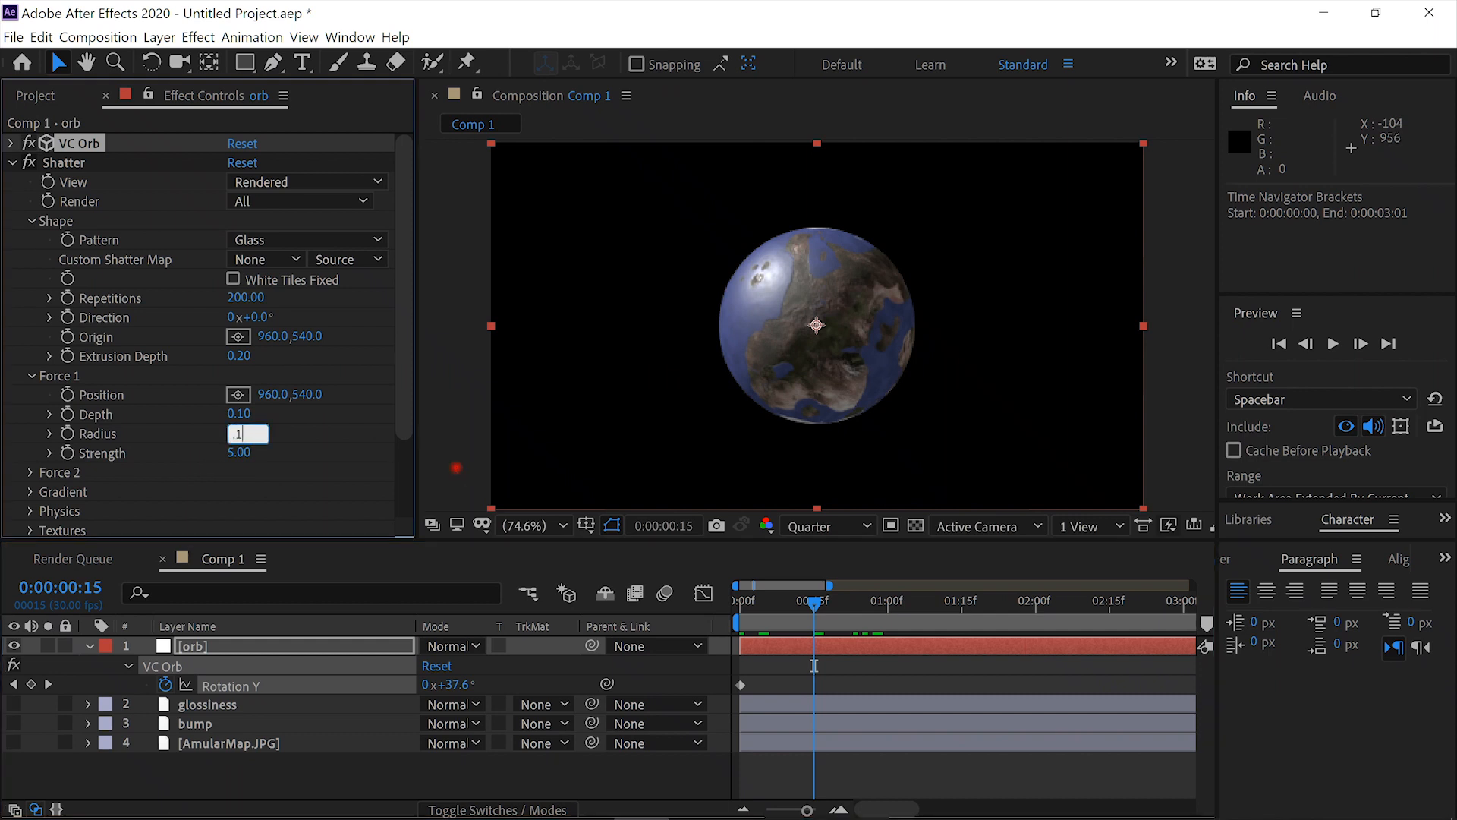
{"action": "key", "text": "Return"}
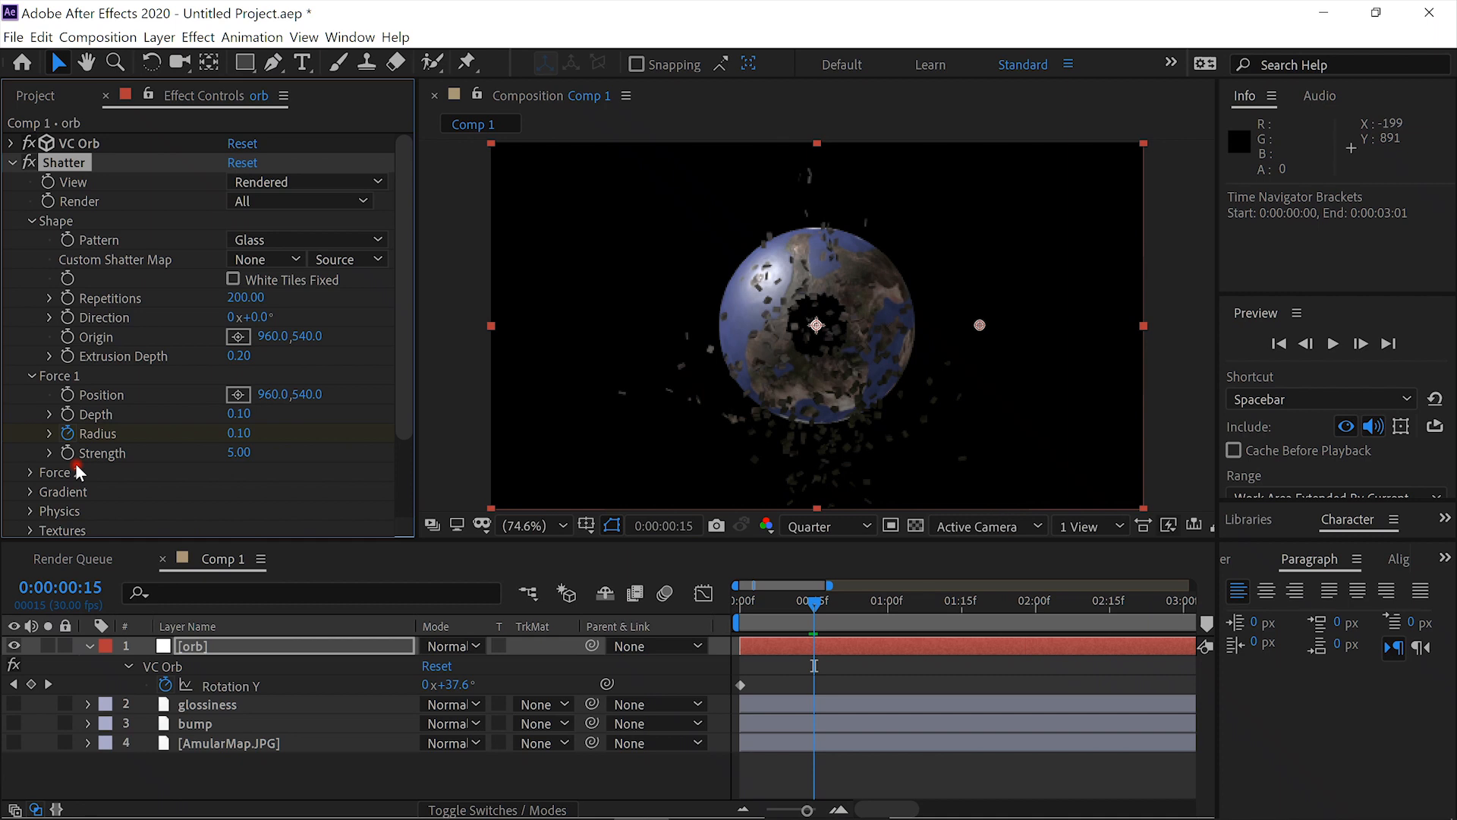
- Set the Force 1 radius to 0 one frame earlier, at 0:00:00:14
{"action": "key", "text": "Page_Up"}
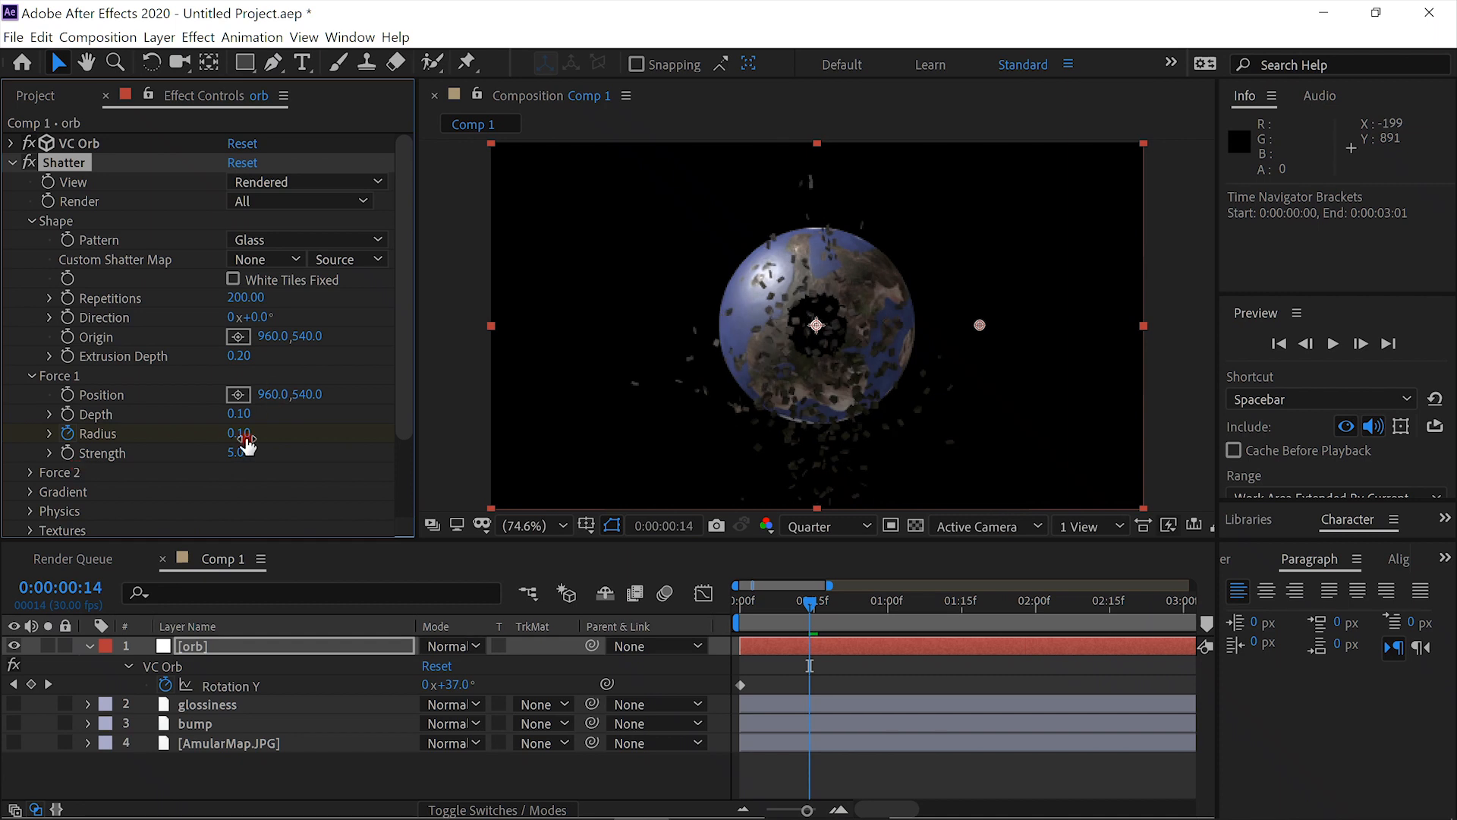
{"action": "left_click", "coordinate": [241, 434]}
{"action": "type", "text": "0"}
{"action": "key", "text": "Return"}
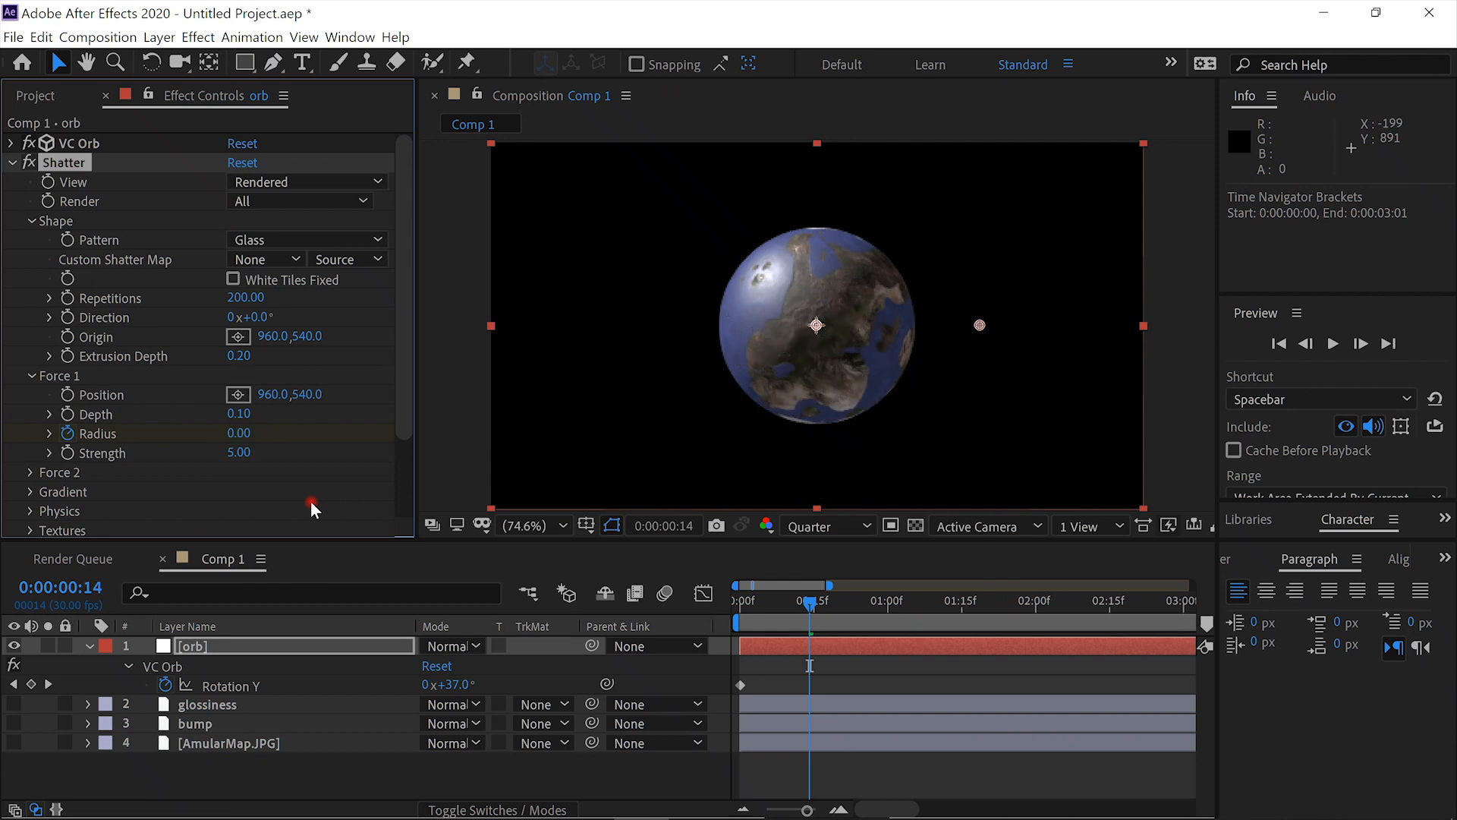
- Place the Force 1 position on the orb's upper right at about 1055.9, 435.5 and scrub the first break-up to 0:00:00:22
{"action": "left_click", "coordinate": [238, 396]}
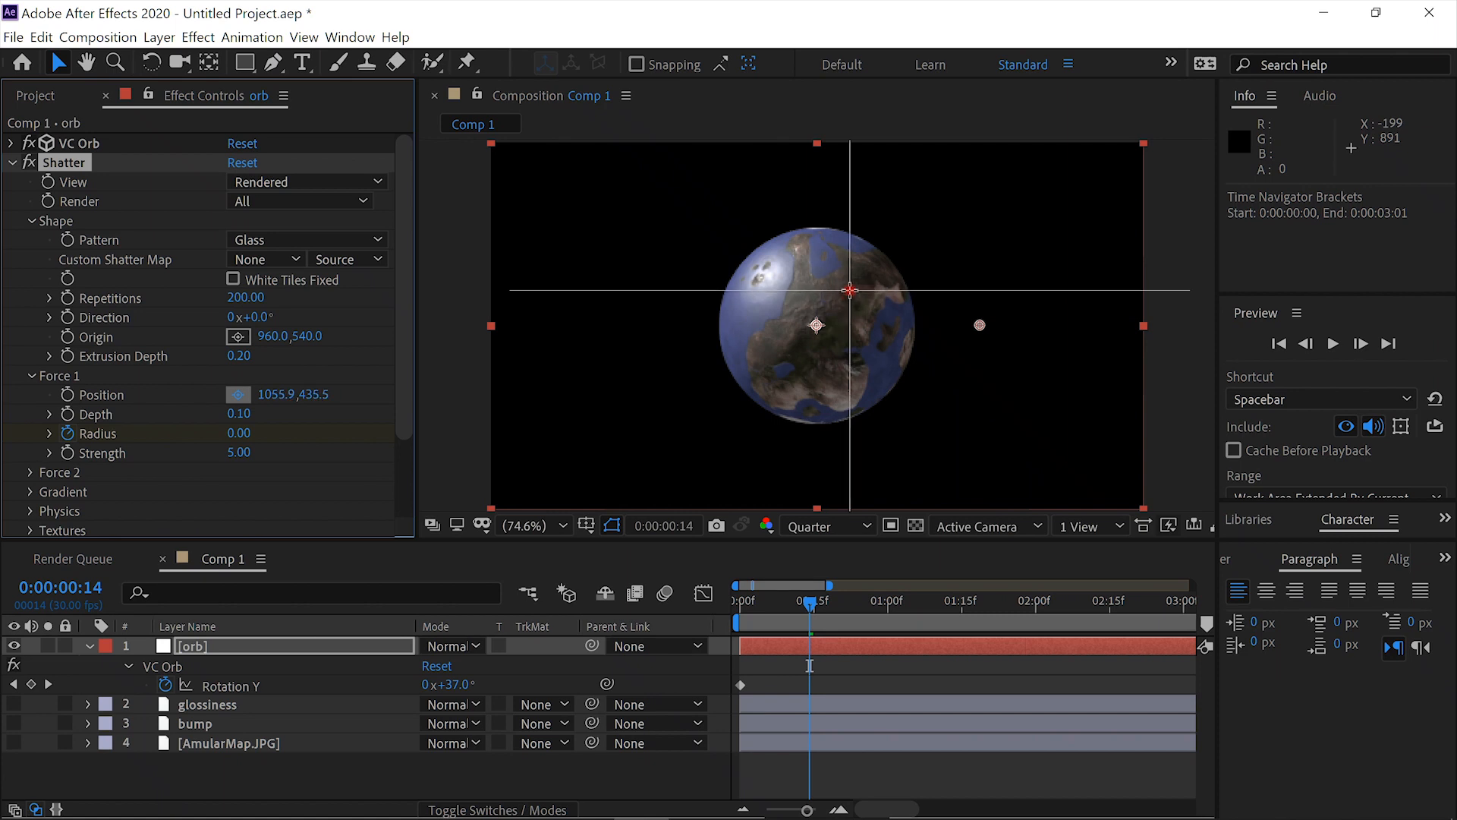
{"action": "left_click", "coordinate": [849, 289]}
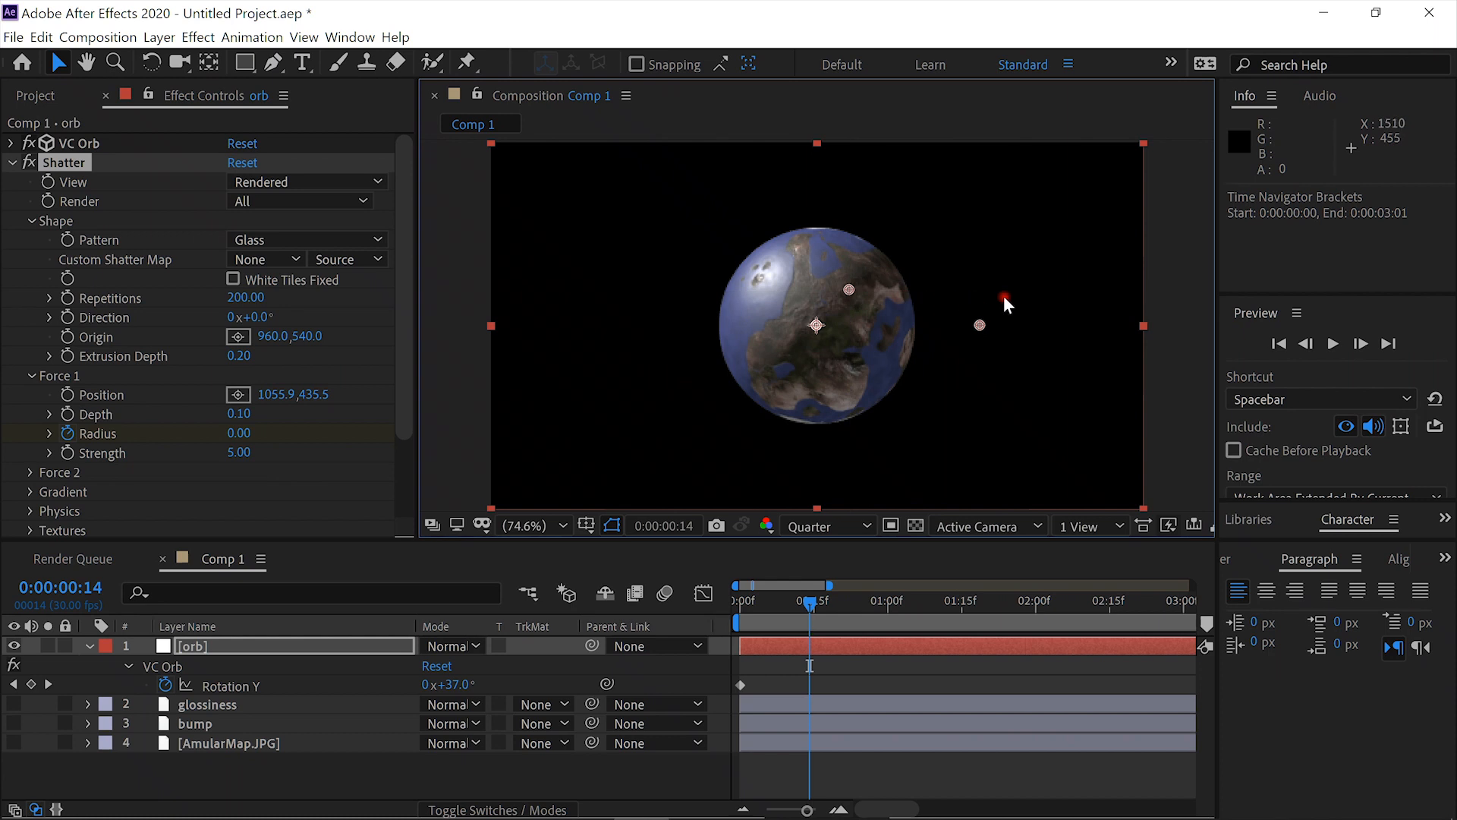
{"action": "left_click", "coordinate": [824, 607]}
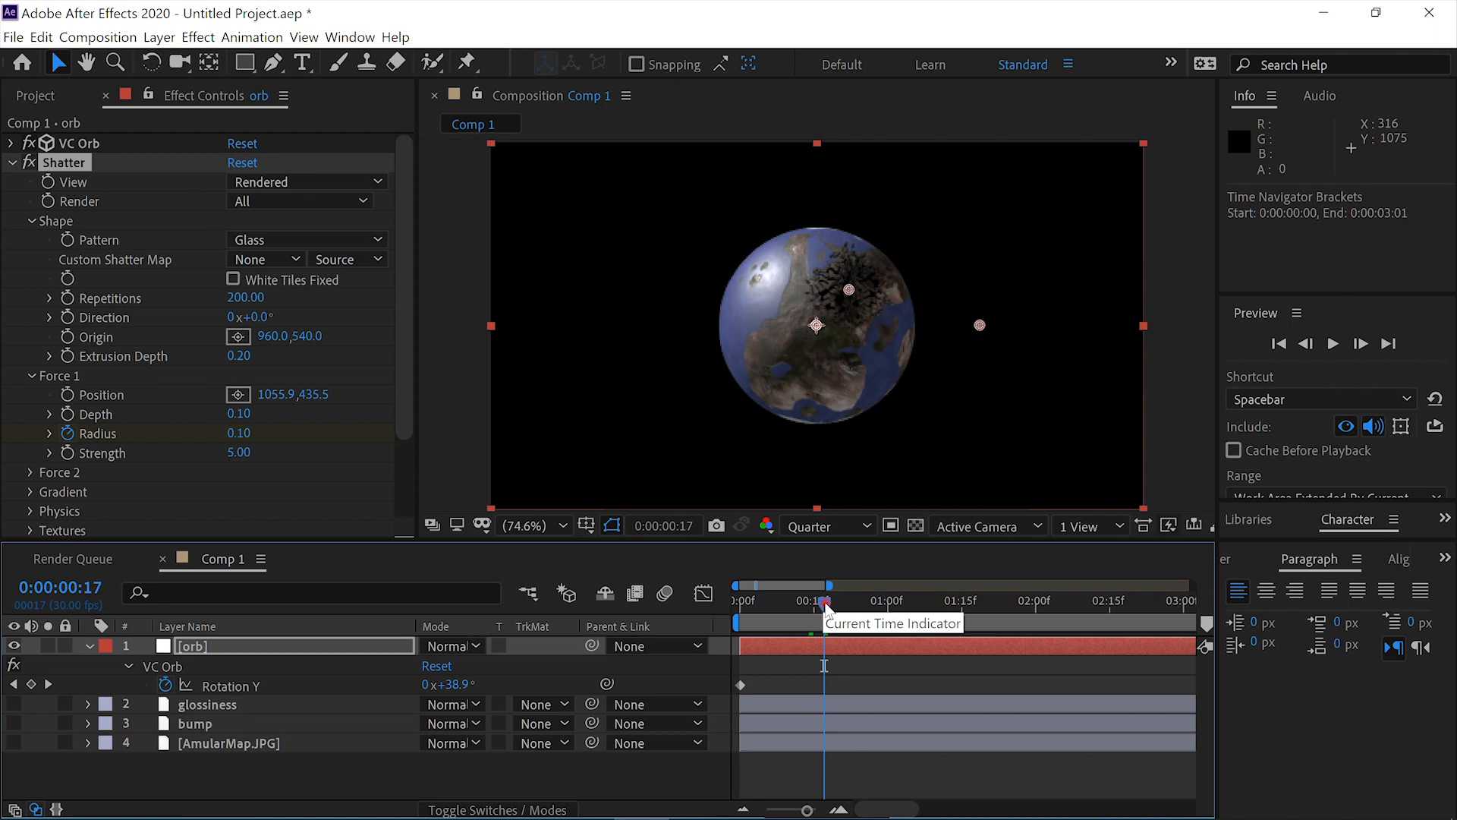
{"action": "left_click_drag", "start_coordinate": [830, 602], "coordinate": [836, 603]}
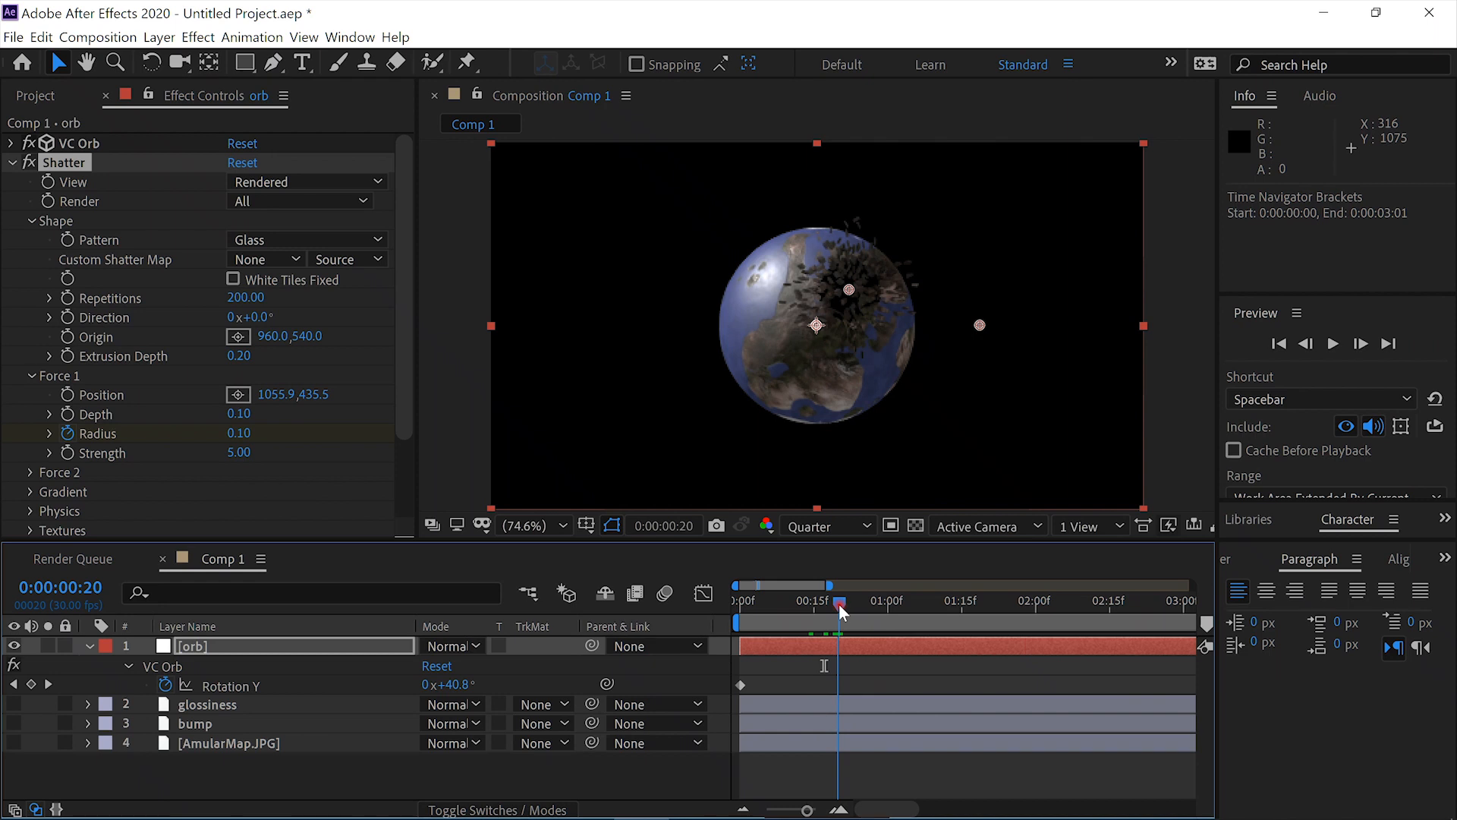
{"action": "left_click", "coordinate": [842, 605]}
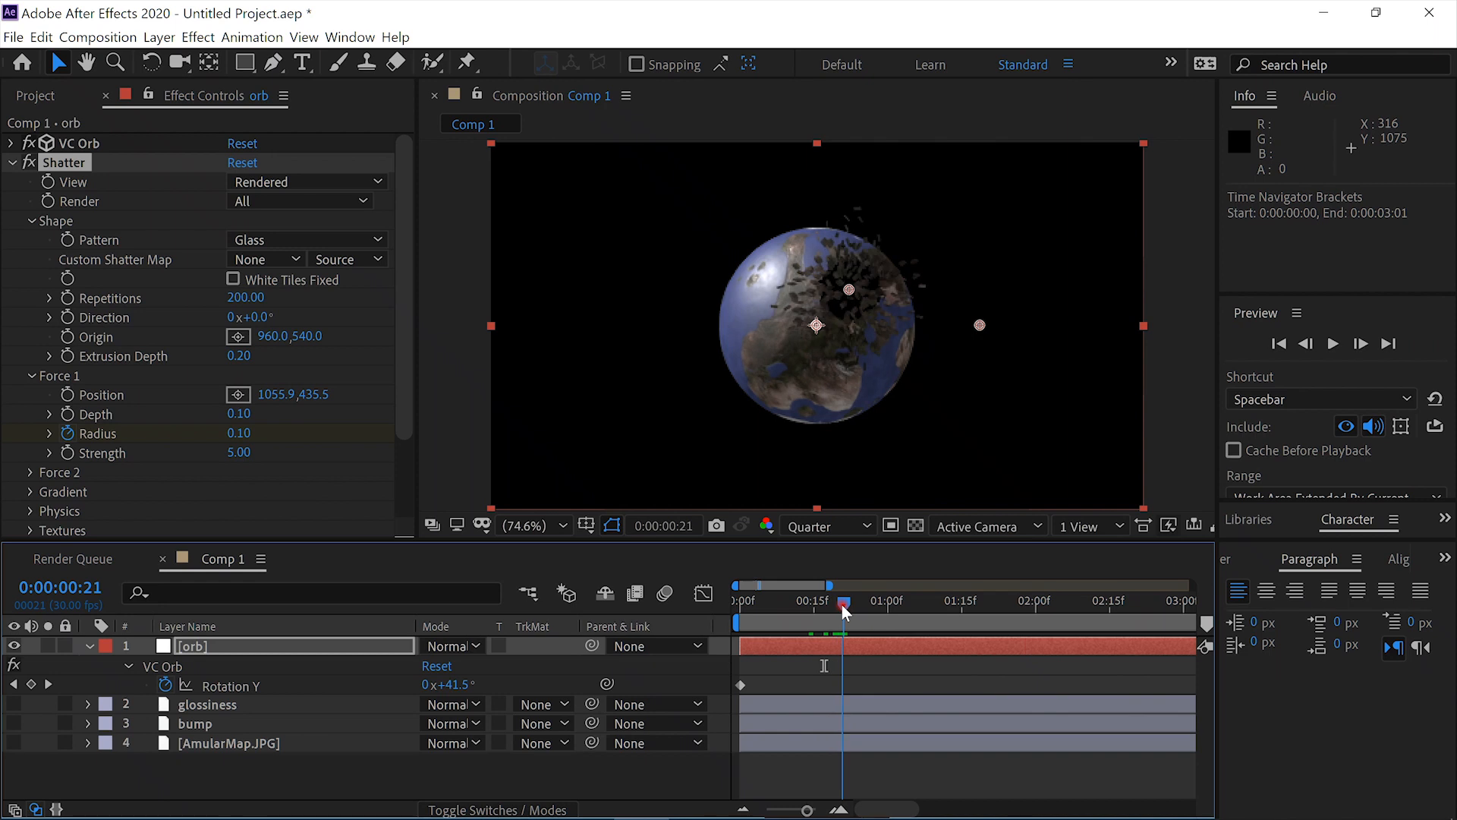
{"action": "left_click", "coordinate": [850, 603]}
{"action": "mouse_move", "coordinate": [852, 603]}
{"action": "left_mouse_down"}
{"action": "mouse_move", "coordinate": [796, 608]}
{"action": "mouse_move", "coordinate": [887, 614]}
{"action": "mouse_move", "coordinate": [852, 615]}
{"action": "left_mouse_up"}
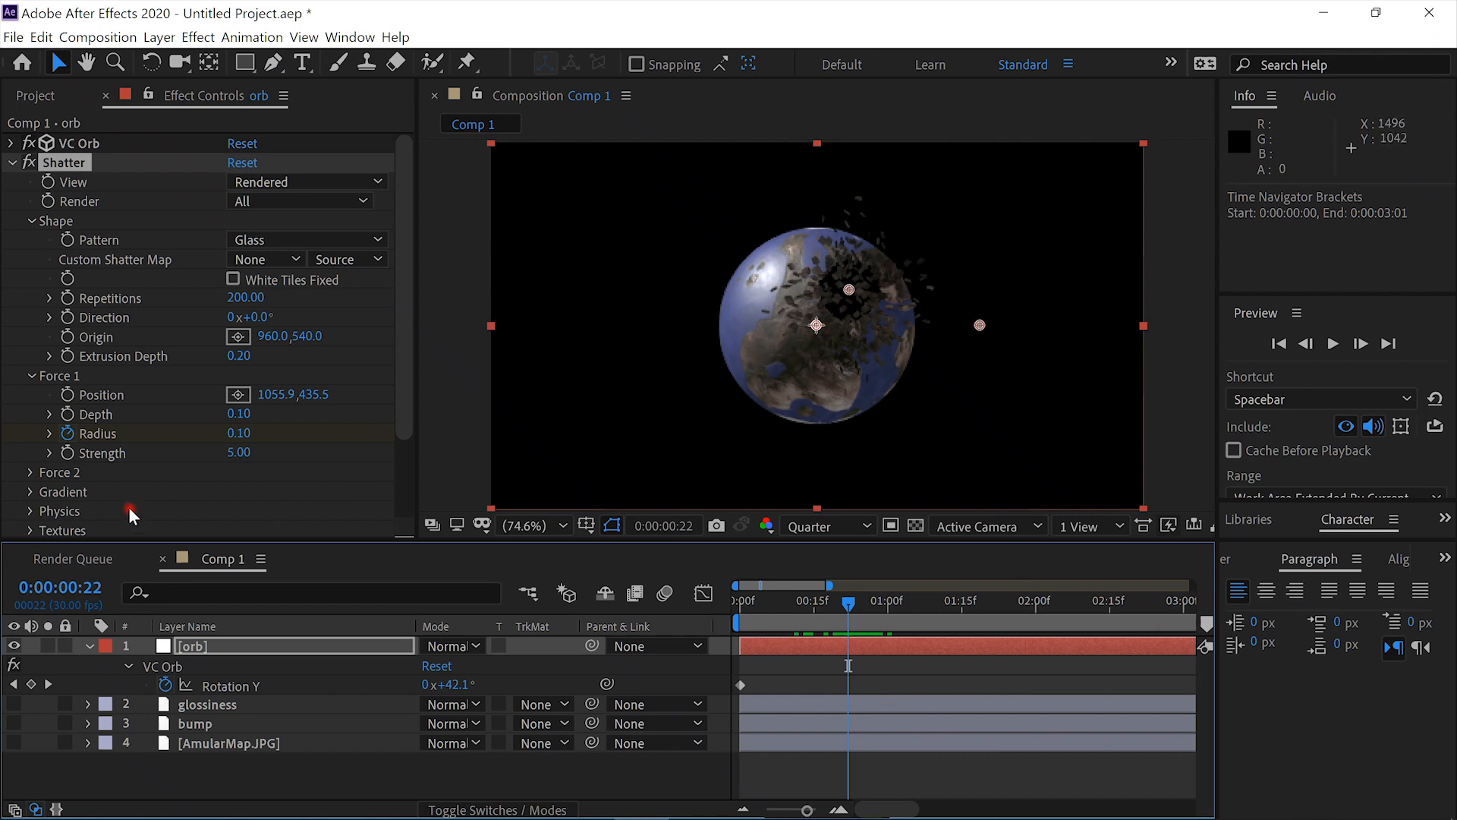
- Keyframe Shatter's Force 2 radius at 0:00:00:22 with a value of 0.4
{"action": "left_click", "coordinate": [29, 471]}
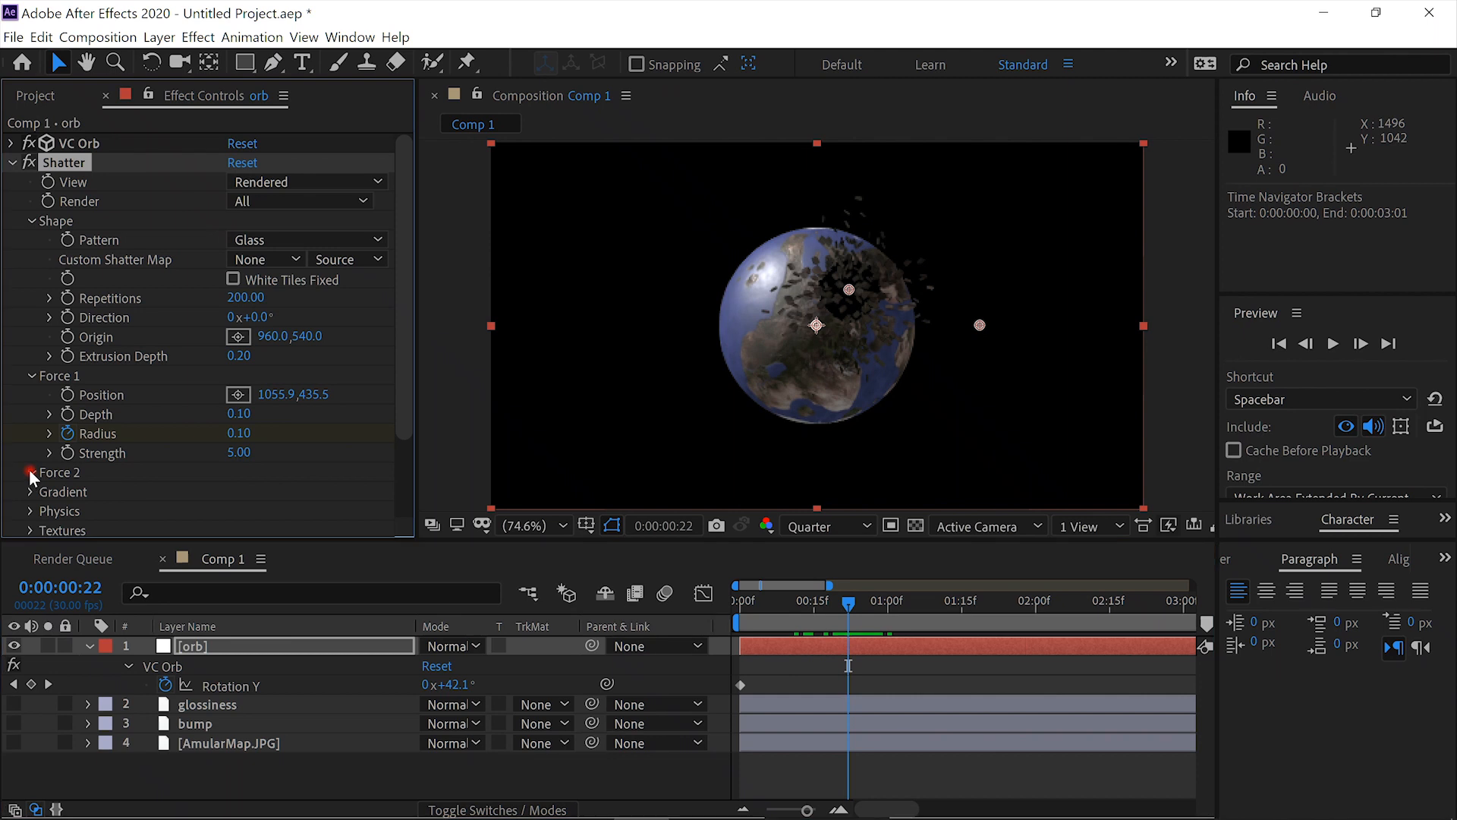
{"action": "left_click_drag", "start_coordinate": [407, 342], "coordinate": [406, 434]}
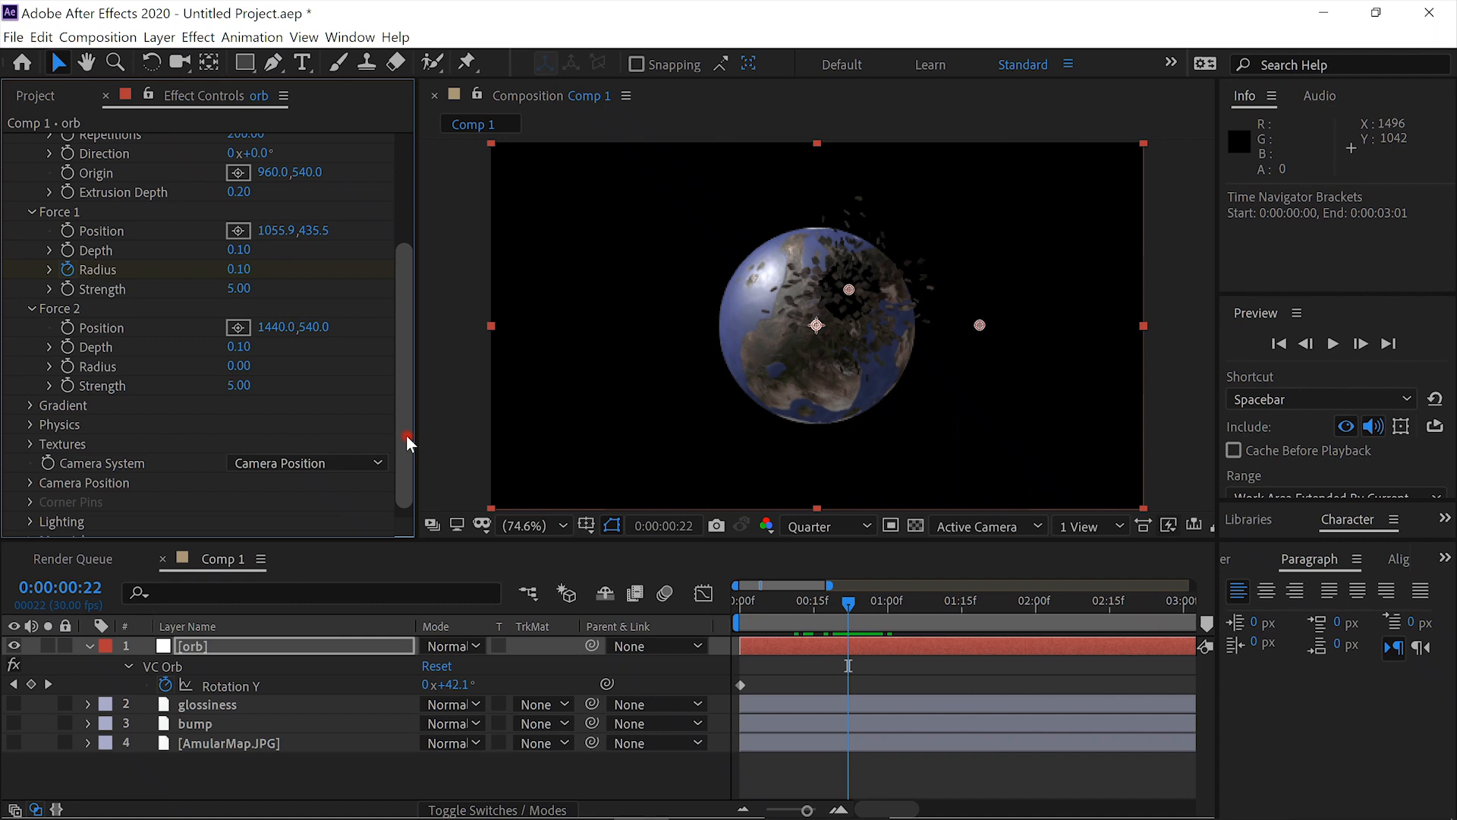
{"action": "left_click", "coordinate": [68, 367]}
{"action": "left_click", "coordinate": [240, 367]}
{"action": "type", "text": ".4"}
{"action": "key", "text": "Return"}
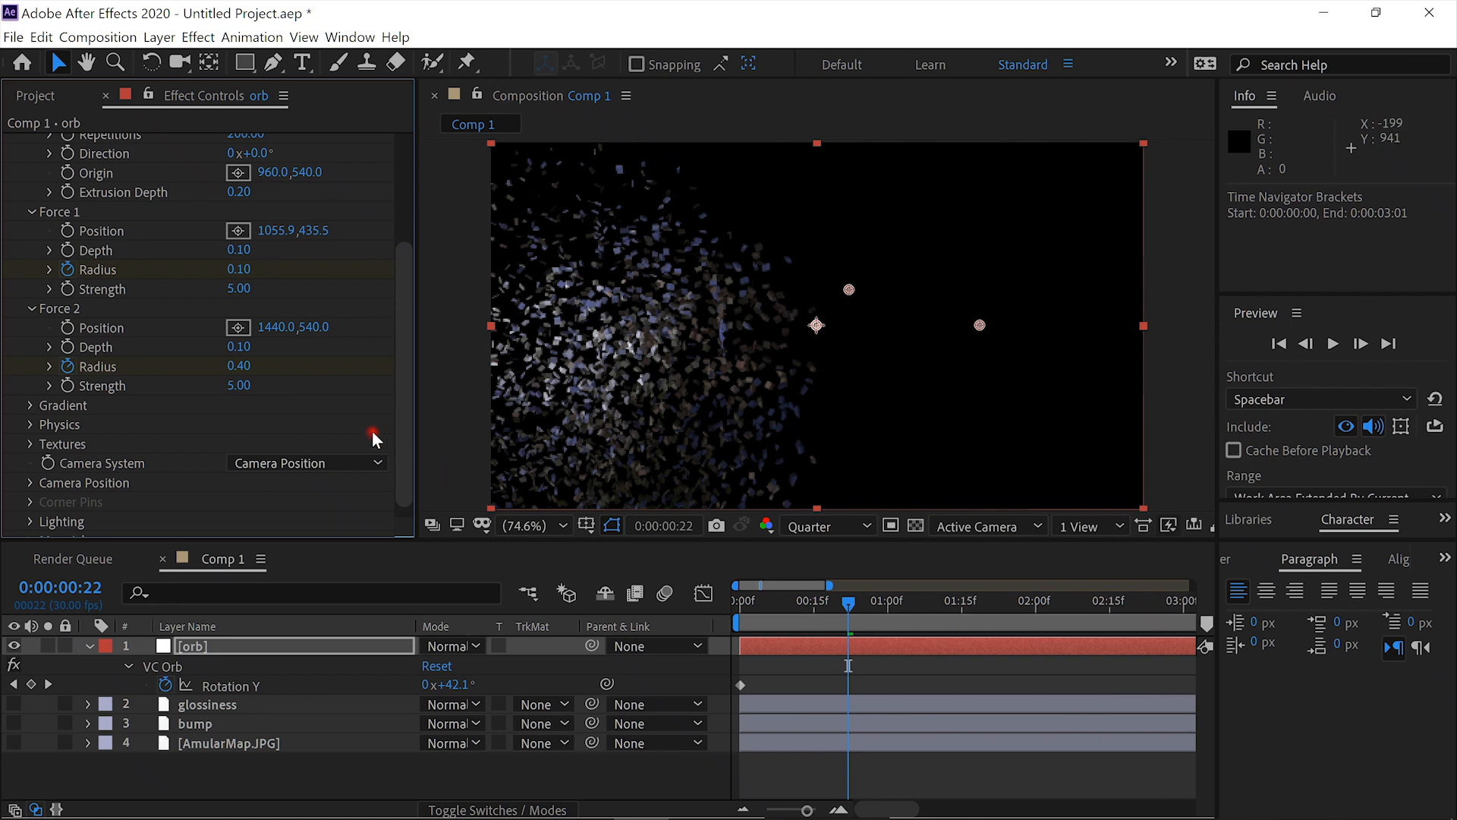
- Place the Force 2 position near the orb's center at about 954.0, 542.7 and reveal the layer's keyframed properties
{"action": "left_click", "coordinate": [239, 326]}
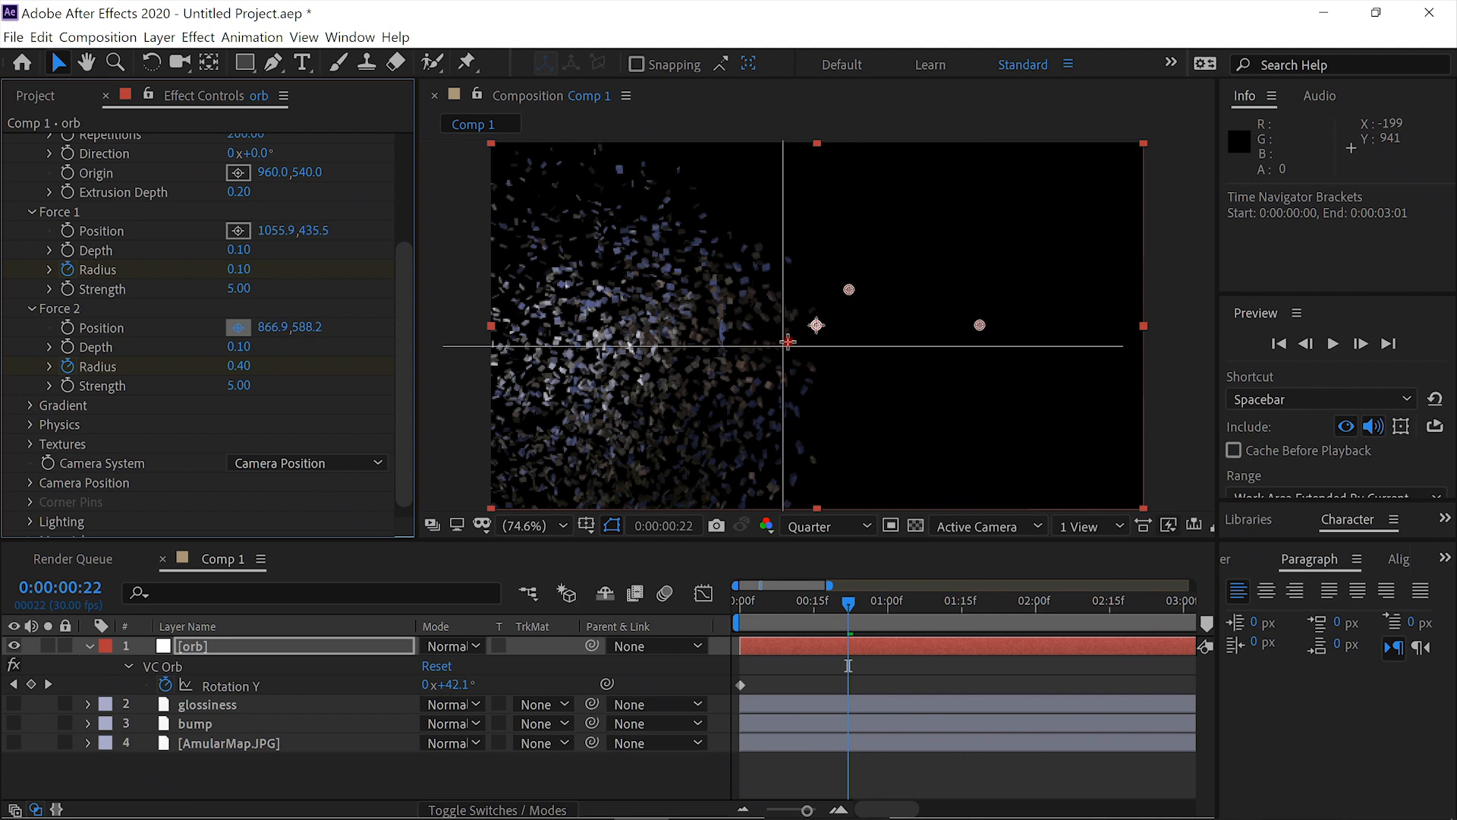
{"action": "left_click", "coordinate": [816, 326]}
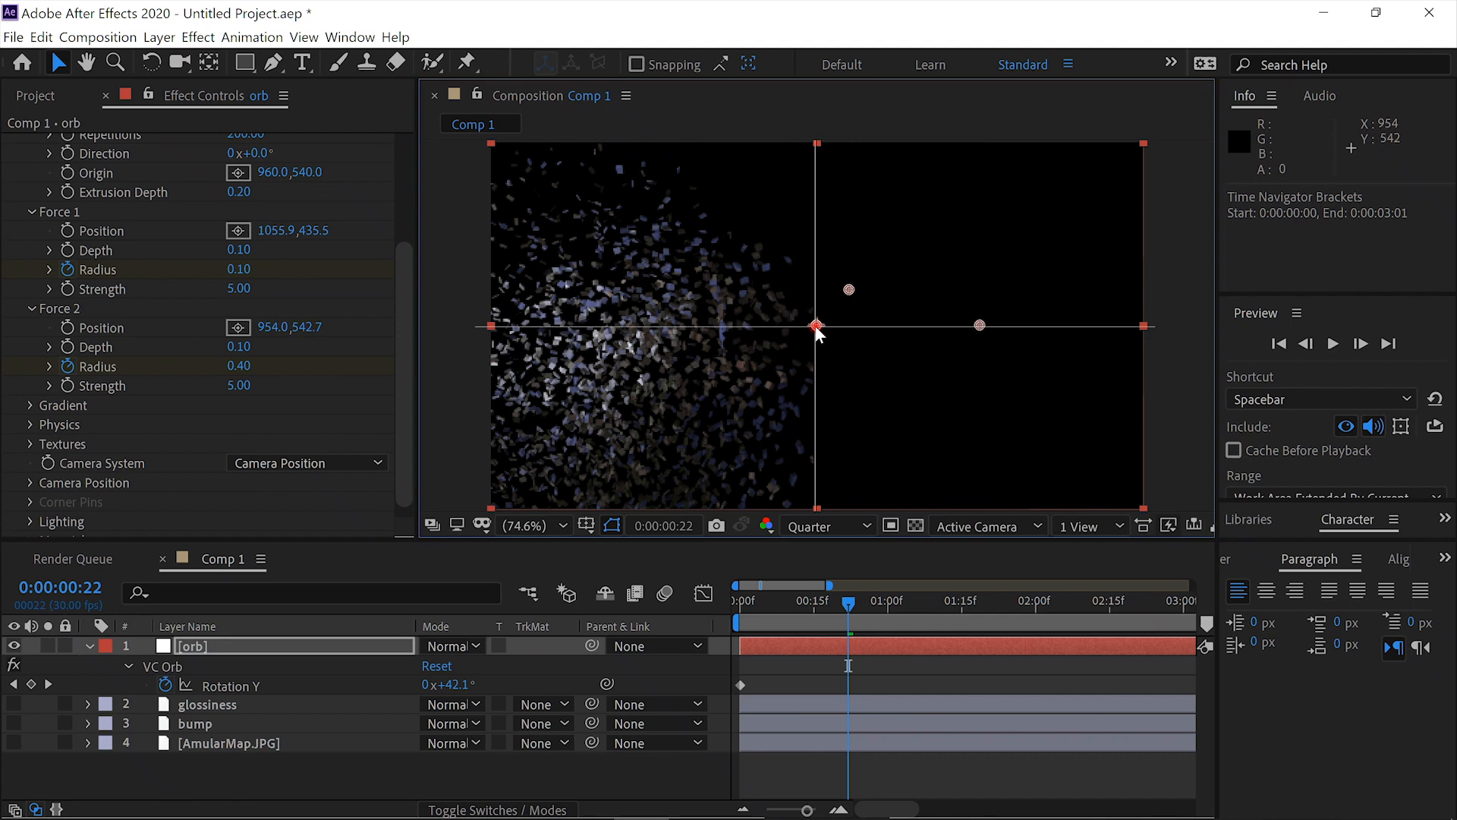
{"action": "key", "text": "u"}
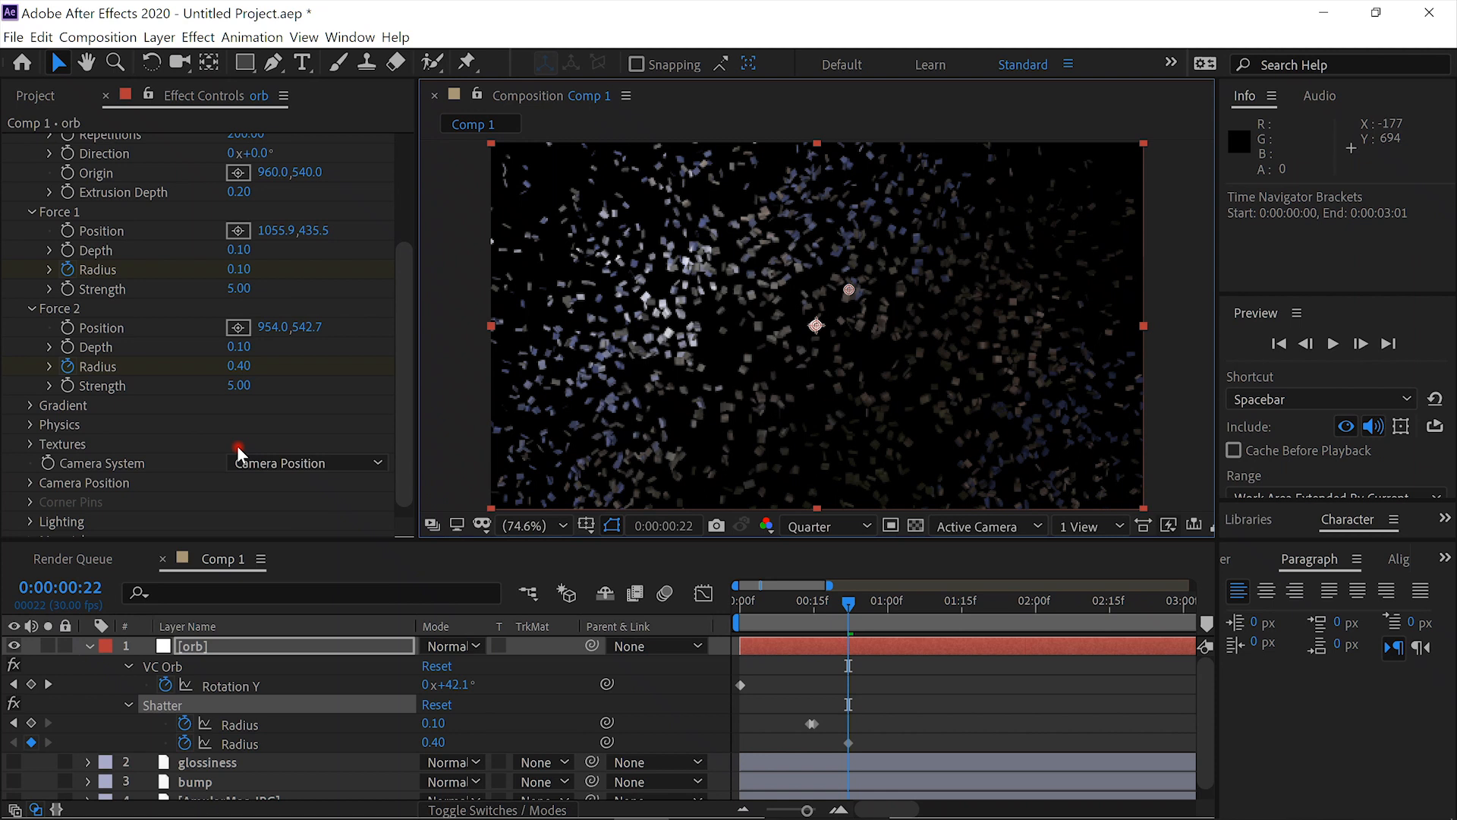
- Set the Force 2 radius to 0 at 0:00:00:21, scrub the explosion and return to the first frame
{"action": "key", "text": "Page_Up"}
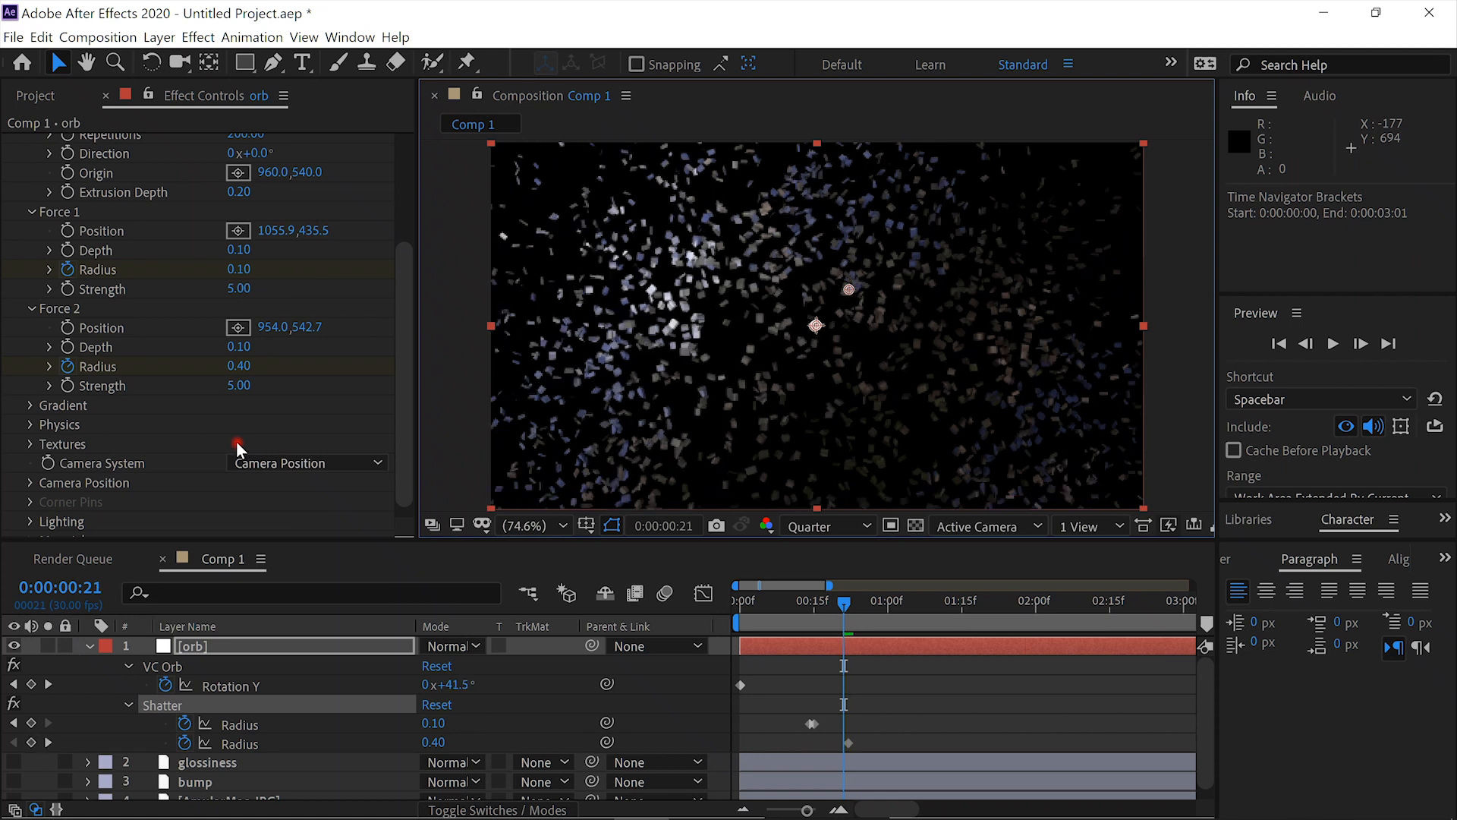
{"action": "left_click", "coordinate": [242, 367]}
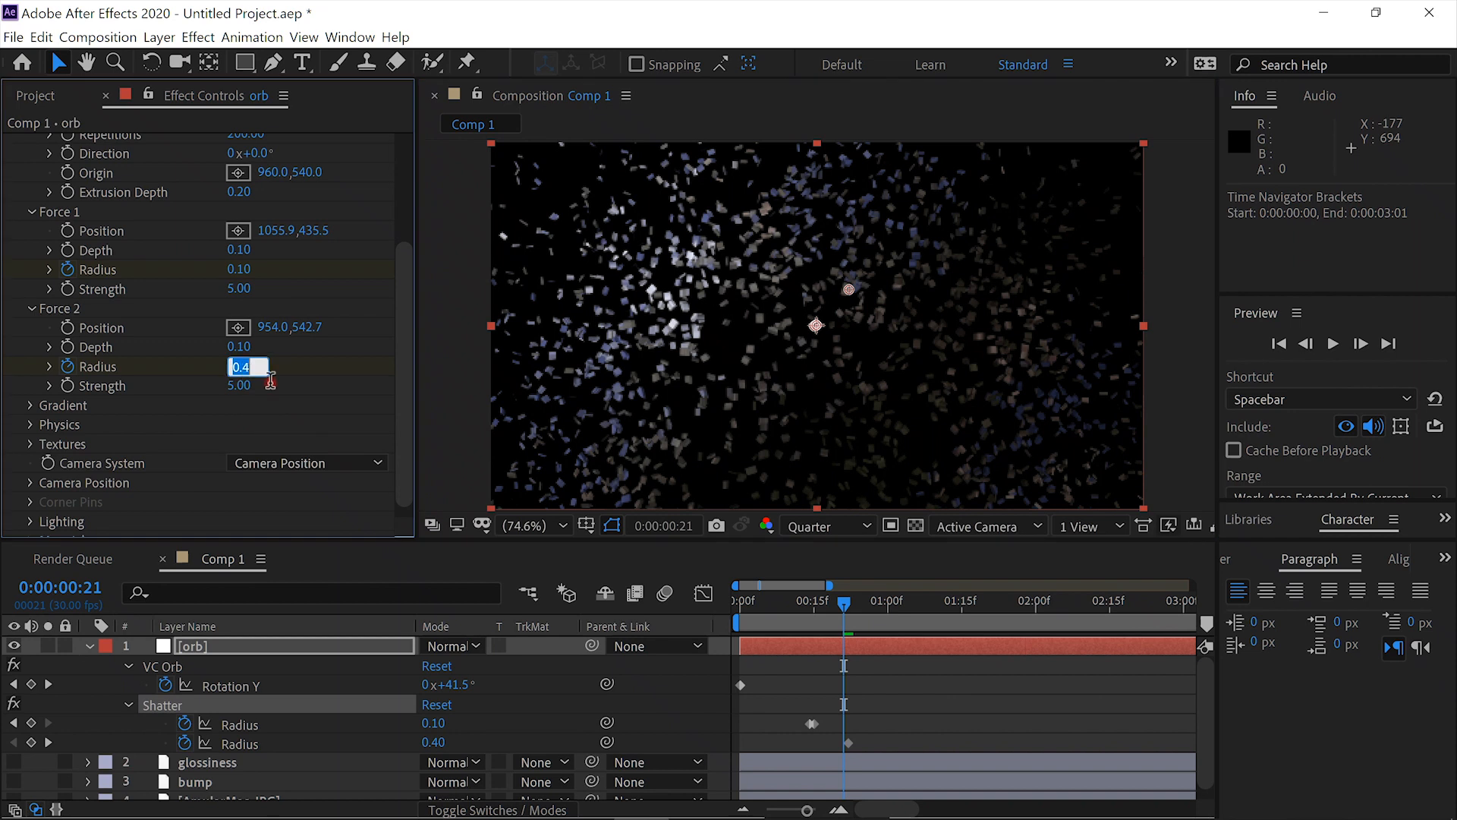
{"action": "type", "text": "0"}
{"action": "left_click", "coordinate": [309, 403]}
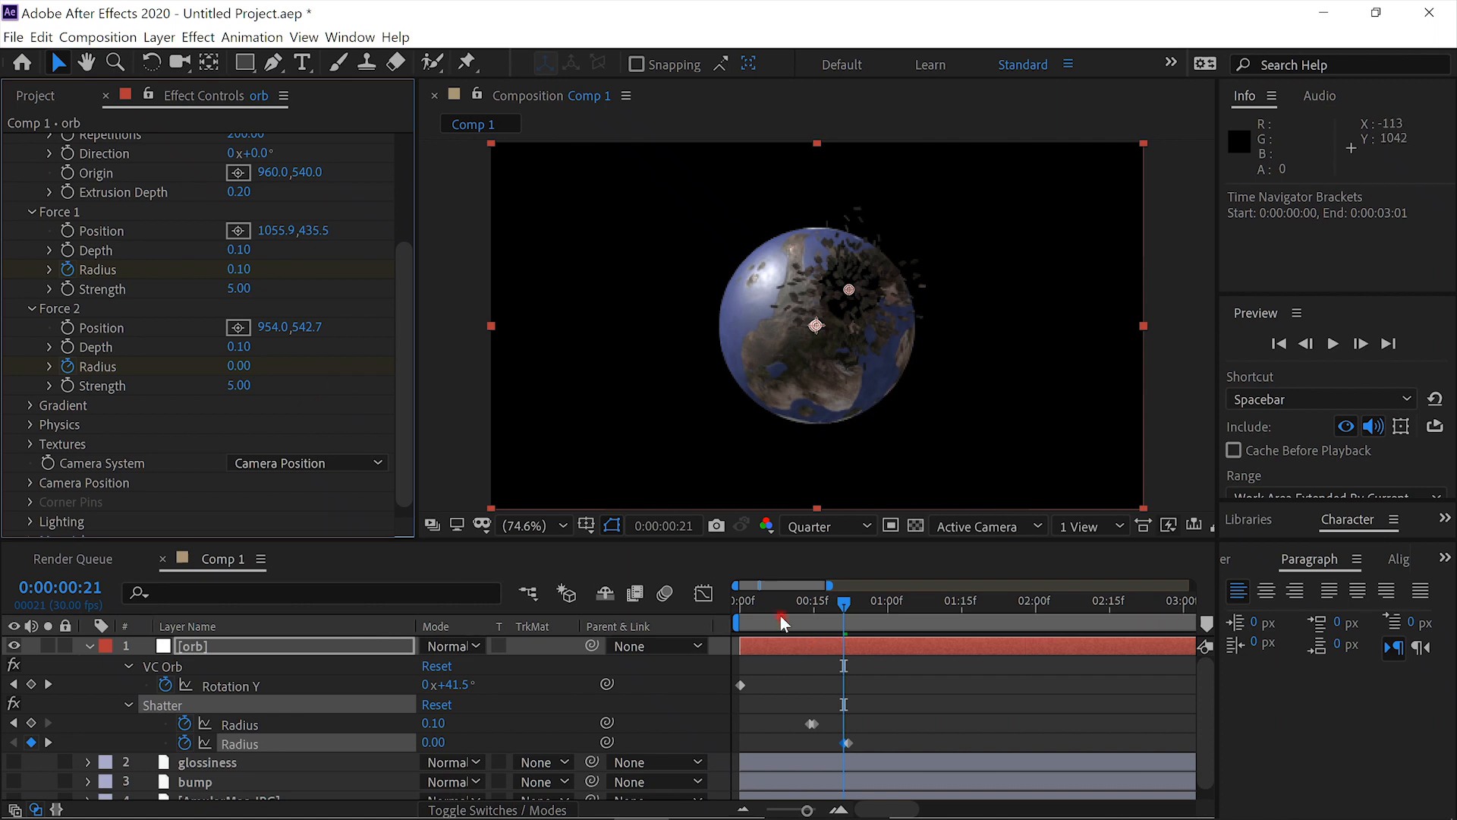
{"action": "mouse_move", "coordinate": [786, 606]}
{"action": "left_mouse_down"}
{"action": "mouse_move", "coordinate": [857, 607]}
{"action": "mouse_move", "coordinate": [718, 606]}
{"action": "mouse_move", "coordinate": [845, 608]}
{"action": "mouse_move", "coordinate": [768, 602]}
{"action": "left_mouse_up"}
{"action": "key", "text": "Home"}
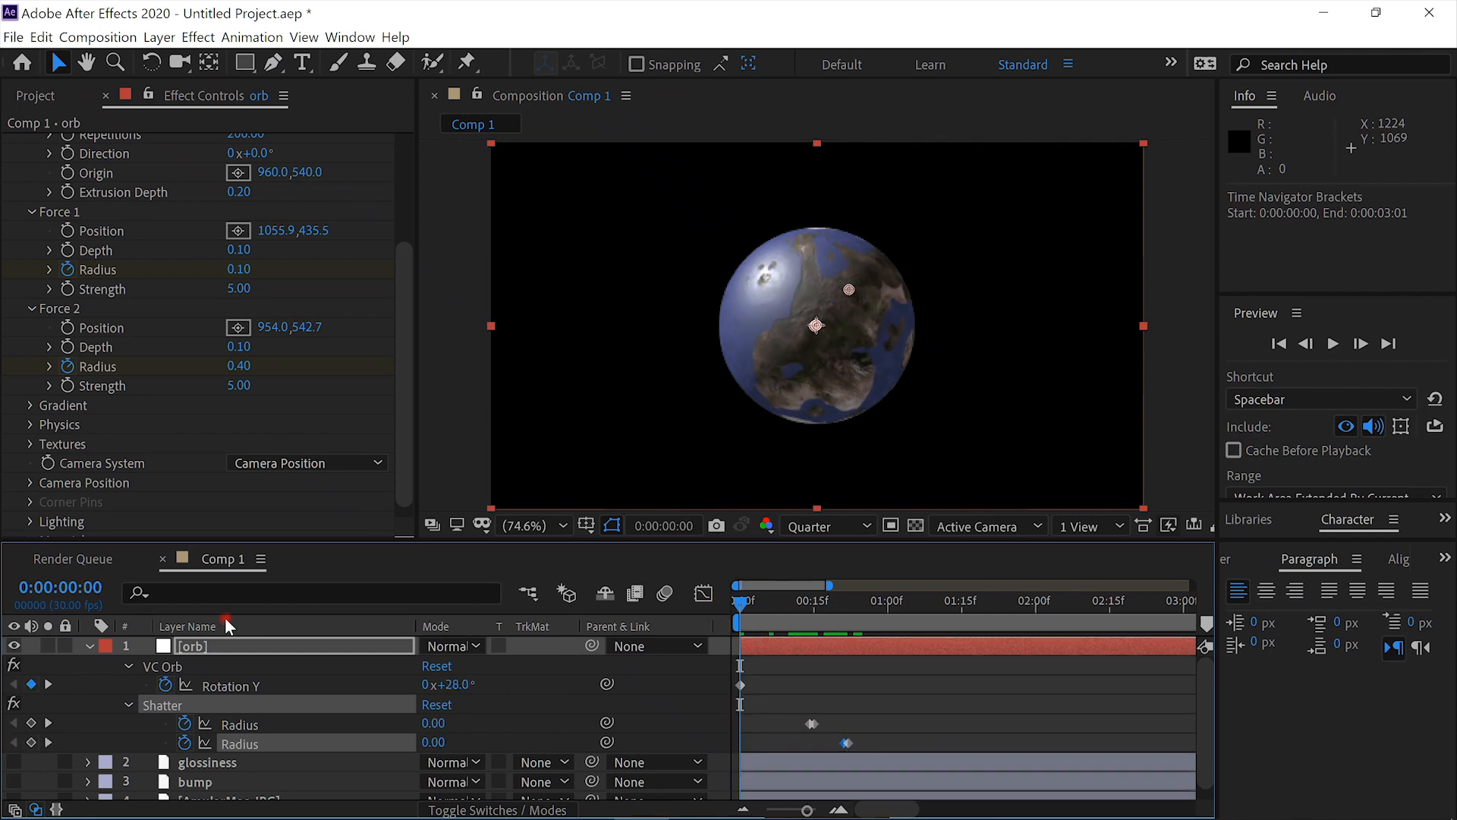
- Collapse and duplicate the orb layer, and rename the lower copy core
{"action": "left_click", "coordinate": [87, 645]}
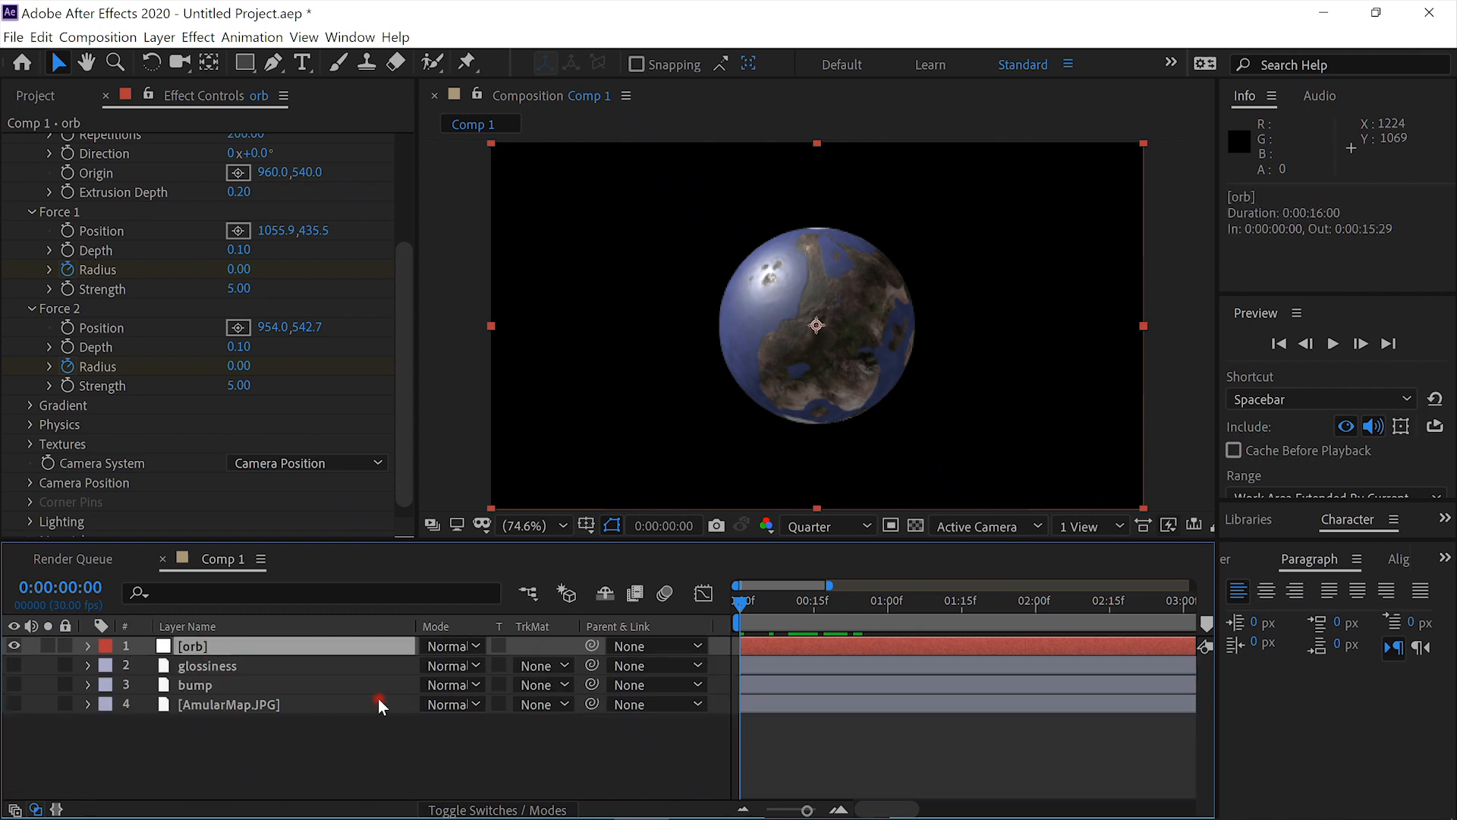
{"action": "key", "text": "ctrl+d"}
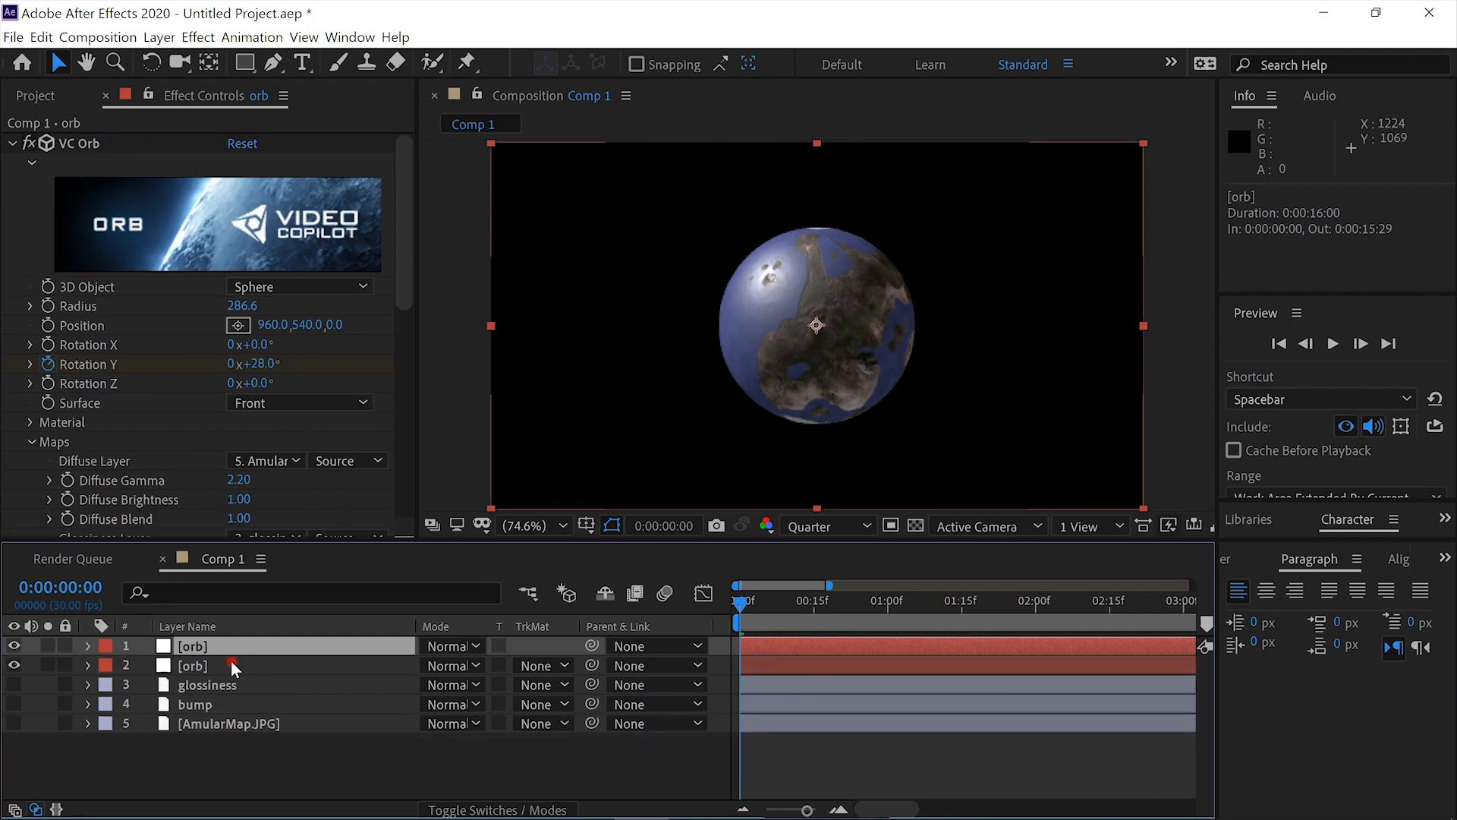
{"action": "left_click", "coordinate": [221, 663]}
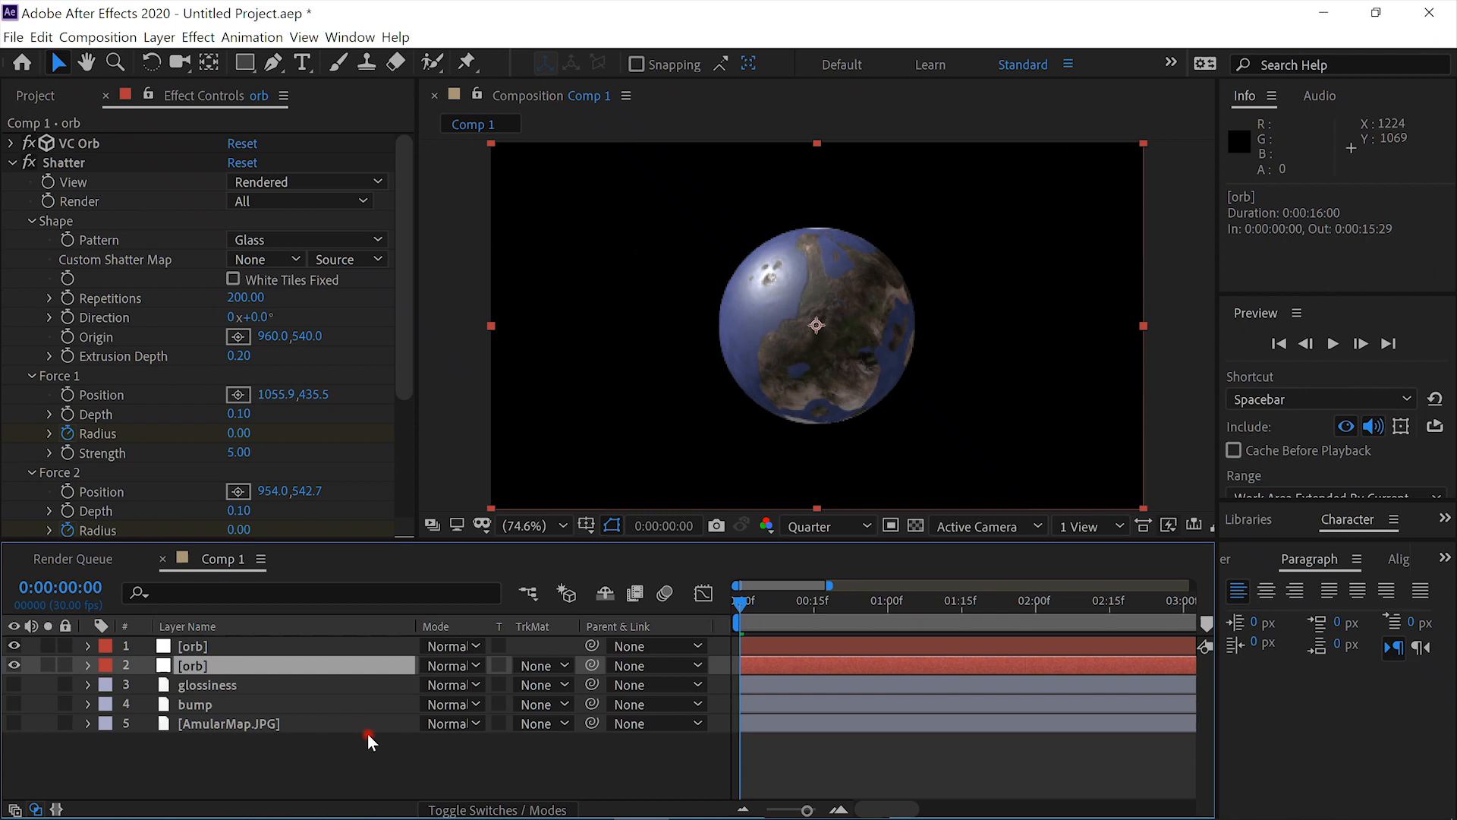
{"action": "key", "text": "Return"}
{"action": "type", "text": "core"}
{"action": "key", "text": "Return"}
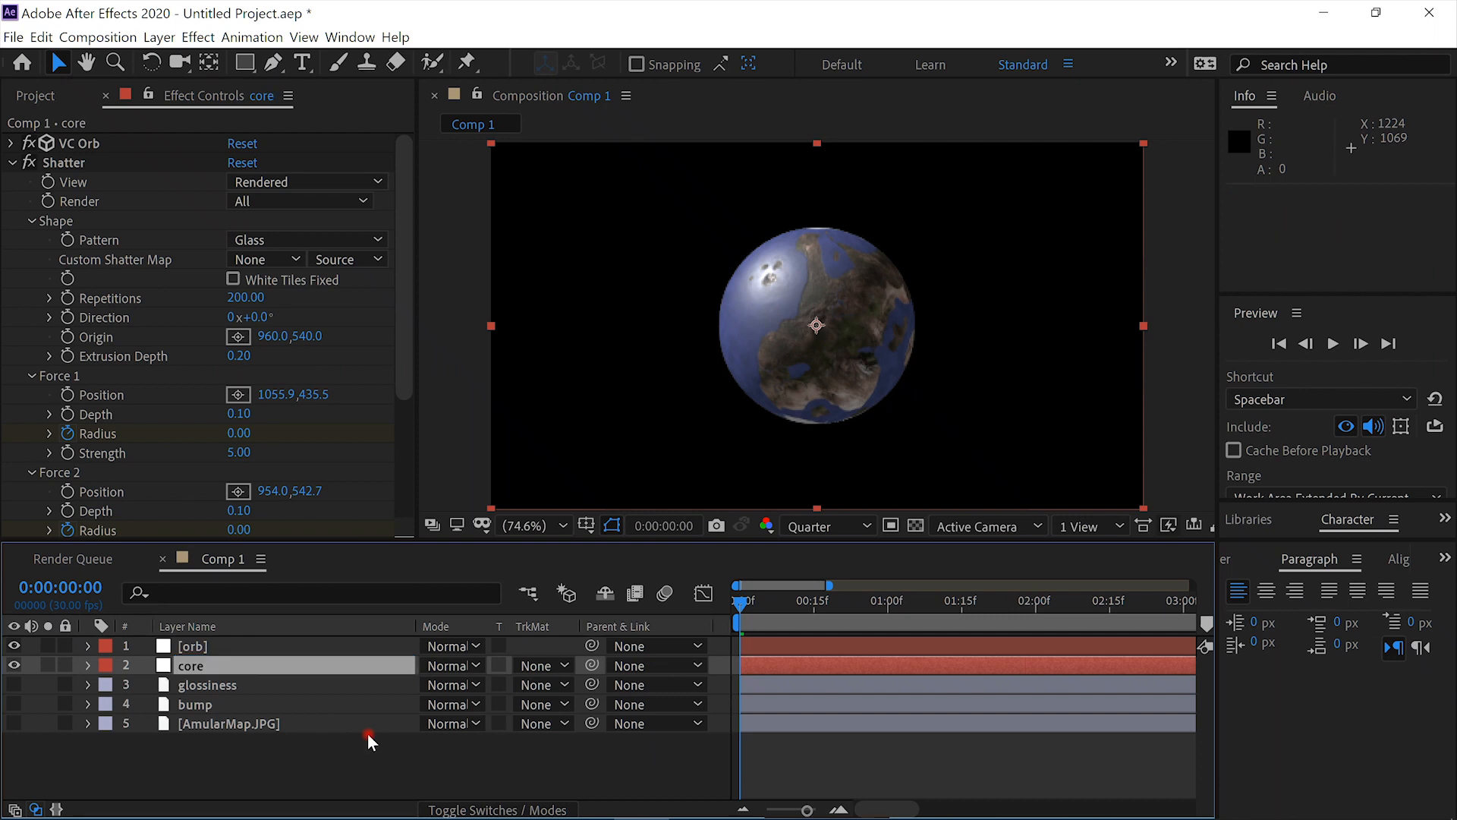
- Rename the upper orb layer crust
{"action": "left_click", "coordinate": [277, 646]}
{"action": "key", "text": "Return"}
{"action": "type", "text": "c"}
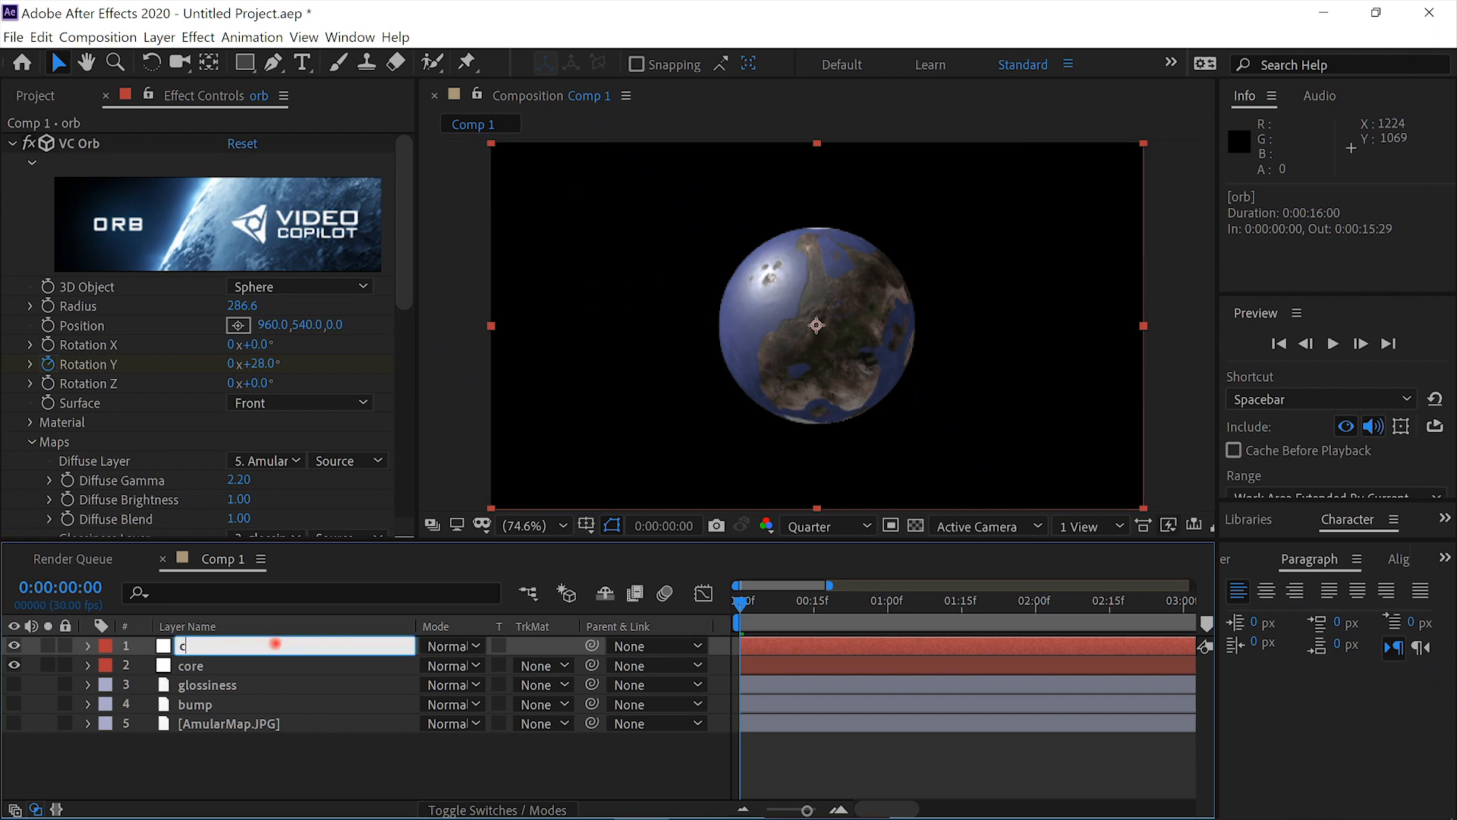
{"action": "type", "text": "rust"}
{"action": "key", "text": "Return"}
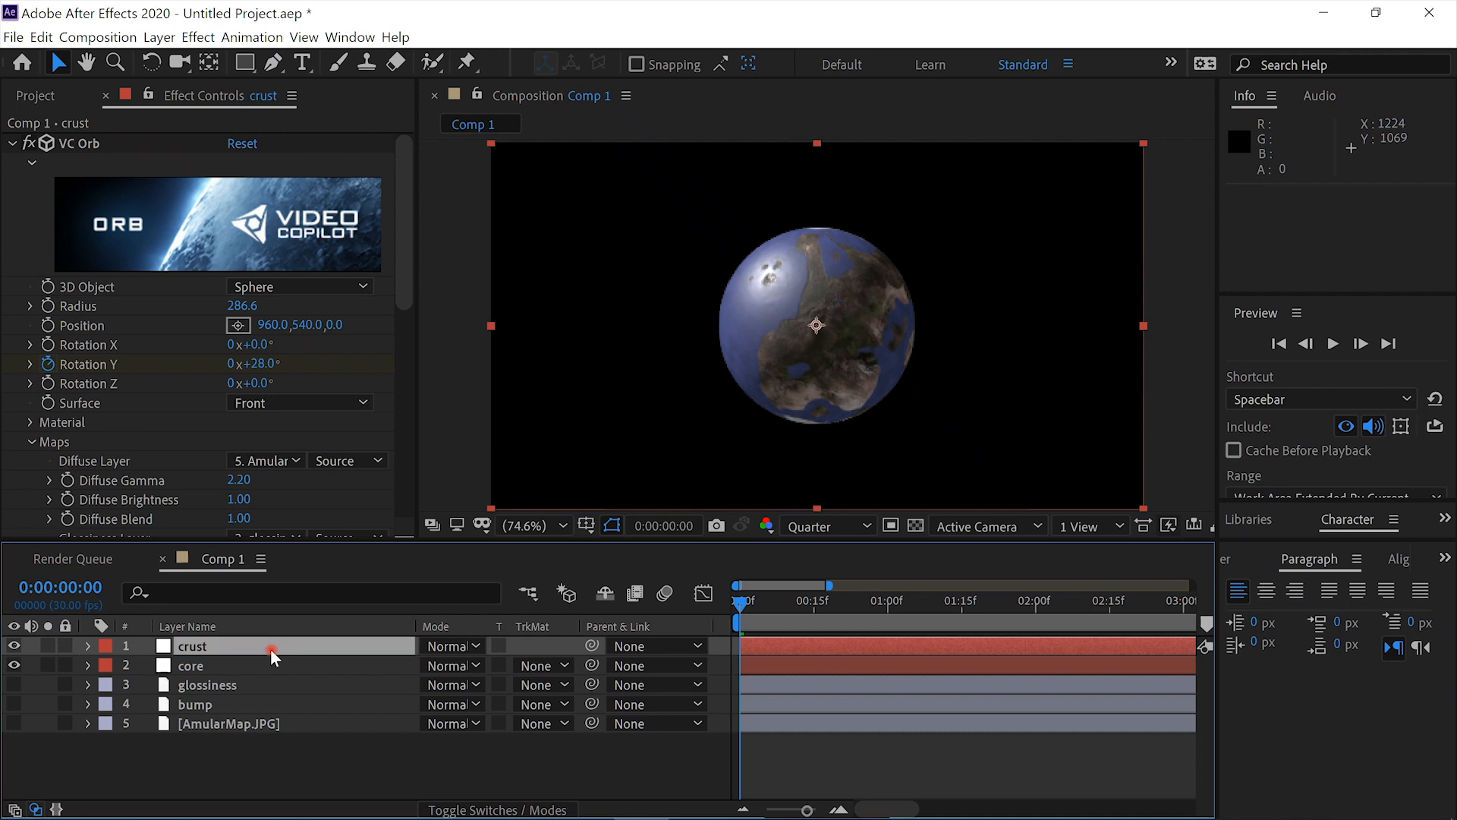
- Solo the core layer and apply the Fractal Noise effect to it
{"action": "left_click", "coordinate": [261, 662]}
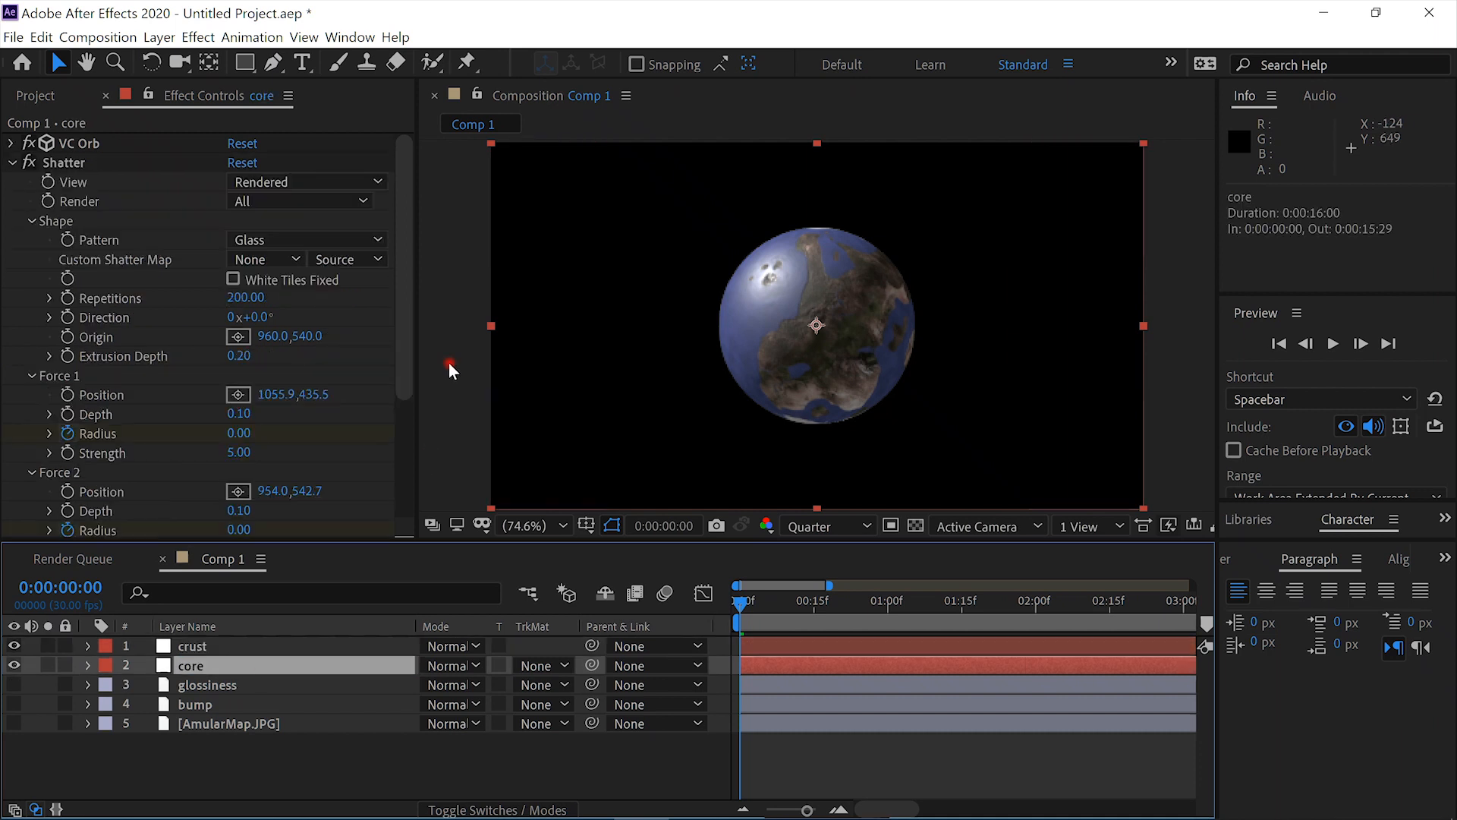
{"action": "left_click_drag", "start_coordinate": [403, 367], "coordinate": [407, 520]}
{"action": "left_click", "coordinate": [44, 666]}
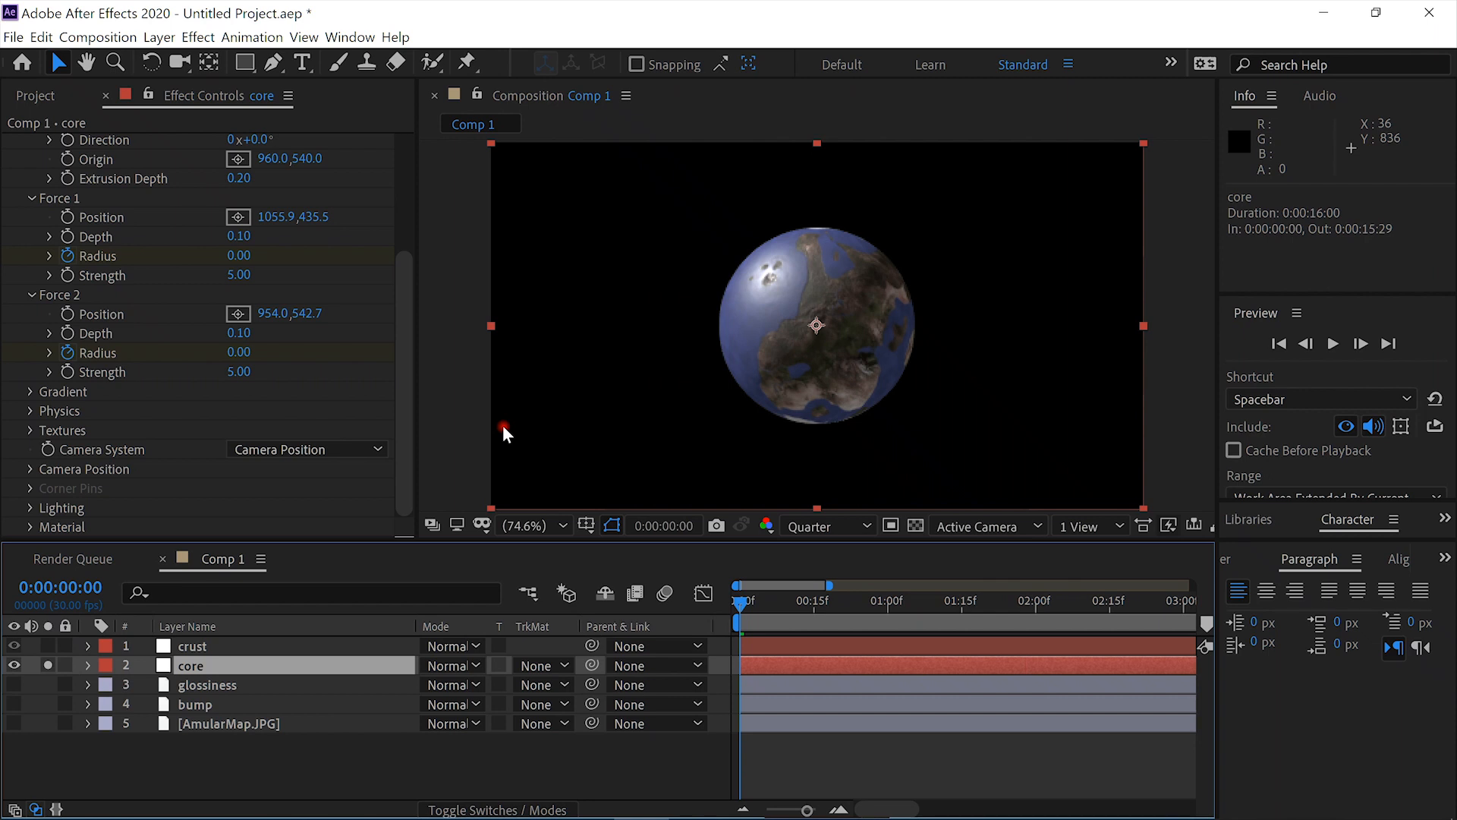
{"action": "key", "text": "ctrl+space"}
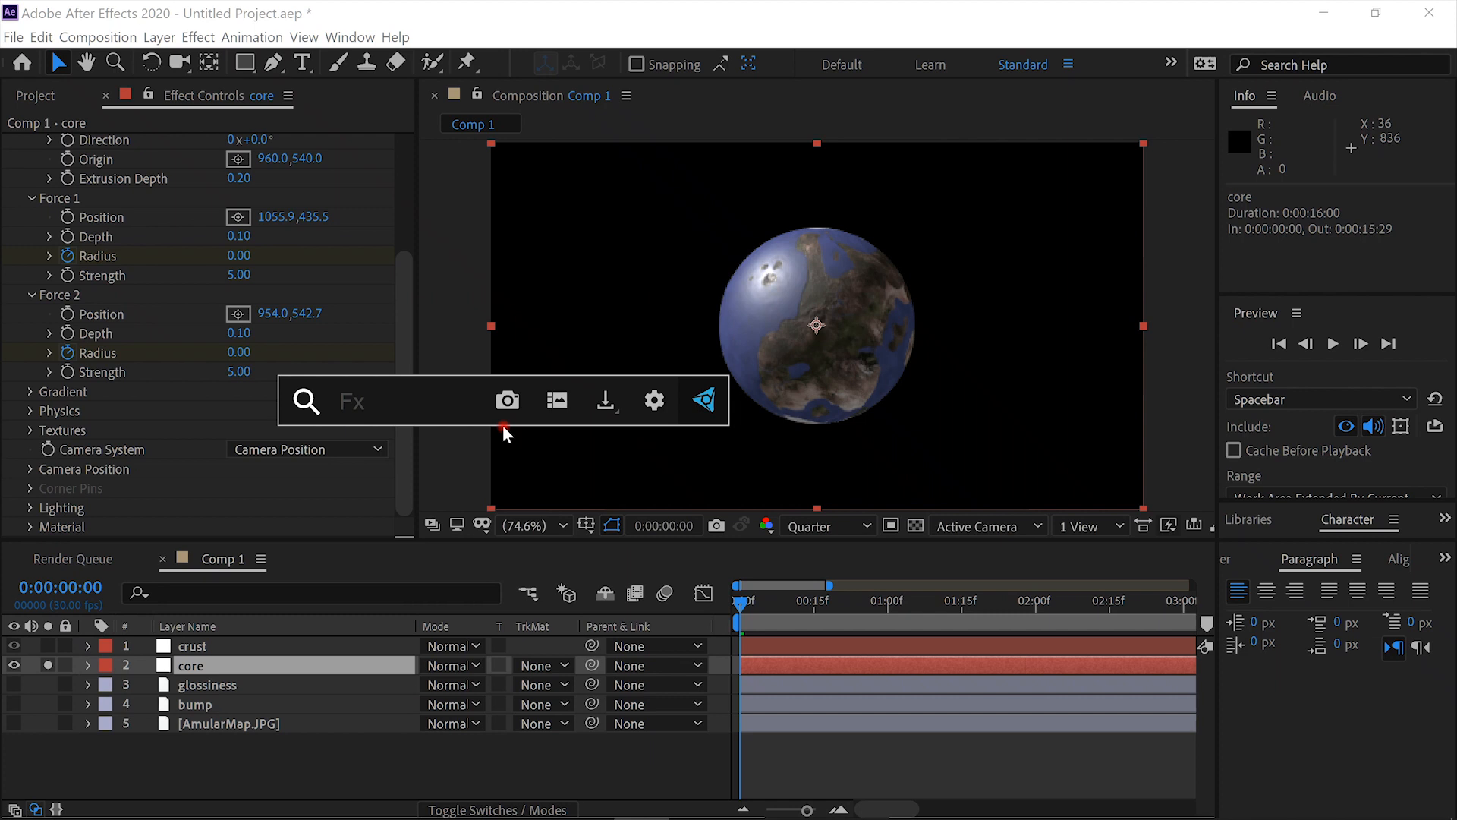
{"action": "type", "text": "fra"}
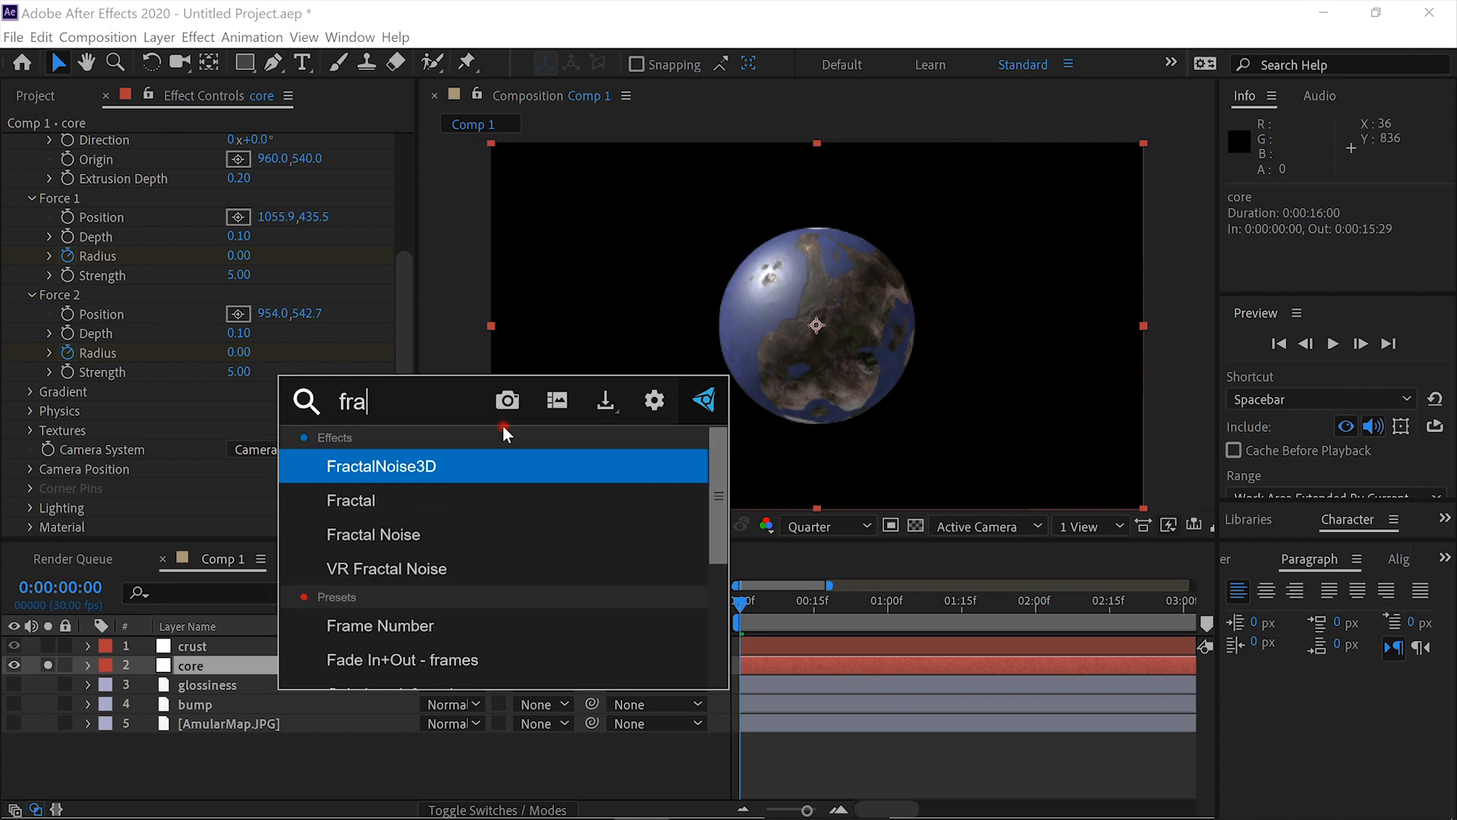
{"action": "left_click", "coordinate": [533, 534]}
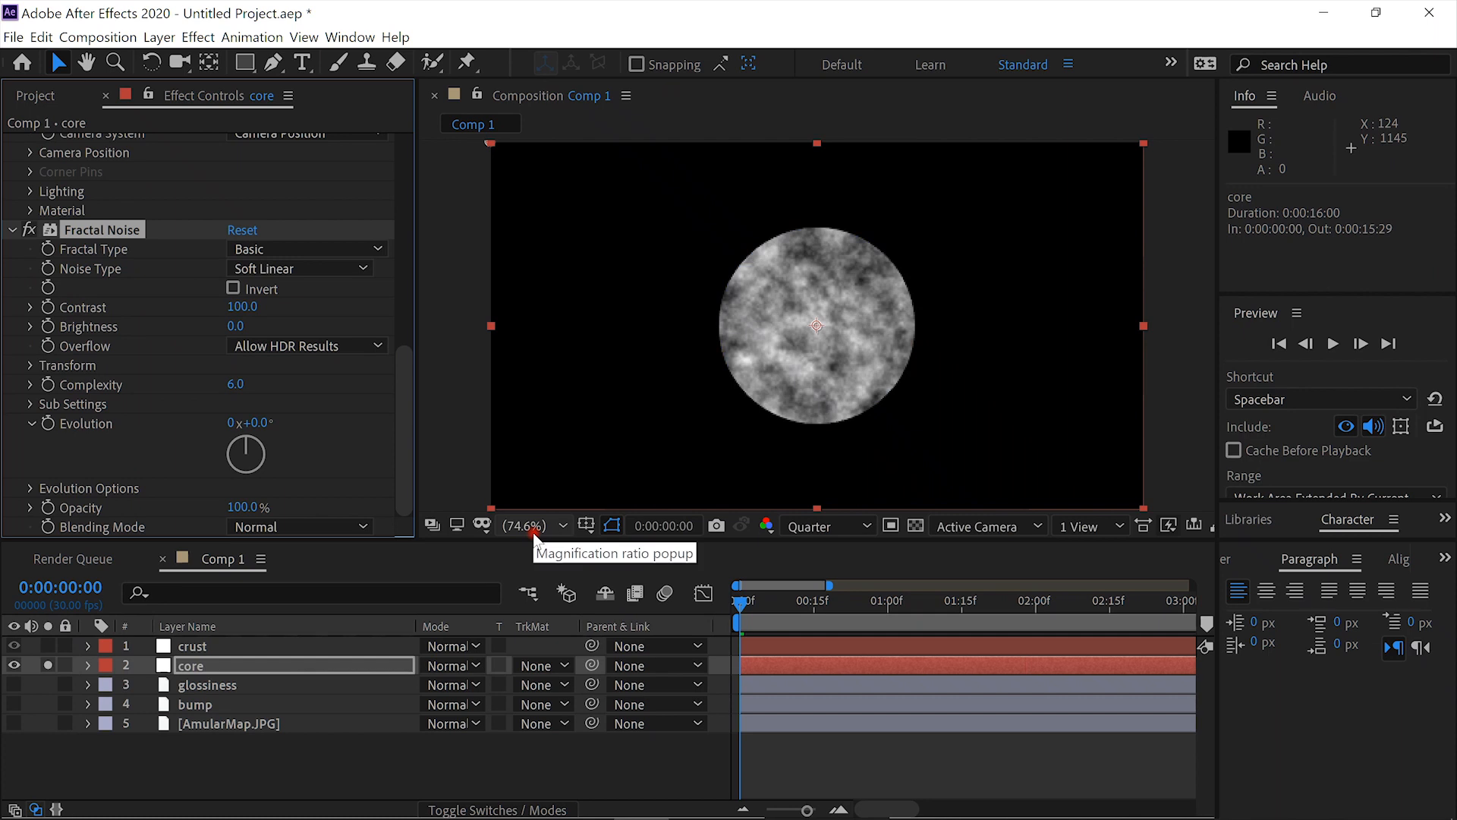
- Set the core's Fractal Noise to Dynamic Progressive with contrast 136, brightness -9 and transform scale 8
{"action": "left_click", "coordinate": [383, 247]}
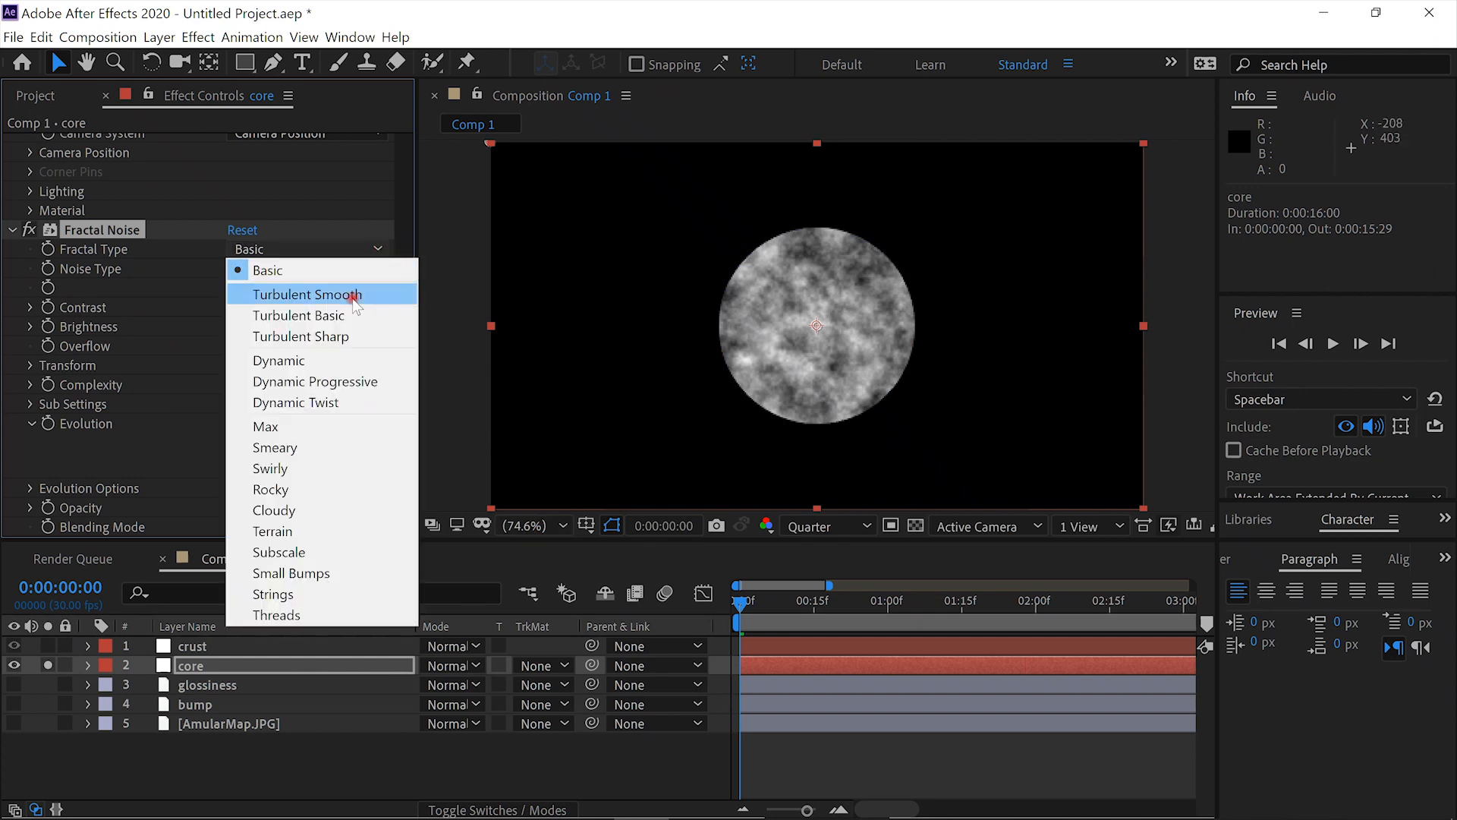
{"action": "left_click", "coordinate": [347, 381]}
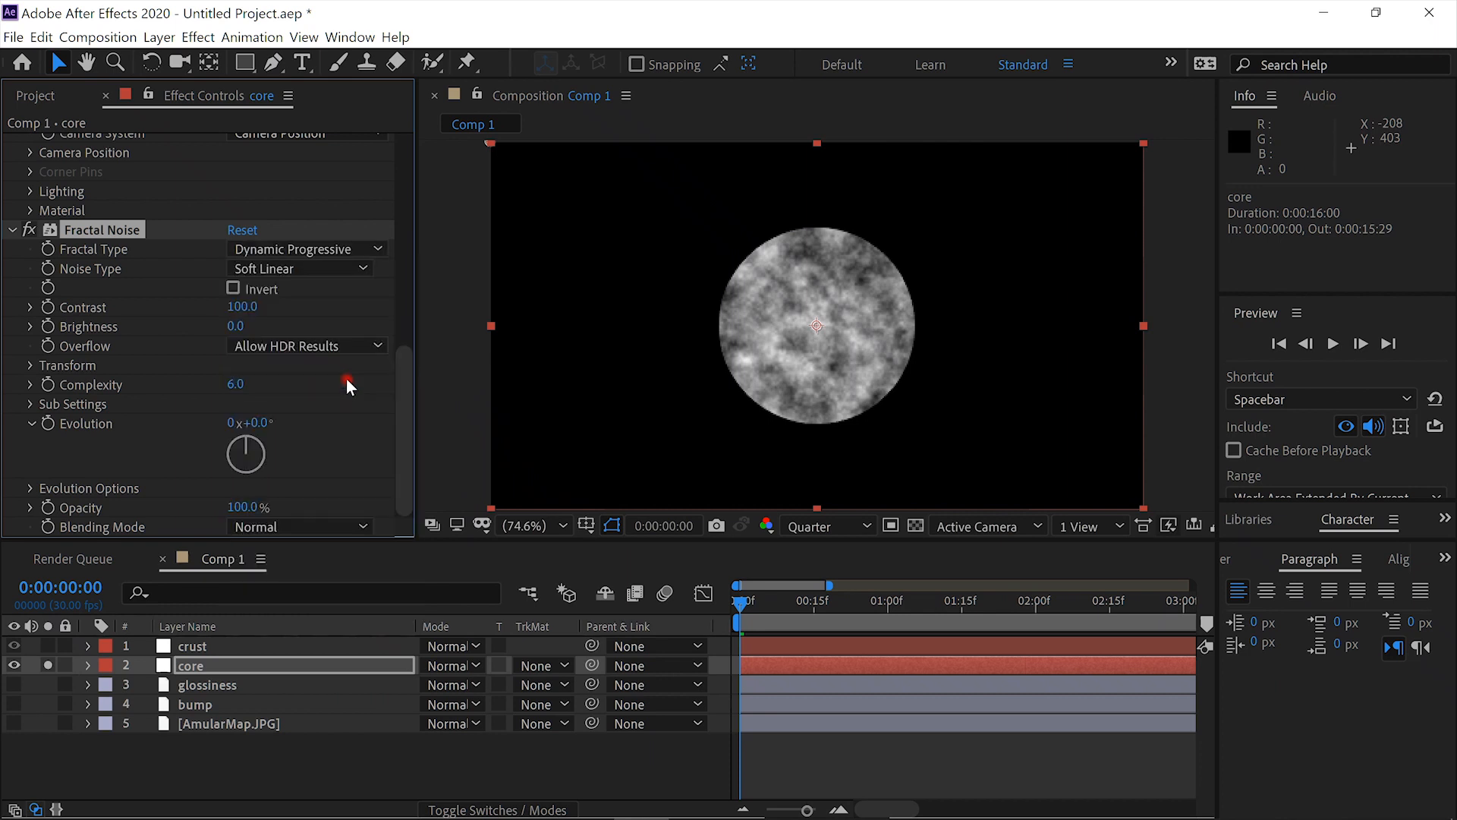
{"action": "left_click_drag", "start_coordinate": [255, 305], "coordinate": [222, 325]}
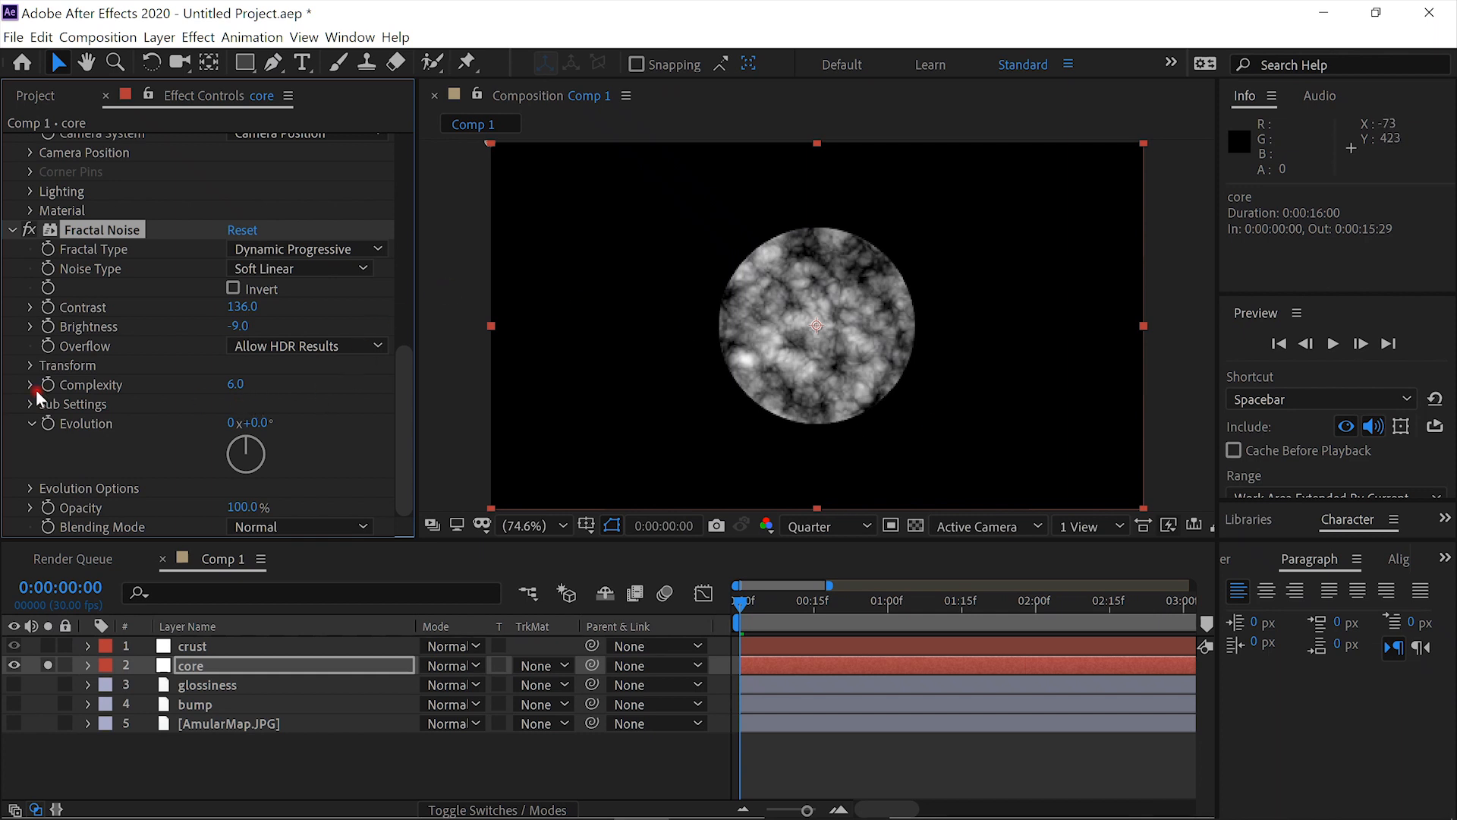
{"action": "left_click", "coordinate": [29, 365]}
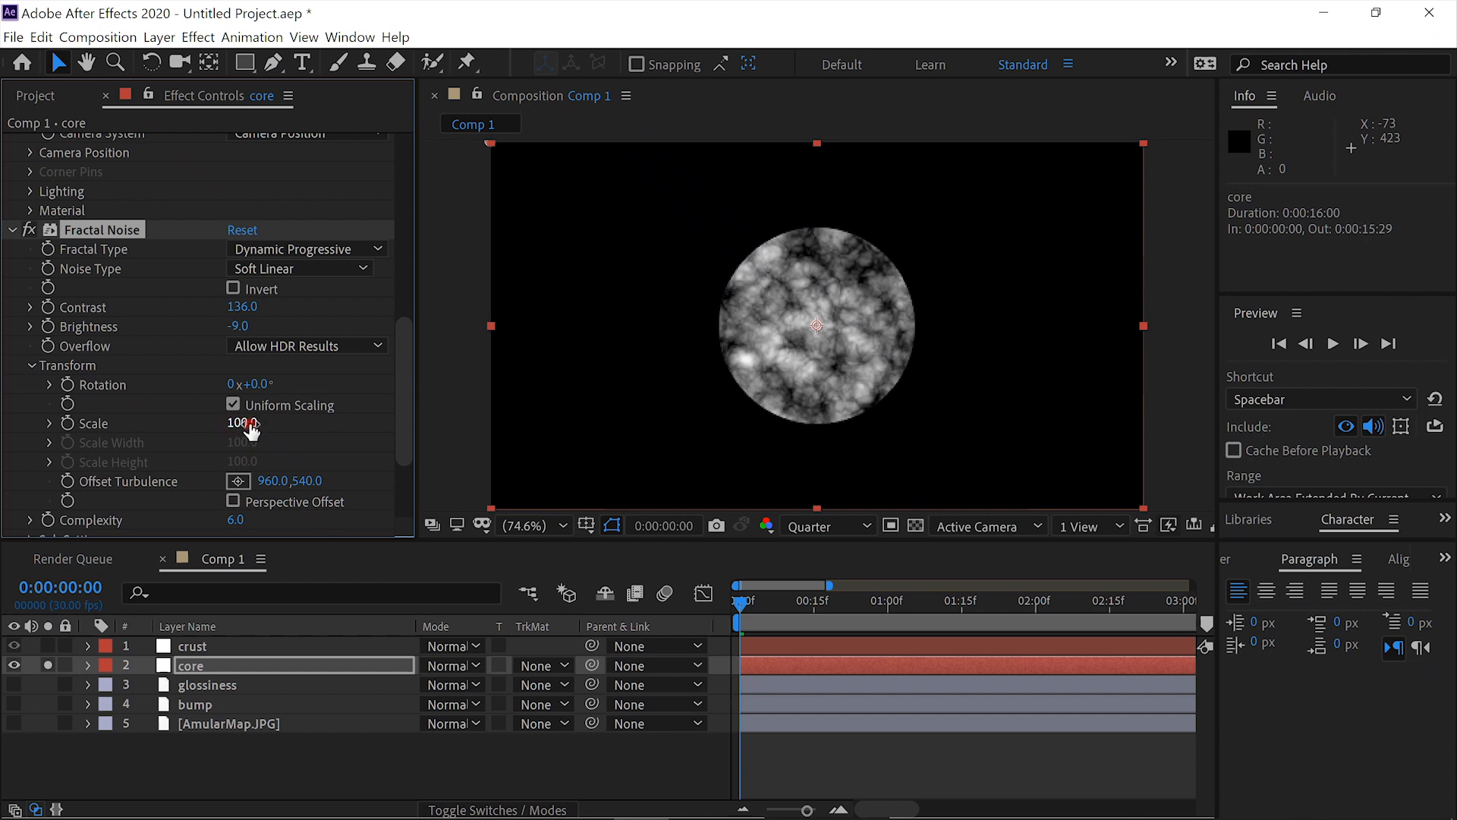
{"action": "left_click_drag", "start_coordinate": [249, 425], "coordinate": [130, 431]}
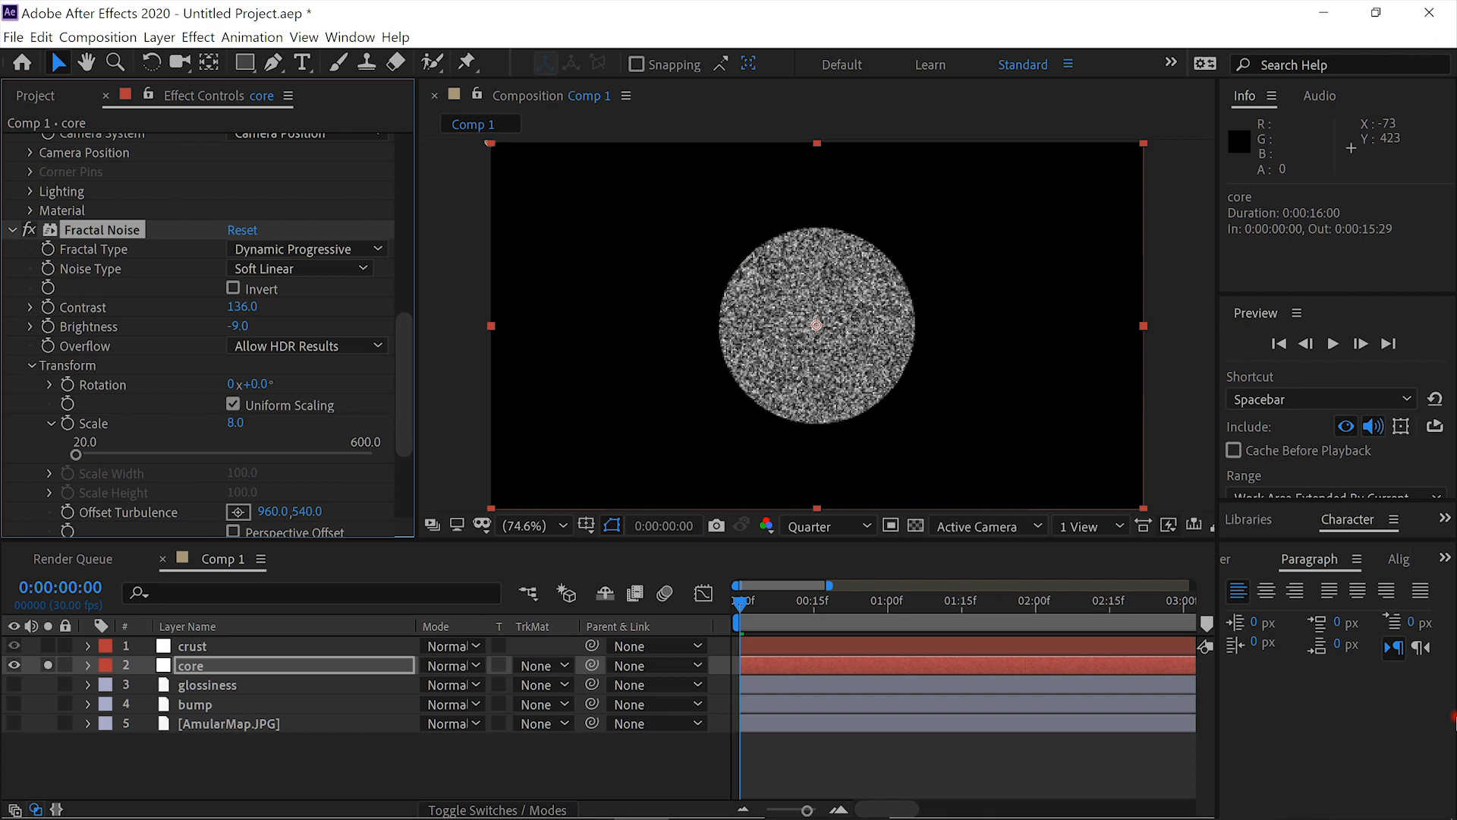
- Apply the VC Color Vibrance effect to the core layer and set its color to orange FF9D00
{"action": "key", "text": "ctrl+space"}
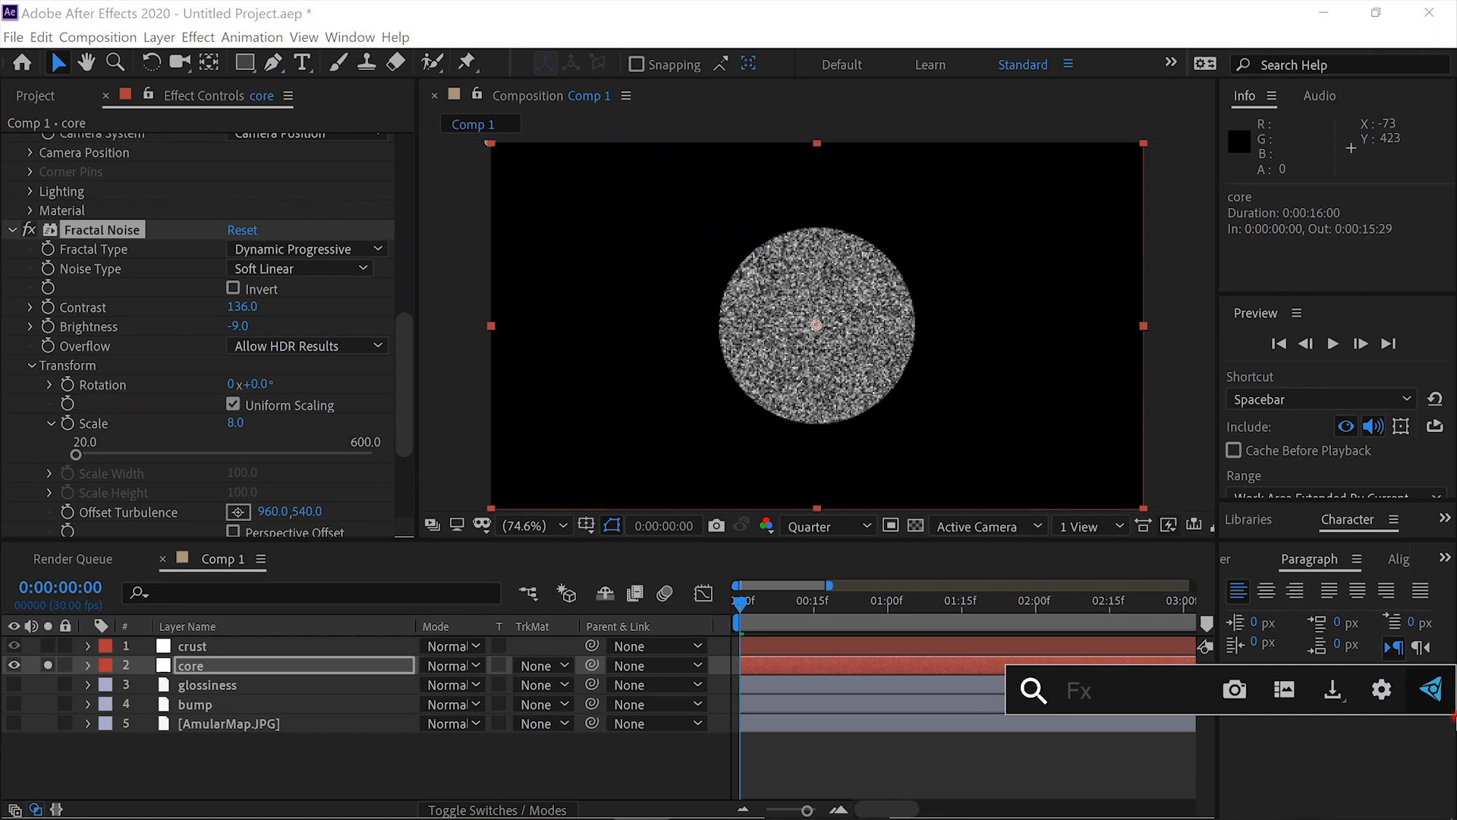
{"action": "type", "text": "color v"}
{"action": "key", "text": "Return"}
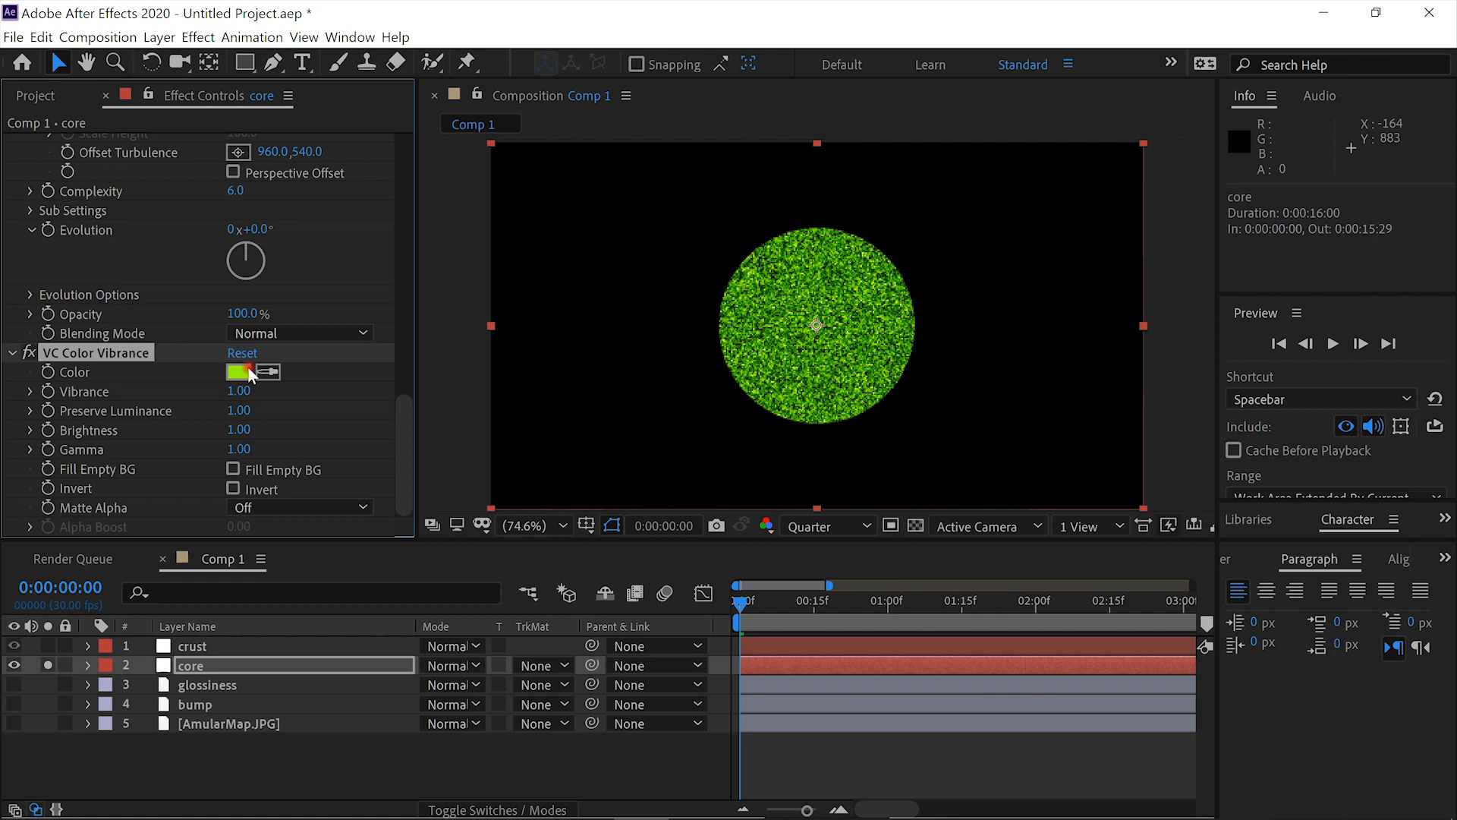
{"action": "left_click", "coordinate": [239, 371]}
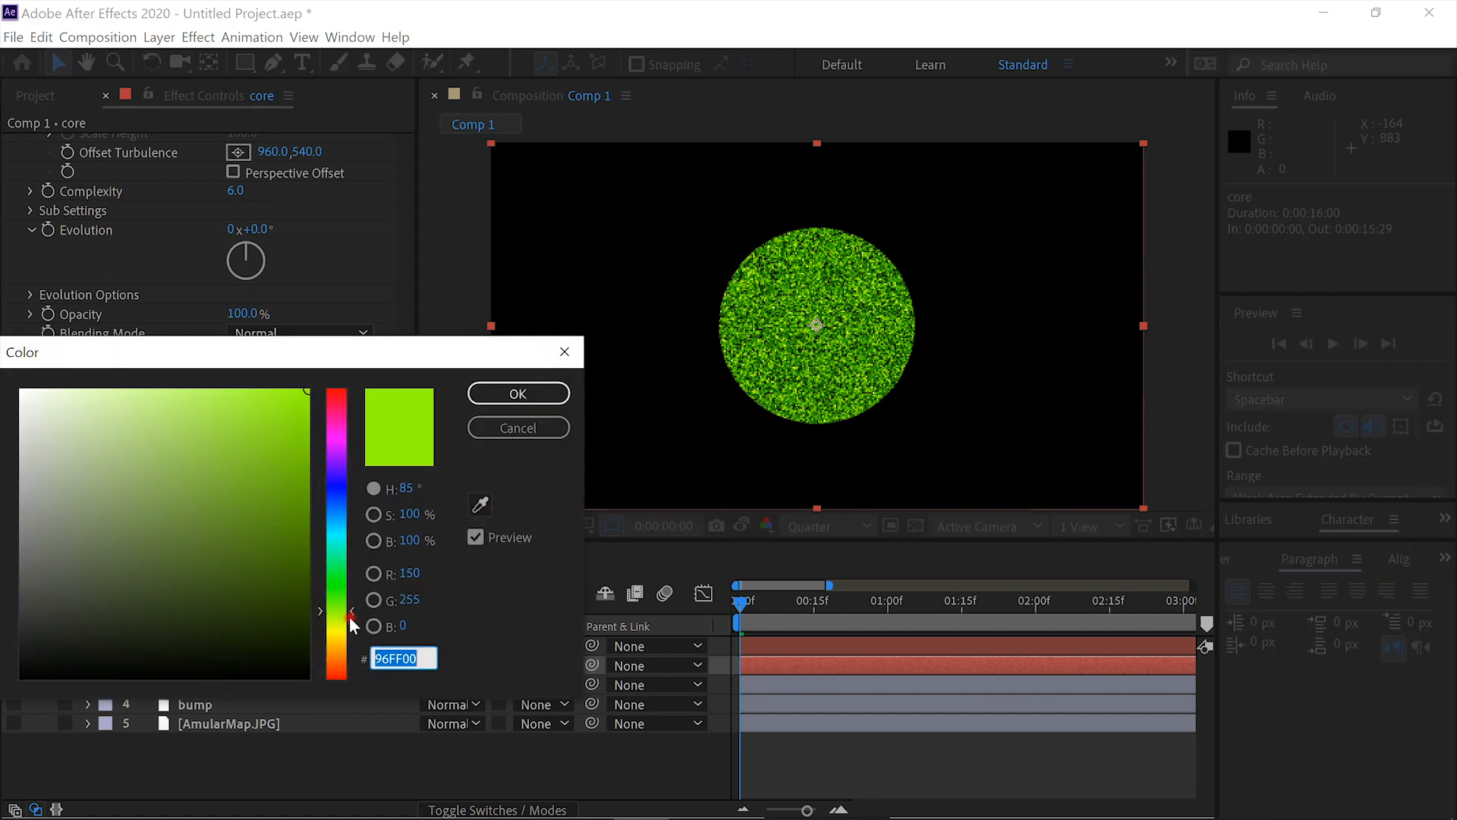
{"action": "left_click_drag", "start_coordinate": [350, 616], "coordinate": [344, 656]}
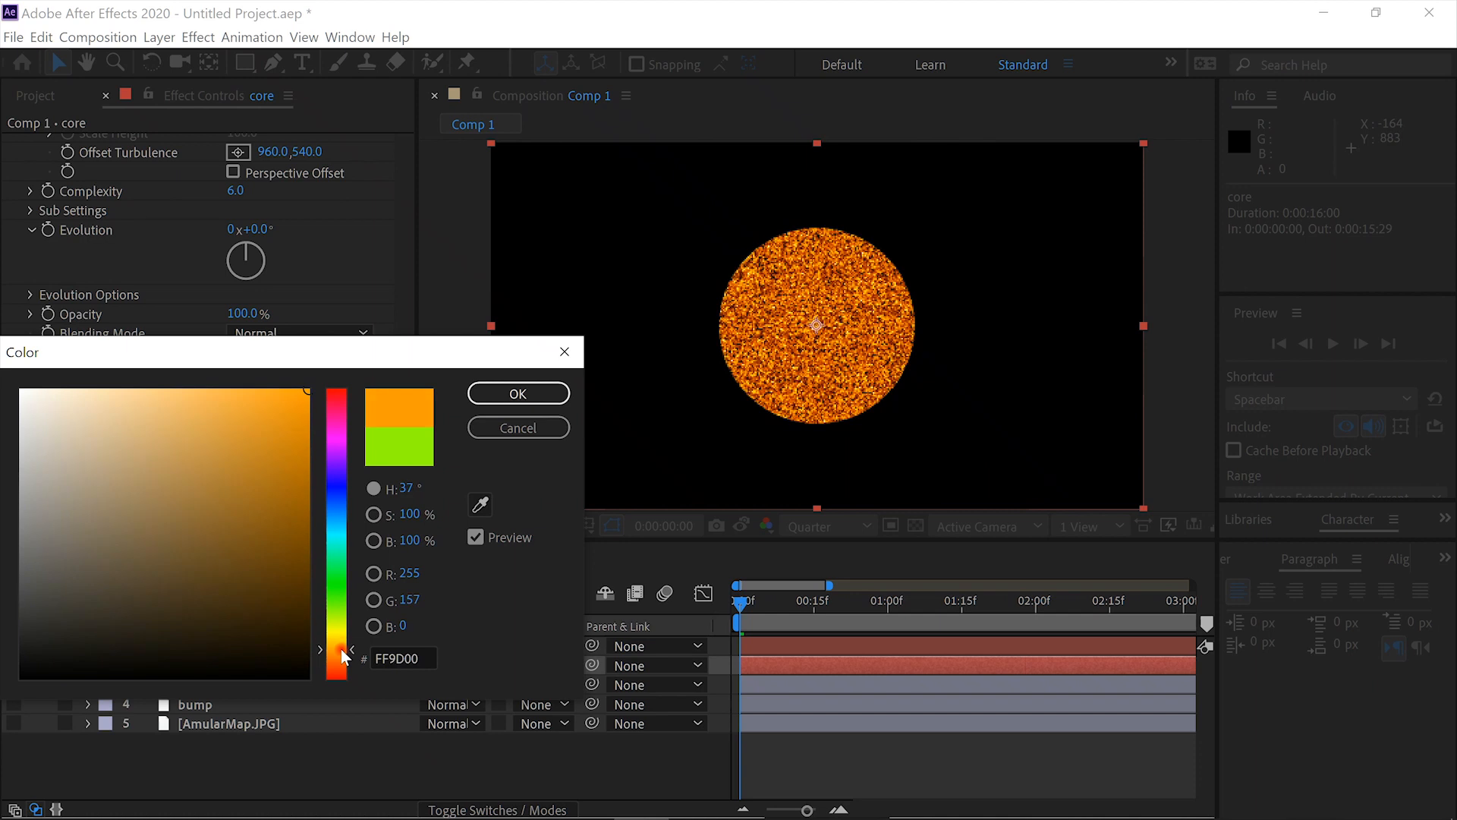
{"action": "left_click", "coordinate": [524, 396]}
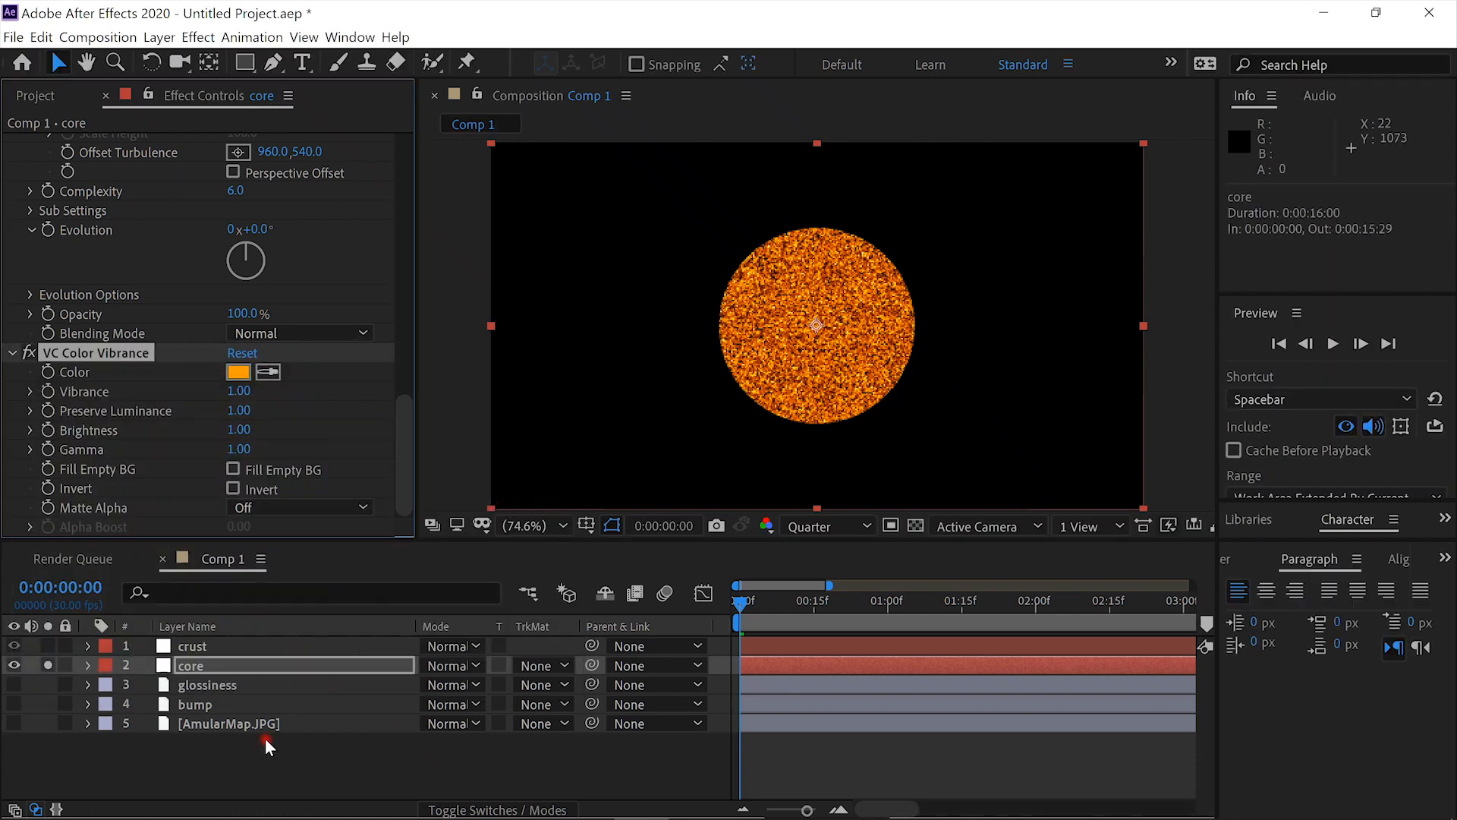
- Unsolo the core layer and reduce its VC Orb radius to 285.4 so it sits inside the crust
{"action": "scroll", "coordinate": [410, 403], "scroll_direction": "up", "scroll_amount": 5}
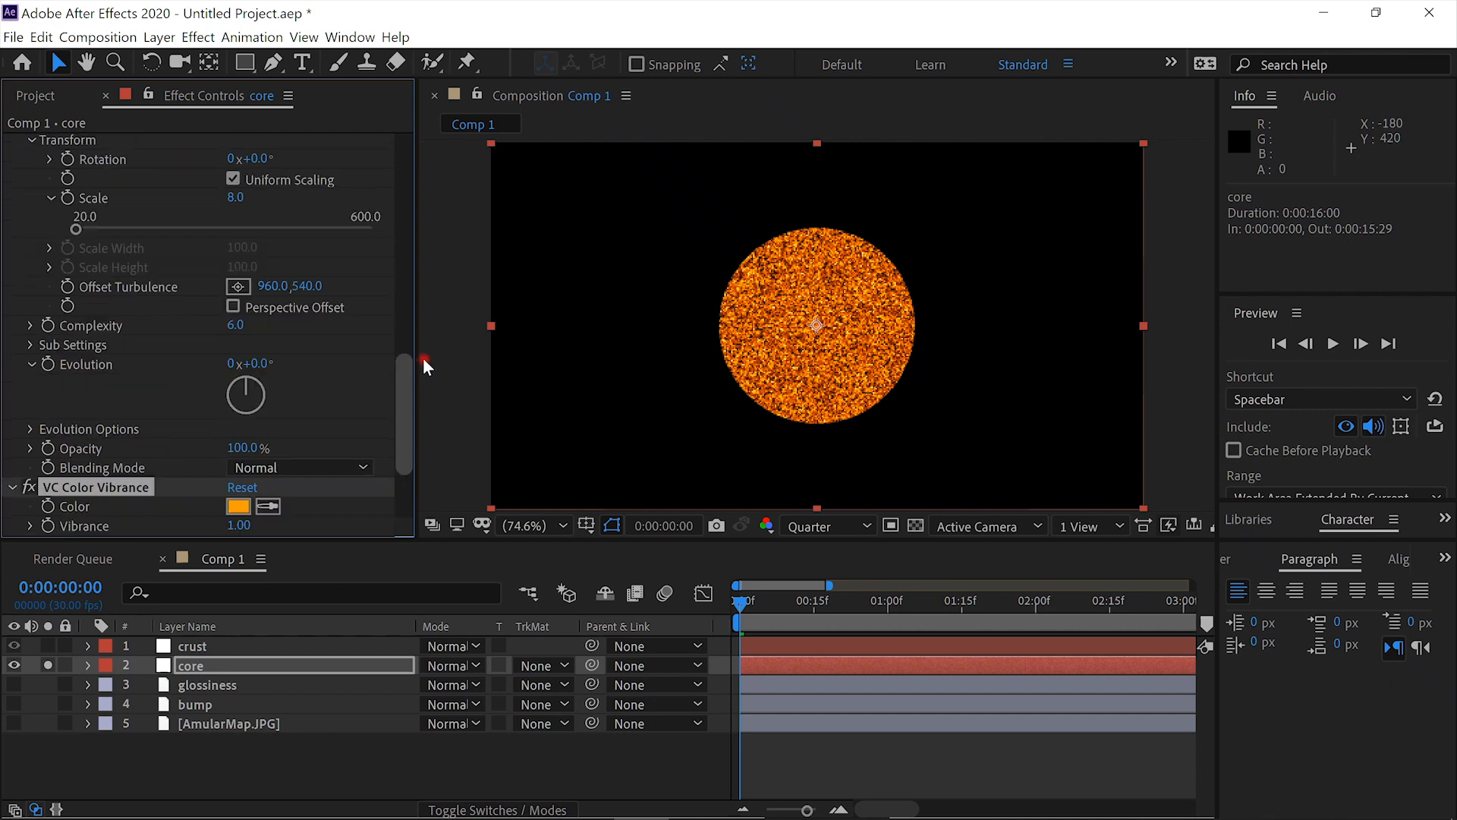
{"action": "scroll", "coordinate": [413, 252], "scroll_direction": "up", "scroll_amount": 10}
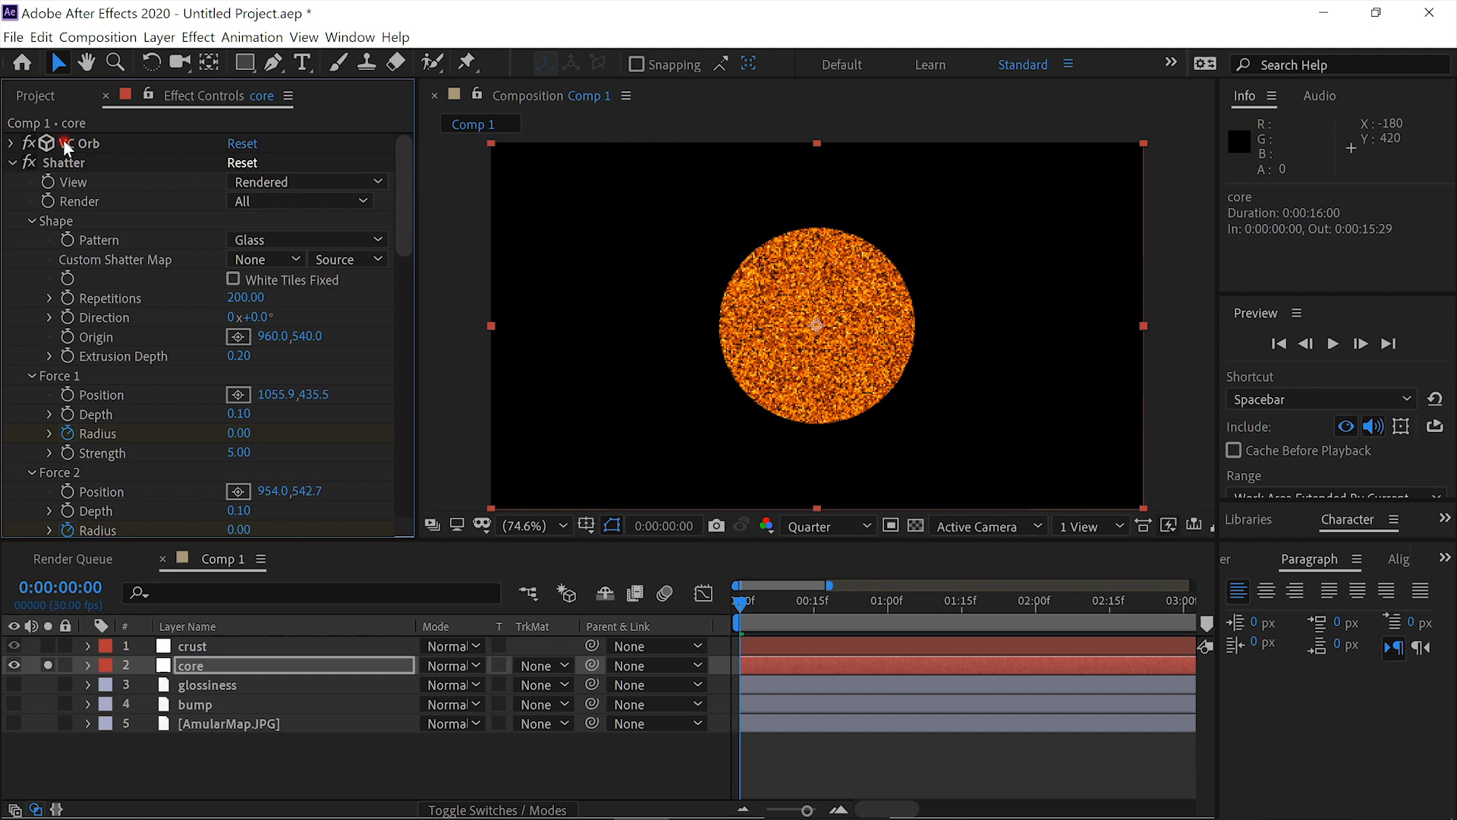
{"action": "left_click", "coordinate": [12, 143]}
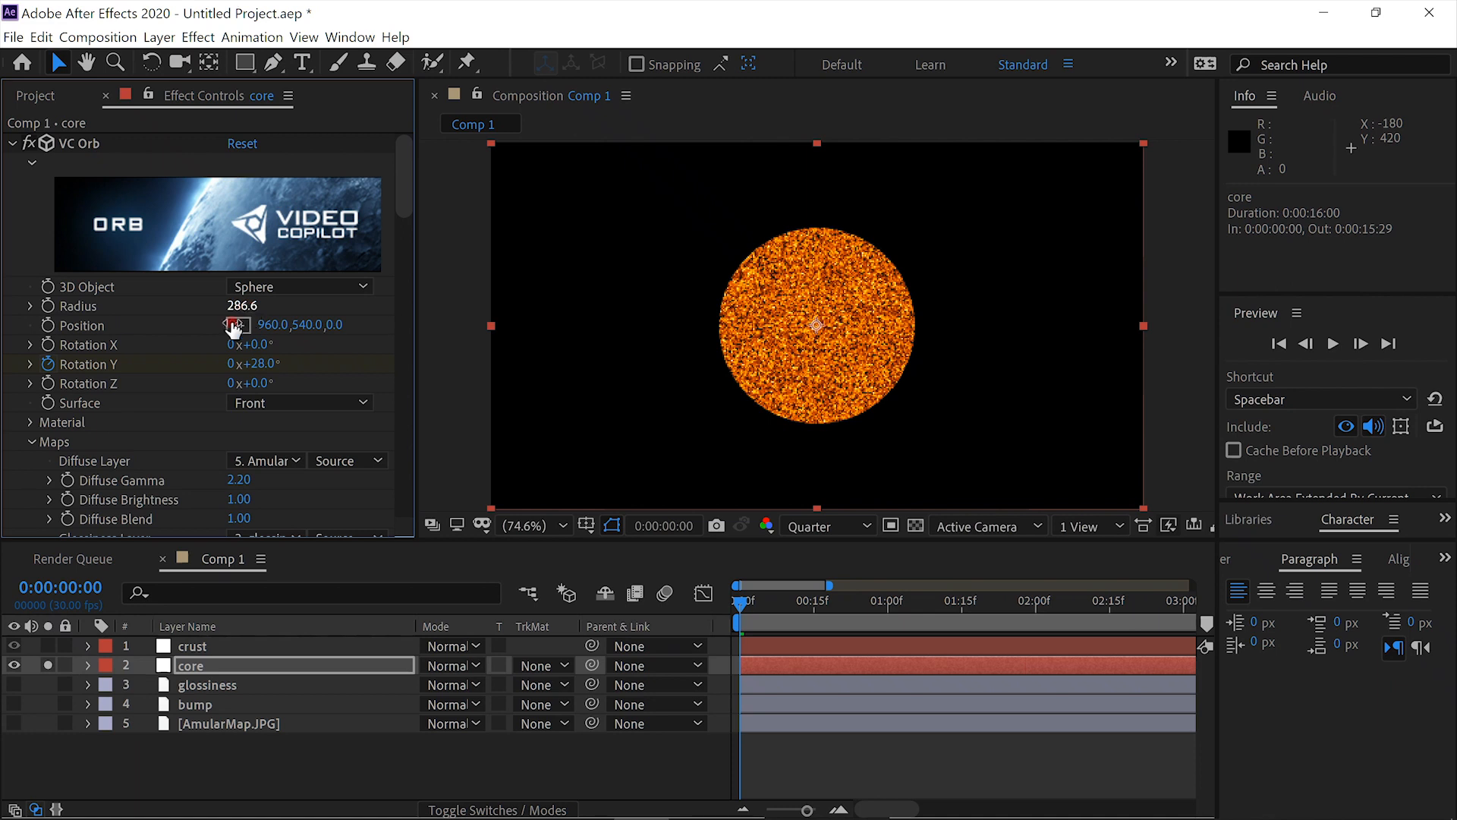
{"action": "left_click", "coordinate": [46, 665]}
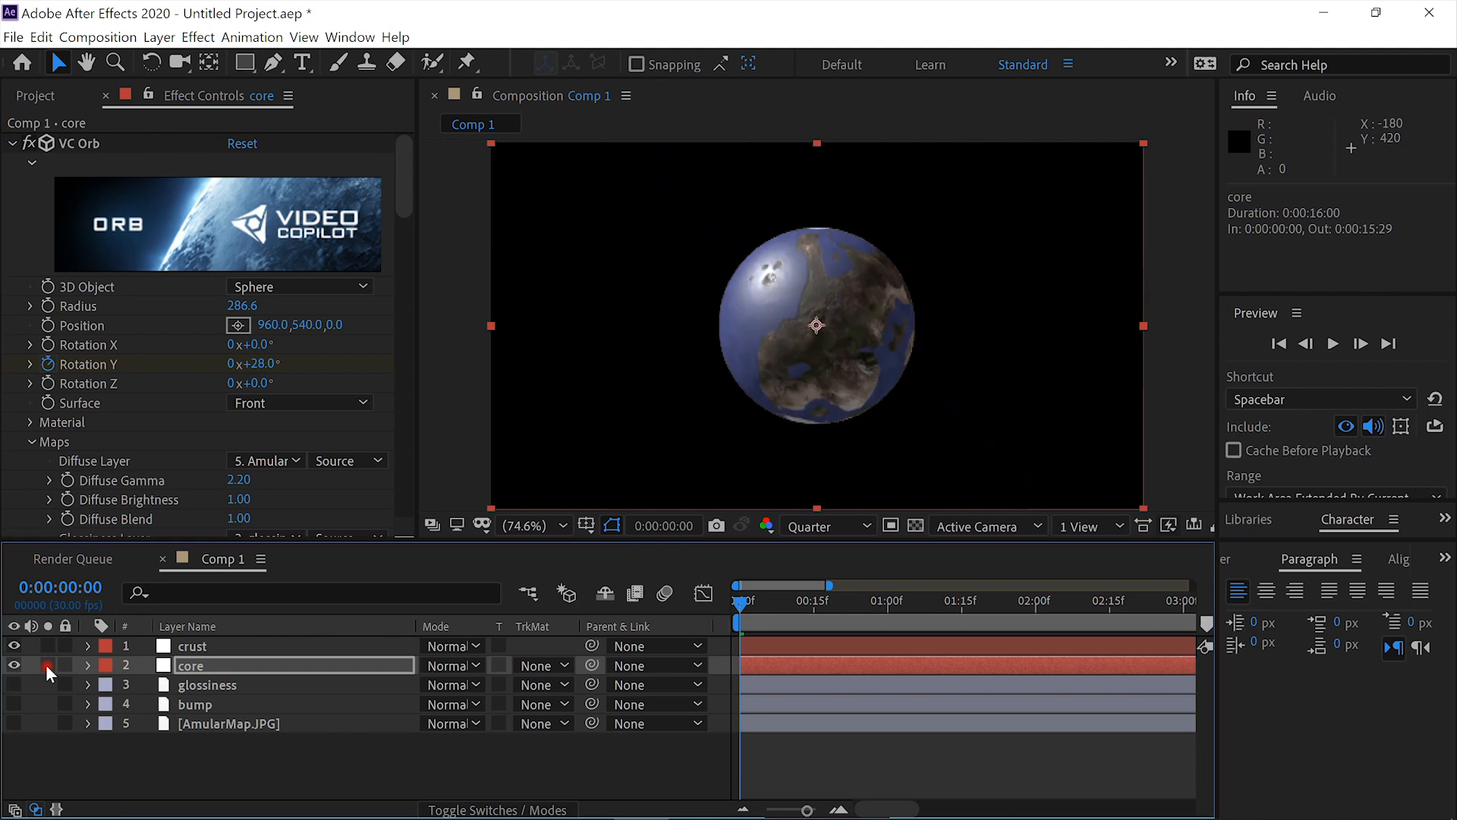
{"action": "scroll", "coordinate": [967, 409], "scroll_direction": "up", "scroll_amount": 3}
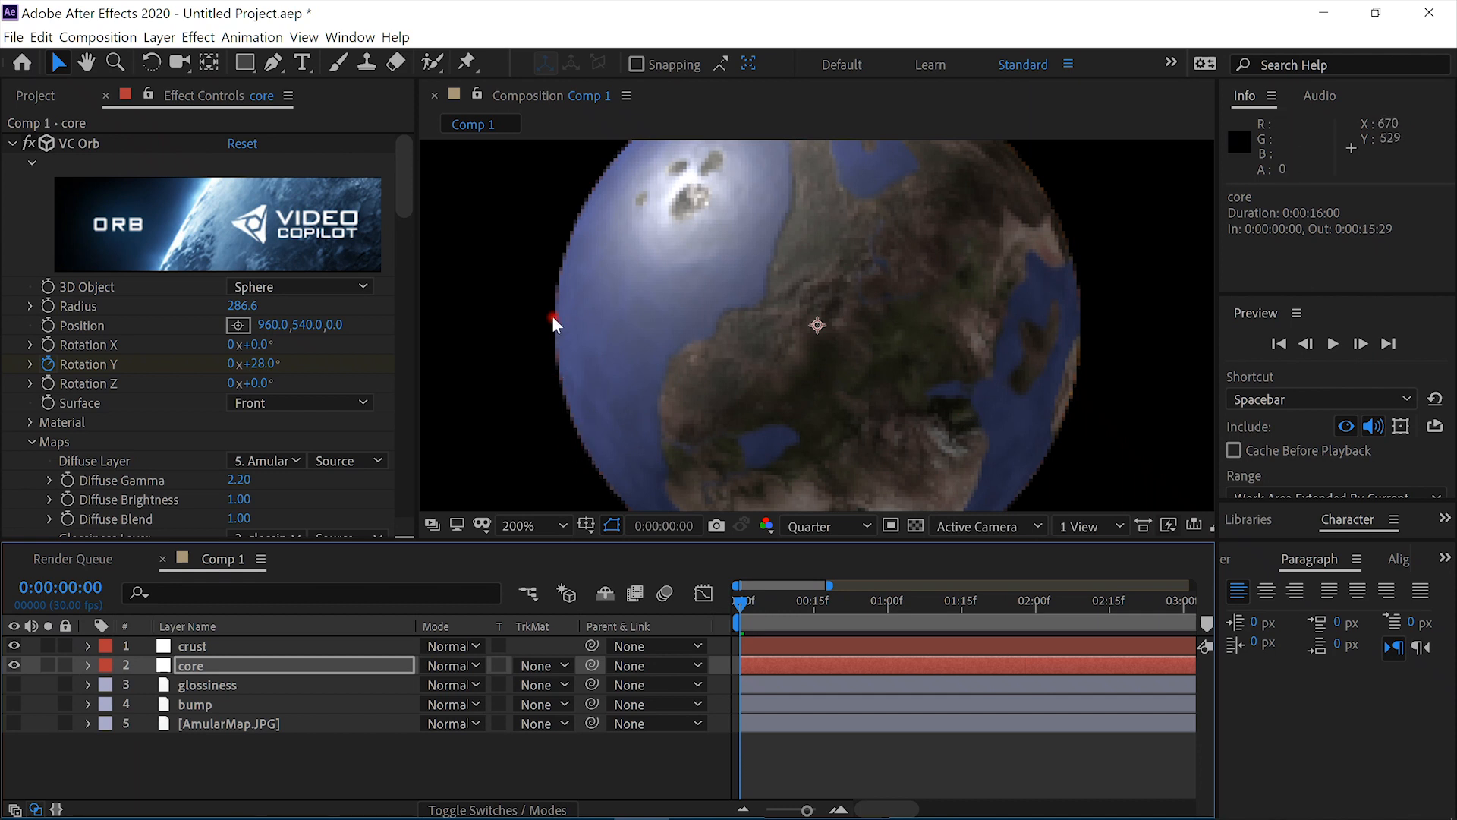
{"action": "left_click", "coordinate": [234, 305]}
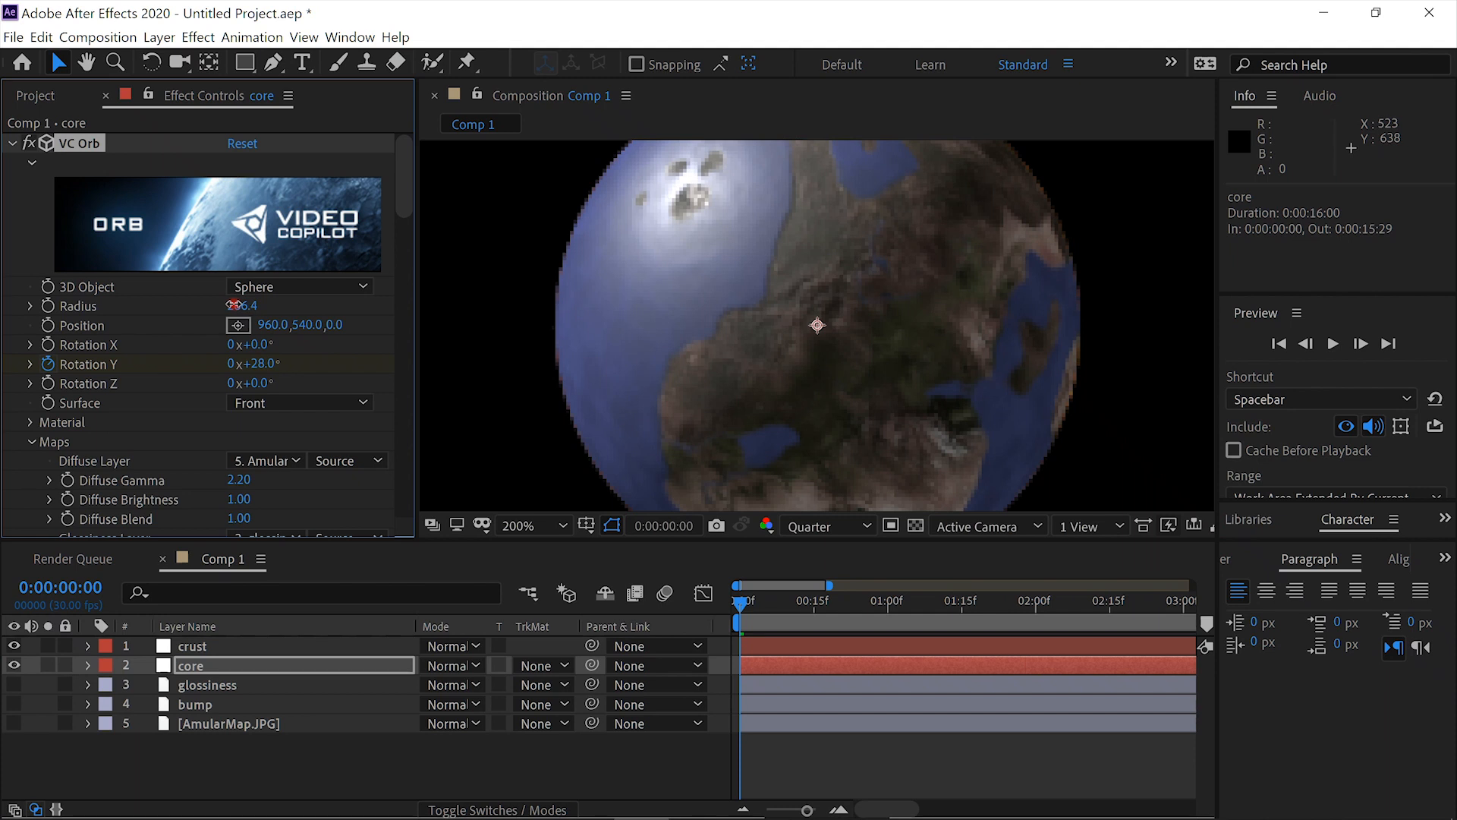
{"action": "left_click_drag", "start_coordinate": [235, 305], "coordinate": [215, 301]}
{"action": "key", "text": "shift+slash"}
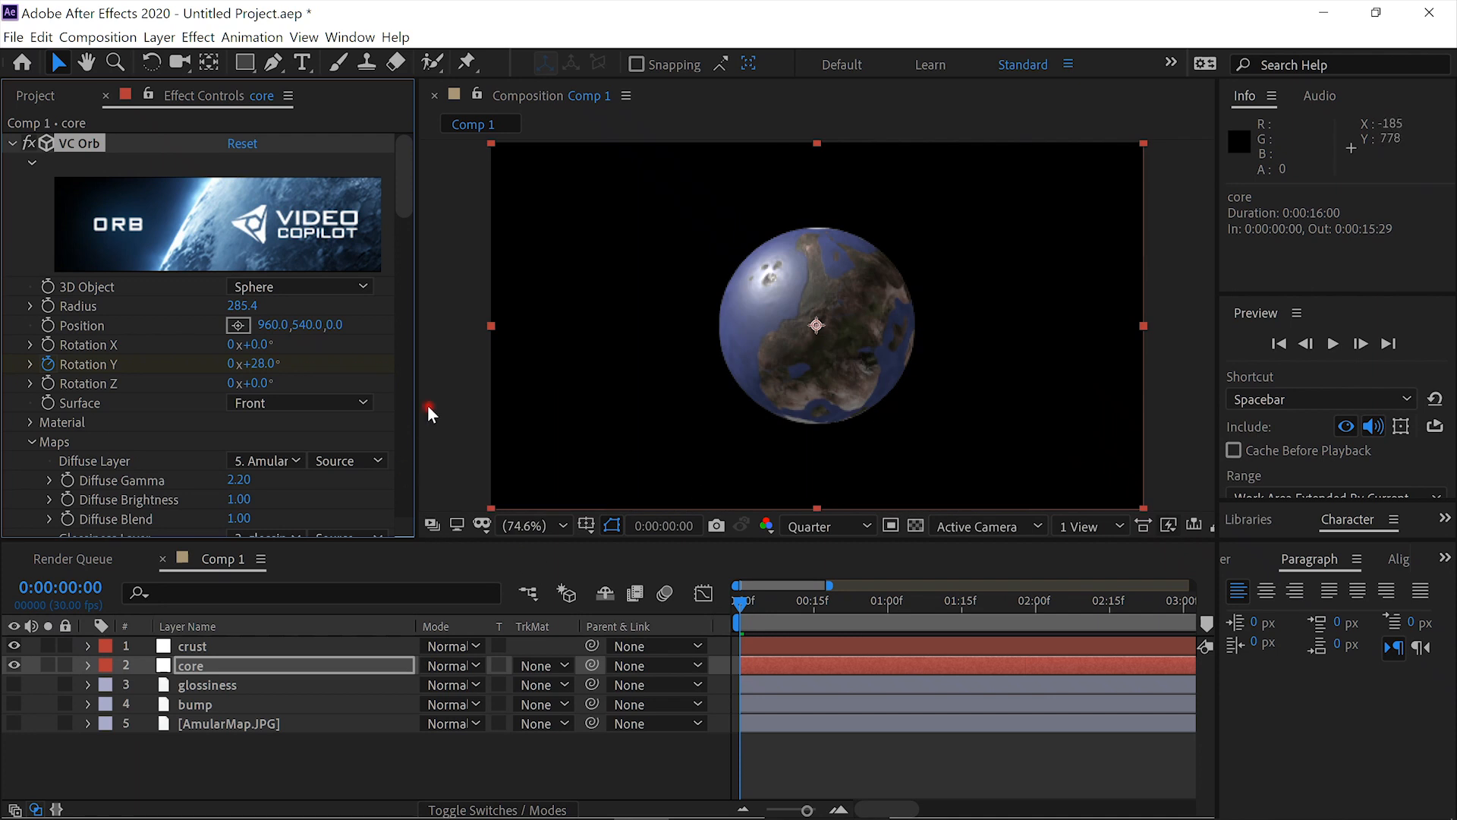
- In the core's Shatter, remove the Force 1 radius keyframes and set rotation speed to 0.35, randomness to 0.13 and mass variance to 38%
{"action": "left_click_drag", "start_coordinate": [410, 209], "coordinate": [408, 361]}
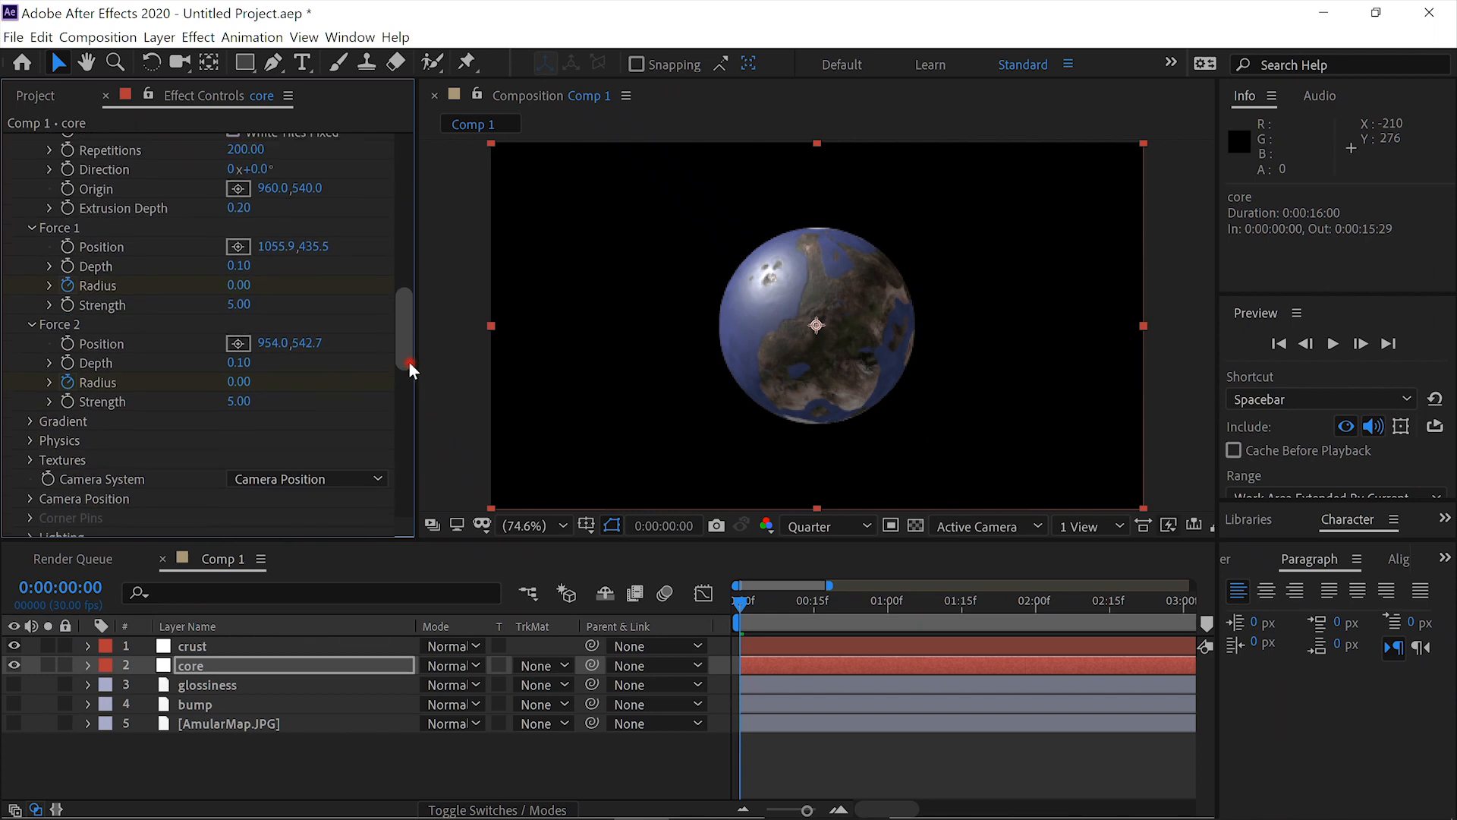
{"action": "left_click", "coordinate": [67, 285]}
{"action": "left_click", "coordinate": [32, 439]}
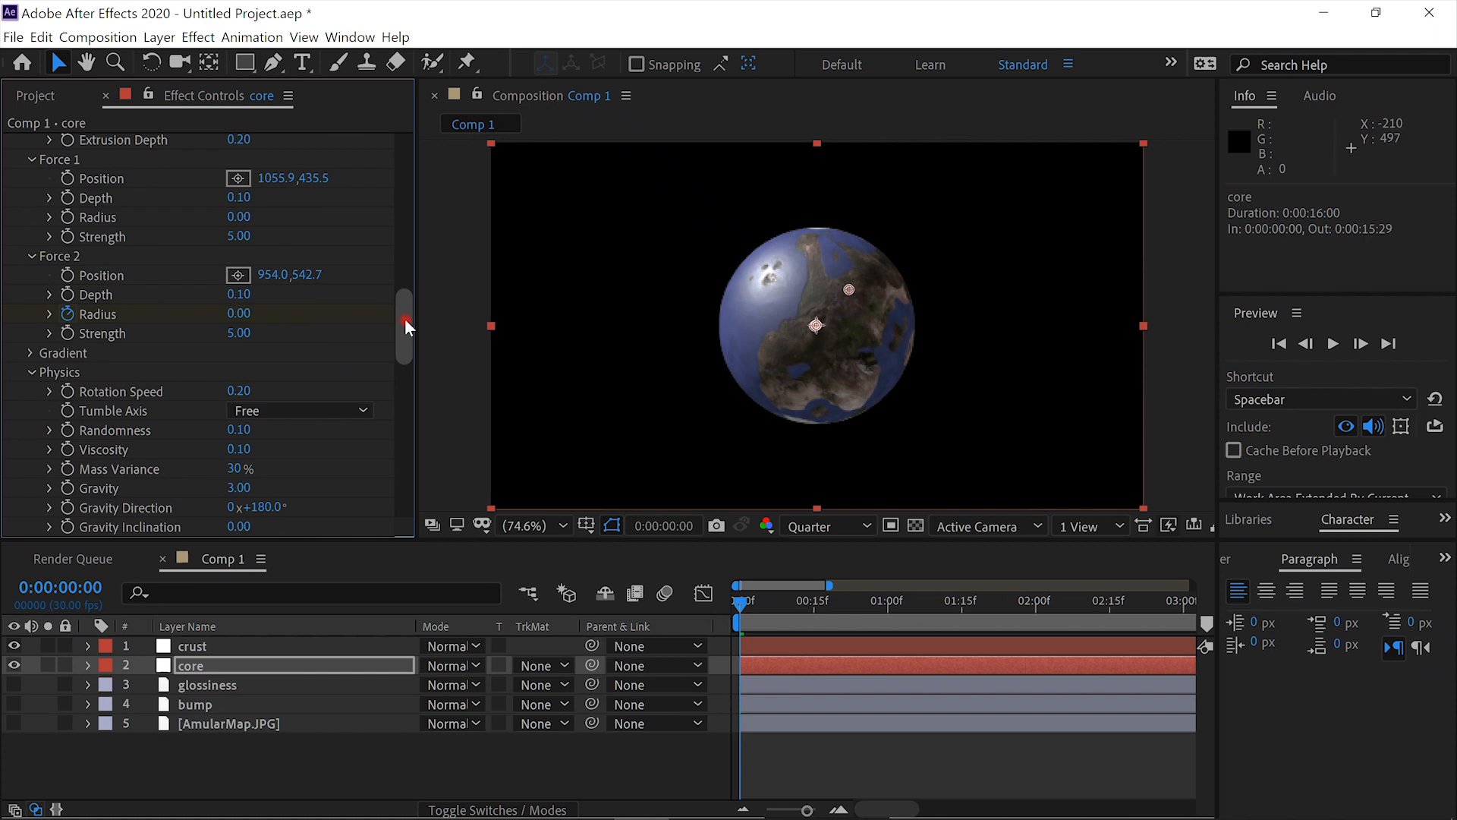
{"action": "mouse_move", "coordinate": [403, 340]}
{"action": "left_mouse_down"}
{"action": "mouse_move", "coordinate": [400, 387]}
{"action": "mouse_move", "coordinate": [399, 343]}
{"action": "left_mouse_up"}
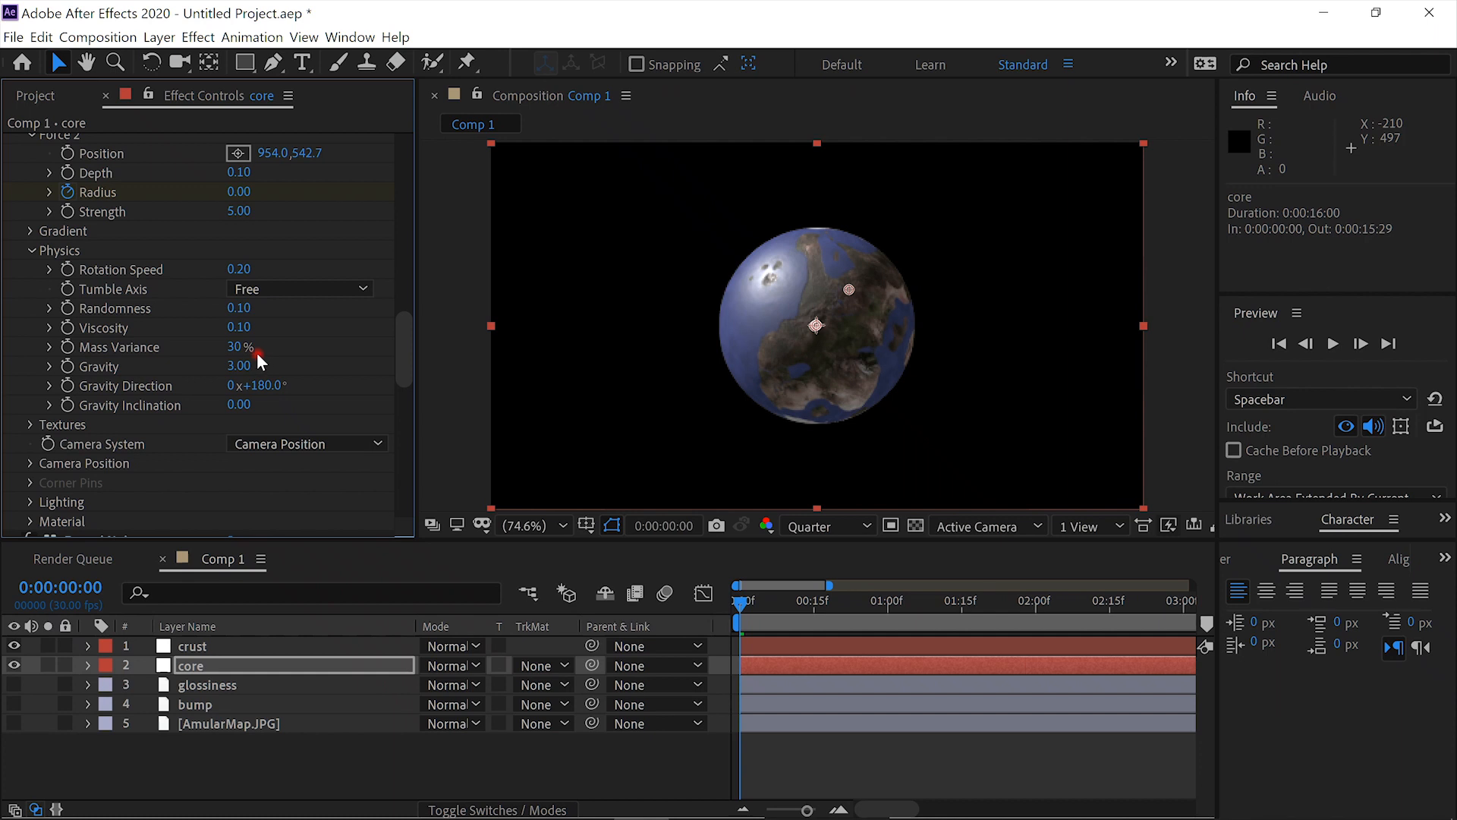
{"action": "left_click_drag", "start_coordinate": [244, 349], "coordinate": [249, 350]}
{"action": "left_click_drag", "start_coordinate": [246, 274], "coordinate": [268, 273]}
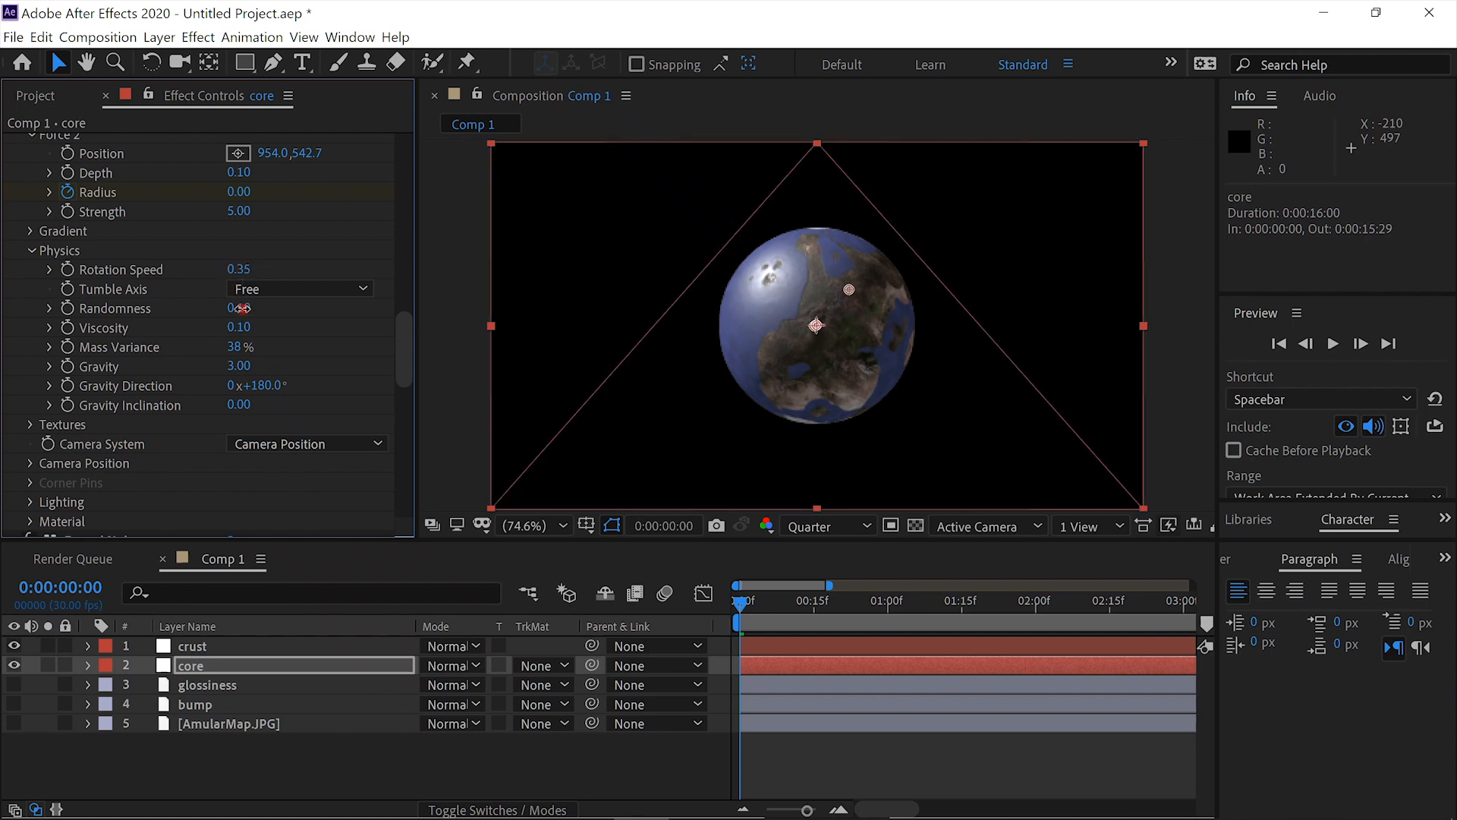
{"action": "left_click_drag", "start_coordinate": [251, 310], "coordinate": [254, 310]}
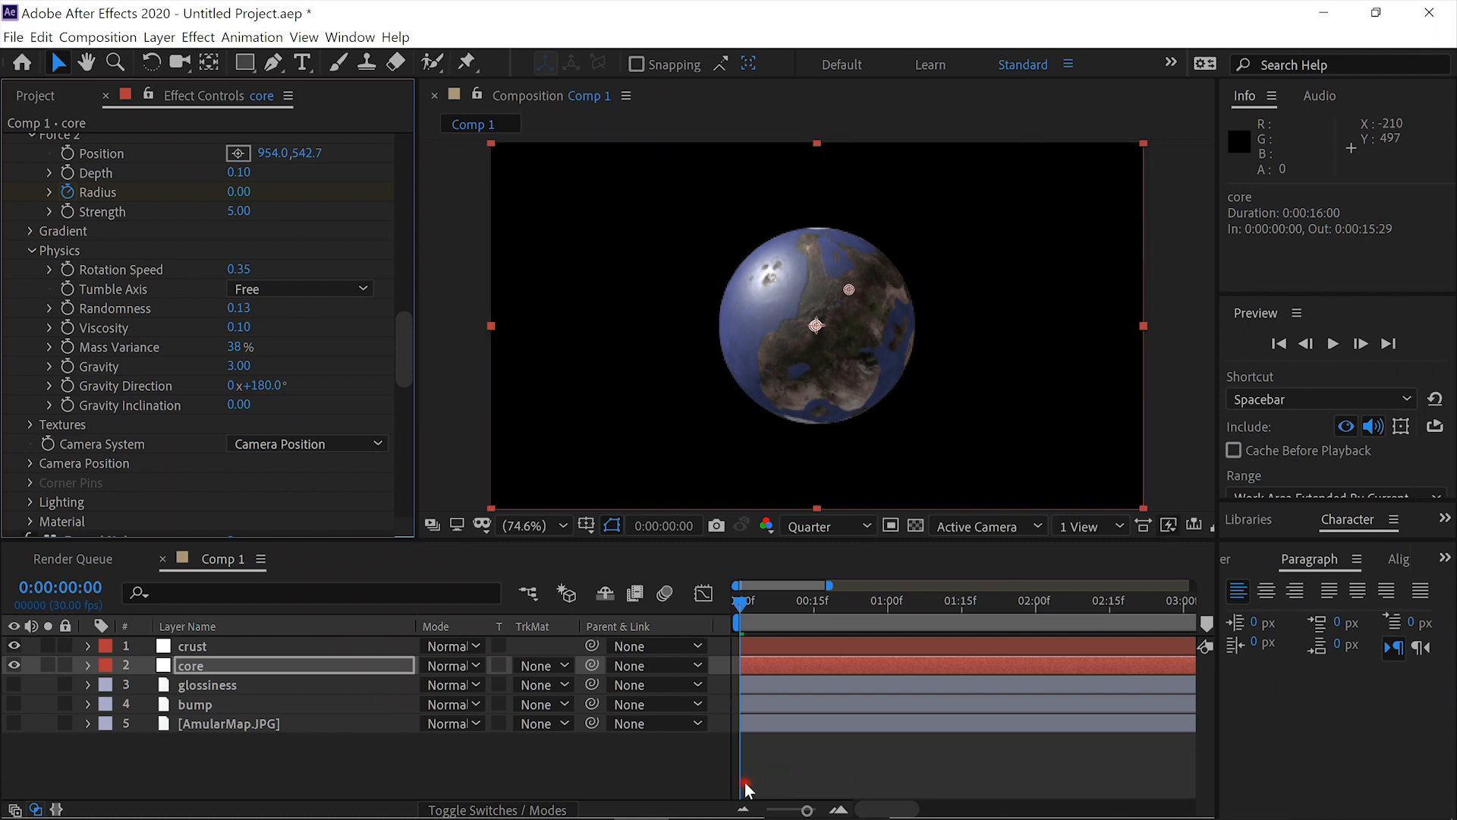
- Scrub through the combined crust and core explosion, return to the first frame and play the preview
{"action": "left_click_drag", "start_coordinate": [739, 601], "coordinate": [884, 617]}
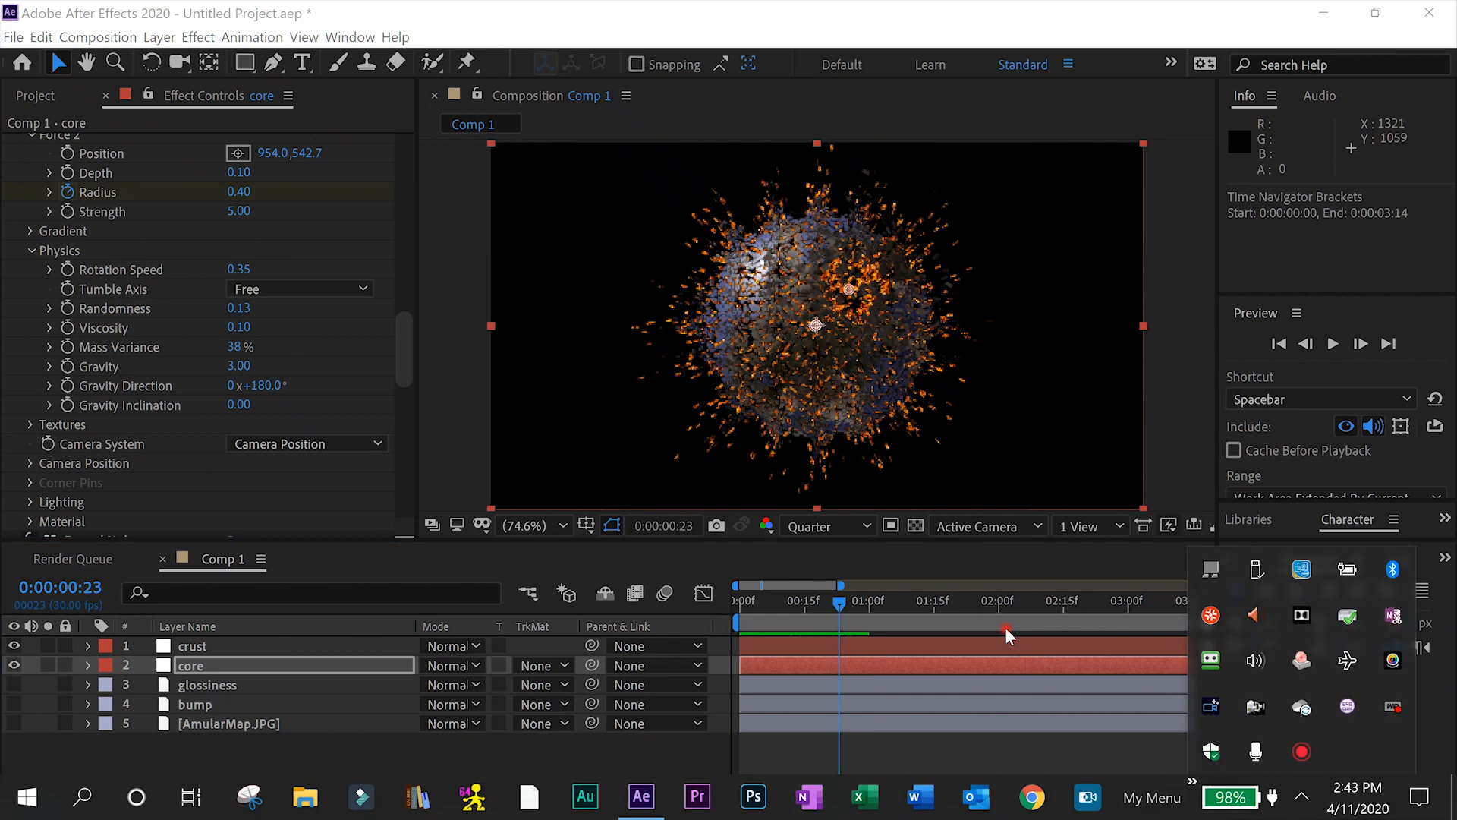
{"action": "left_click", "coordinate": [804, 605]}
{"action": "left_click_drag", "start_coordinate": [772, 610], "coordinate": [740, 614]}
{"action": "left_click", "coordinate": [1333, 344]}
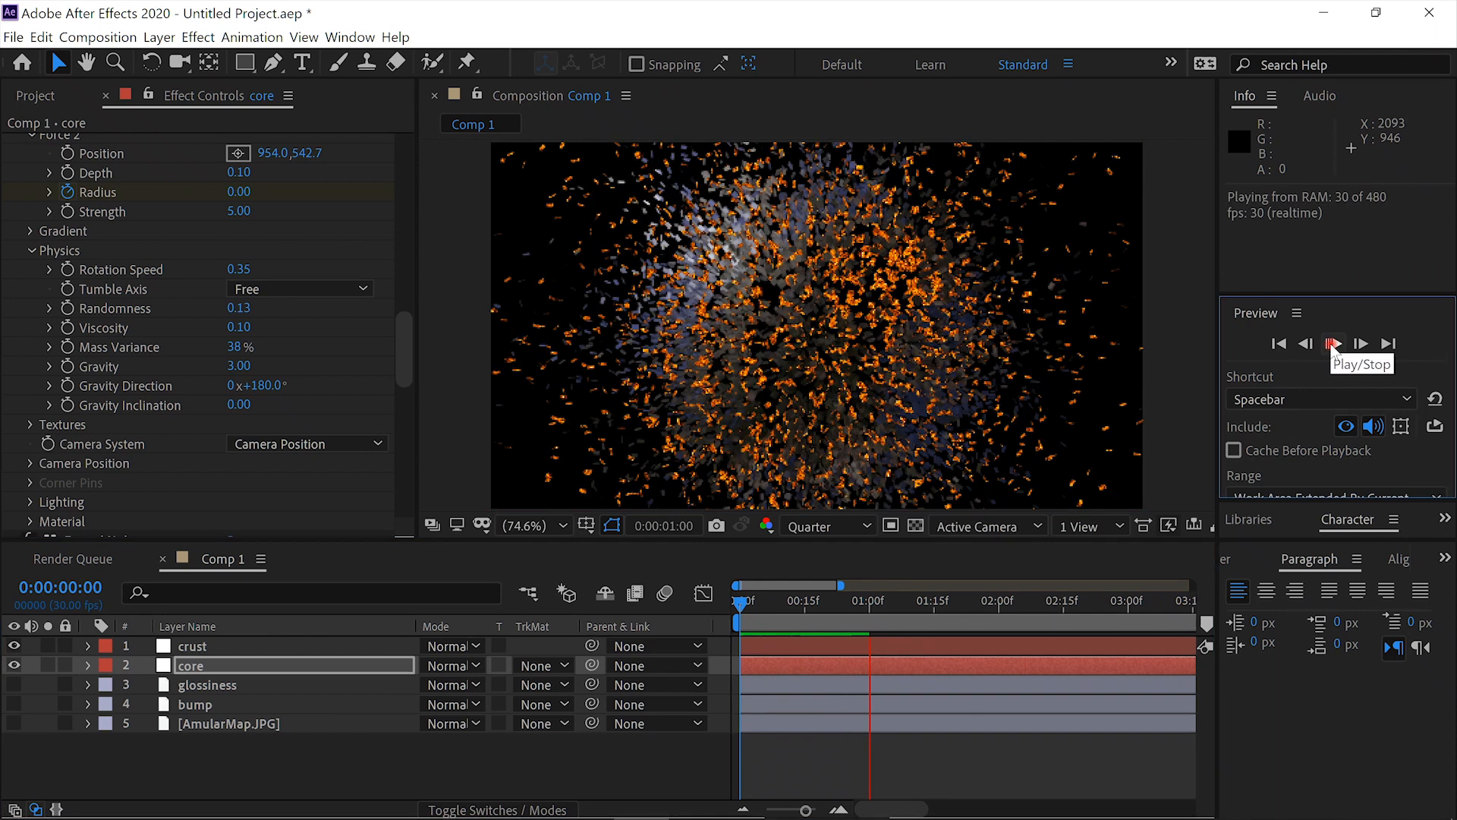
{"action": "left_click", "coordinate": [1332, 344]}
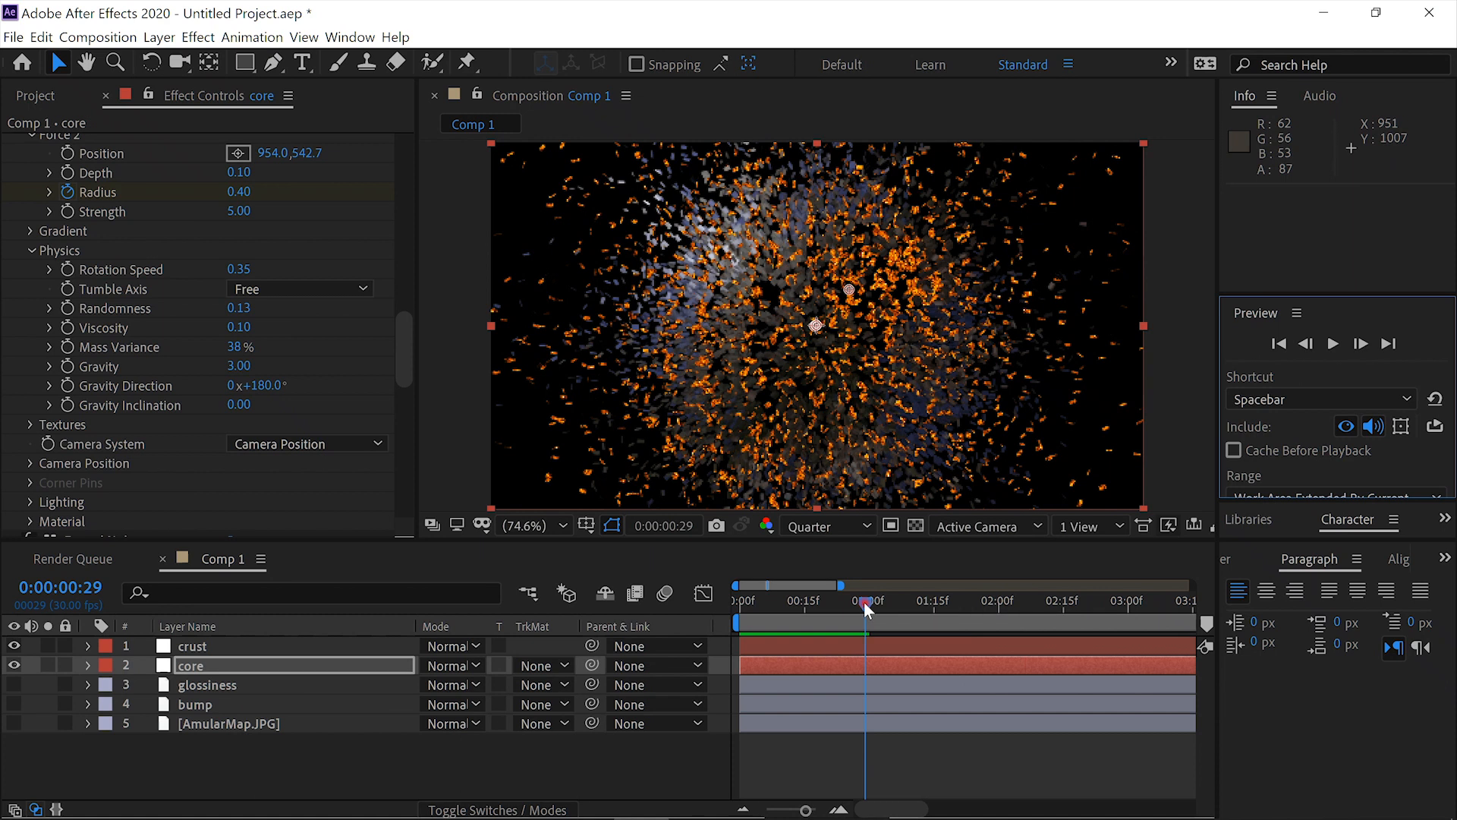
- Go to 0:00:00:23, collapse the crust layer's existing effects and apply CC Toner to it
{"action": "left_click_drag", "start_coordinate": [865, 603], "coordinate": [836, 612]}
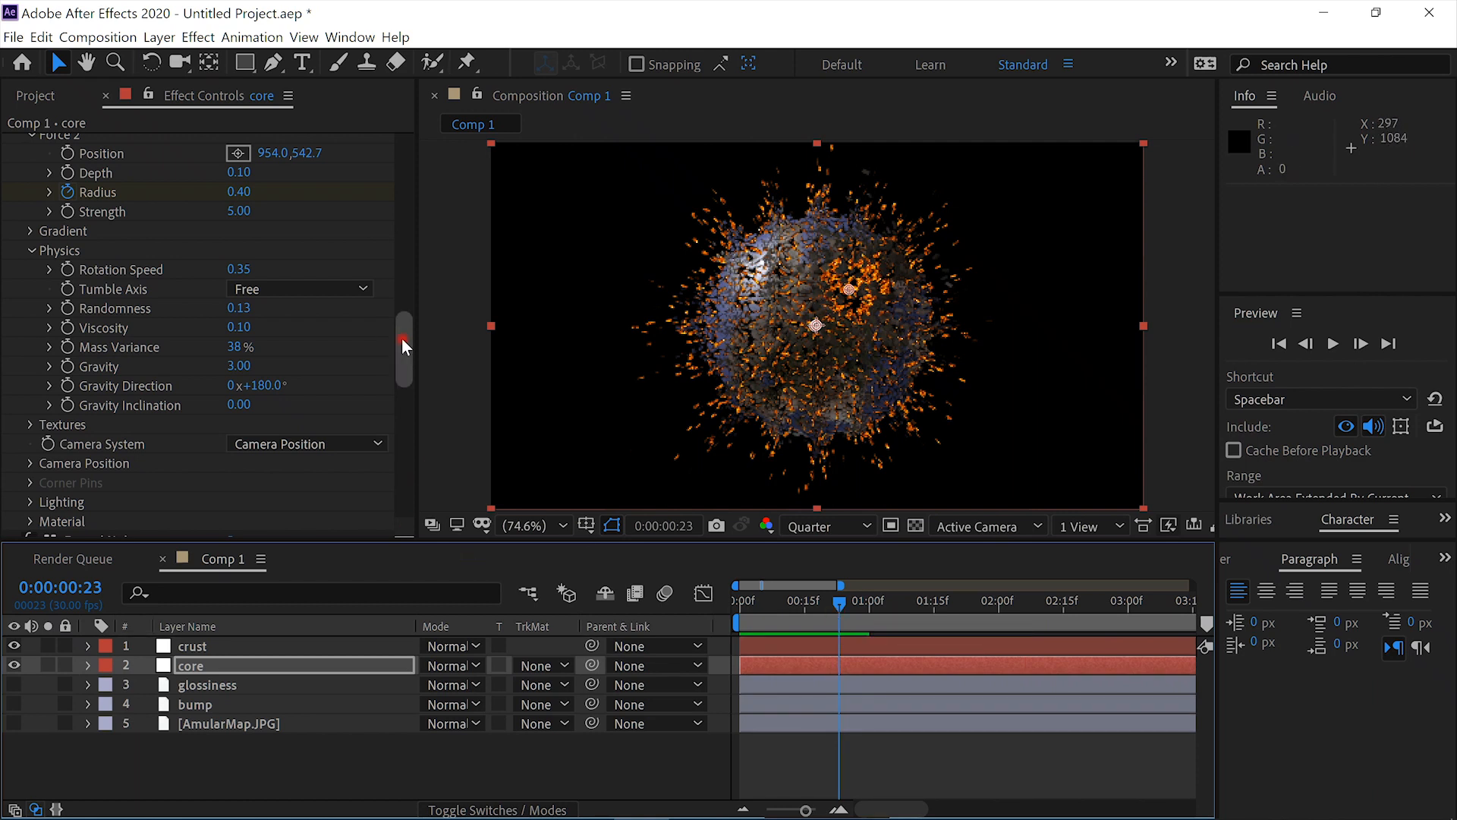
{"action": "left_click", "coordinate": [285, 653]}
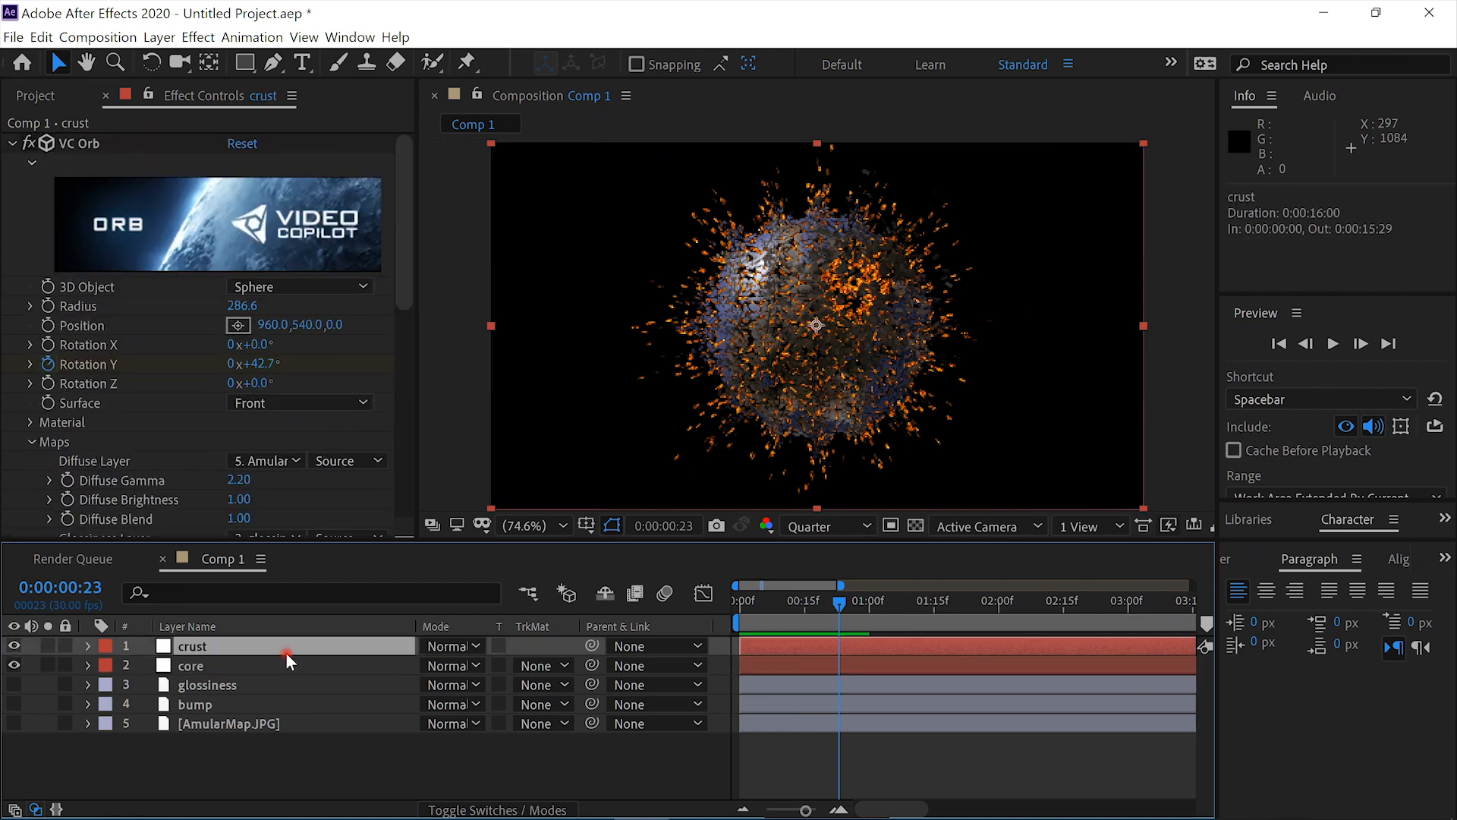
{"action": "left_click", "coordinate": [12, 143]}
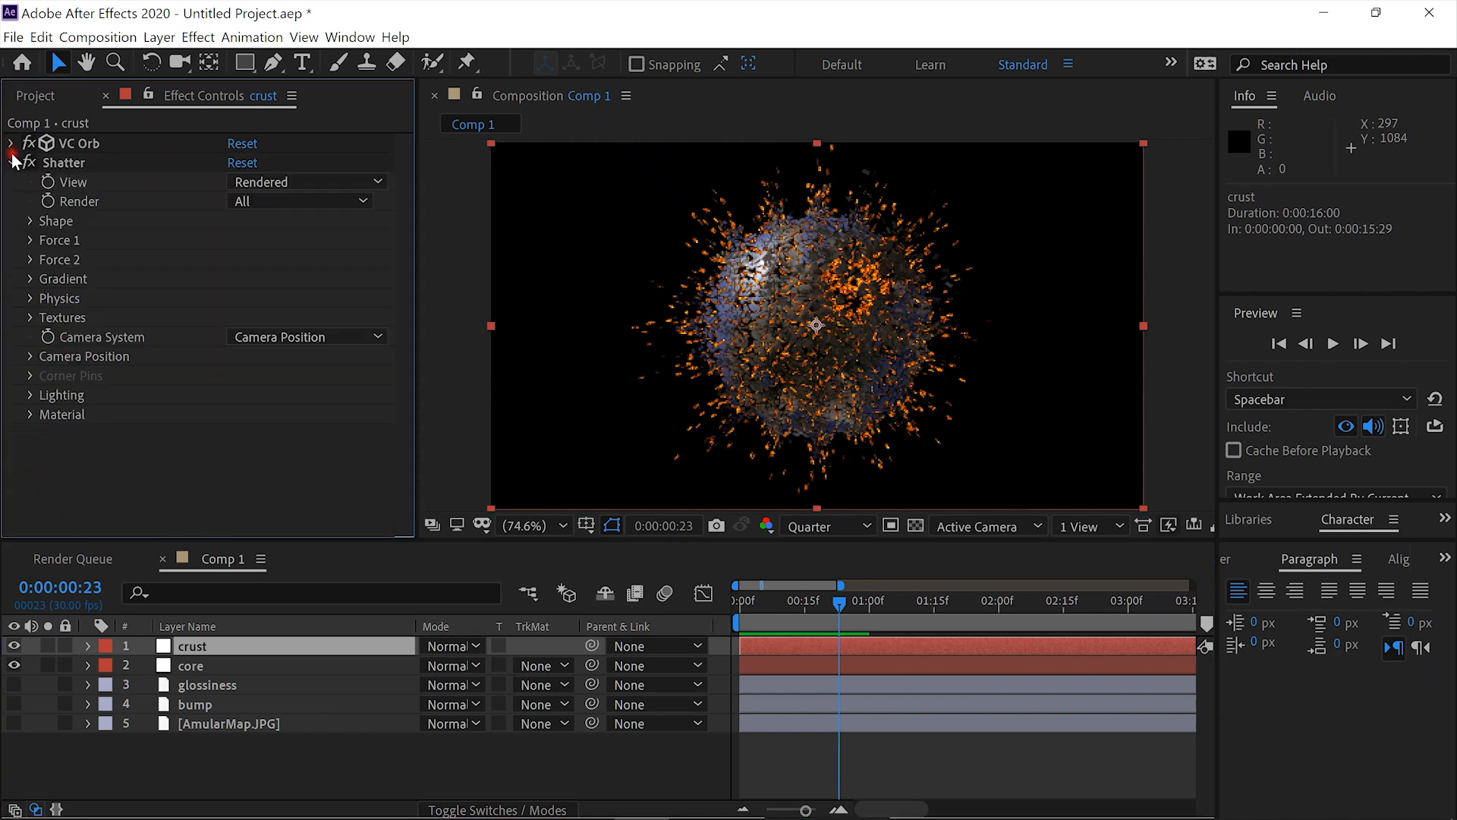
{"action": "left_click", "coordinate": [11, 163]}
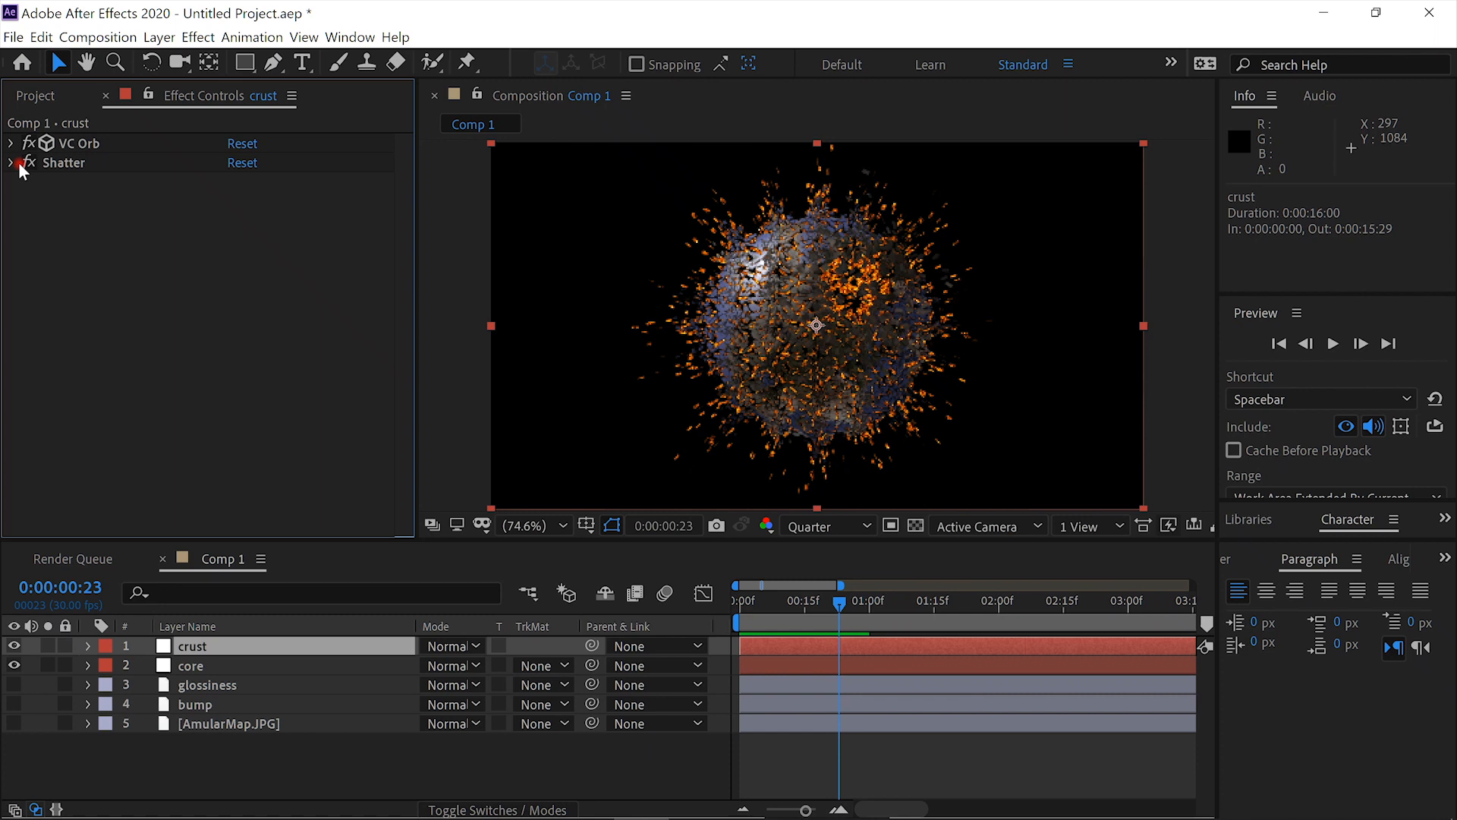
{"action": "key", "text": "ctrl+space"}
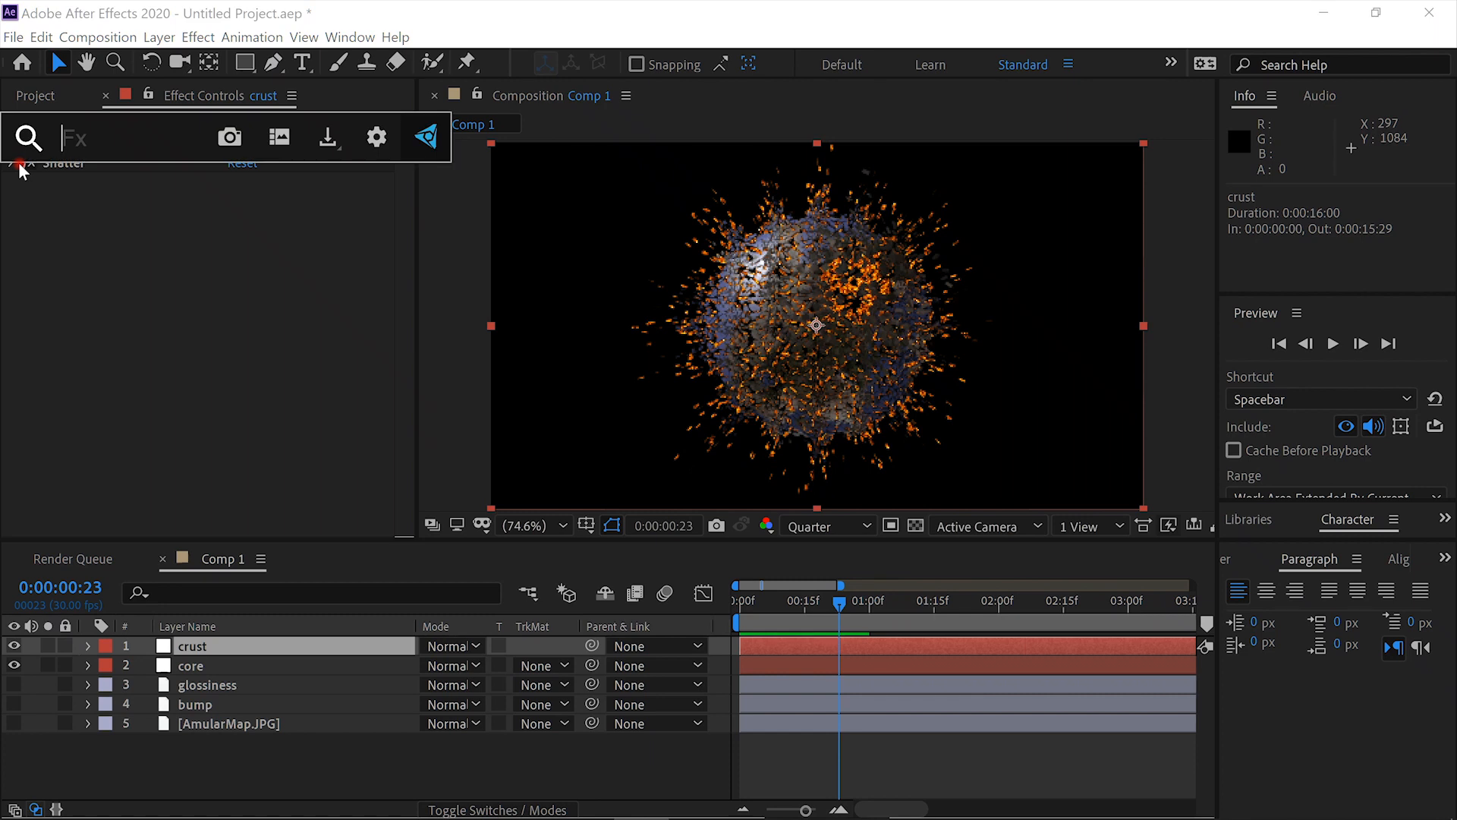
{"action": "type", "text": "cc to"}
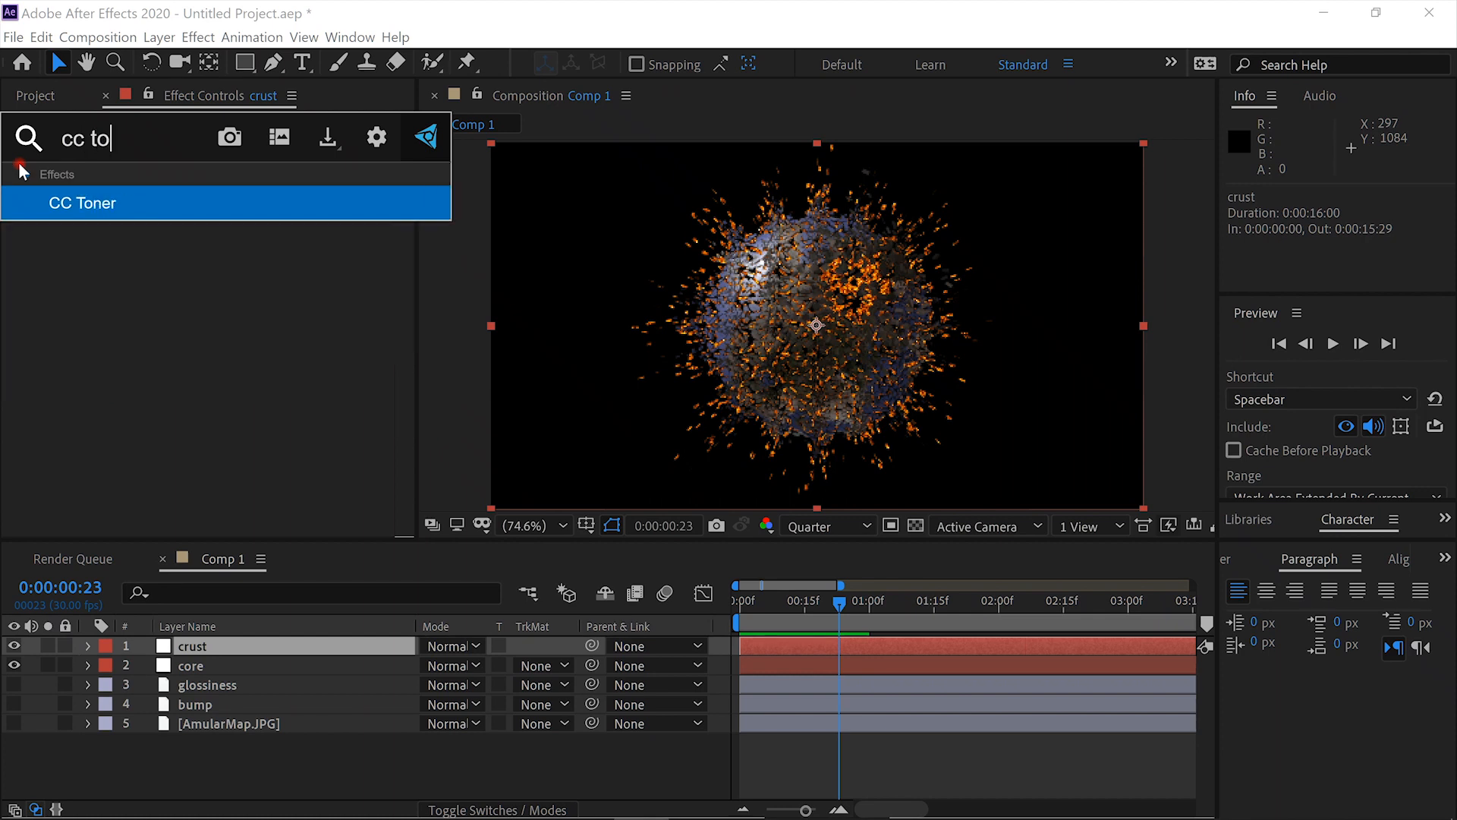
{"action": "key", "text": "Return"}
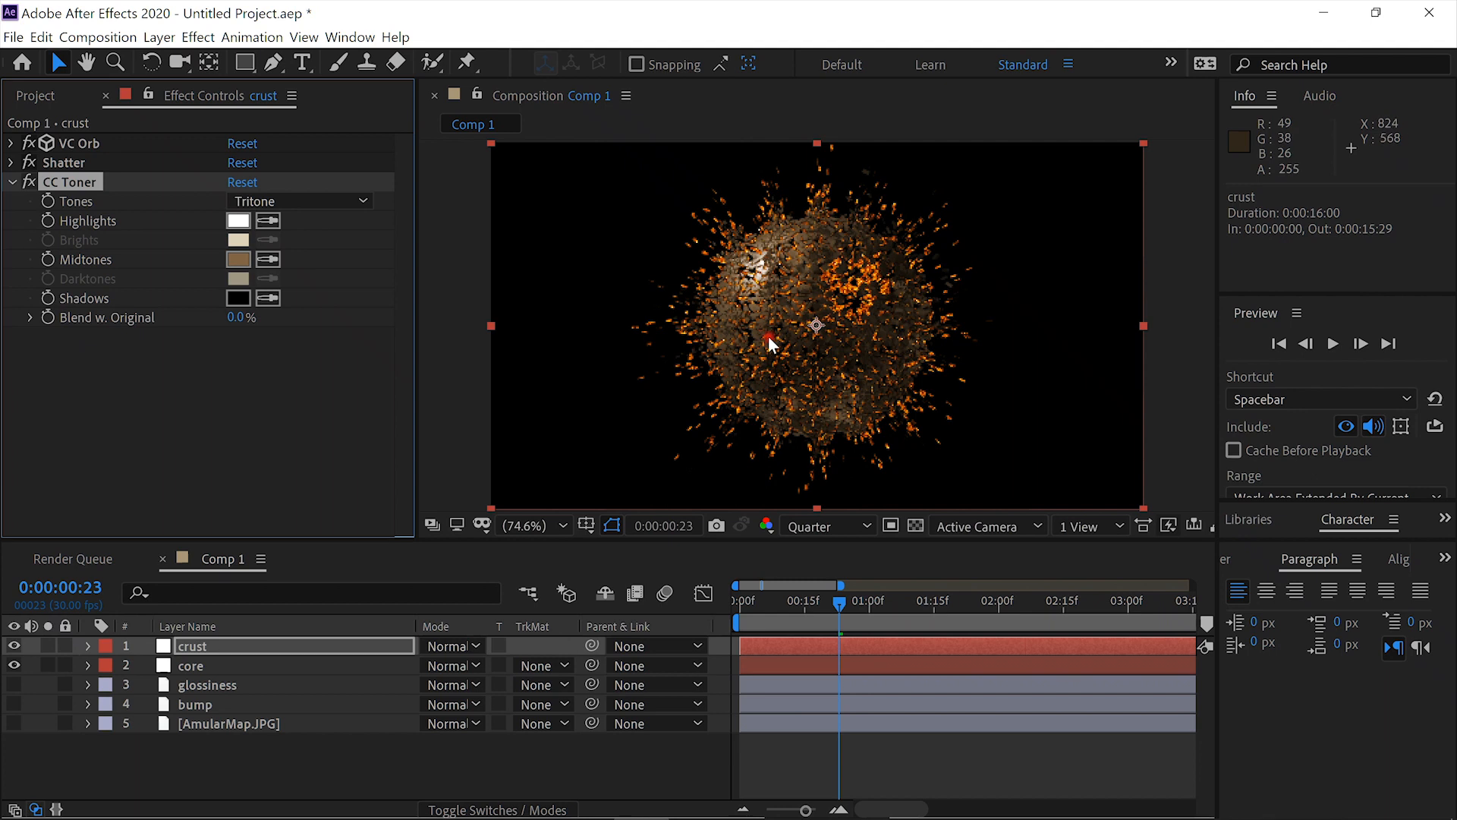
- Keyframe the crust's CC Toner Blend w. Original at 100% at 0:00:00:23 and move the time to 0:00:00:29
{"action": "left_click", "coordinate": [48, 317]}
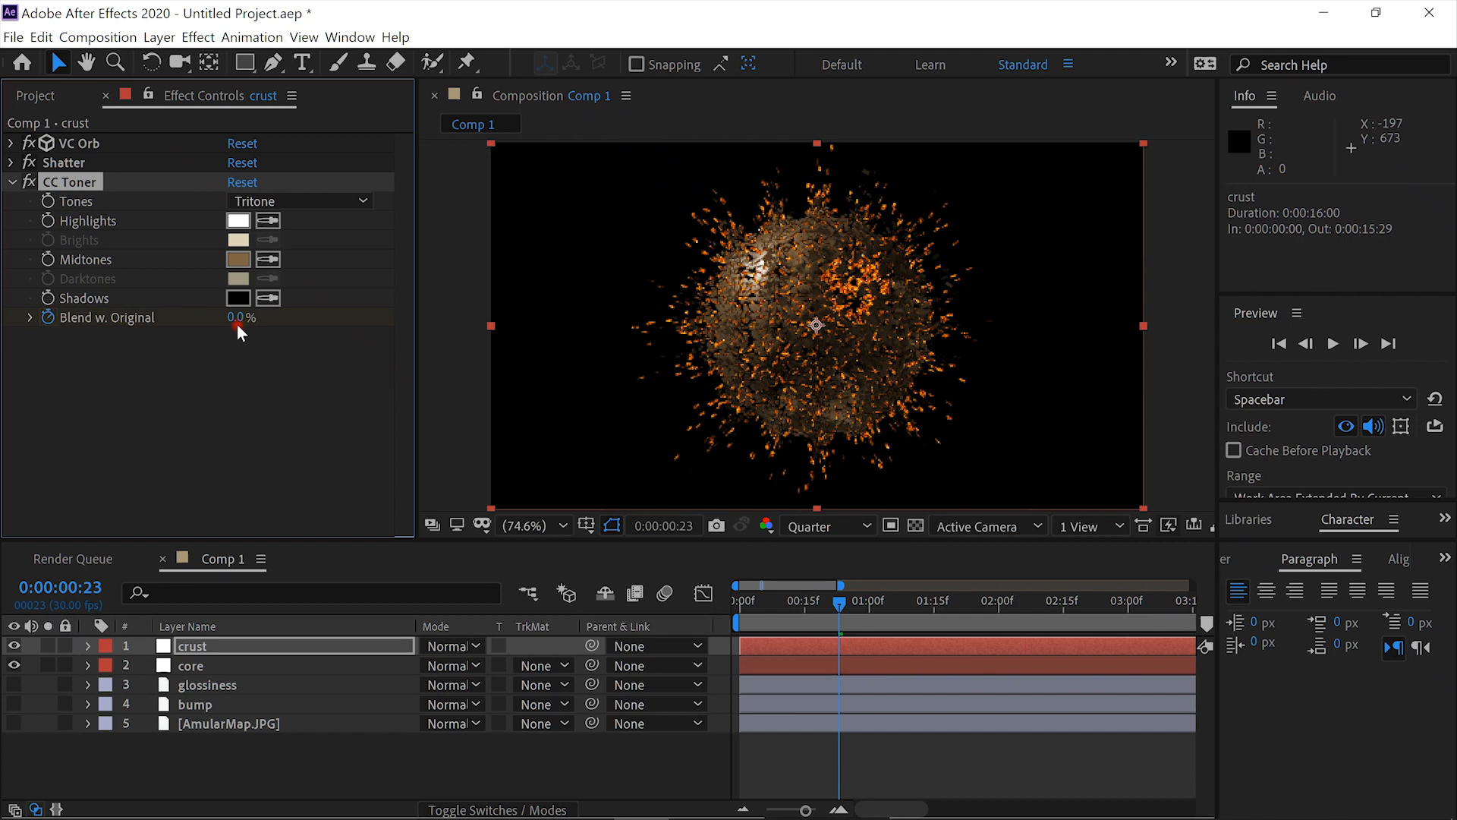
{"action": "left_click_drag", "start_coordinate": [238, 323], "coordinate": [481, 331]}
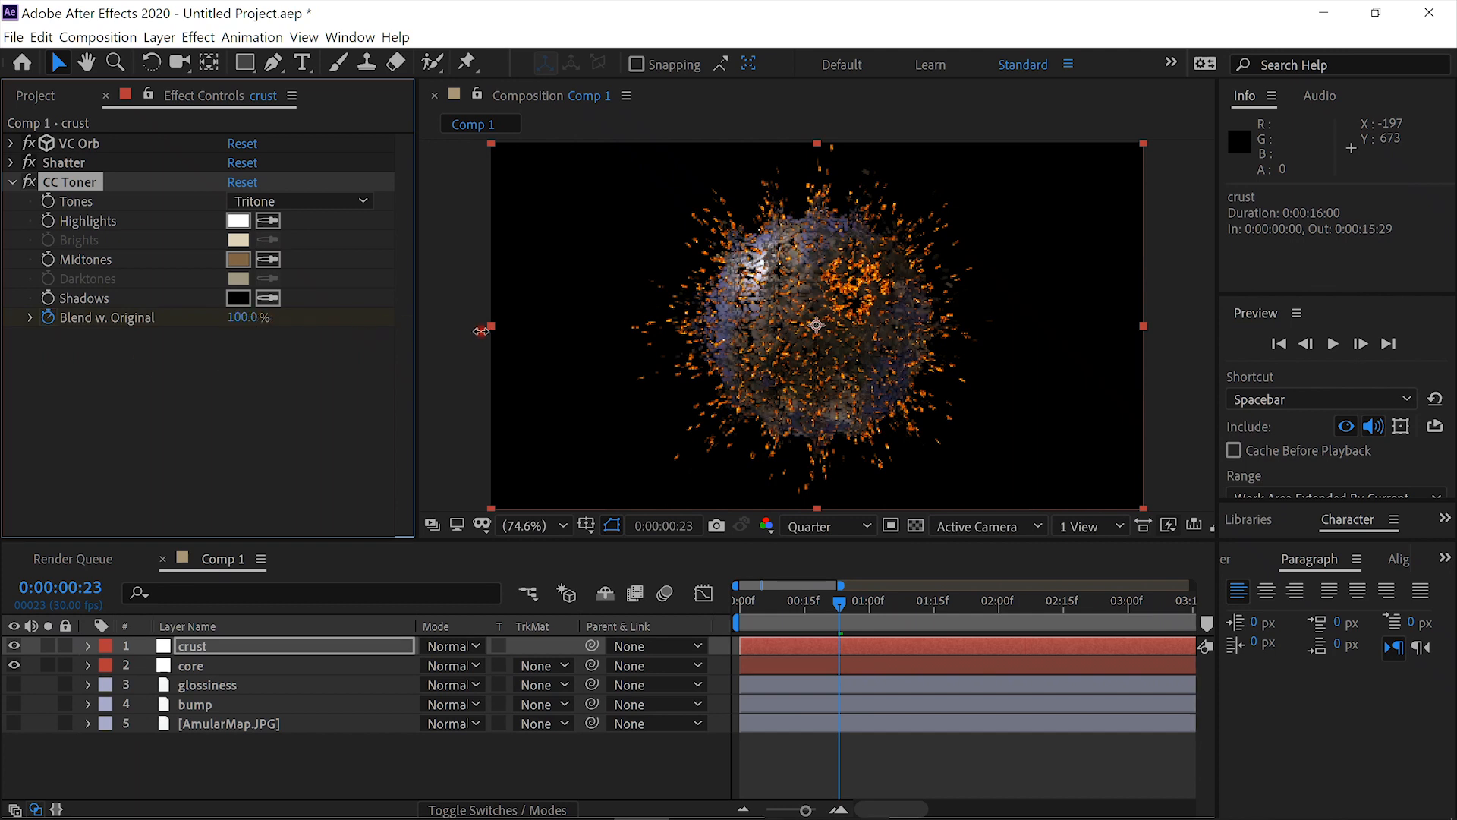
{"action": "left_click", "coordinate": [871, 609]}
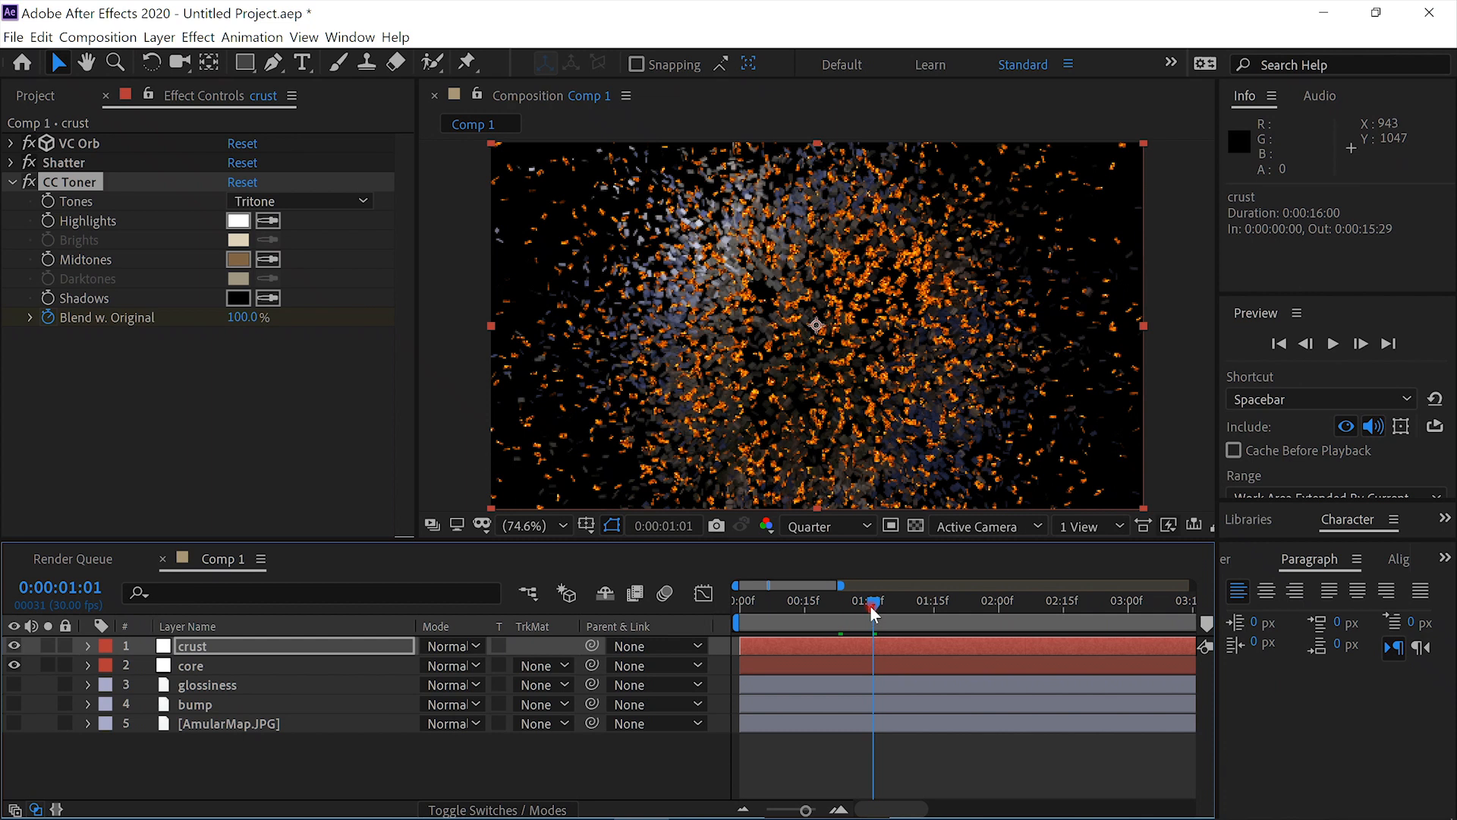
{"action": "left_click_drag", "start_coordinate": [872, 607], "coordinate": [863, 607]}
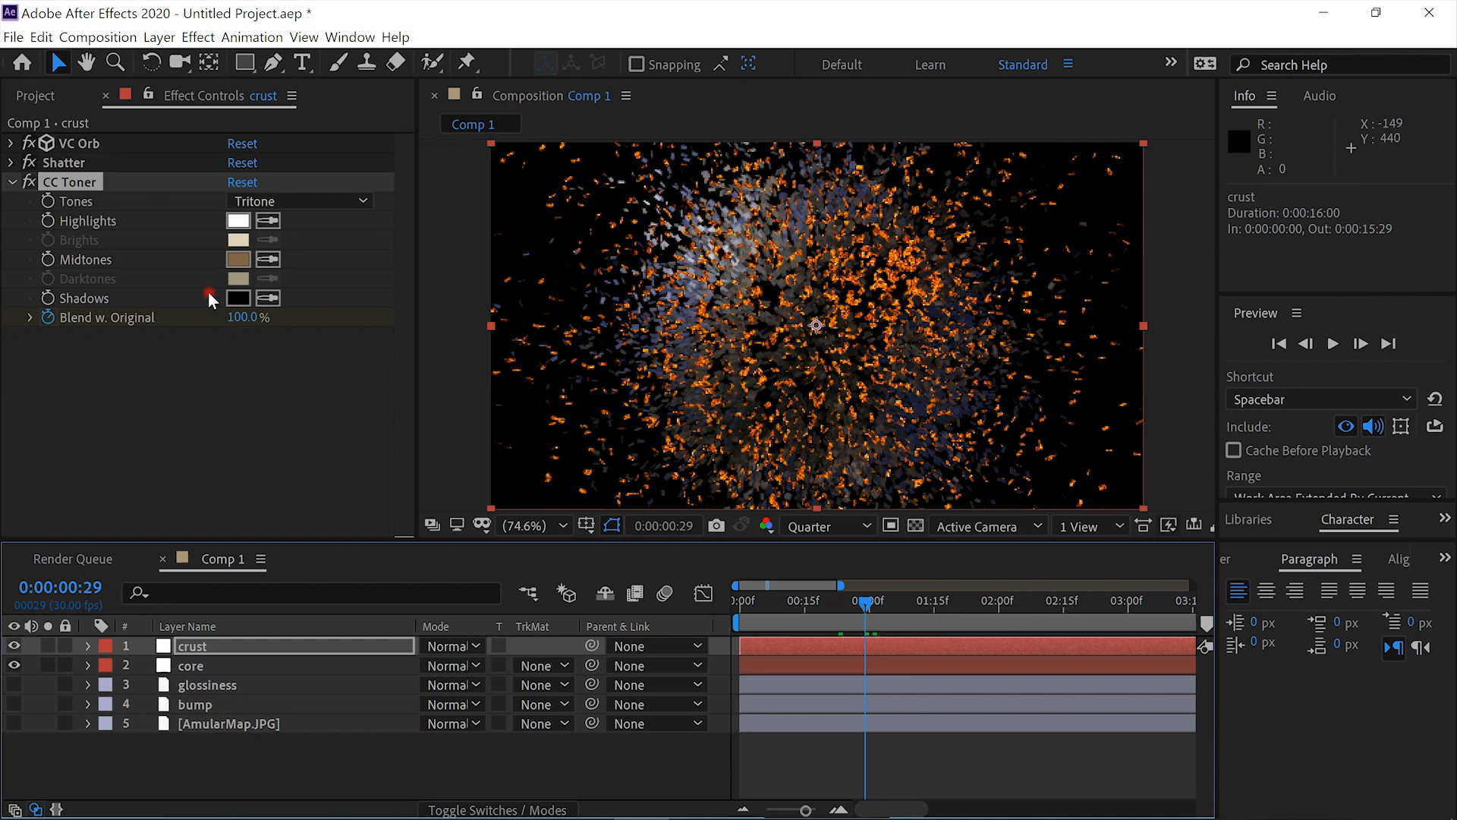
- Set the crust's CC Toner Blend w. Original to 0% at 0:00:00:29 and return to the first frame
{"action": "left_click_drag", "start_coordinate": [231, 322], "coordinate": [4, 313]}
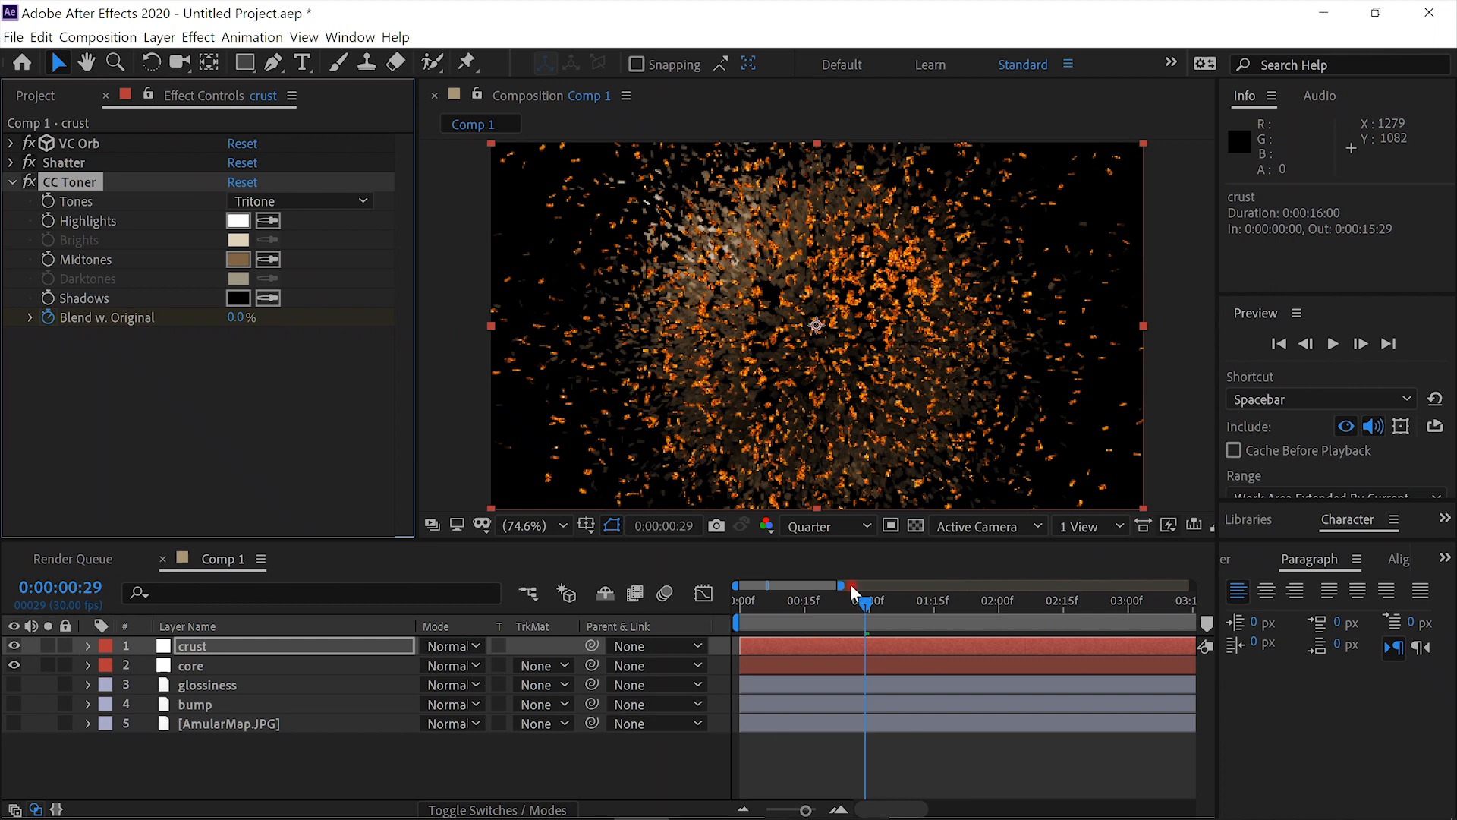
{"action": "left_click_drag", "start_coordinate": [837, 585], "coordinate": [1211, 585]}
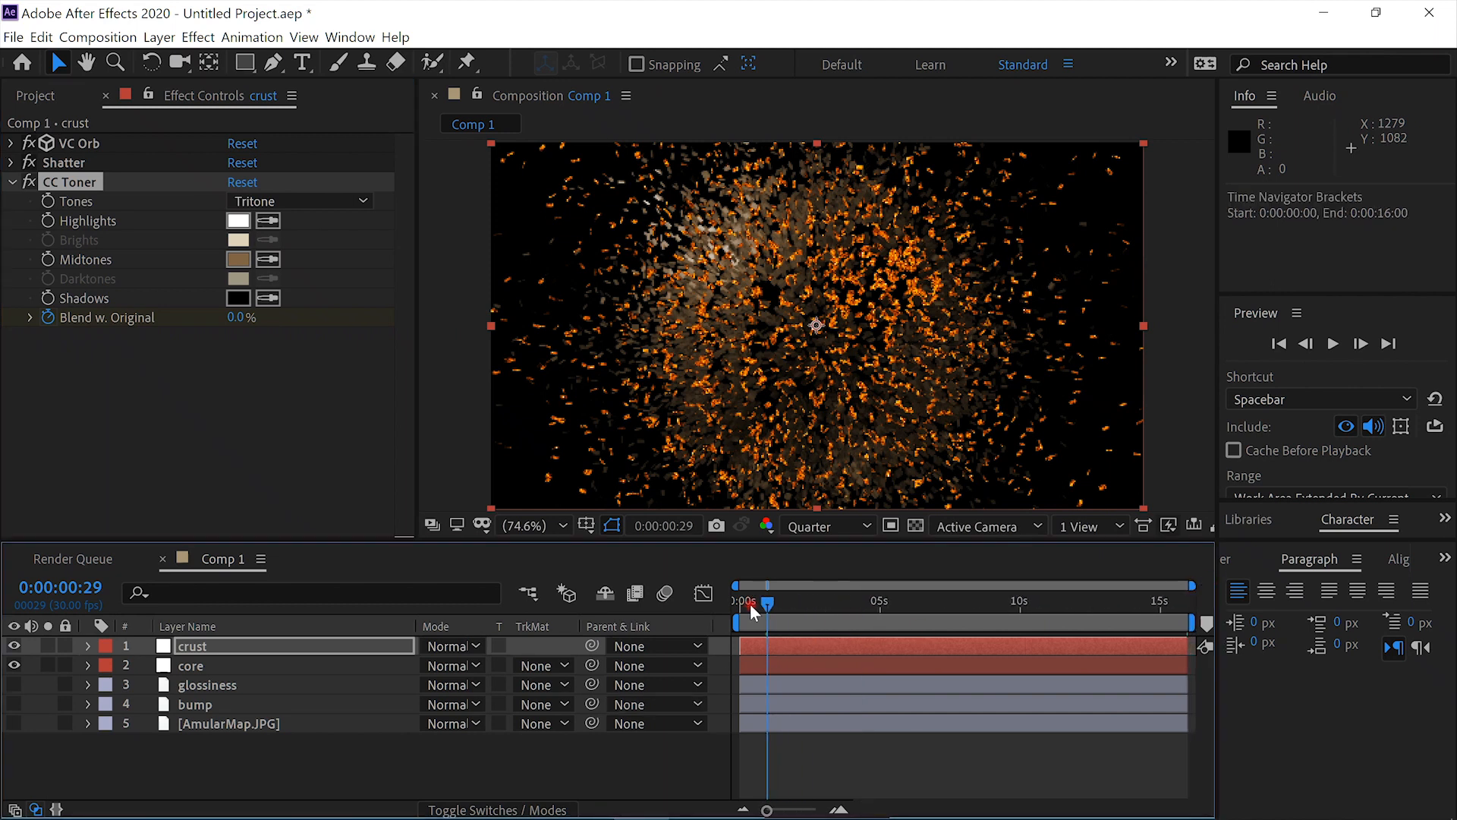
{"action": "left_click_drag", "start_coordinate": [765, 605], "coordinate": [685, 599]}
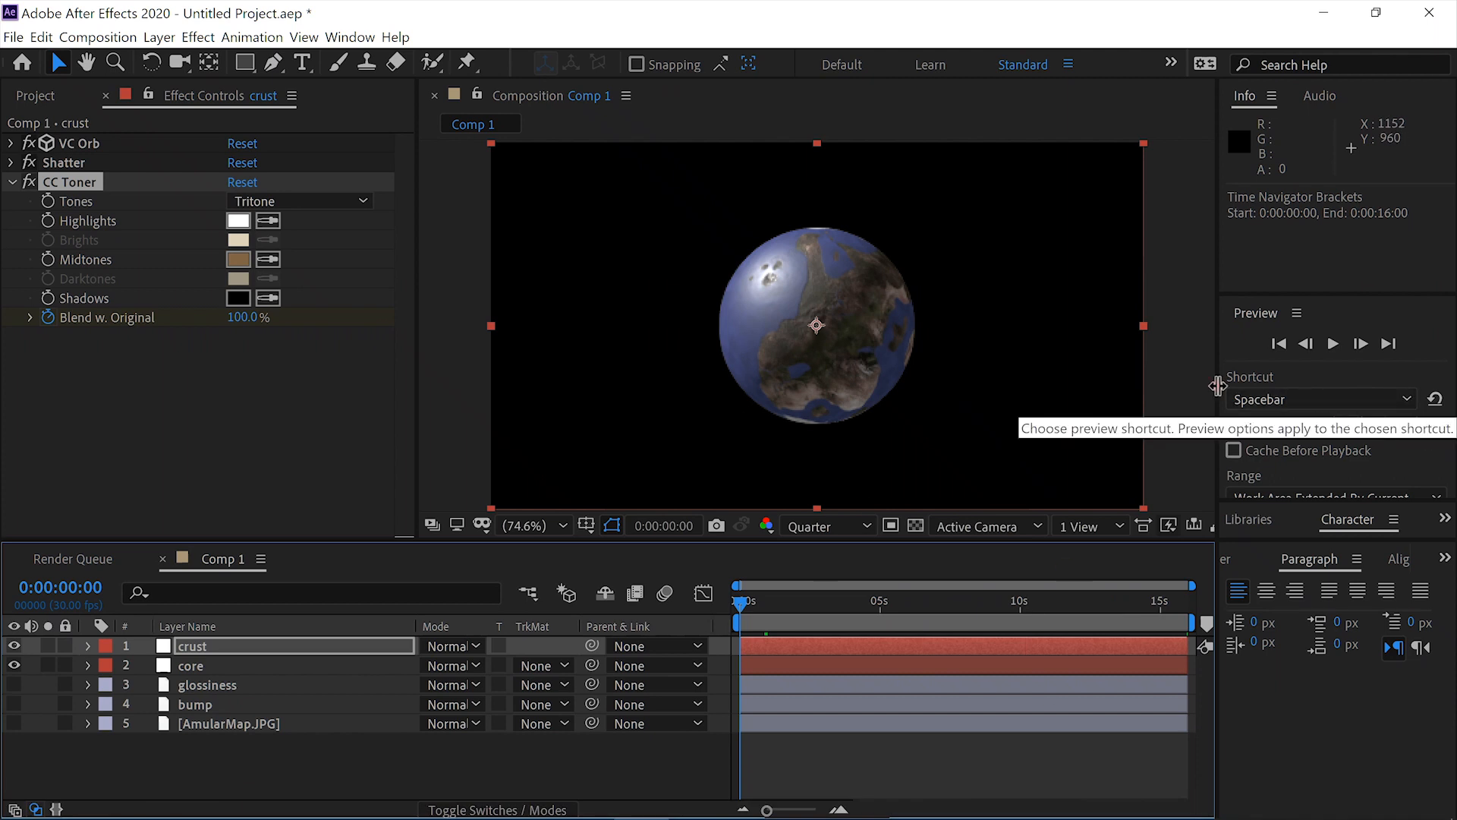
- Pre-compose all five layers into Pre-comp 1 with all attributes moved, and go back to Comp 1
{"action": "left_click", "coordinate": [211, 718], "text": "shift"}
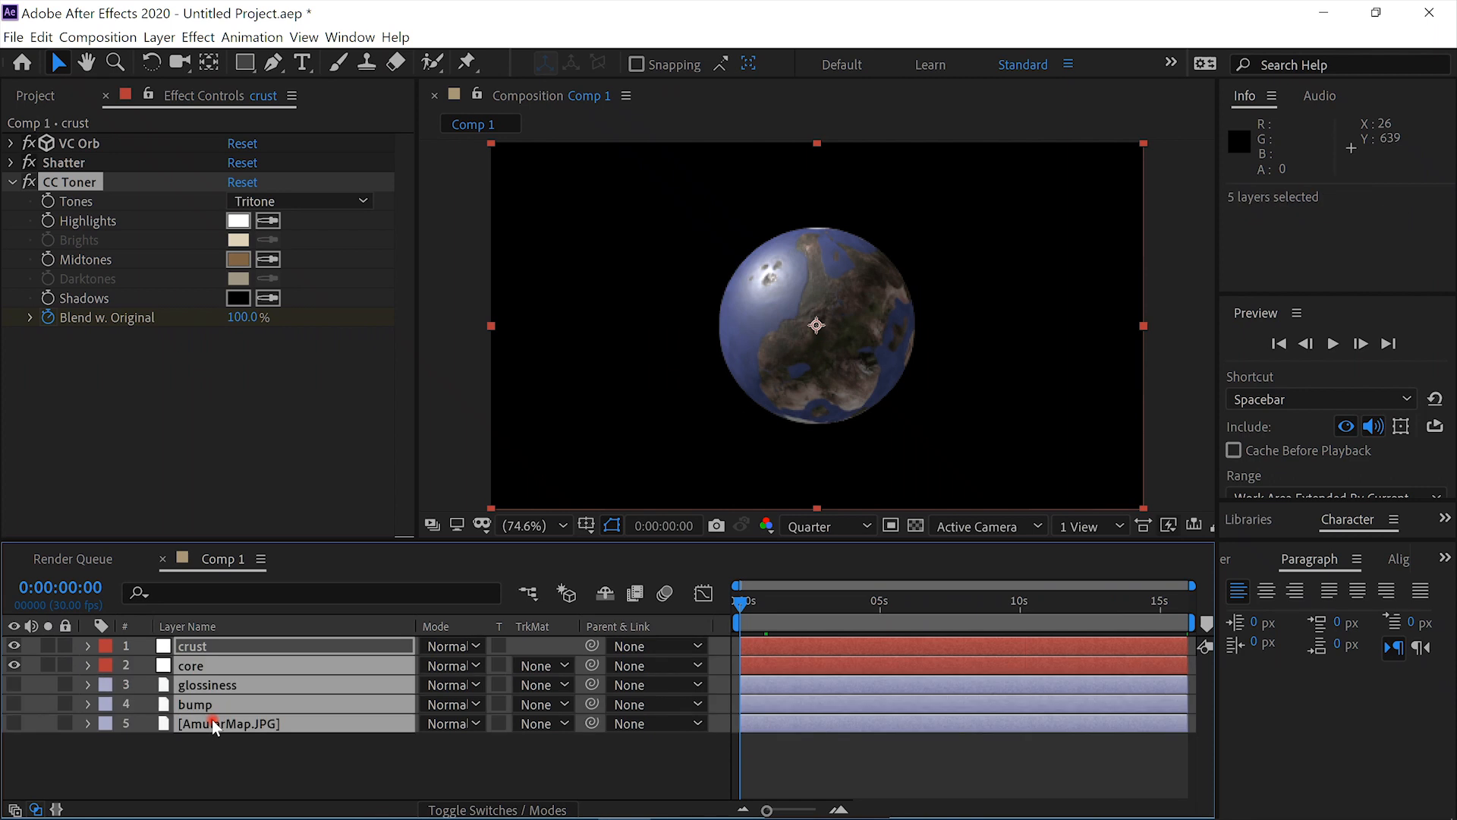
{"action": "key", "text": "ctrl+shift+c"}
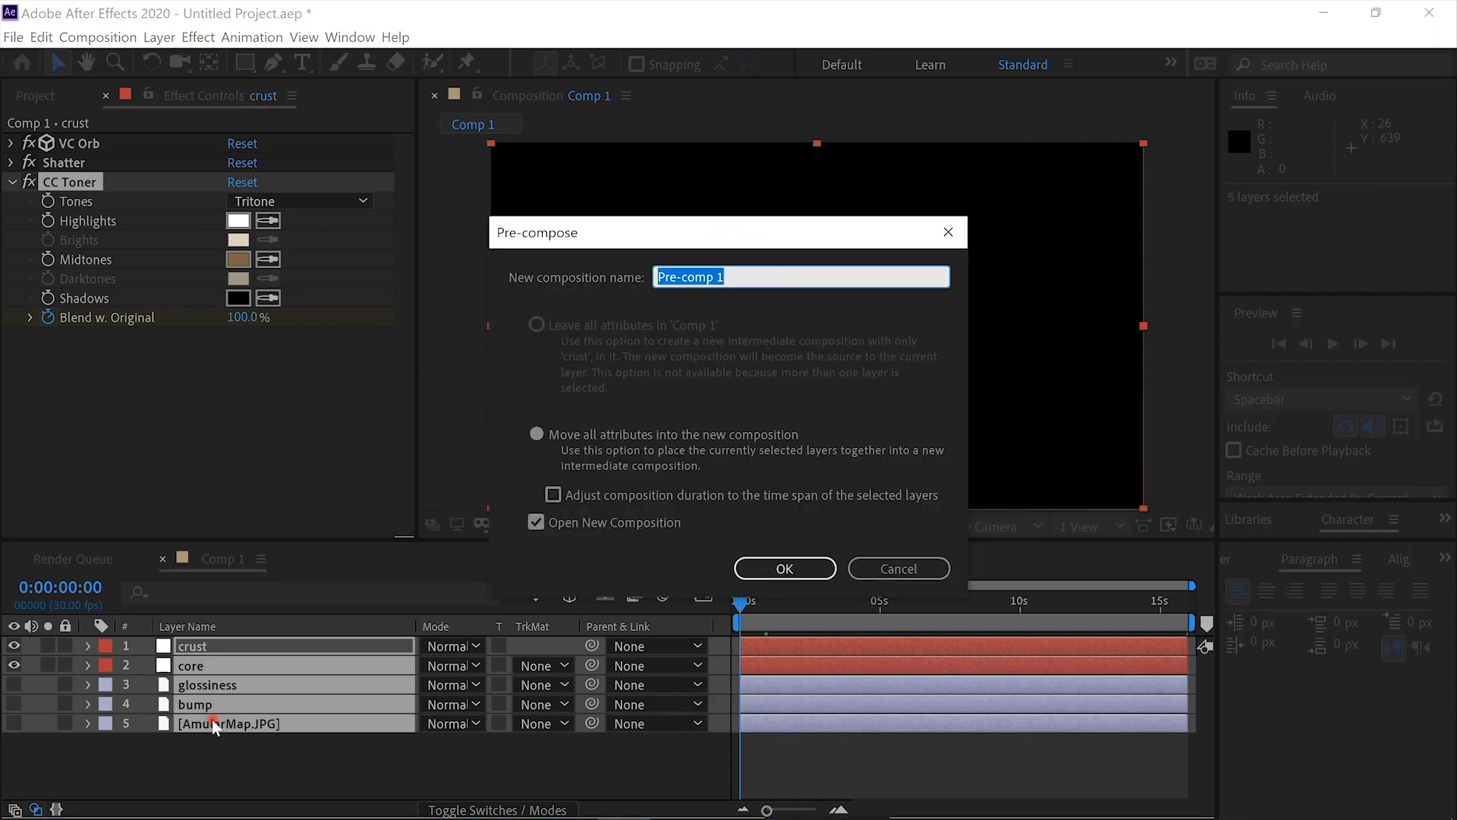
{"action": "key", "text": "Return"}
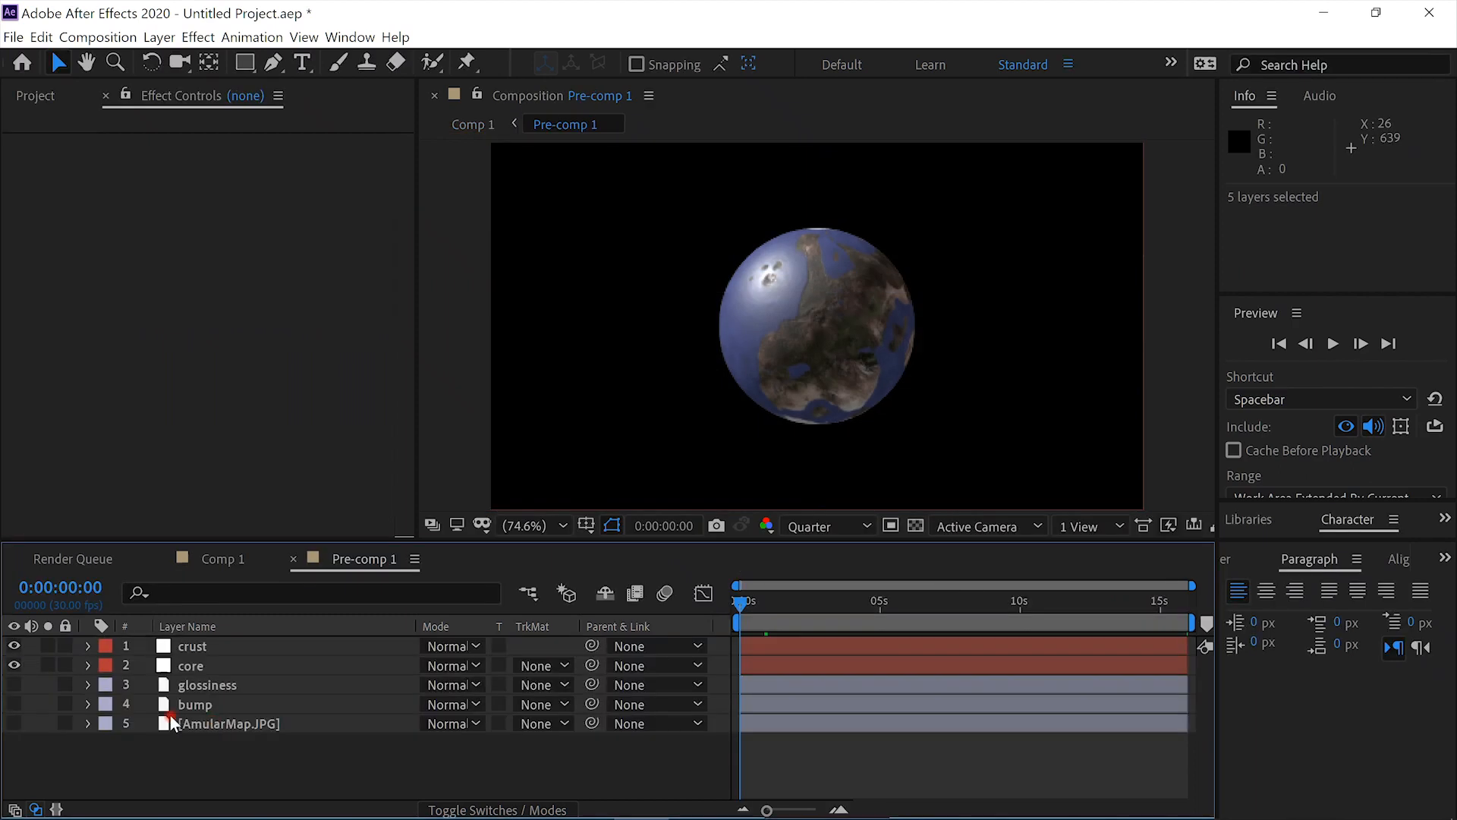
{"action": "left_click", "coordinate": [219, 558]}
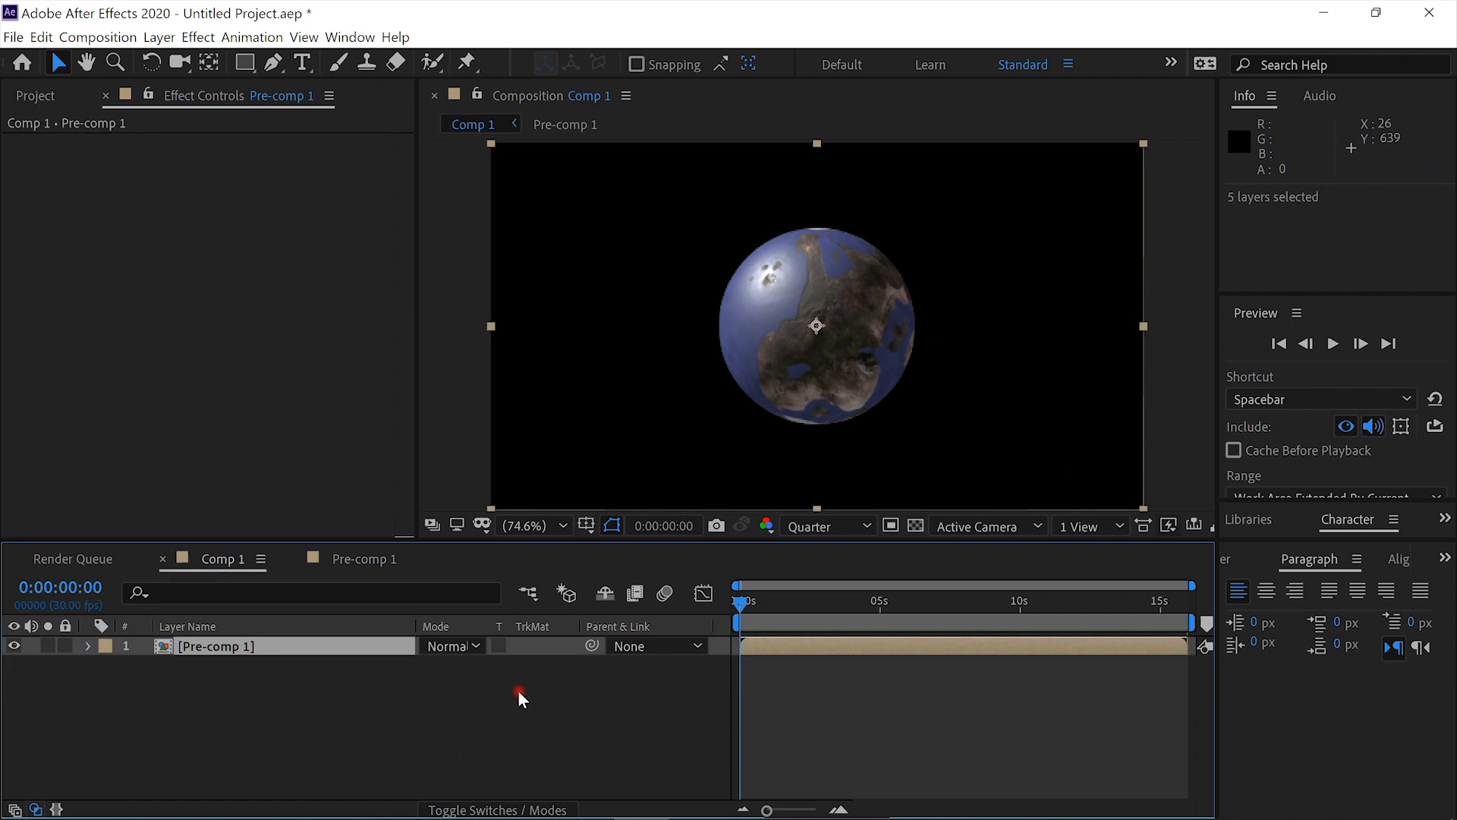
- Enable time remapping on the Pre-comp 1 layer
{"action": "right_click", "coordinate": [323, 641]}
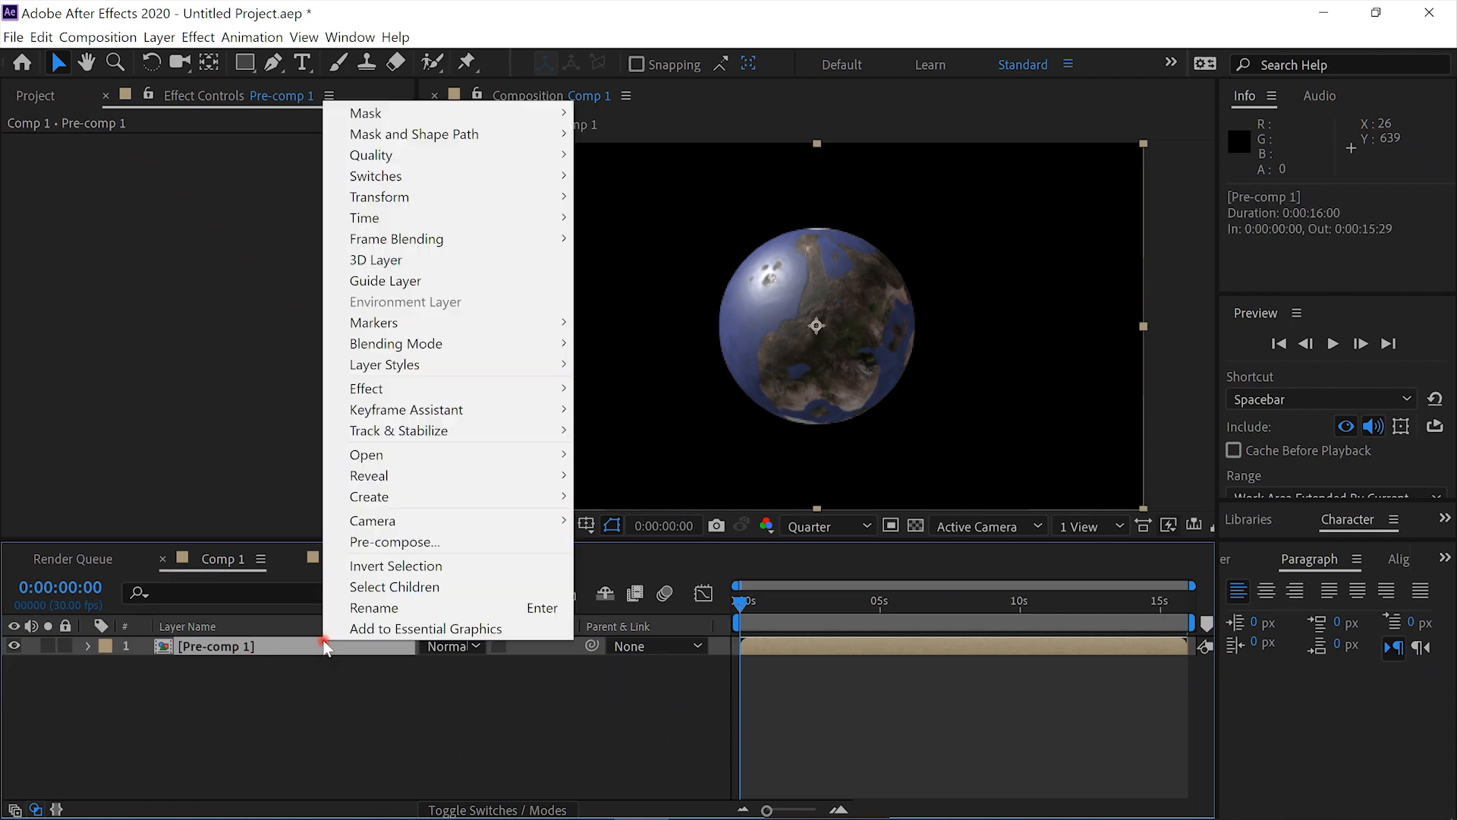
{"action": "mouse_move", "coordinate": [509, 221]}
{"action": "left_click", "coordinate": [653, 218]}
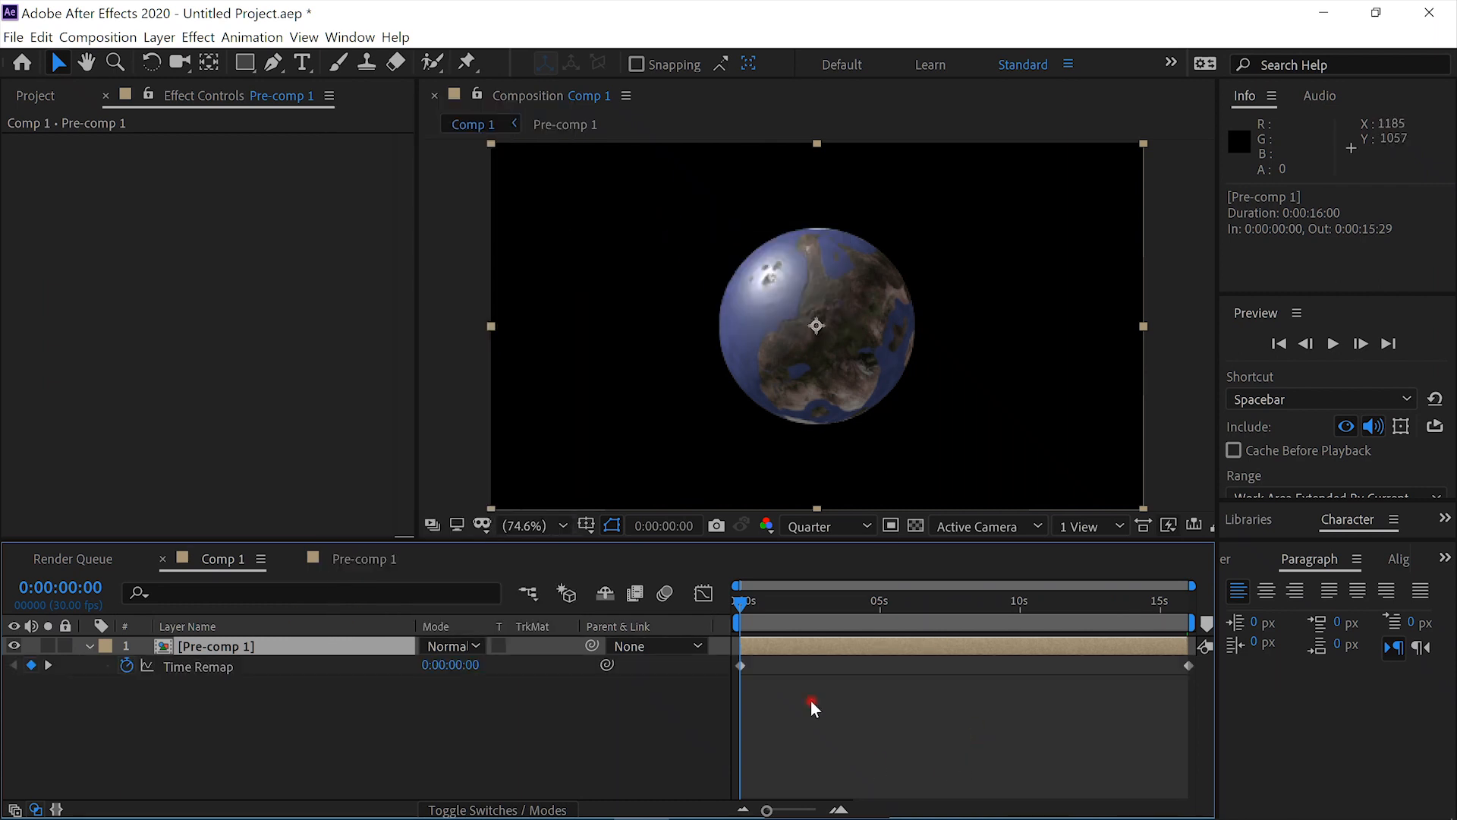
- Find the frame where most debris has left the view and add a Time Remap keyframe at 0:00:02:18
{"action": "left_click_drag", "start_coordinate": [1190, 586], "coordinate": [923, 598]}
{"action": "left_click_drag", "start_coordinate": [749, 605], "coordinate": [1282, 594]}
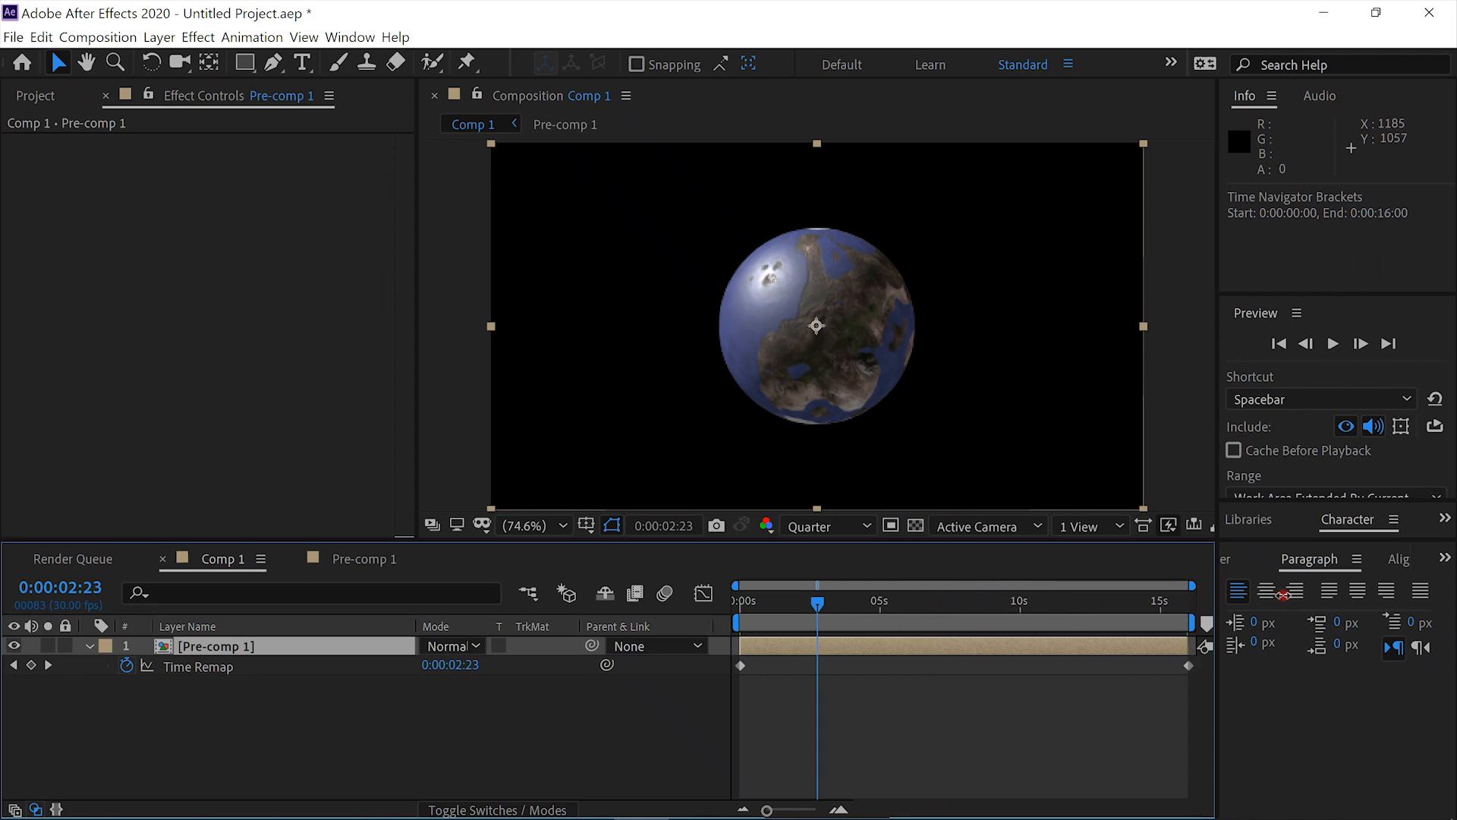
{"action": "left_click", "coordinate": [879, 607]}
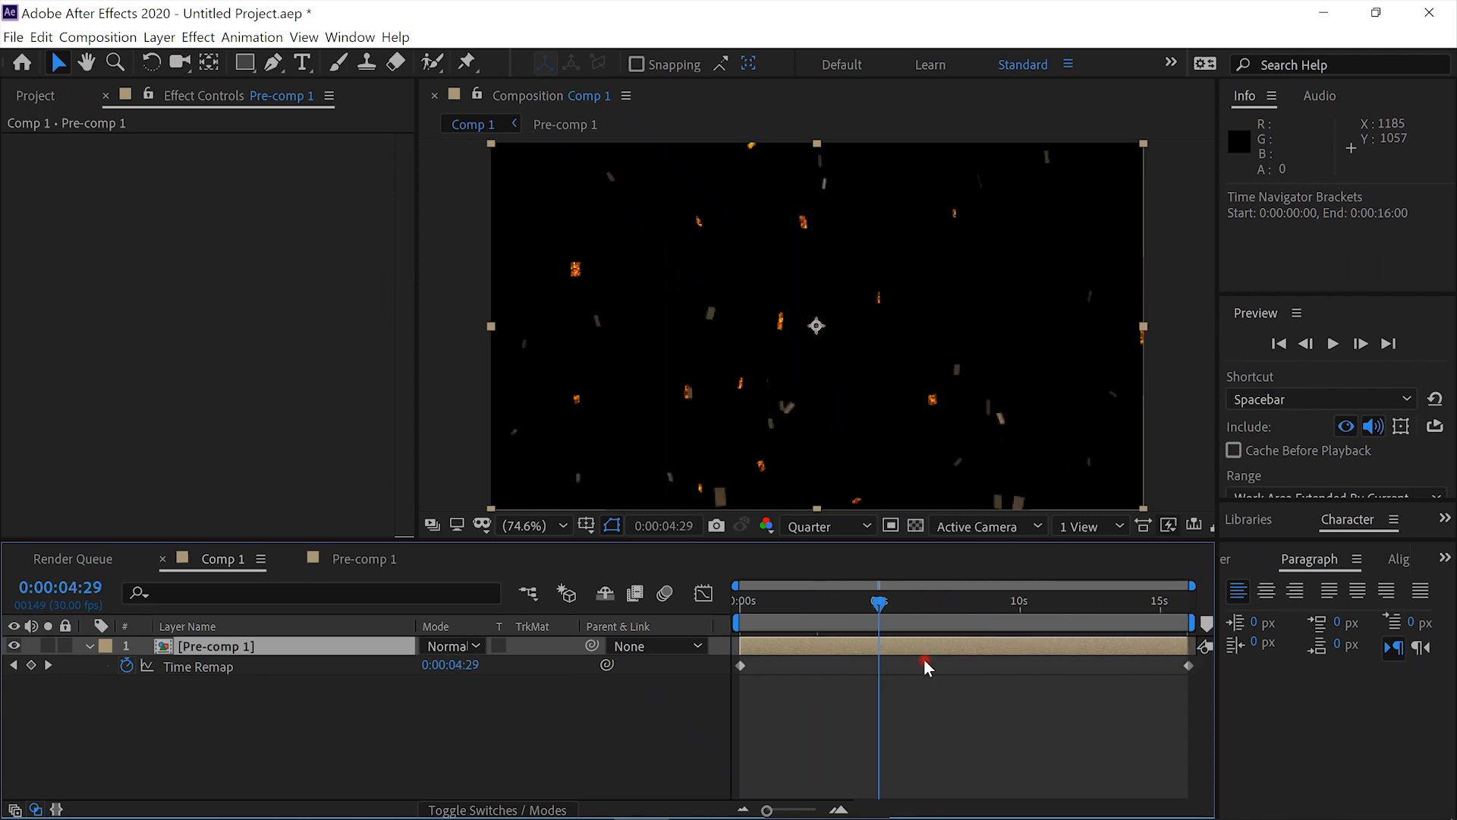
{"action": "left_click", "coordinate": [822, 601]}
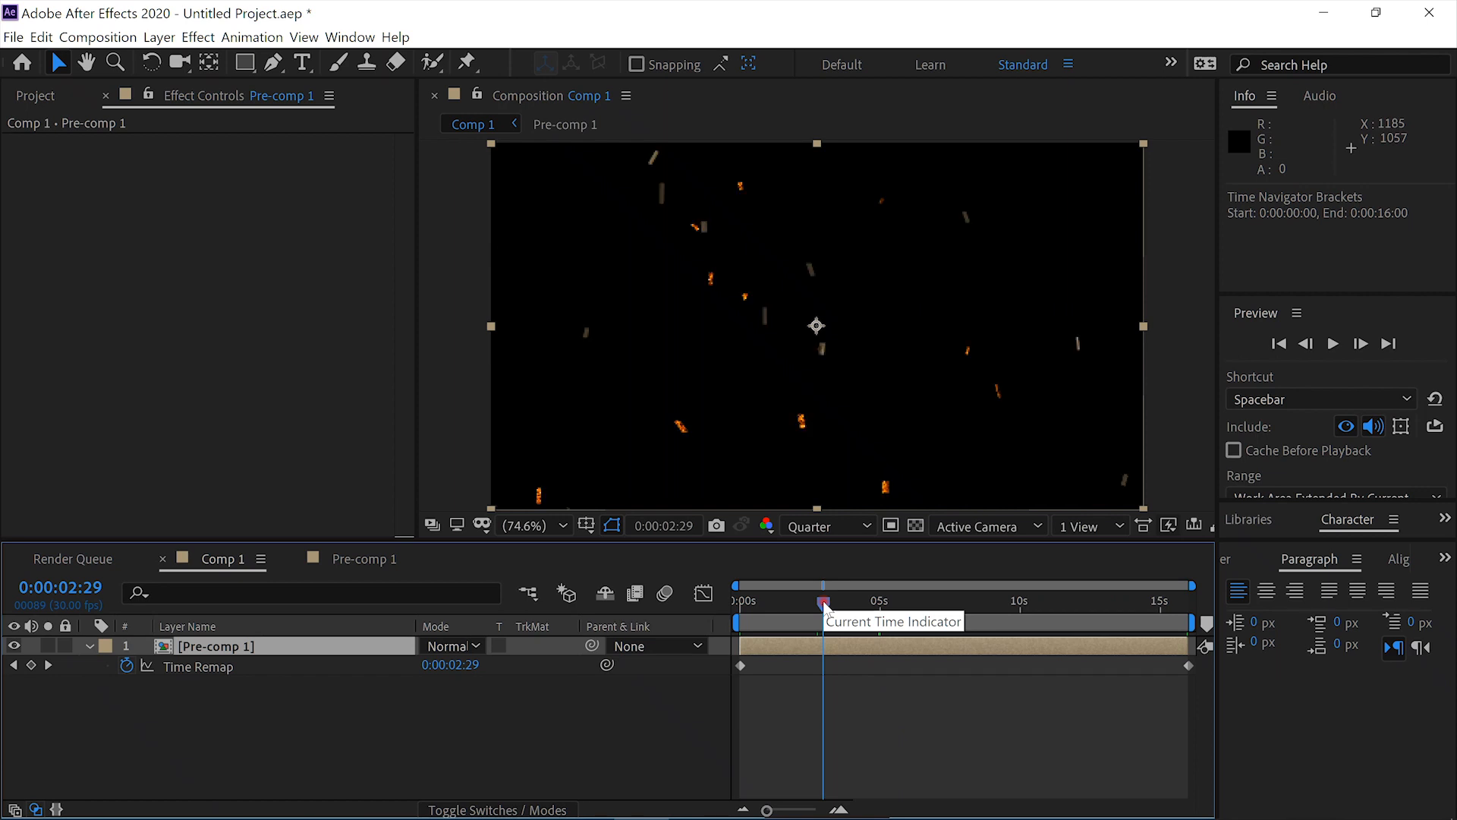
{"action": "left_click", "coordinate": [796, 600]}
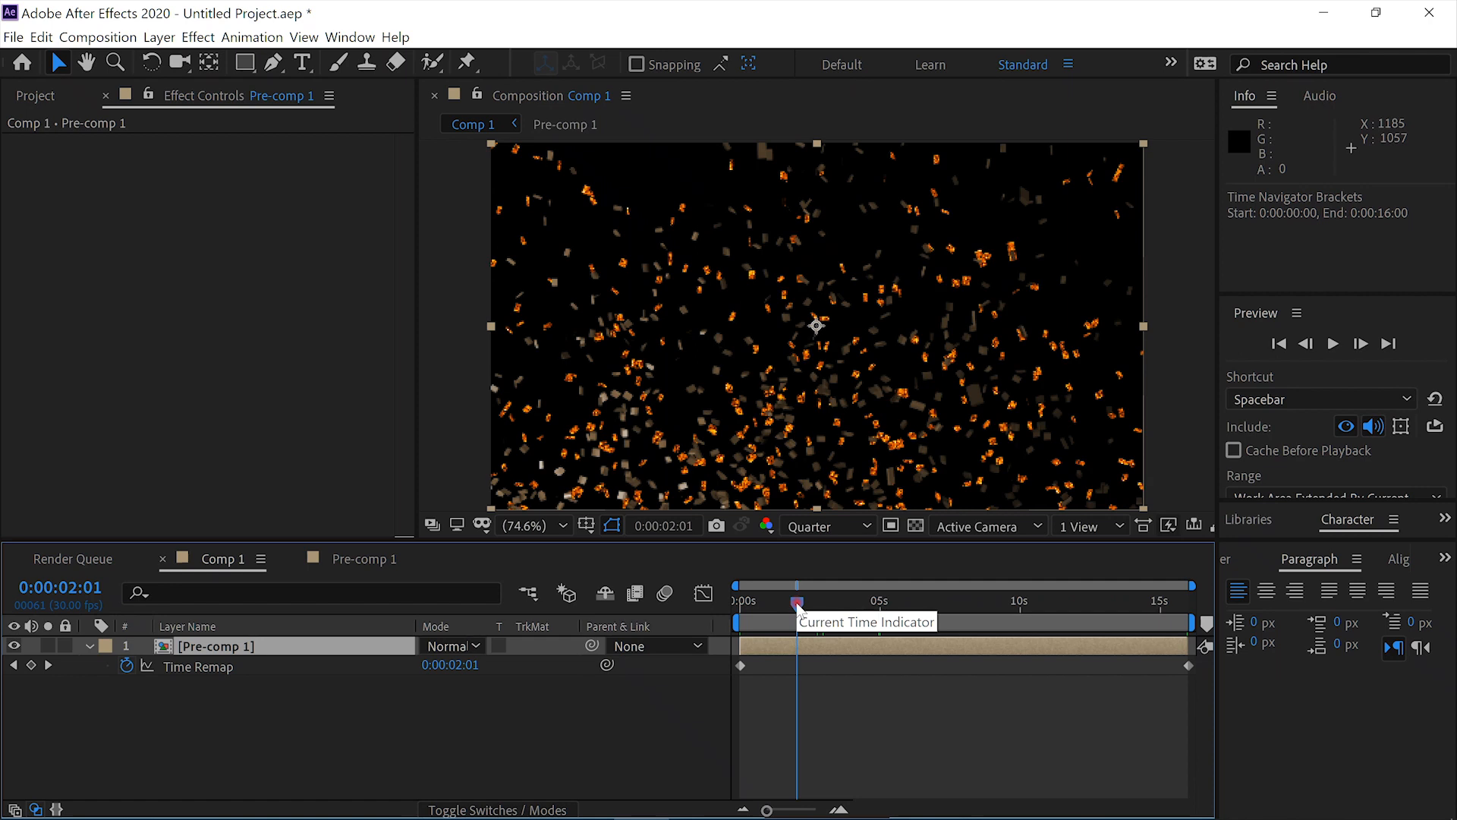
{"action": "left_click", "coordinate": [813, 601]}
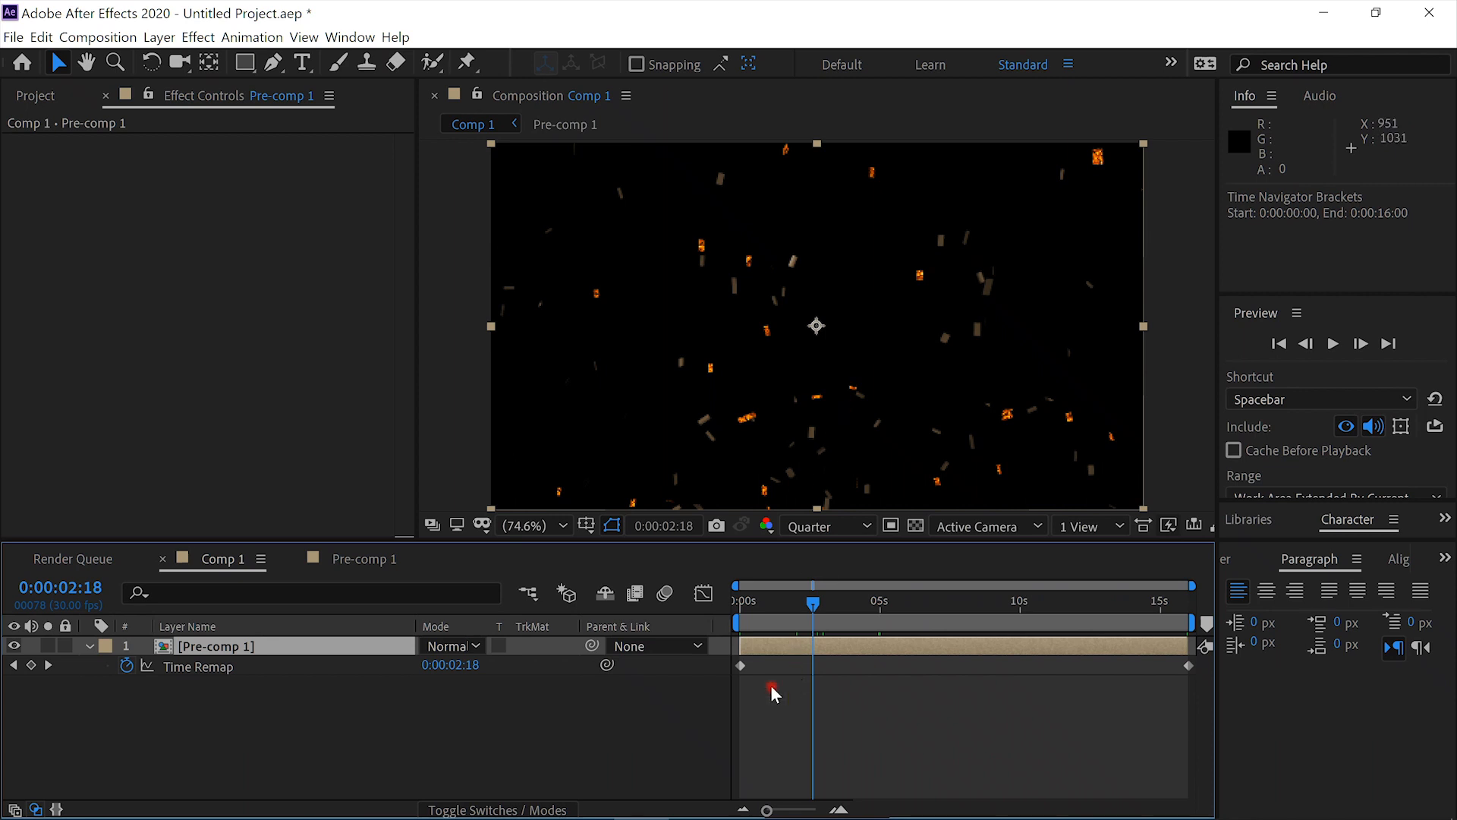
{"action": "left_click", "coordinate": [31, 665]}
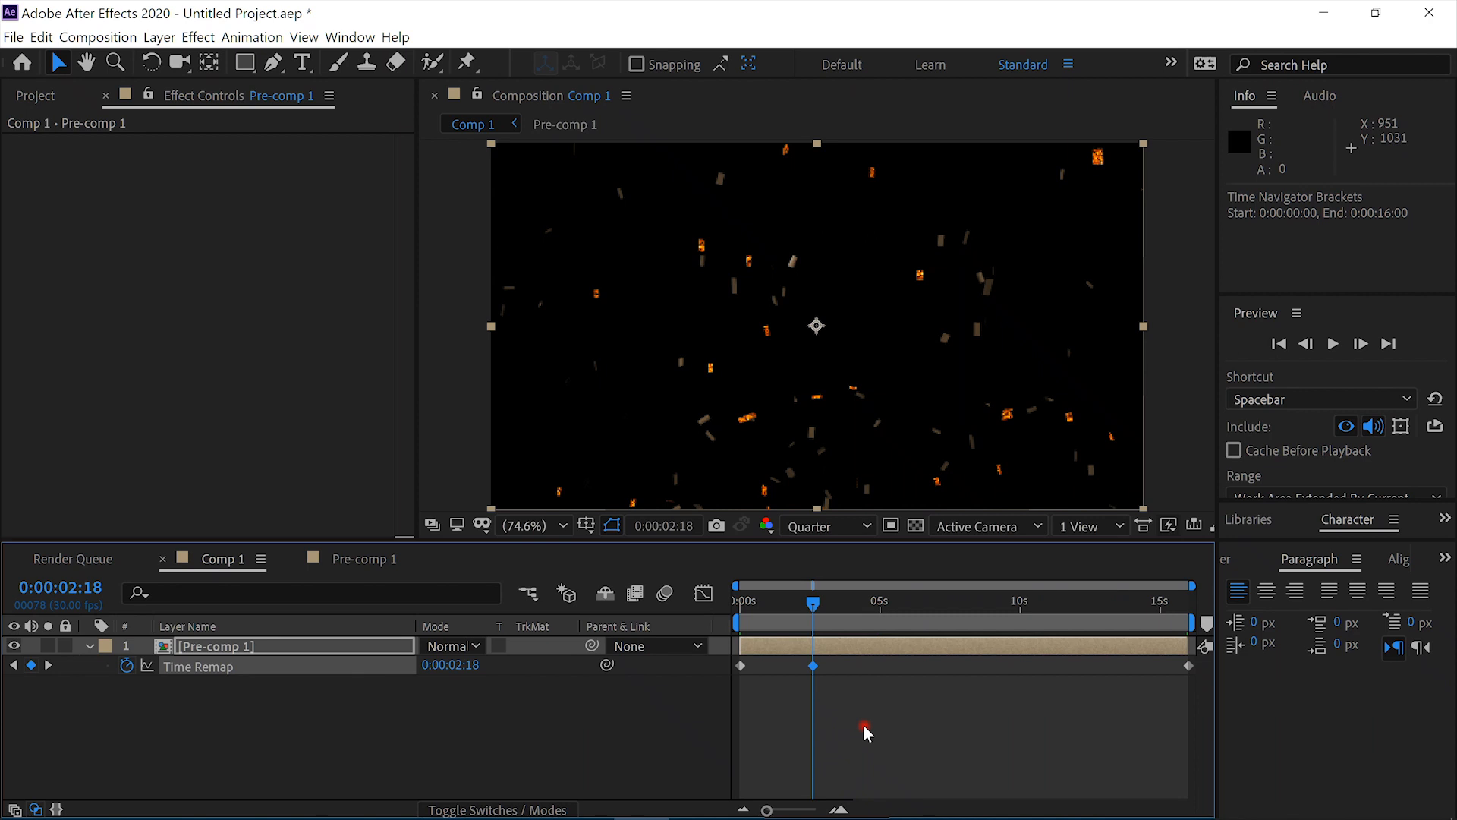
- Shift the final Time Remap keyframe past the layer's end and move the 0:00:02:18 keyframe to the end to slow the explosion
{"action": "left_click", "coordinate": [1188, 665]}
{"action": "left_click_drag", "start_coordinate": [1188, 666], "coordinate": [1192, 667]}
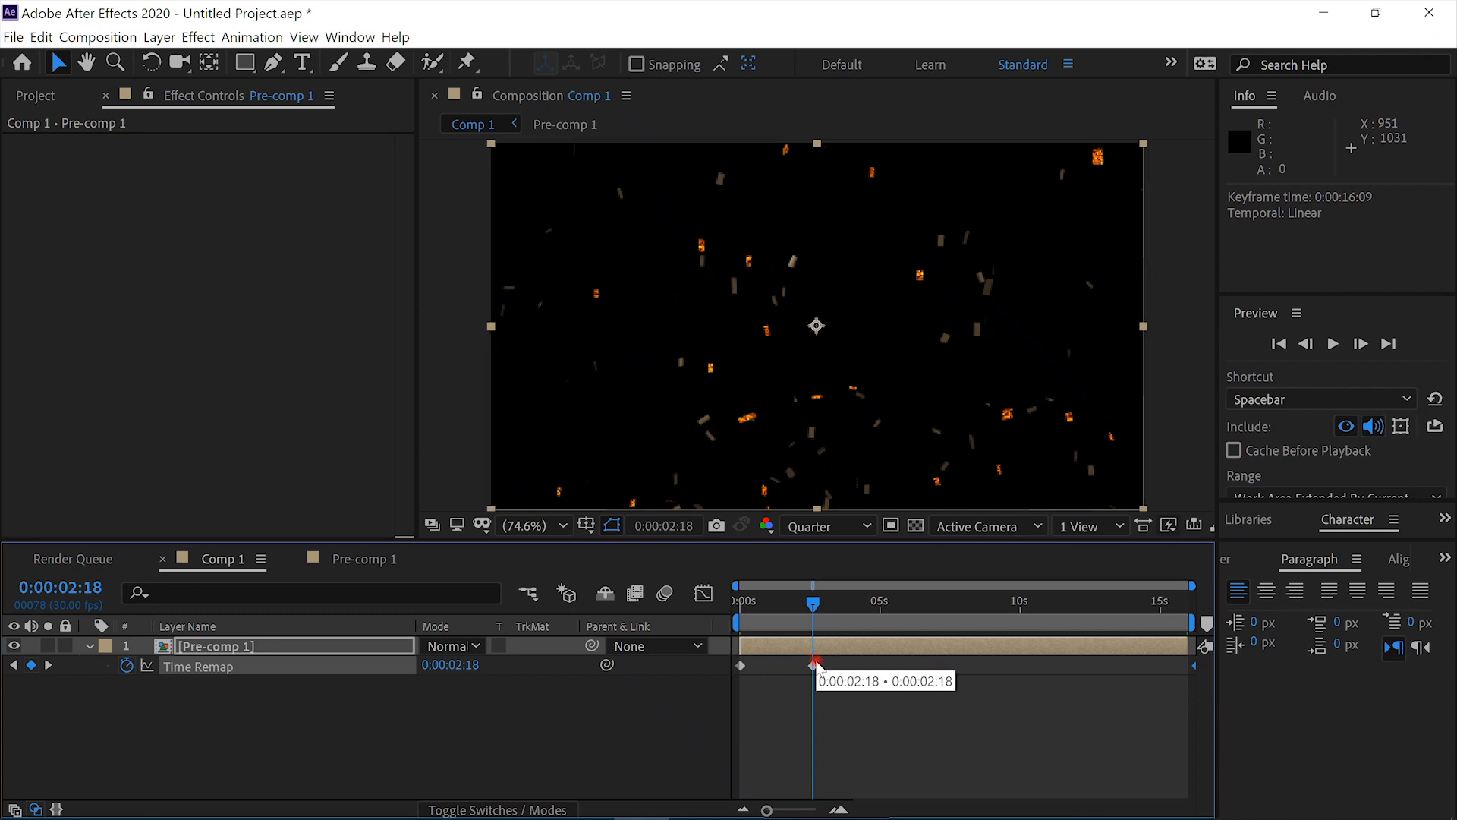
{"action": "left_click_drag", "start_coordinate": [816, 666], "coordinate": [863, 665]}
{"action": "left_click_drag", "start_coordinate": [1004, 695], "coordinate": [1194, 681]}
- Play the preview of the slowed-down explosion in Comp 1 and stop it partway
{"action": "left_click", "coordinate": [1304, 797]}
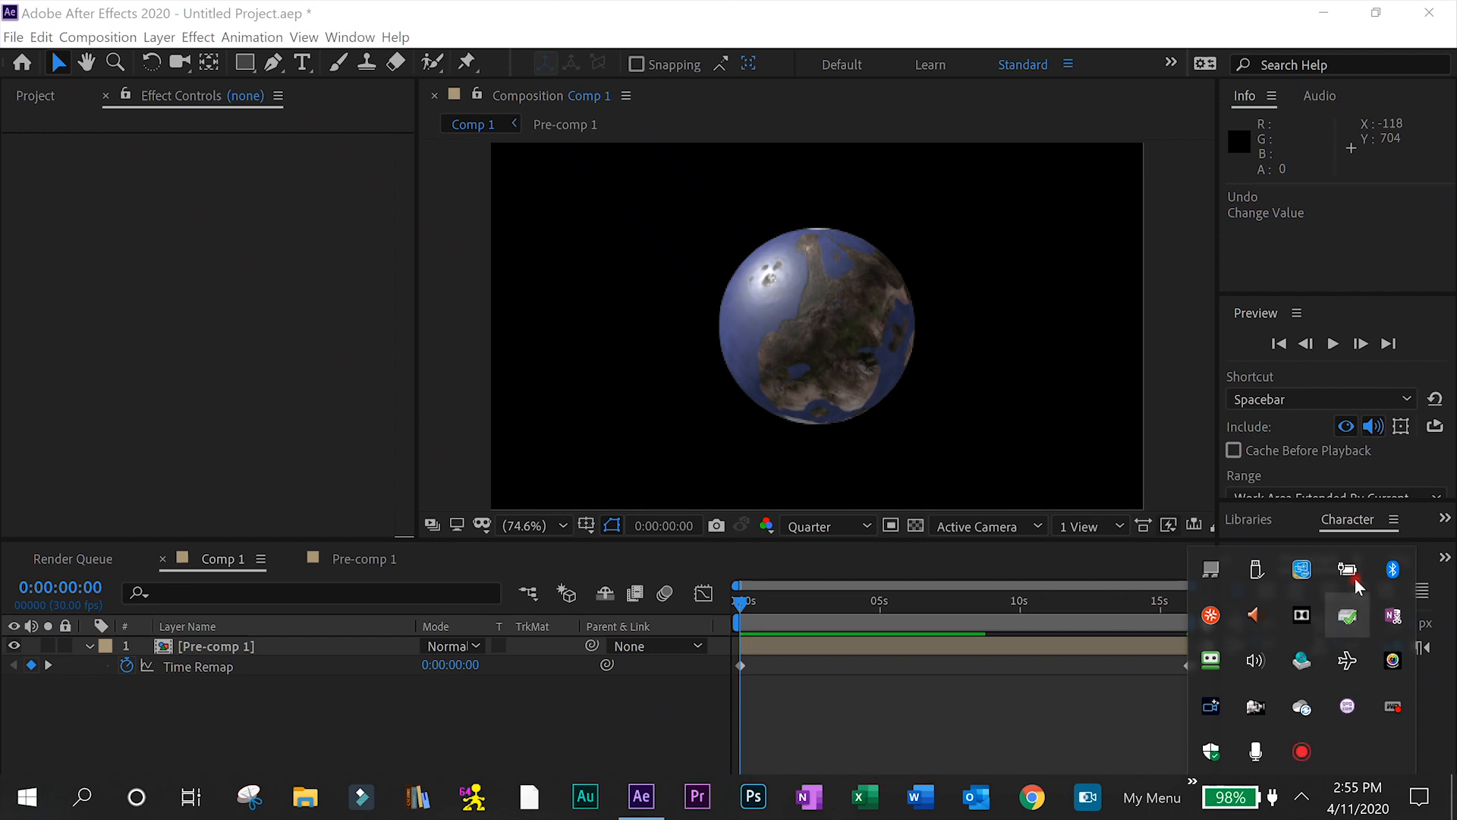
{"action": "left_click", "coordinate": [1335, 342]}
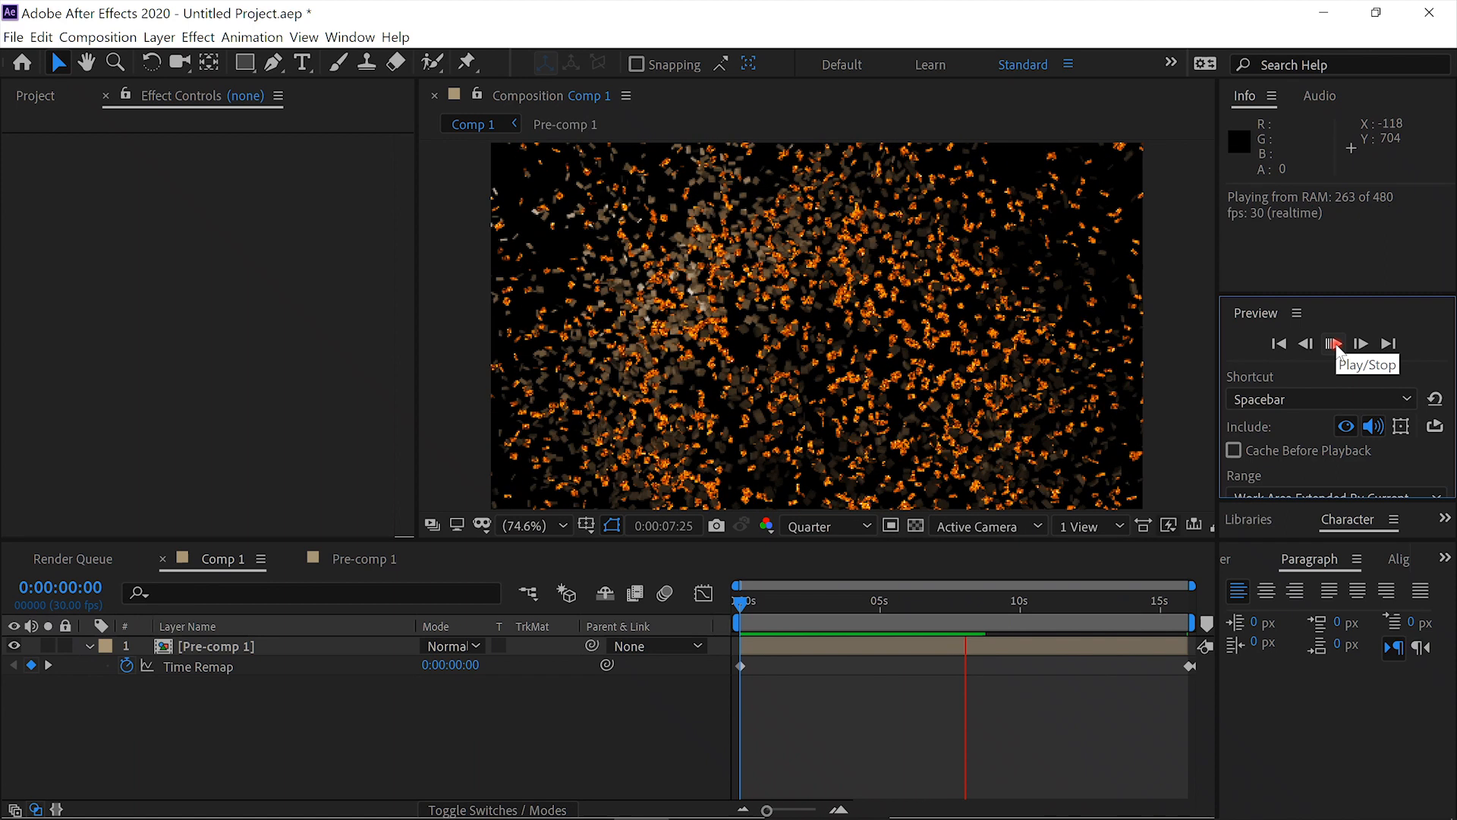
{"action": "left_click", "coordinate": [1336, 345]}
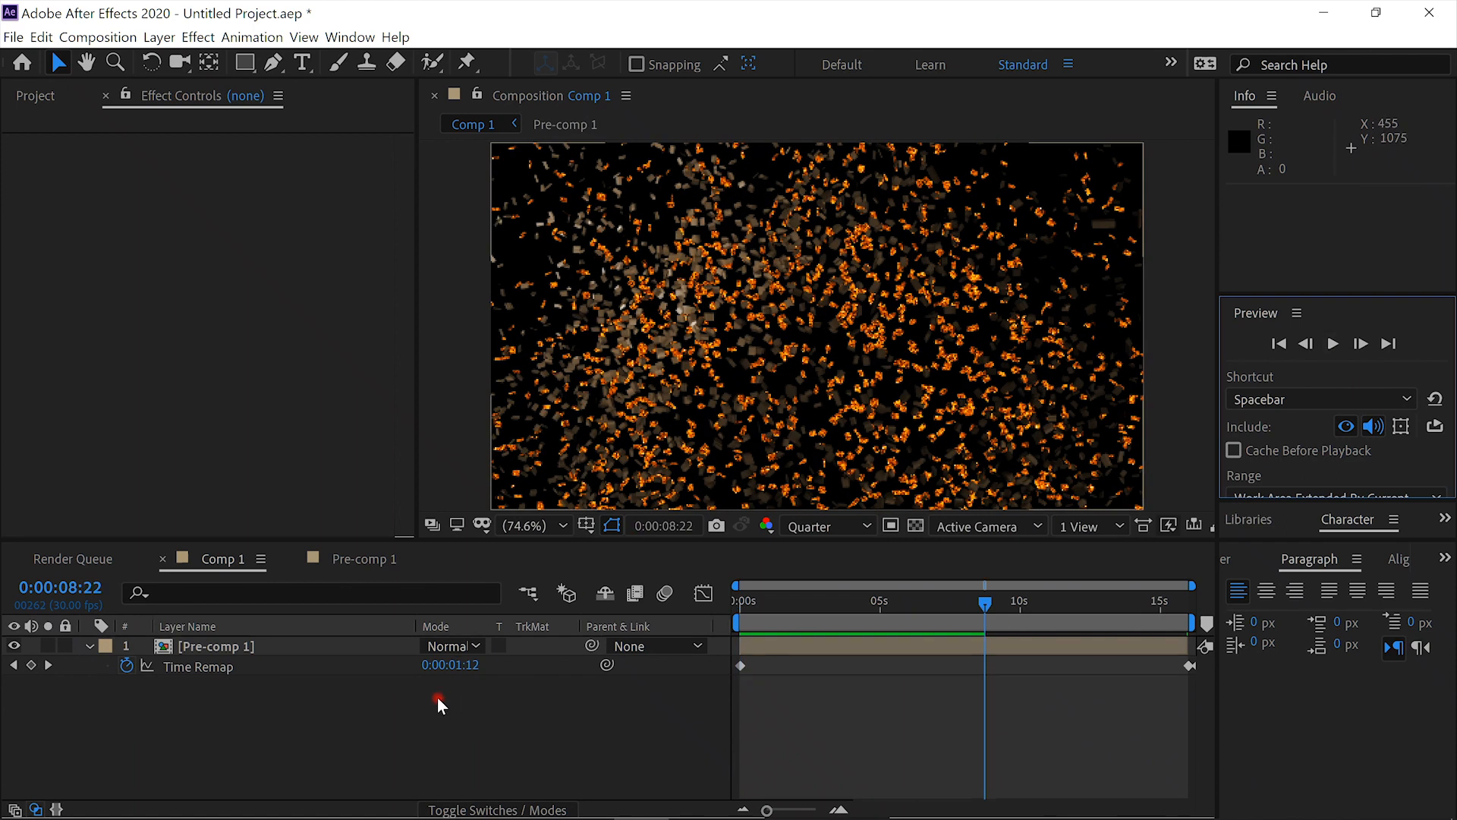
- In Pre-comp 1, set the Gravity in the crust layer's Shatter physics to 0
{"action": "left_click", "coordinate": [359, 559]}
{"action": "left_click", "coordinate": [258, 647]}
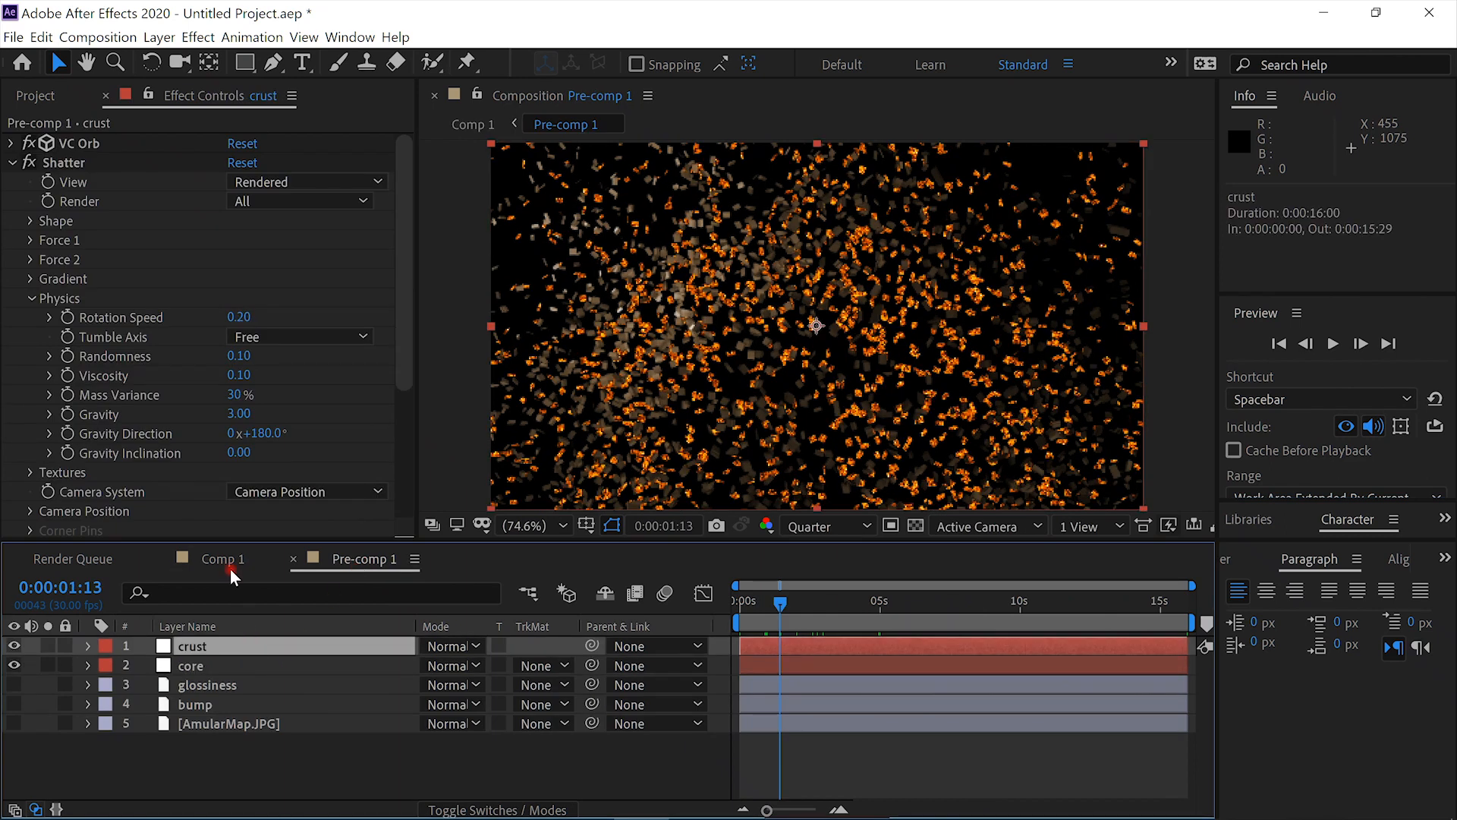
{"action": "left_click", "coordinate": [32, 297]}
{"action": "left_click", "coordinate": [32, 297]}
{"action": "left_click", "coordinate": [31, 297]}
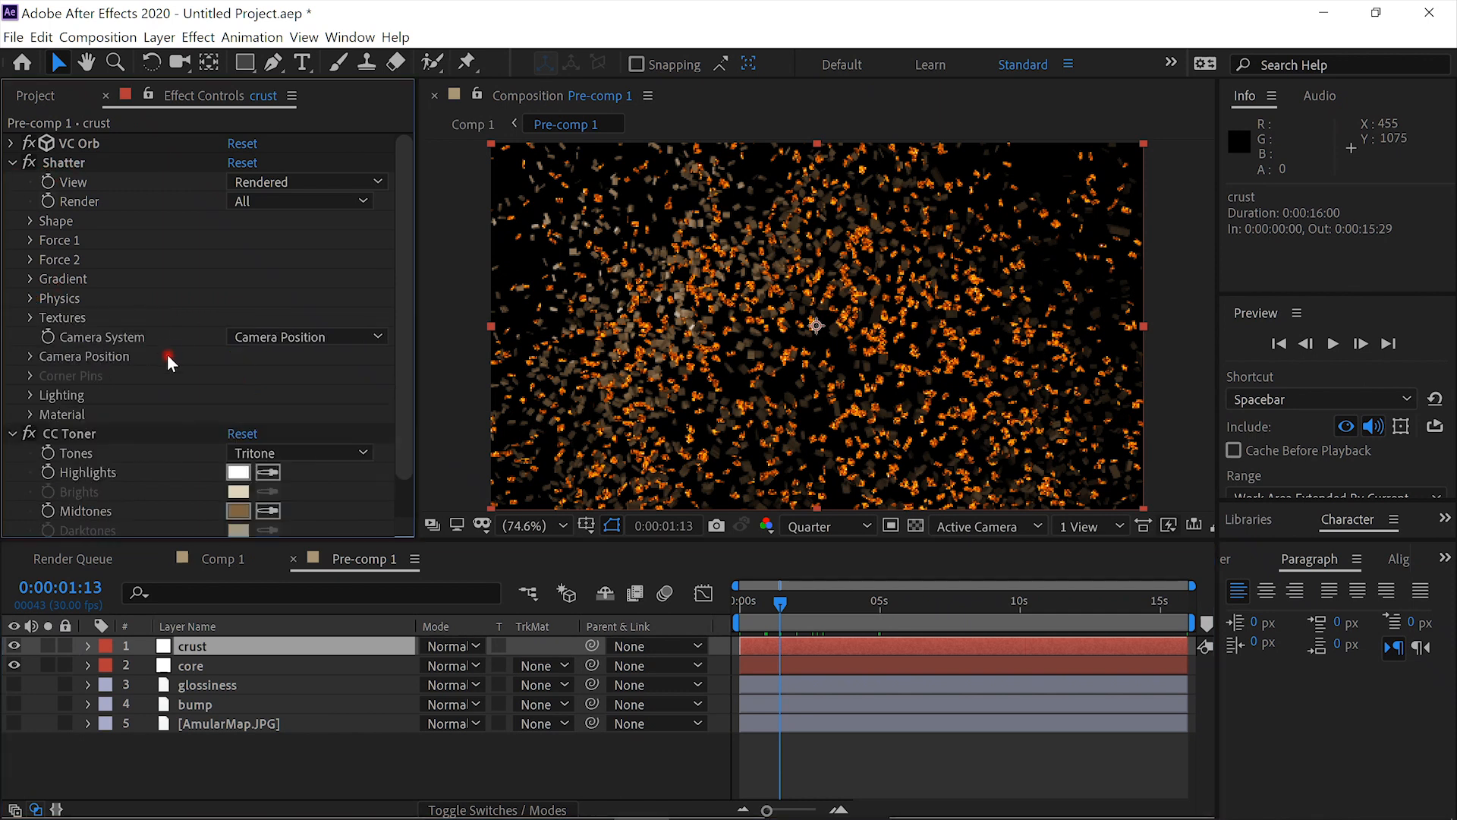
{"action": "left_click", "coordinate": [29, 298]}
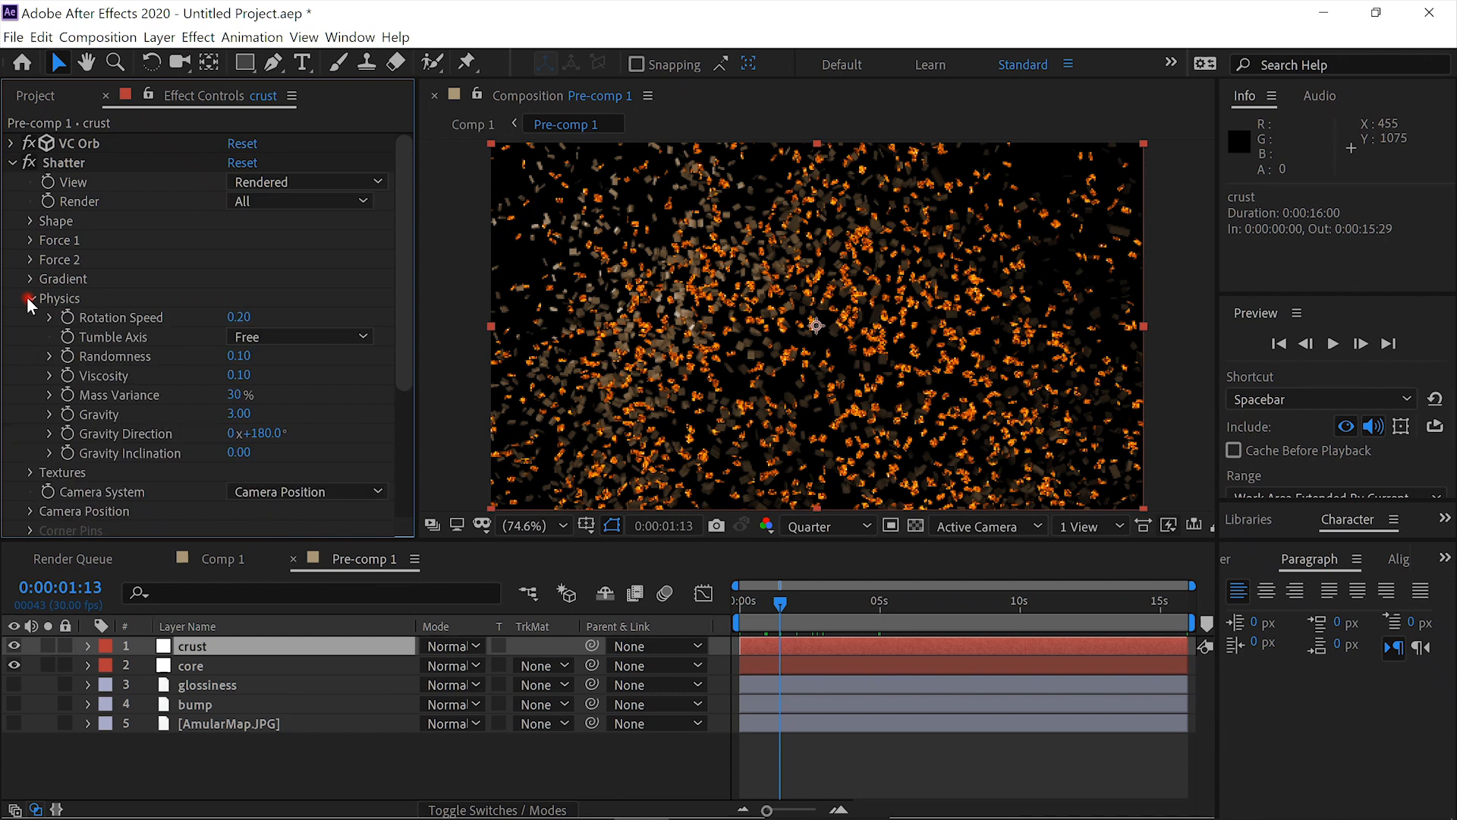
{"action": "left_click", "coordinate": [228, 415]}
{"action": "type", "text": "0"}
{"action": "left_click", "coordinate": [363, 414]}
{"action": "left_click", "coordinate": [344, 634]}
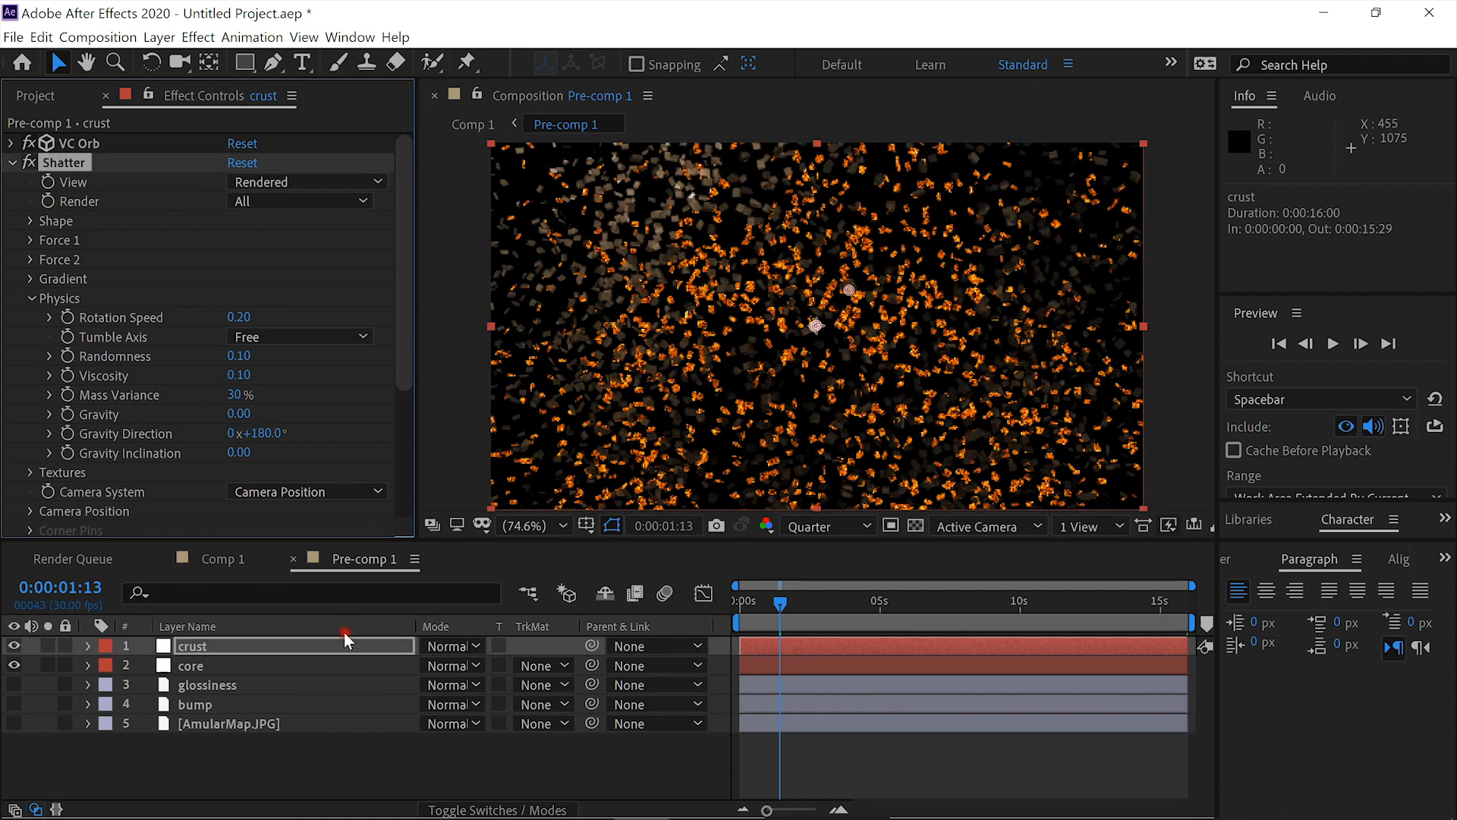
- Set the Gravity in the core layer's Shatter physics to 0
{"action": "left_click", "coordinate": [200, 666]}
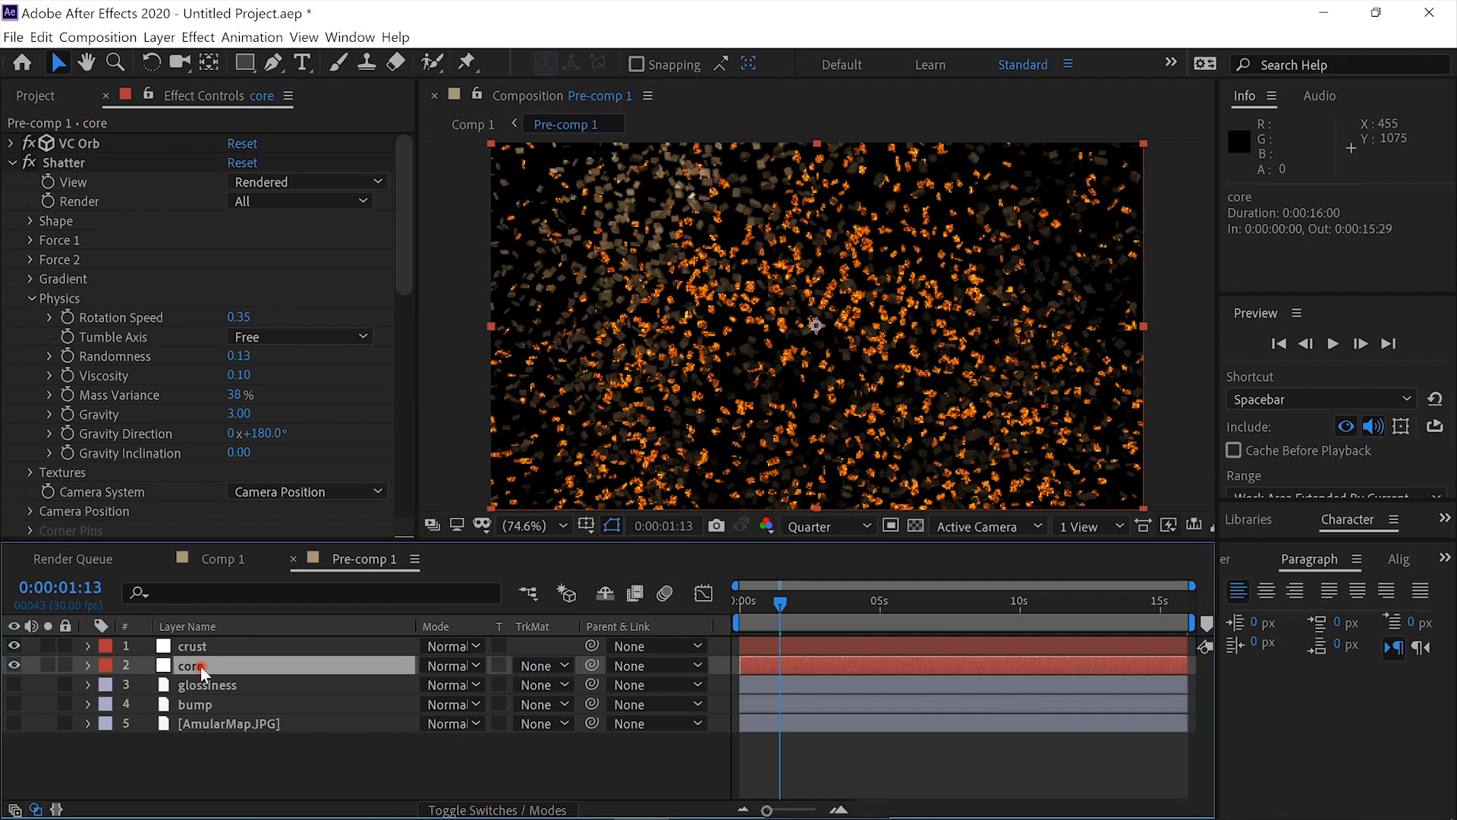
{"action": "left_click", "coordinate": [239, 414]}
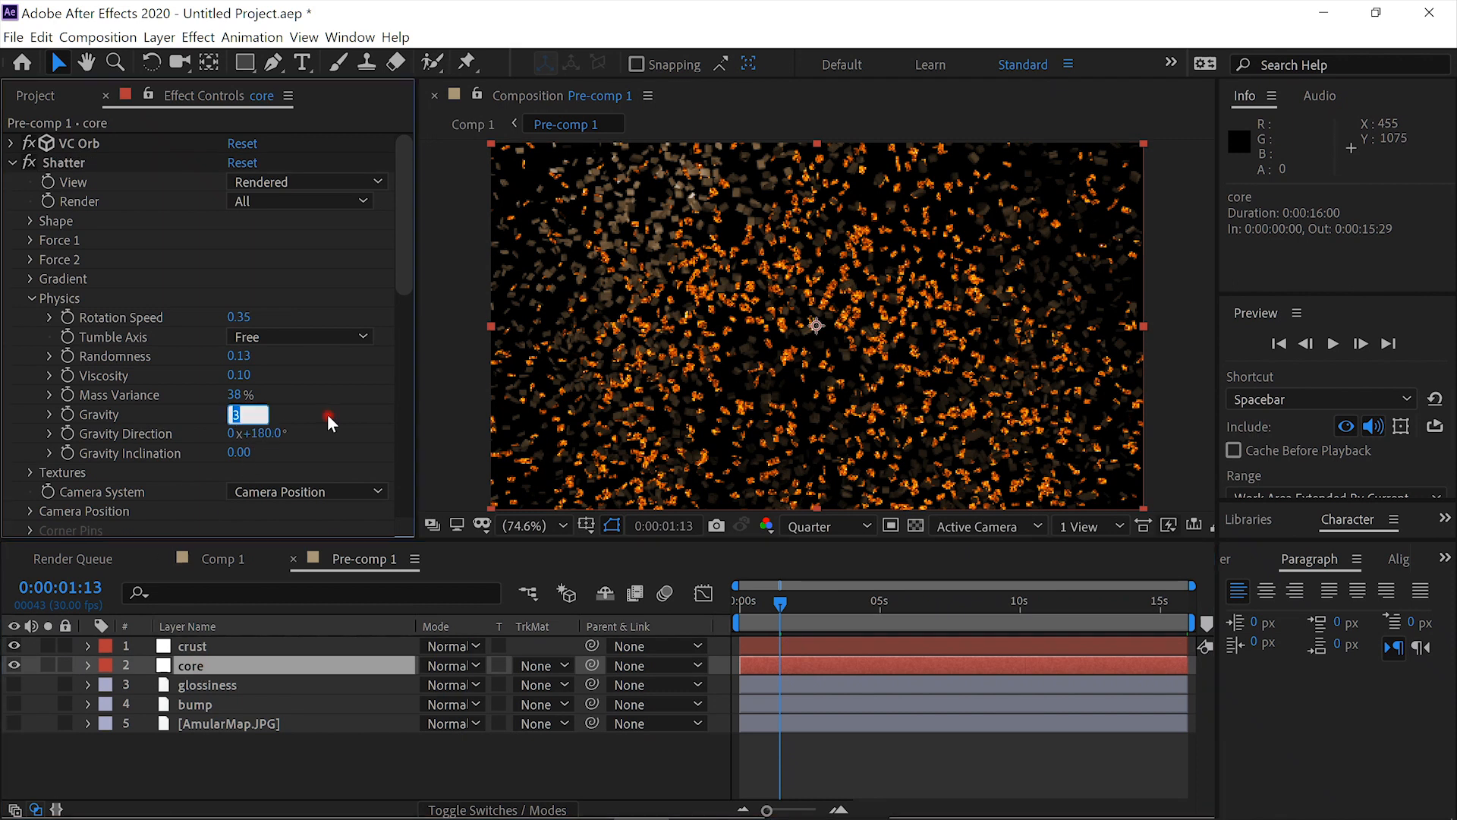
{"action": "type", "text": "0"}
{"action": "left_click", "coordinate": [328, 415]}
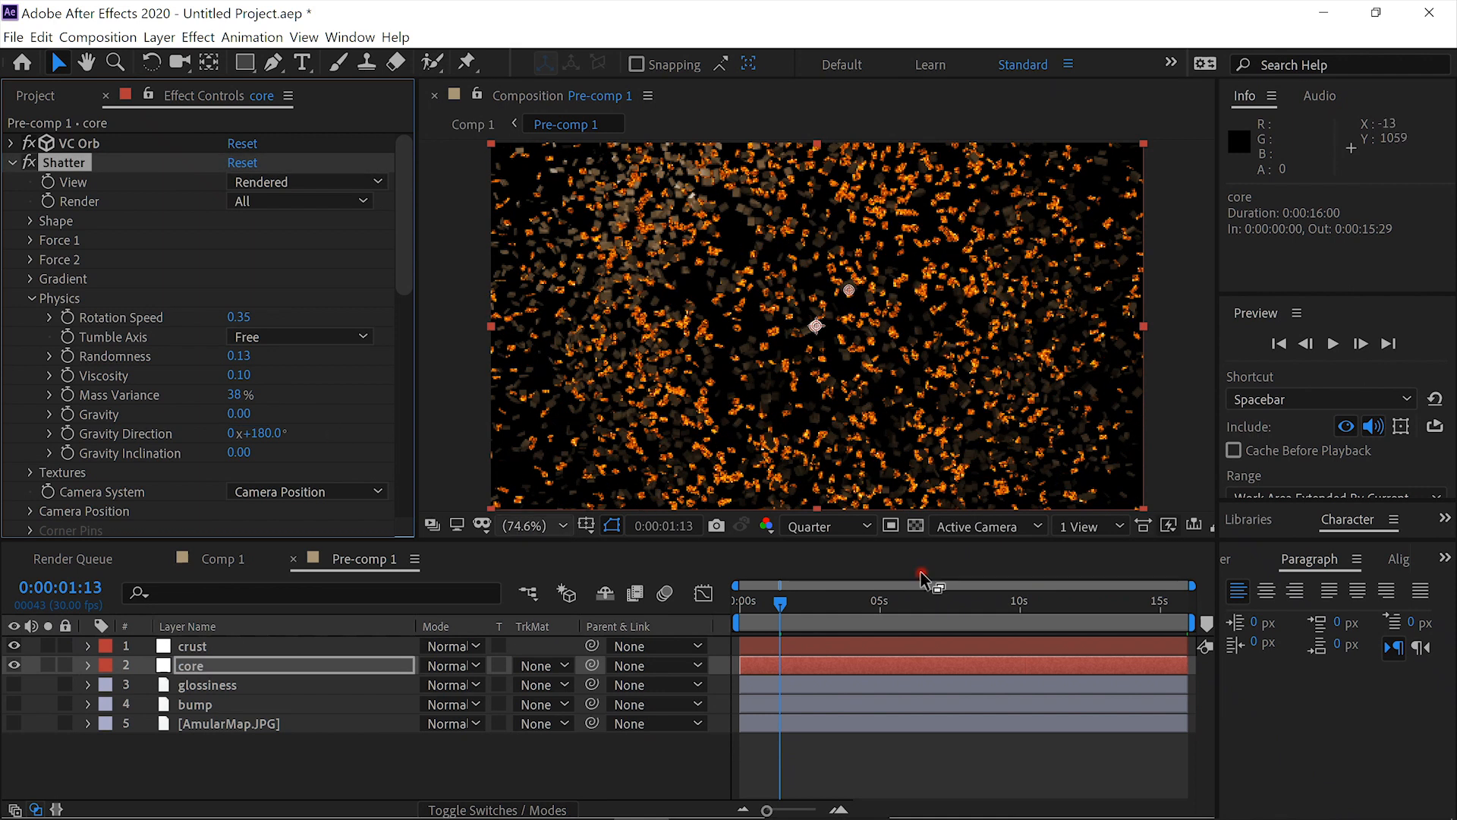
- Return to the first frame of Comp 1 and preview the slowed explosion without gravity
{"action": "left_click", "coordinate": [218, 560]}
{"action": "left_click_drag", "start_coordinate": [826, 604], "coordinate": [721, 619]}
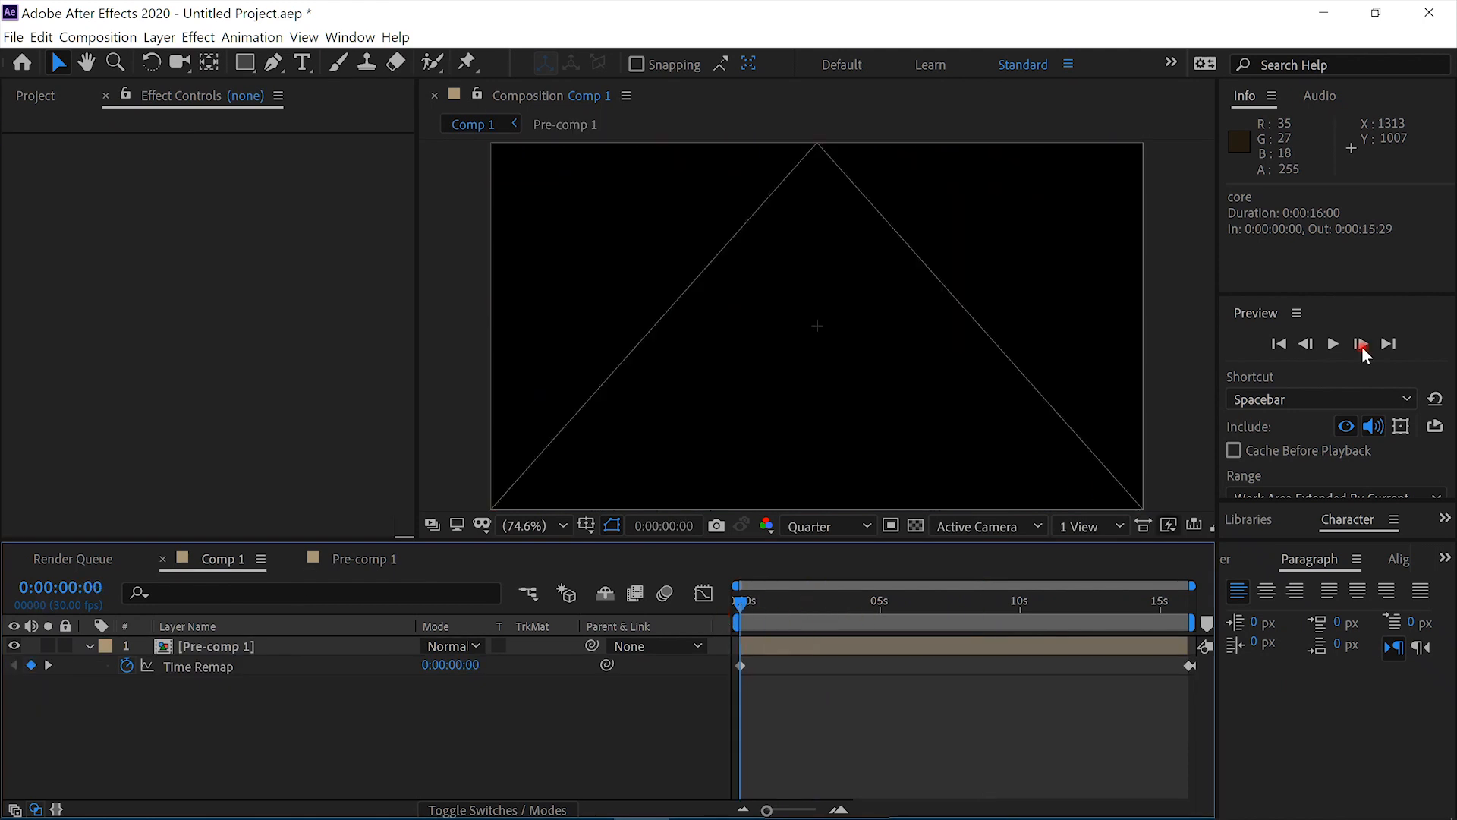
{"action": "left_click", "coordinate": [1331, 344]}
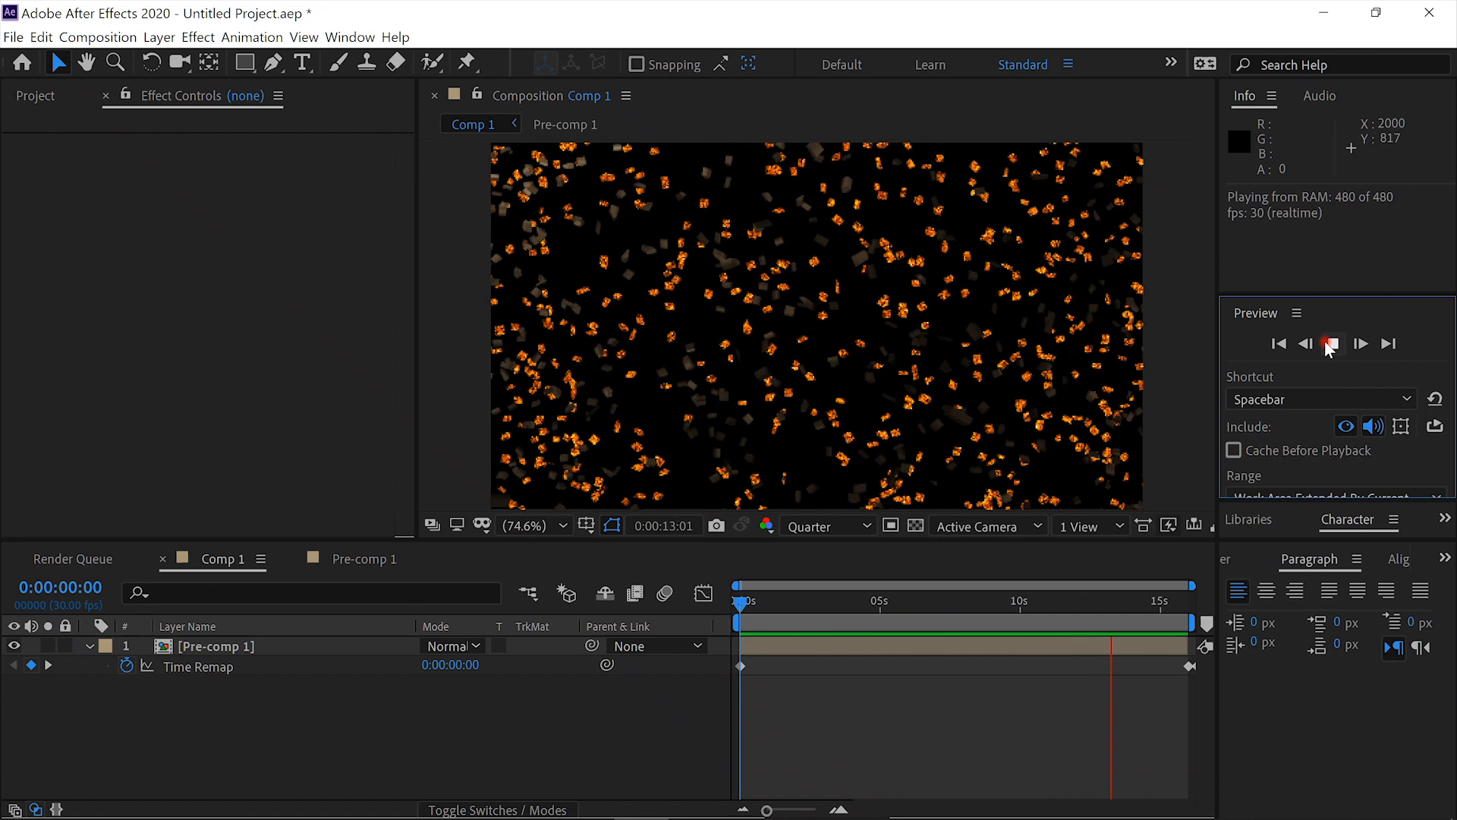
{"action": "left_click", "coordinate": [1328, 347]}
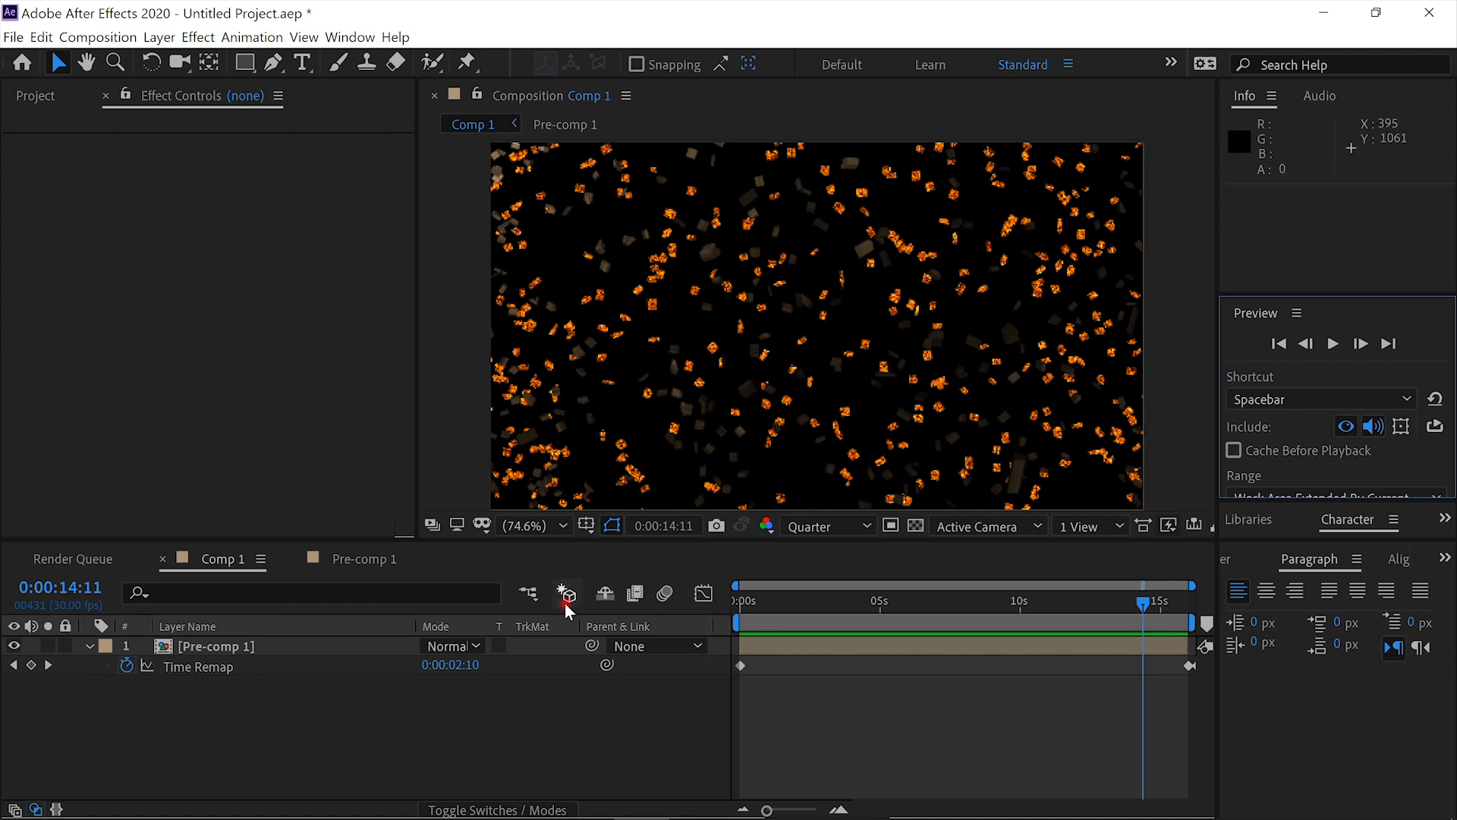
- Open Pre-comp 1 and scrub back through the explosion to 0:00:00:24
{"action": "left_click", "coordinate": [360, 566]}
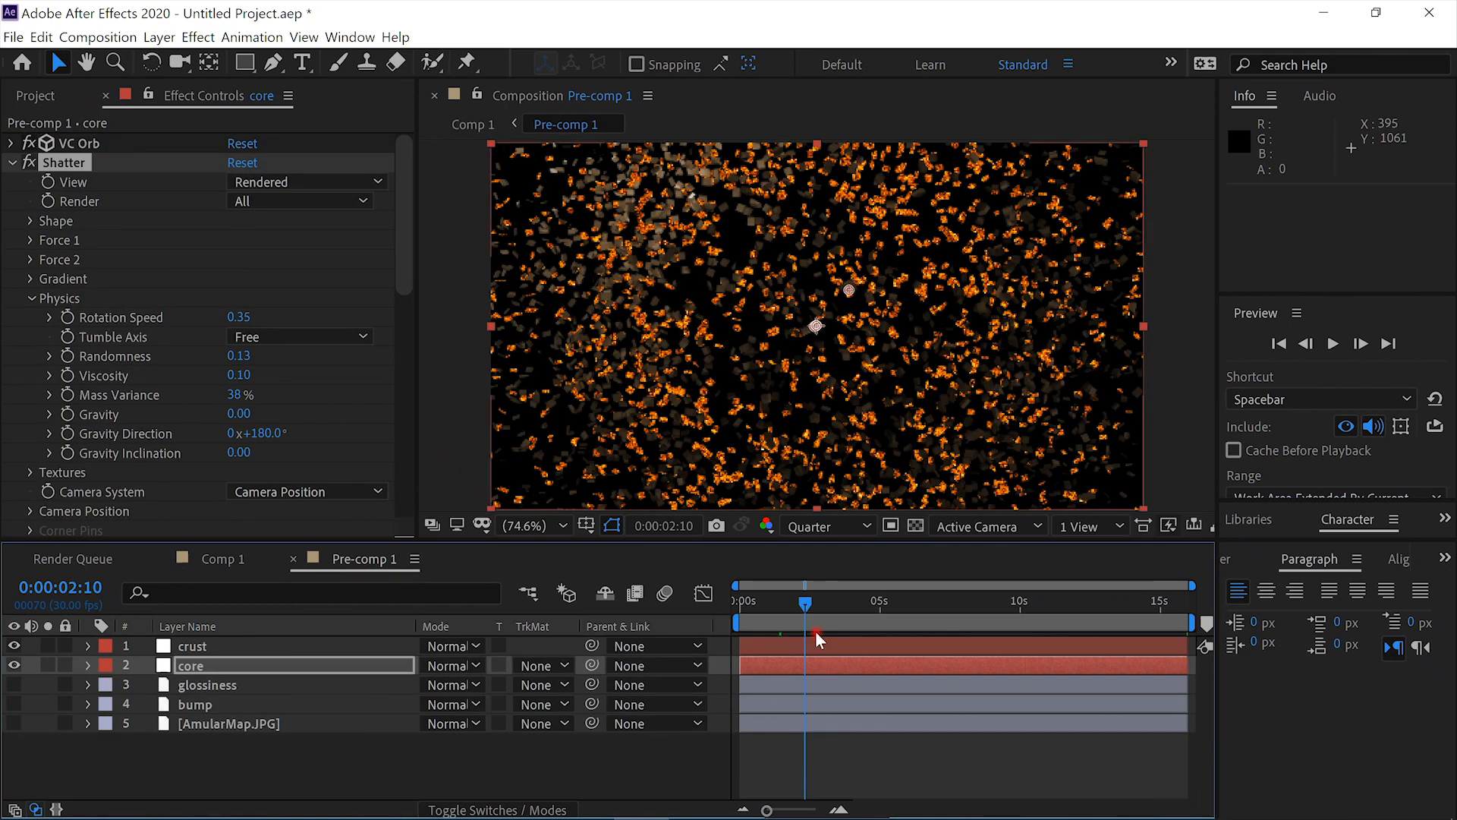
{"action": "left_click_drag", "start_coordinate": [805, 601], "coordinate": [790, 604]}
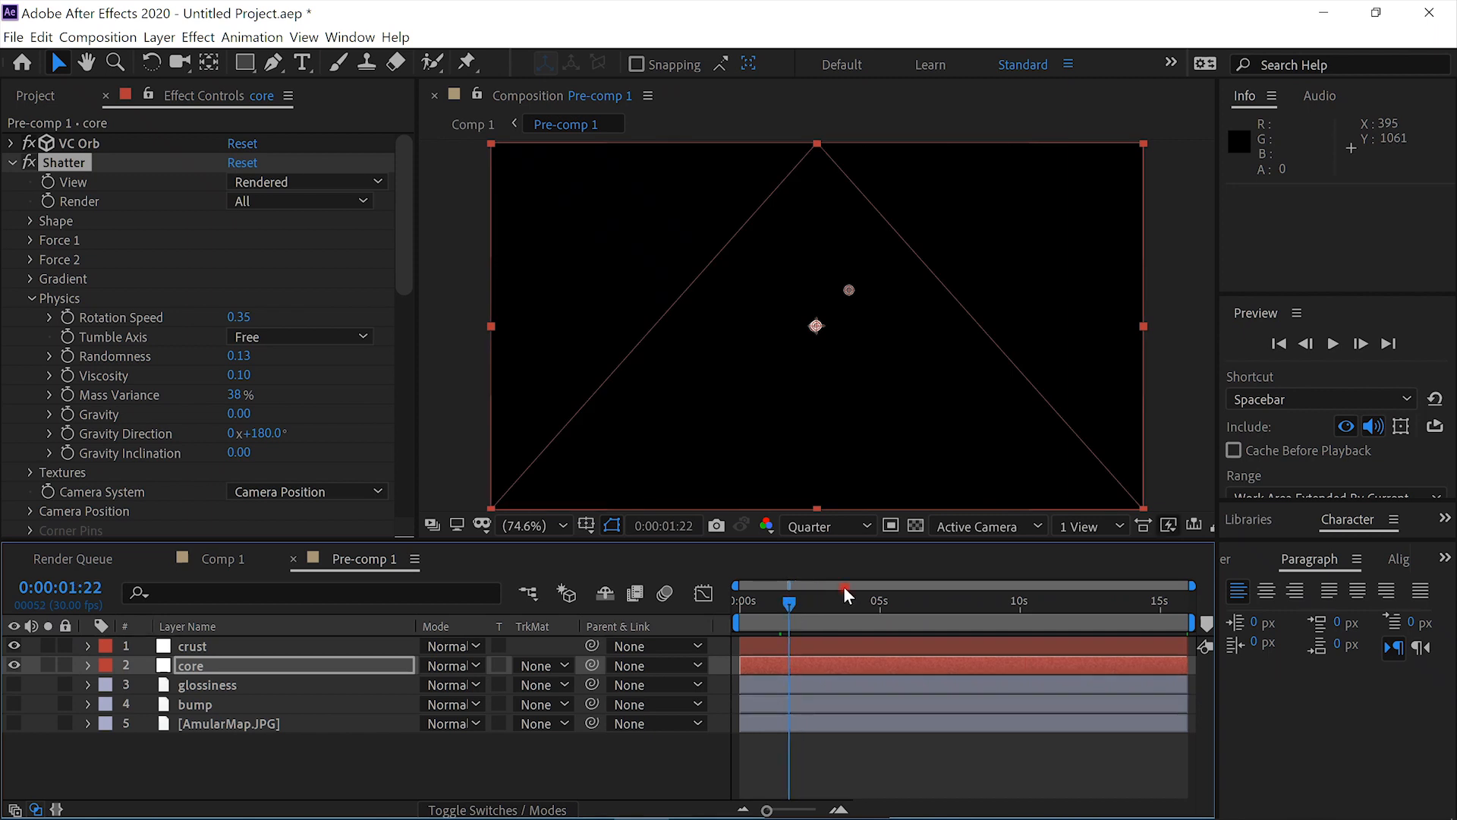
{"action": "left_click_drag", "start_coordinate": [791, 605], "coordinate": [768, 609]}
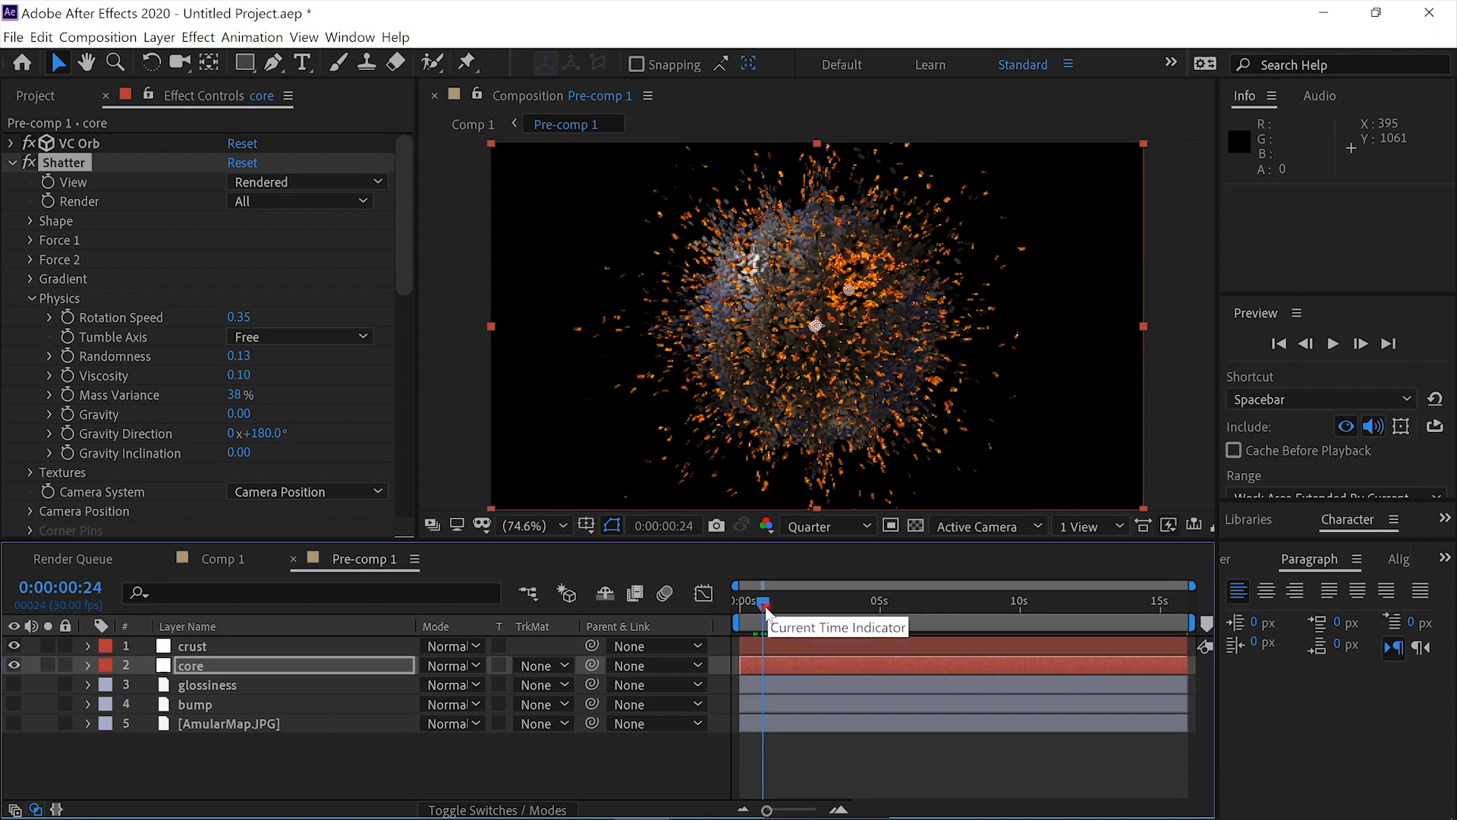
- Add an adjustment layer above the crust layer in Pre-comp 1 and apply Turbulent Displace to it
{"action": "left_click", "coordinate": [317, 646]}
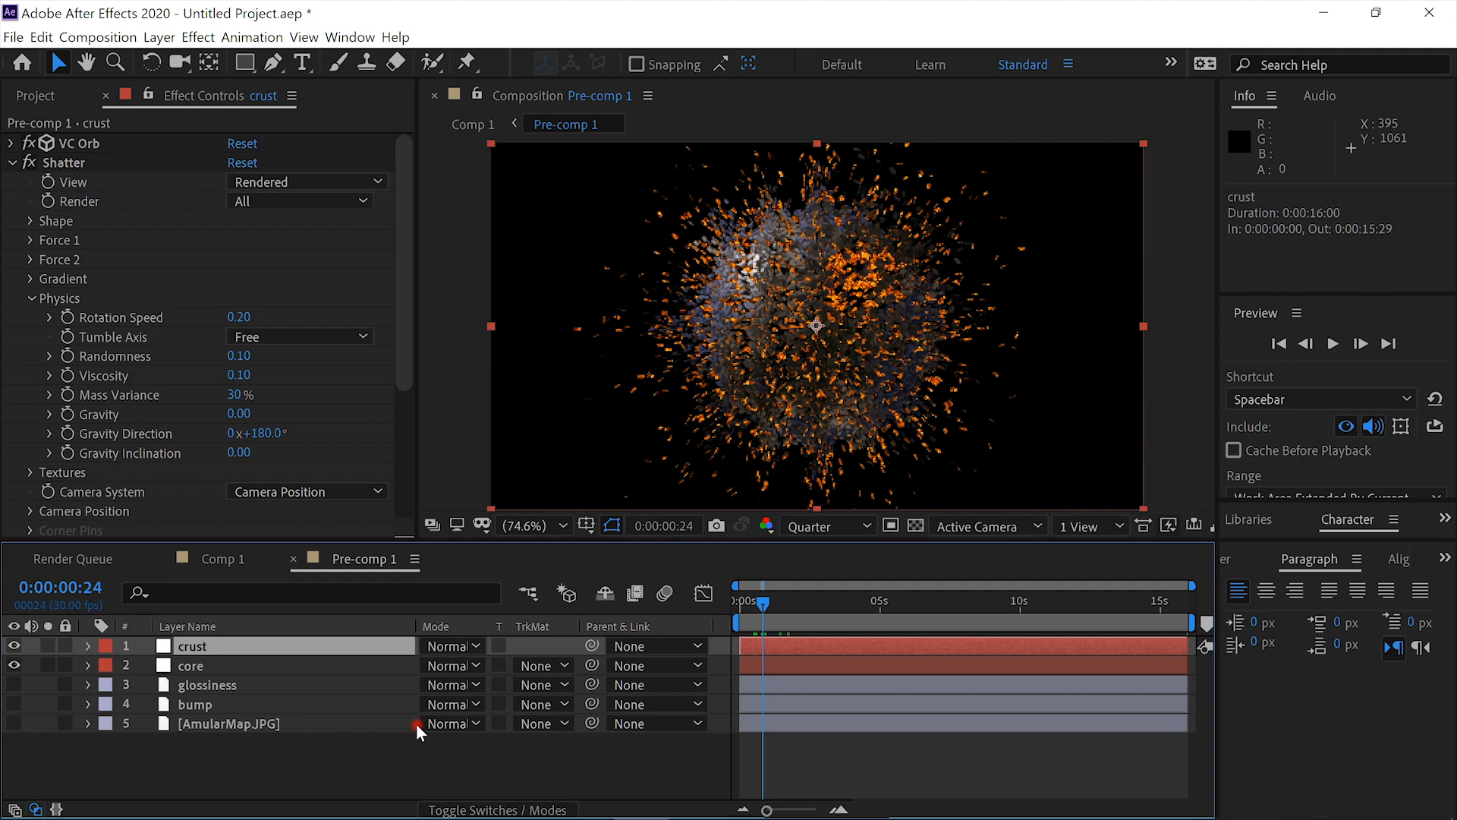
{"action": "key", "text": "ctrl+alt+y"}
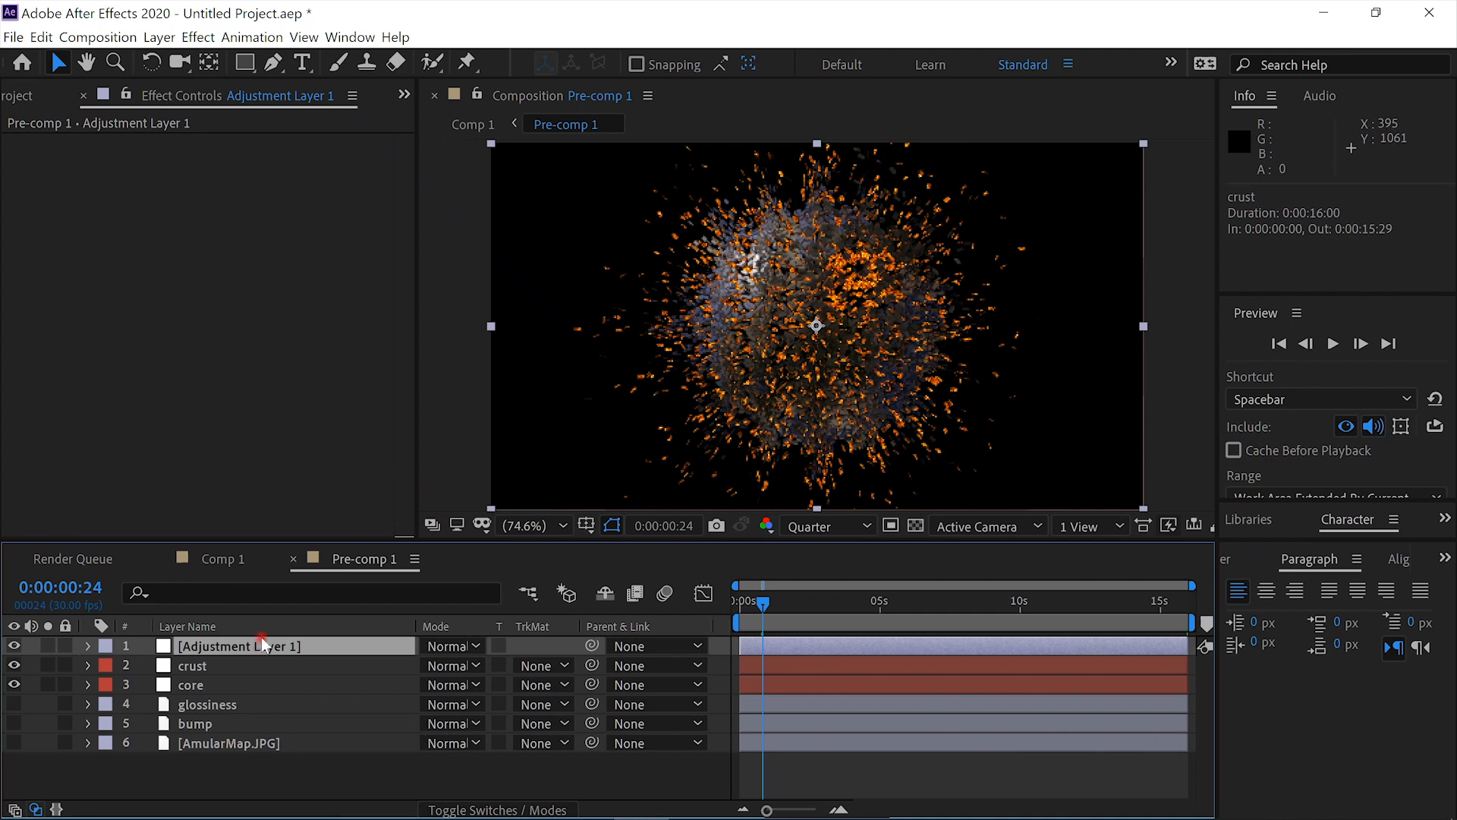
{"action": "key", "text": "ctrl+space"}
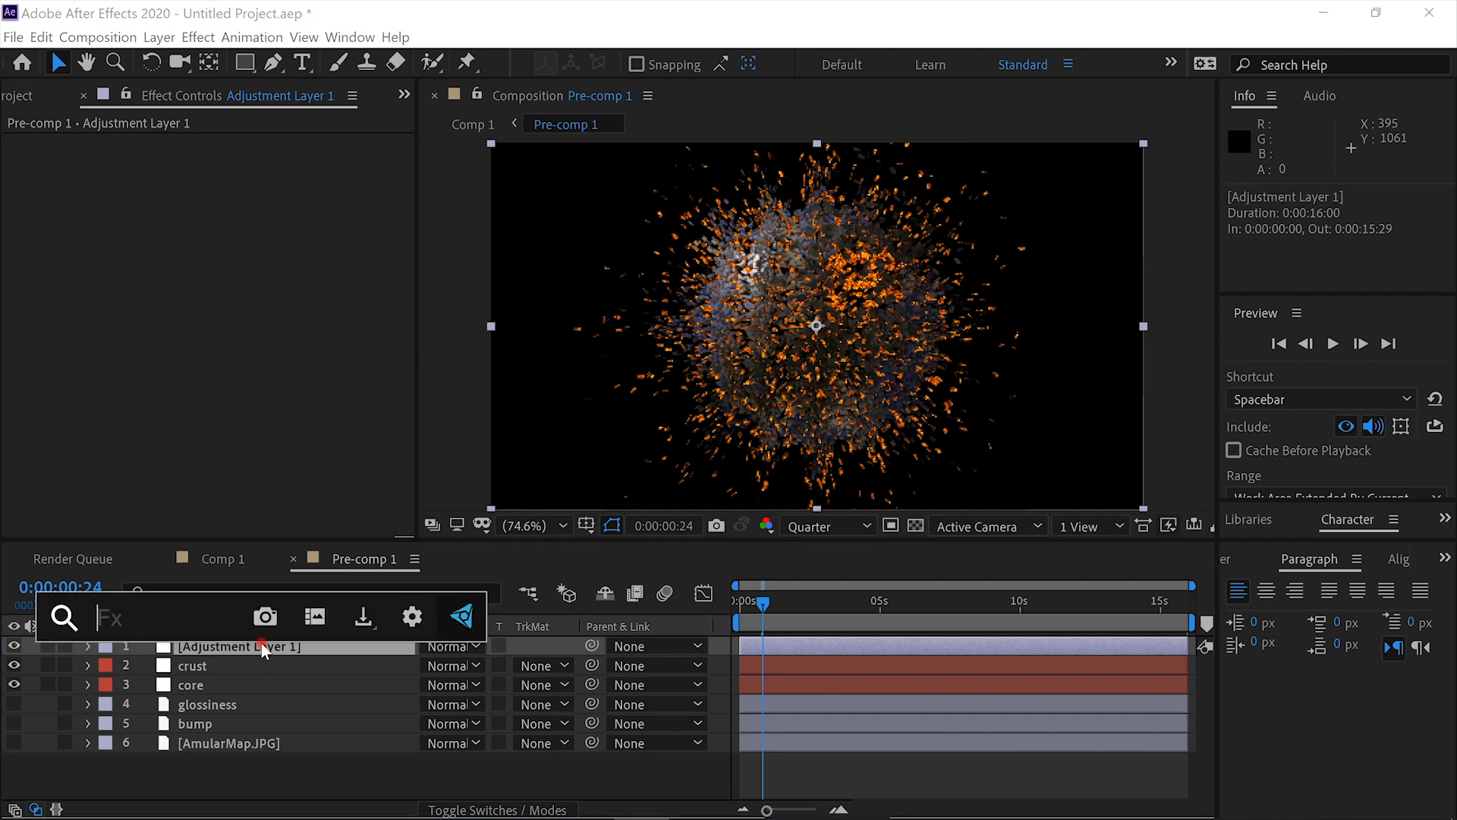
{"action": "type", "text": "turb"}
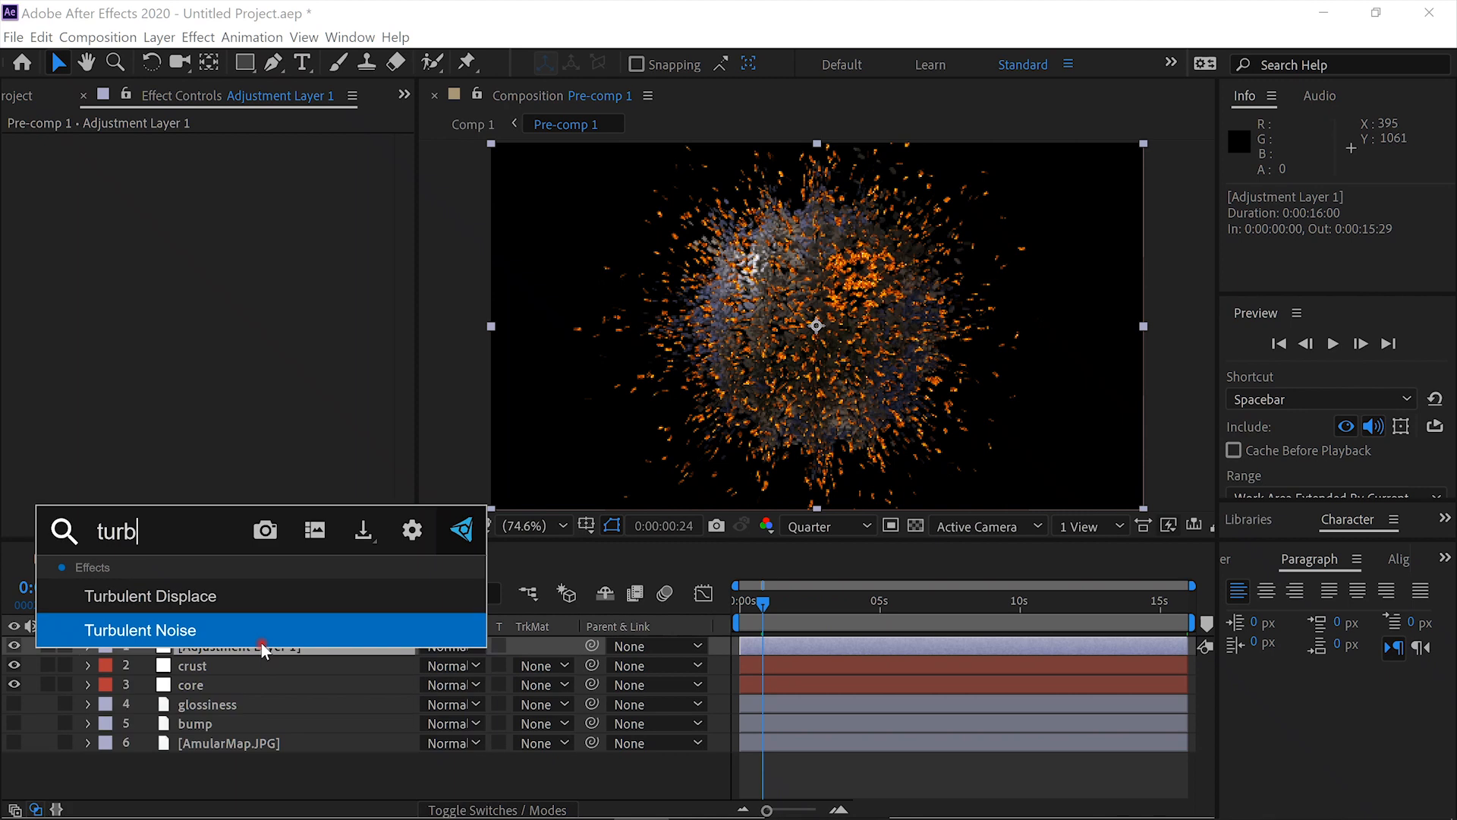
{"action": "left_click", "coordinate": [275, 596]}
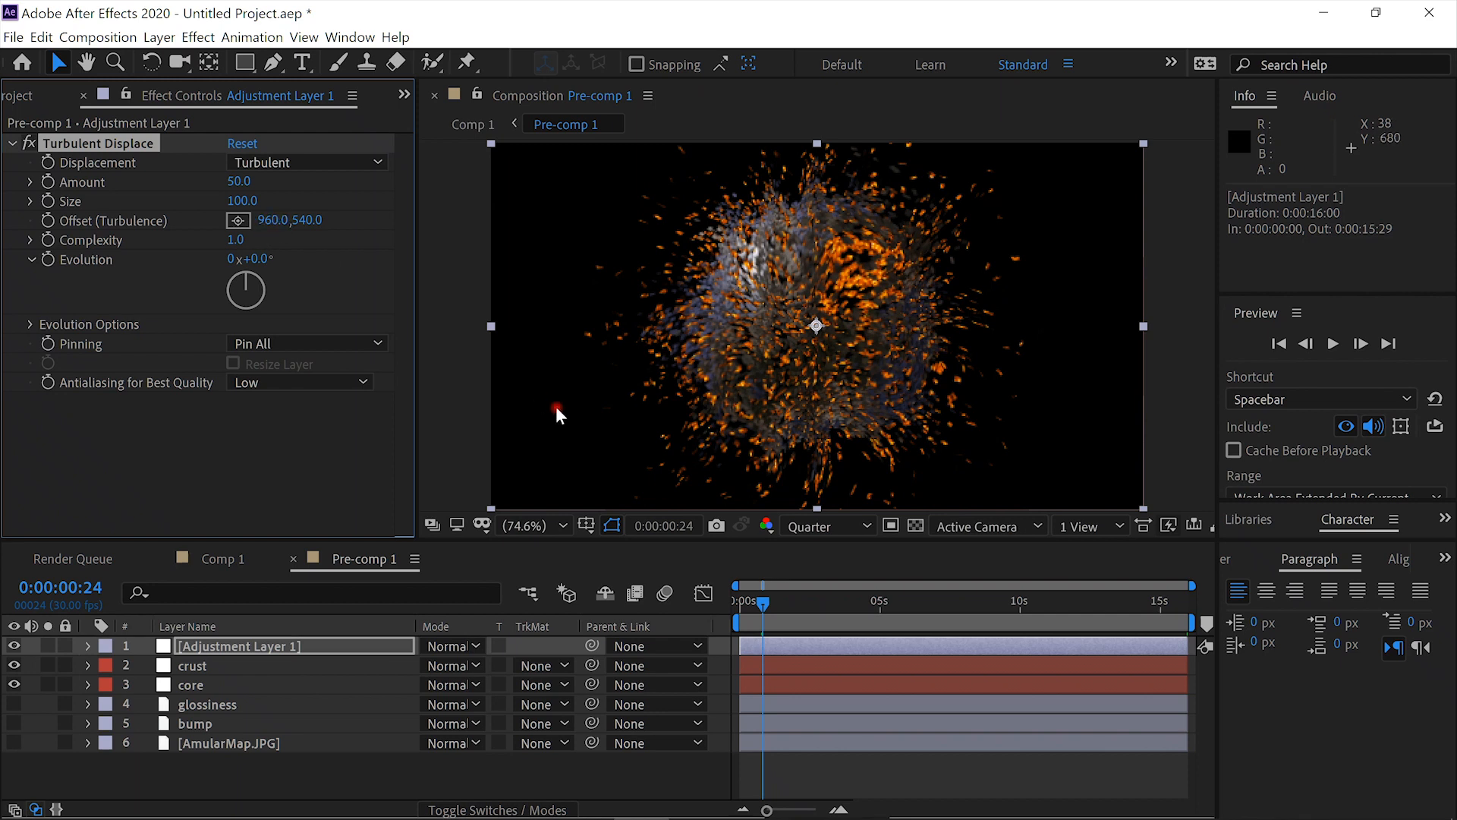
- Shift the adjustment layer's start to 0:00:00:23 and set its Turbulent Displace Amount to 88 and Size to 16
{"action": "left_click_drag", "start_coordinate": [812, 641], "coordinate": [835, 650]}
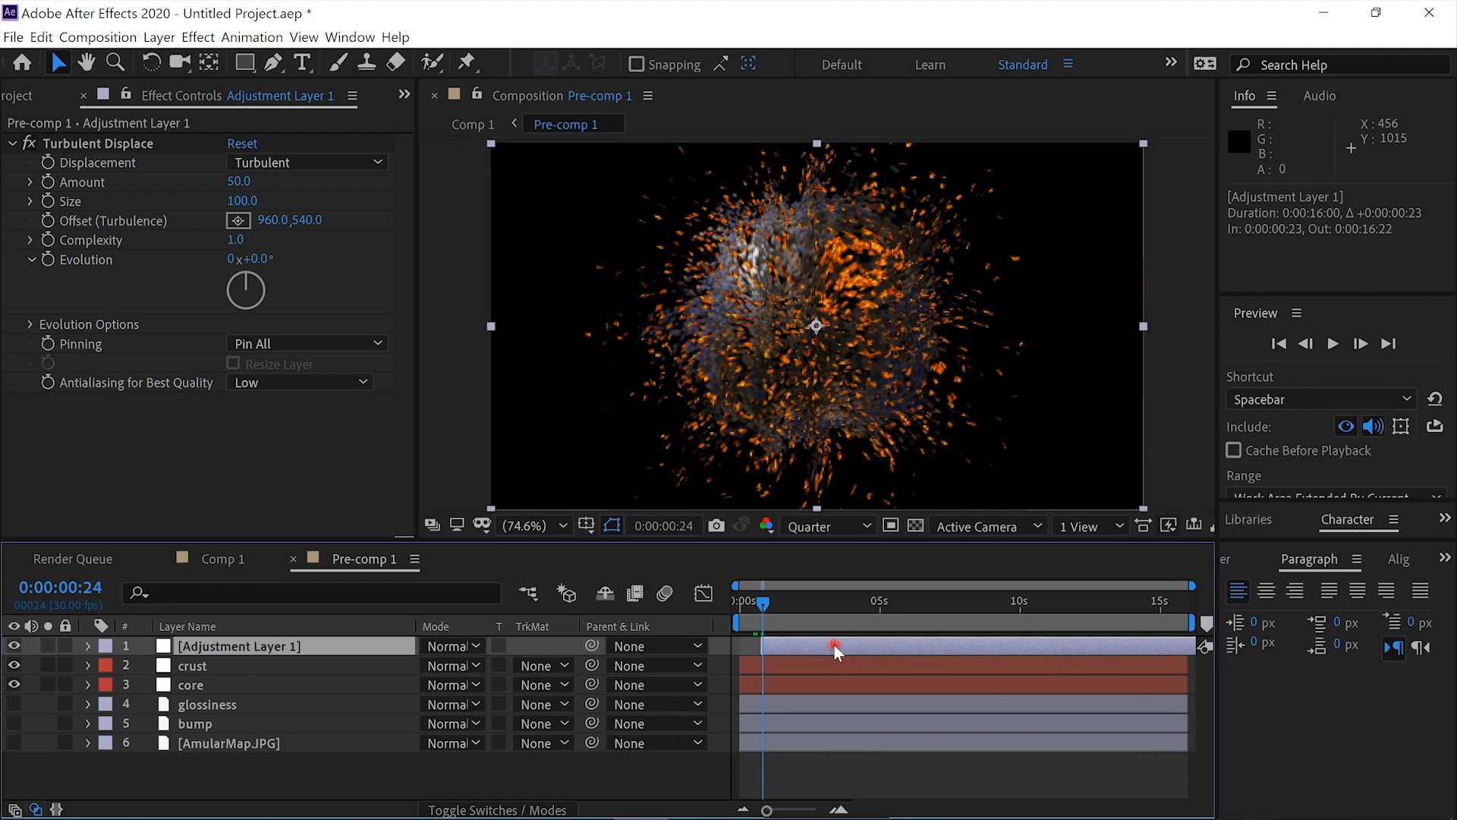
{"action": "left_click", "coordinate": [236, 184]}
{"action": "type", "text": "88"}
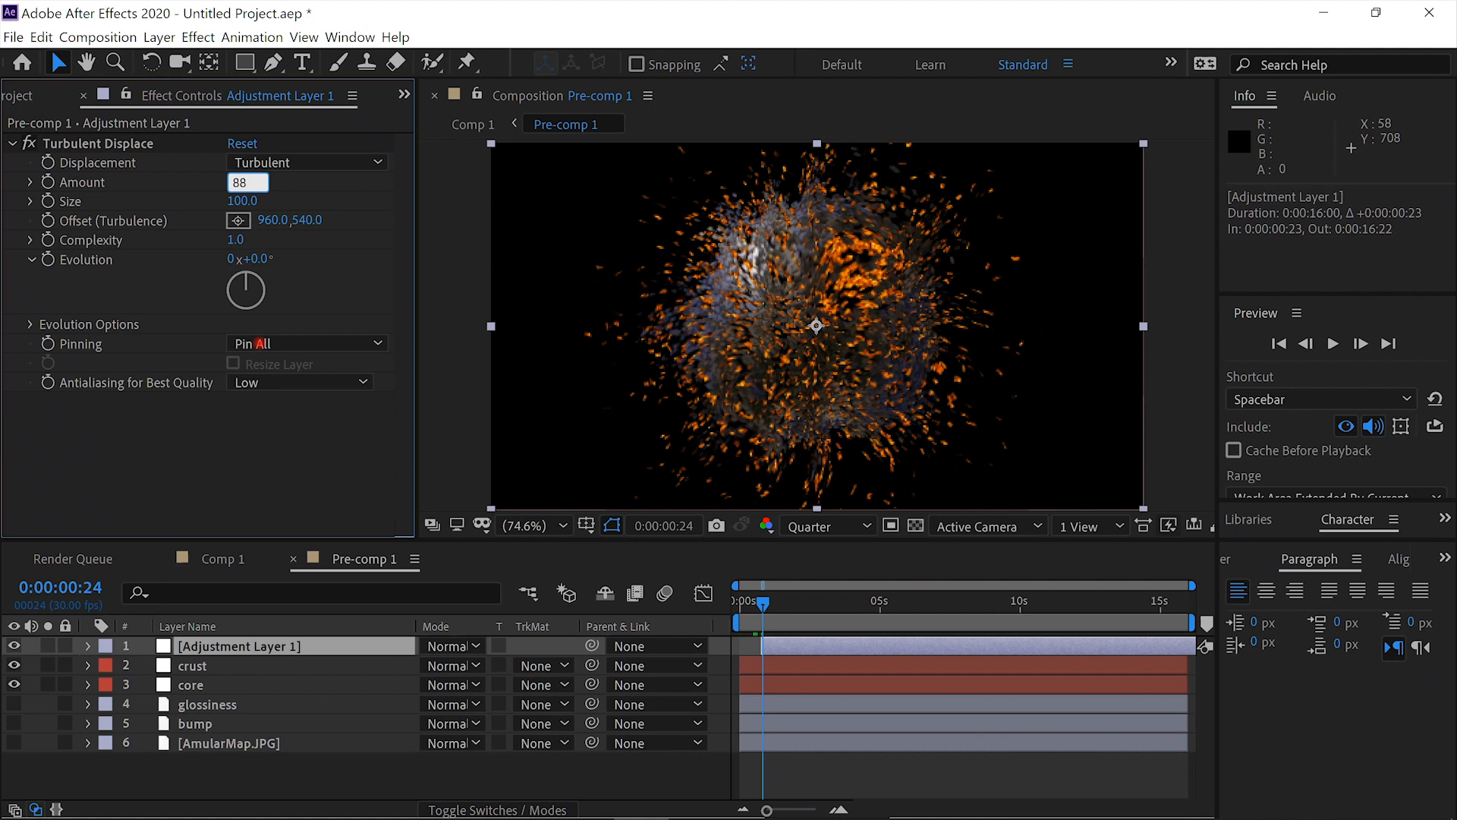
{"action": "key", "text": "Tab"}
{"action": "type", "text": "16"}
{"action": "key", "text": "Return"}
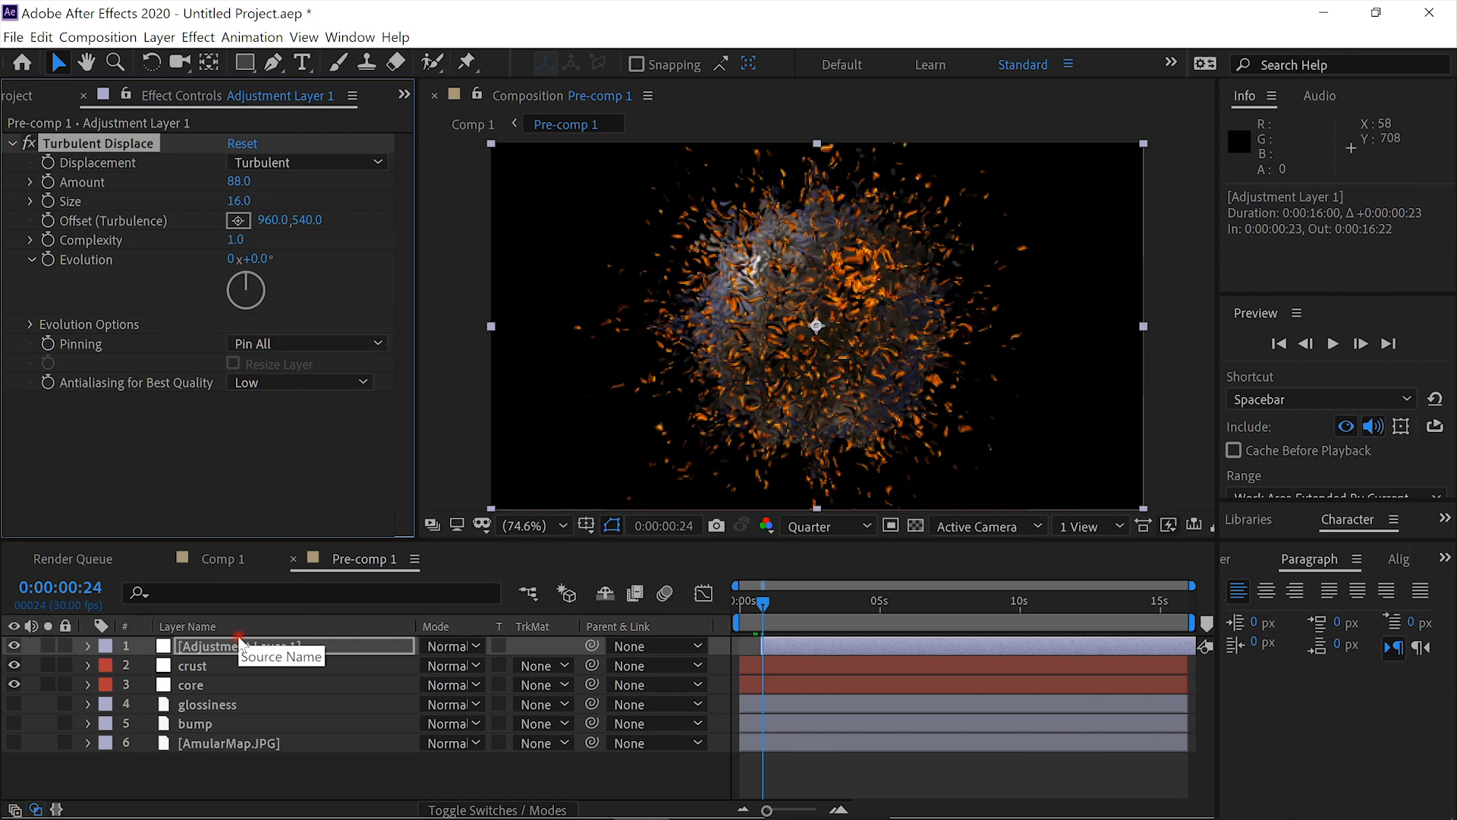
- Preview the displaced explosion fragments in Comp 1, stopping at about 0:00:12:22
{"action": "left_click", "coordinate": [222, 560]}
{"action": "left_click", "coordinate": [1334, 344]}
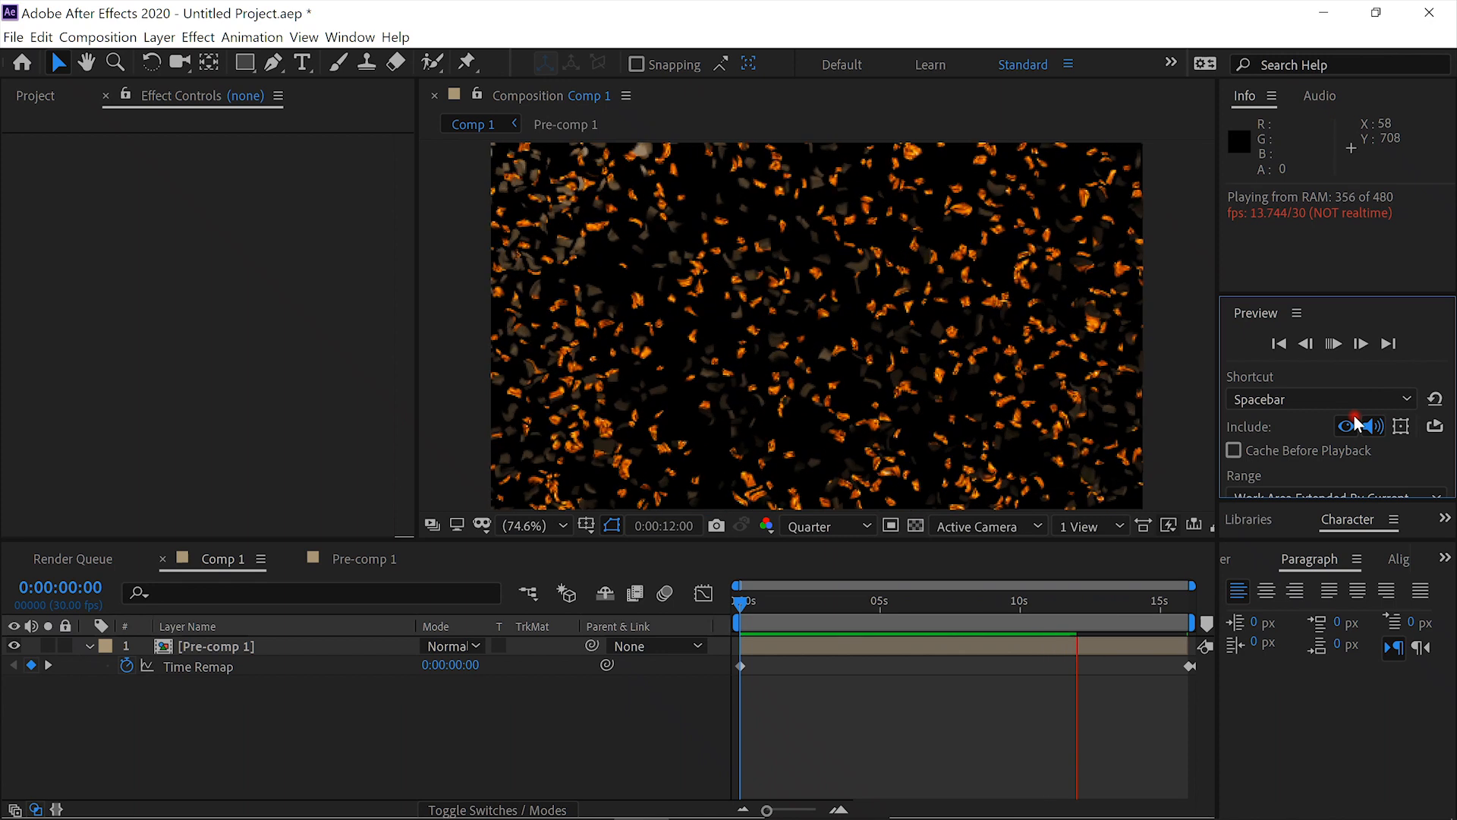
{"action": "left_click", "coordinate": [1333, 346]}
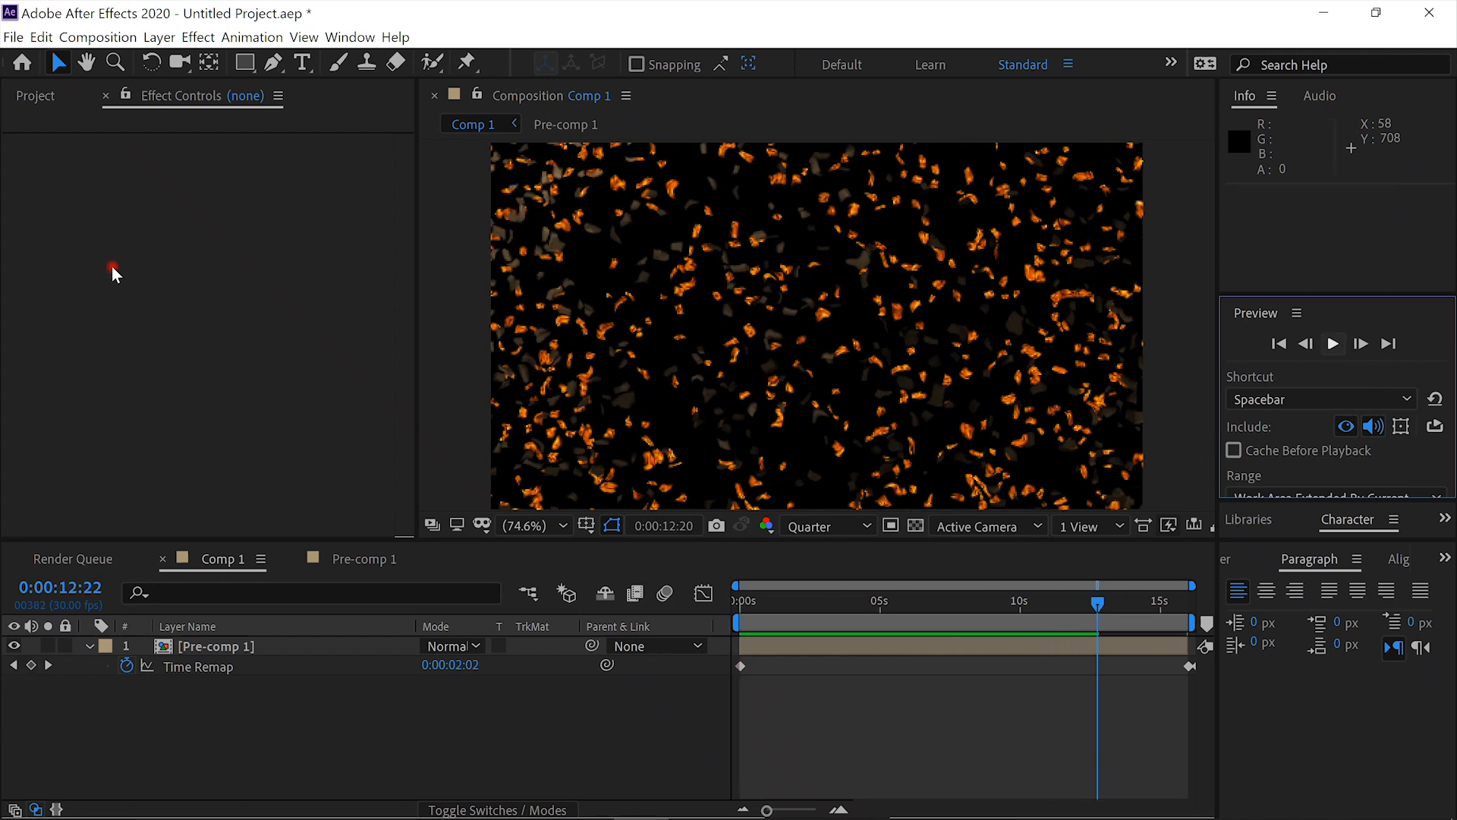
- Create a new 1920 x 1080, 16-second composition named Exp
{"action": "left_click", "coordinate": [98, 37]}
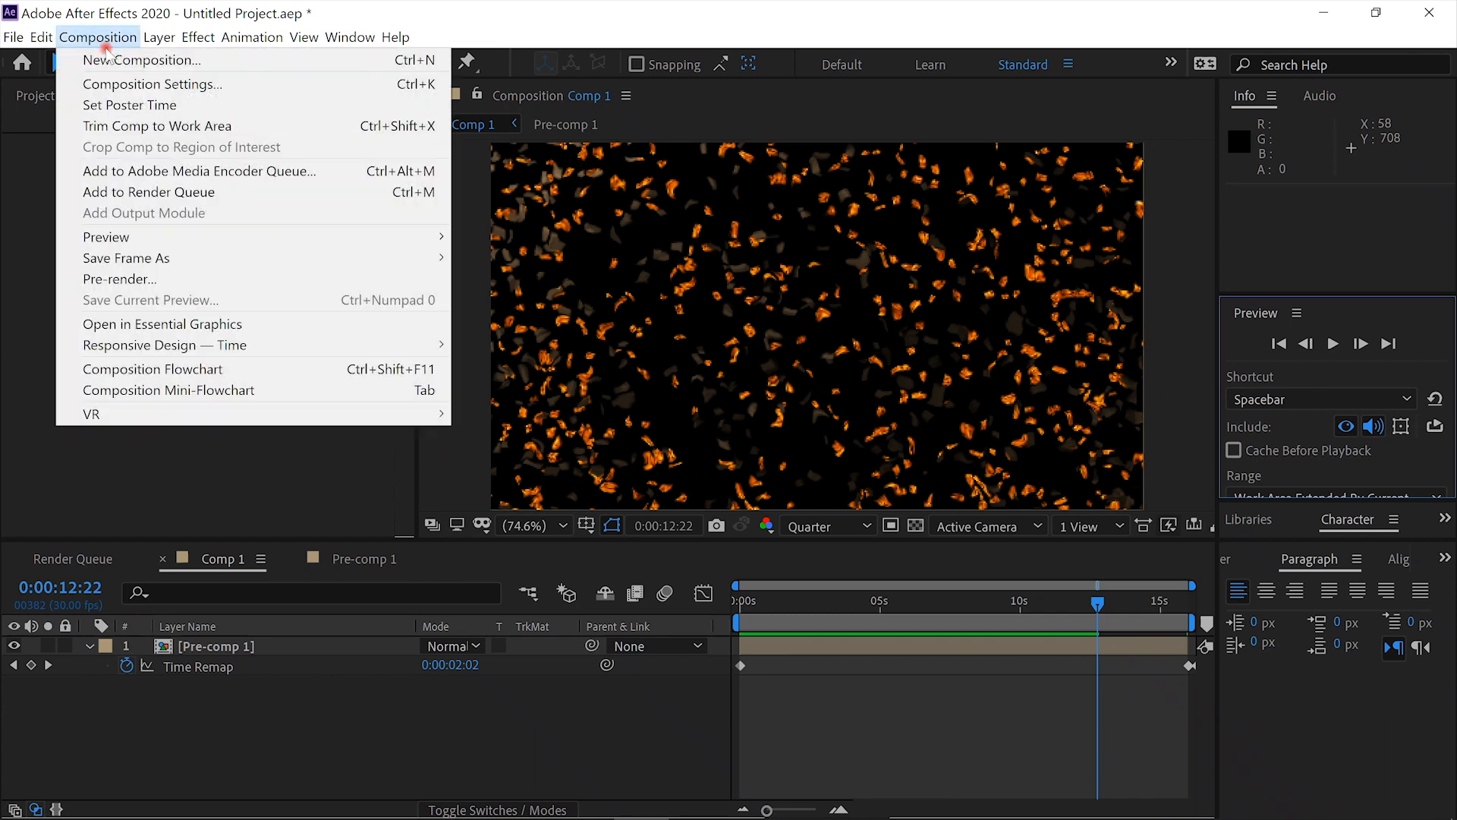
{"action": "left_click", "coordinate": [114, 60]}
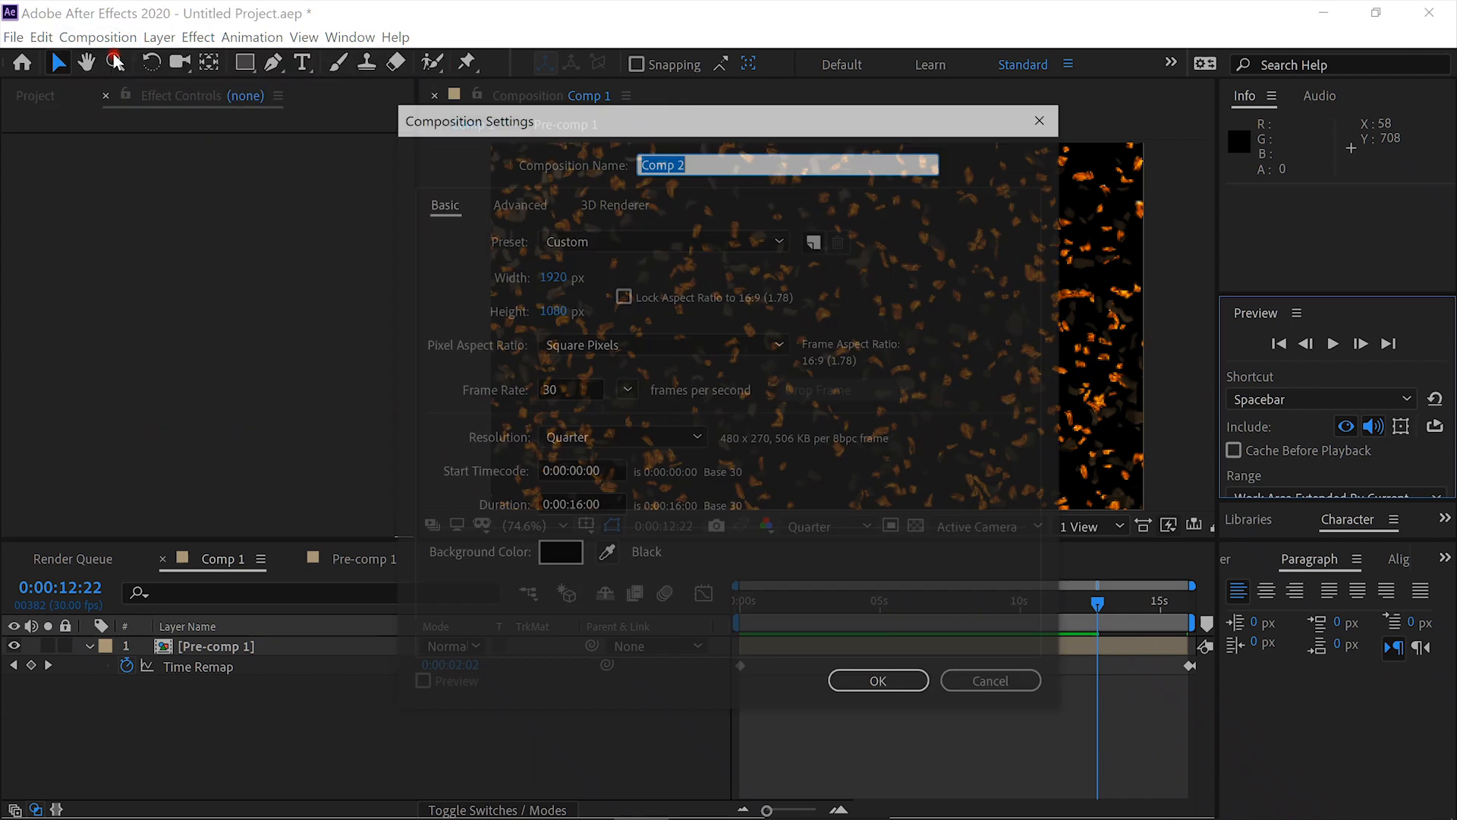
{"action": "type", "text": "Exp"}
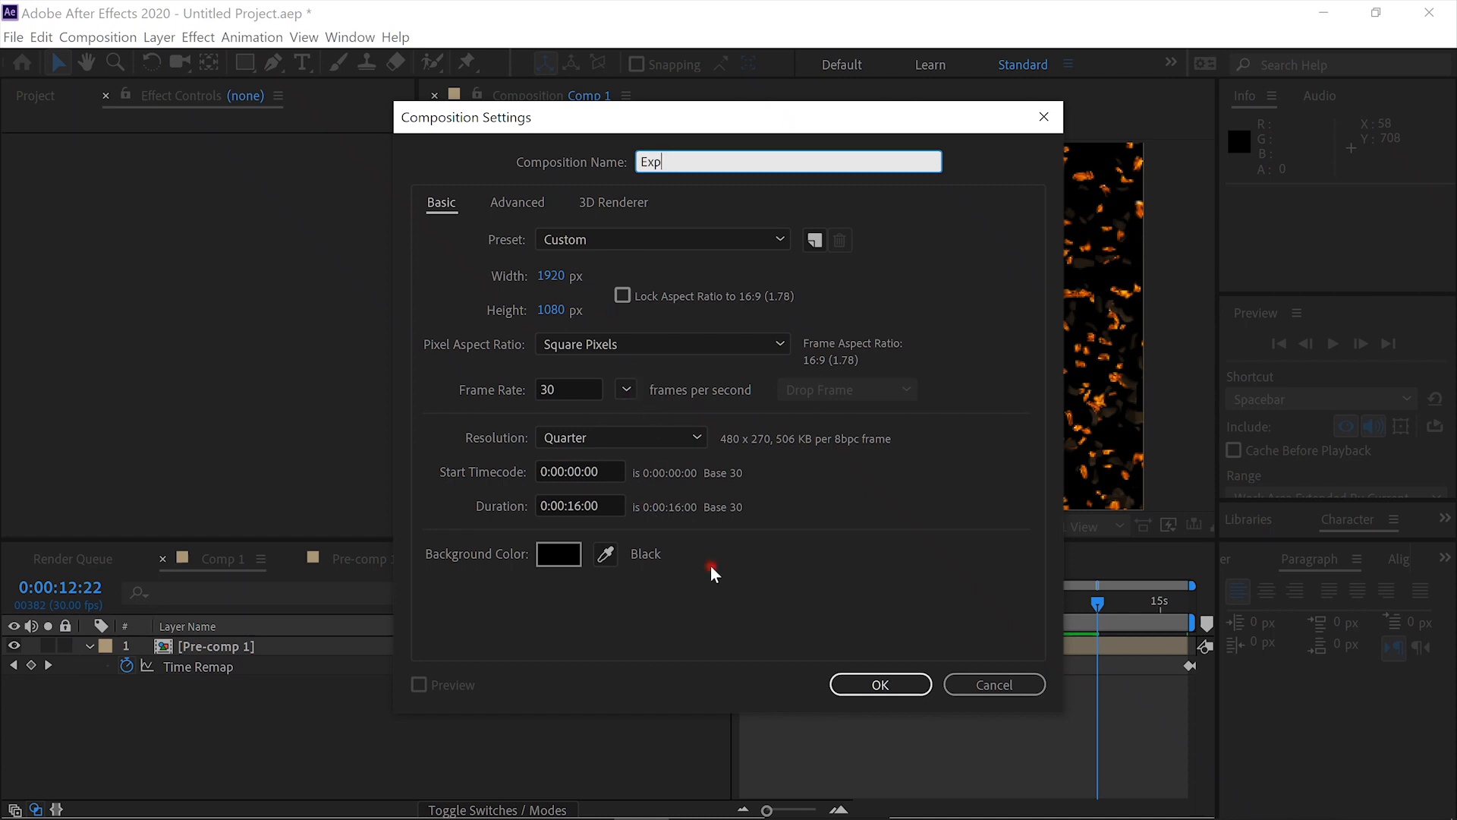
{"action": "left_click", "coordinate": [881, 685]}
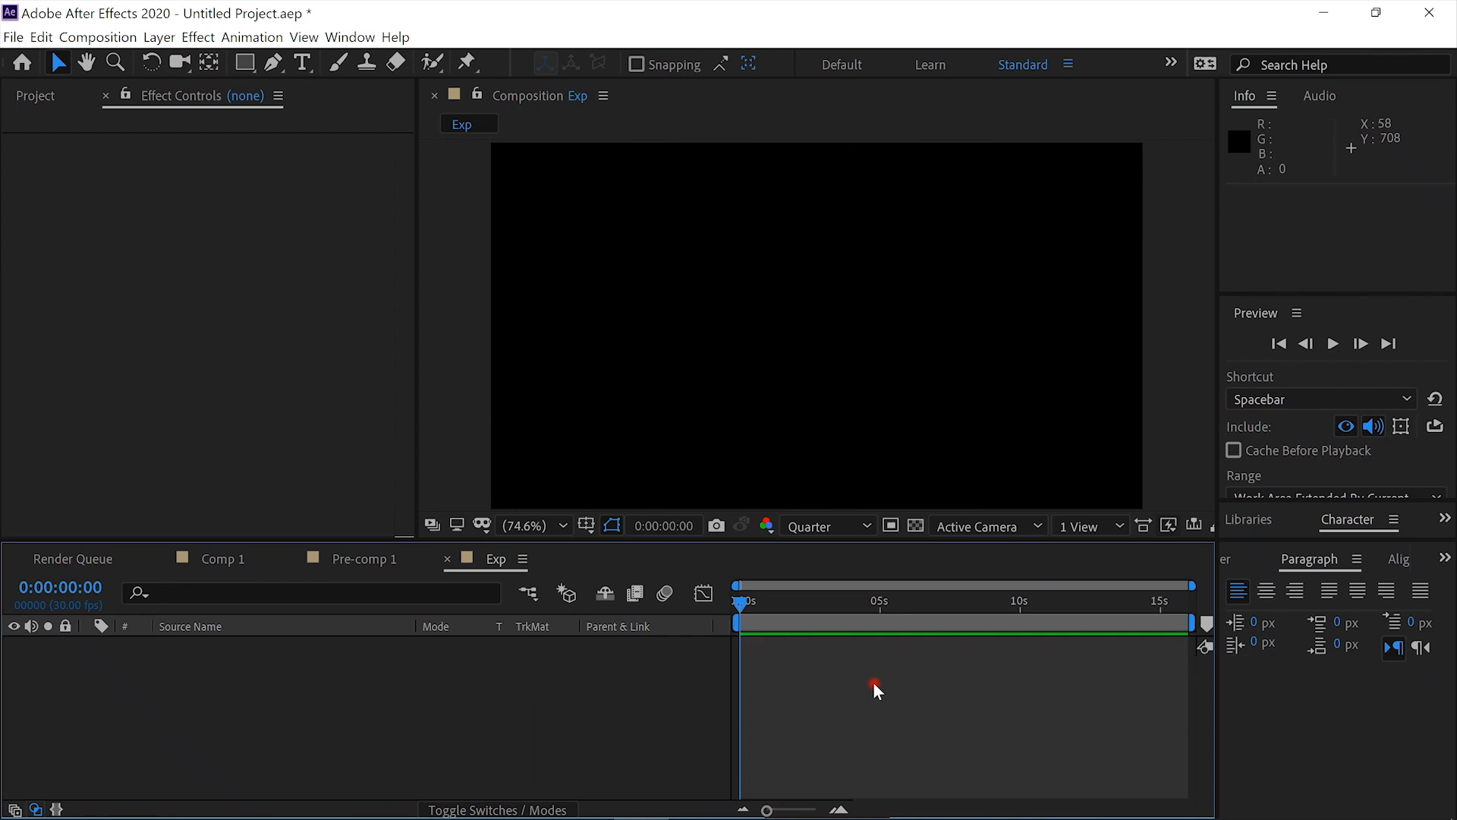
- Add a white, composition-sized solid named Parts to the Exp composition
{"action": "key", "text": "ctrl+y"}
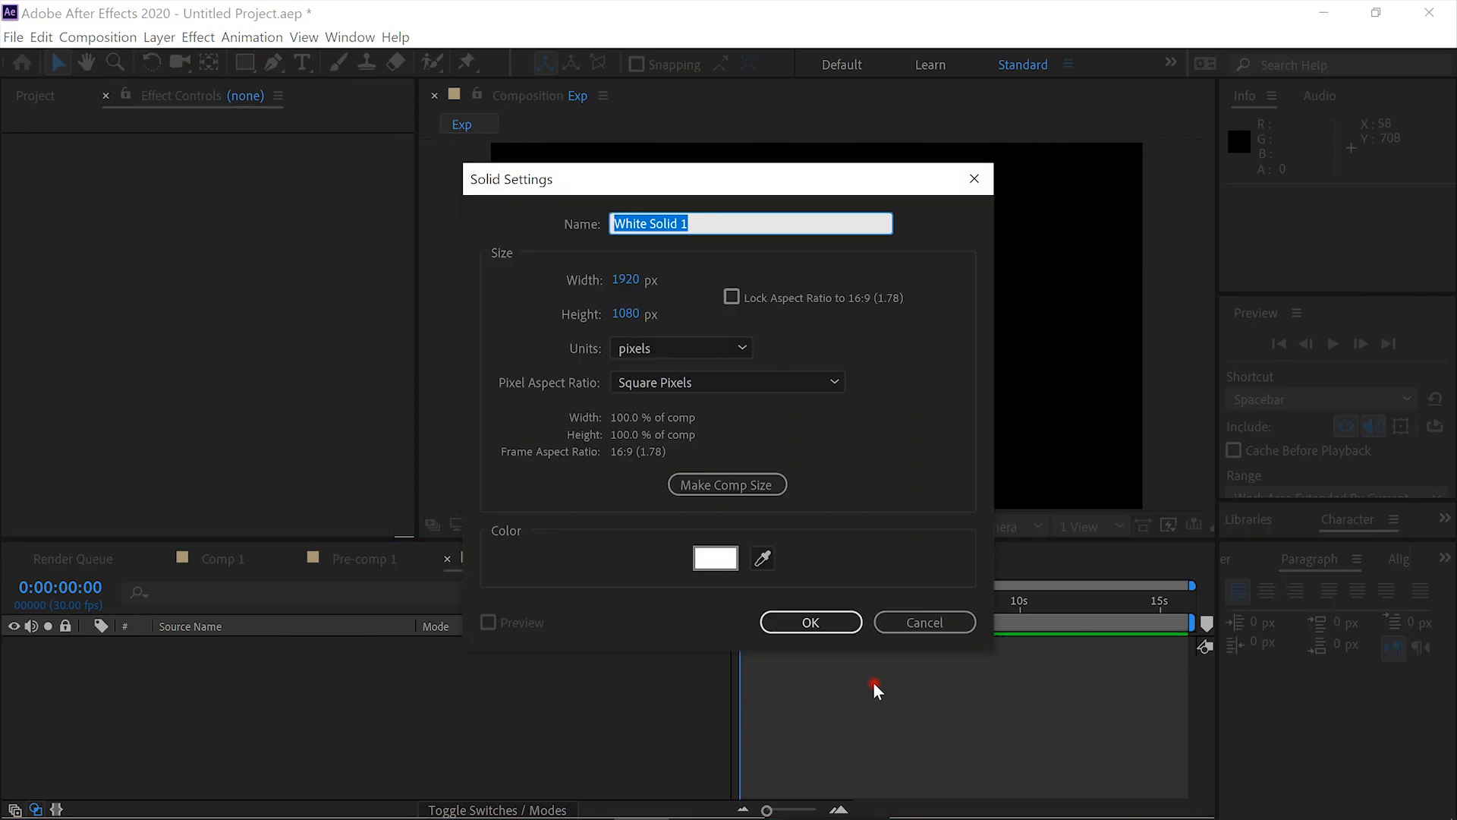
{"action": "type", "text": "Parts"}
{"action": "key", "text": "Return"}
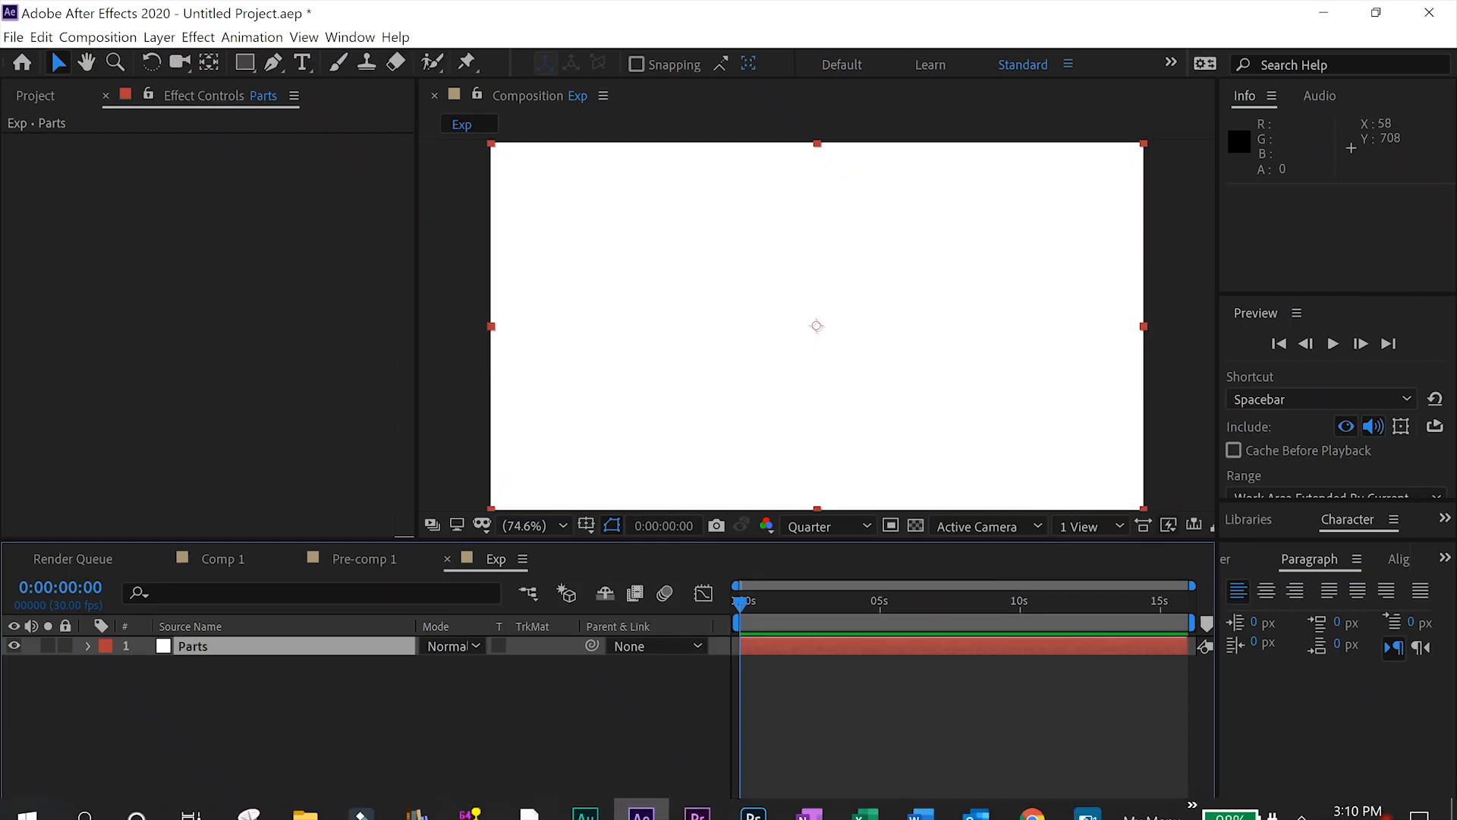
{"action": "left_click", "coordinate": [1301, 801]}
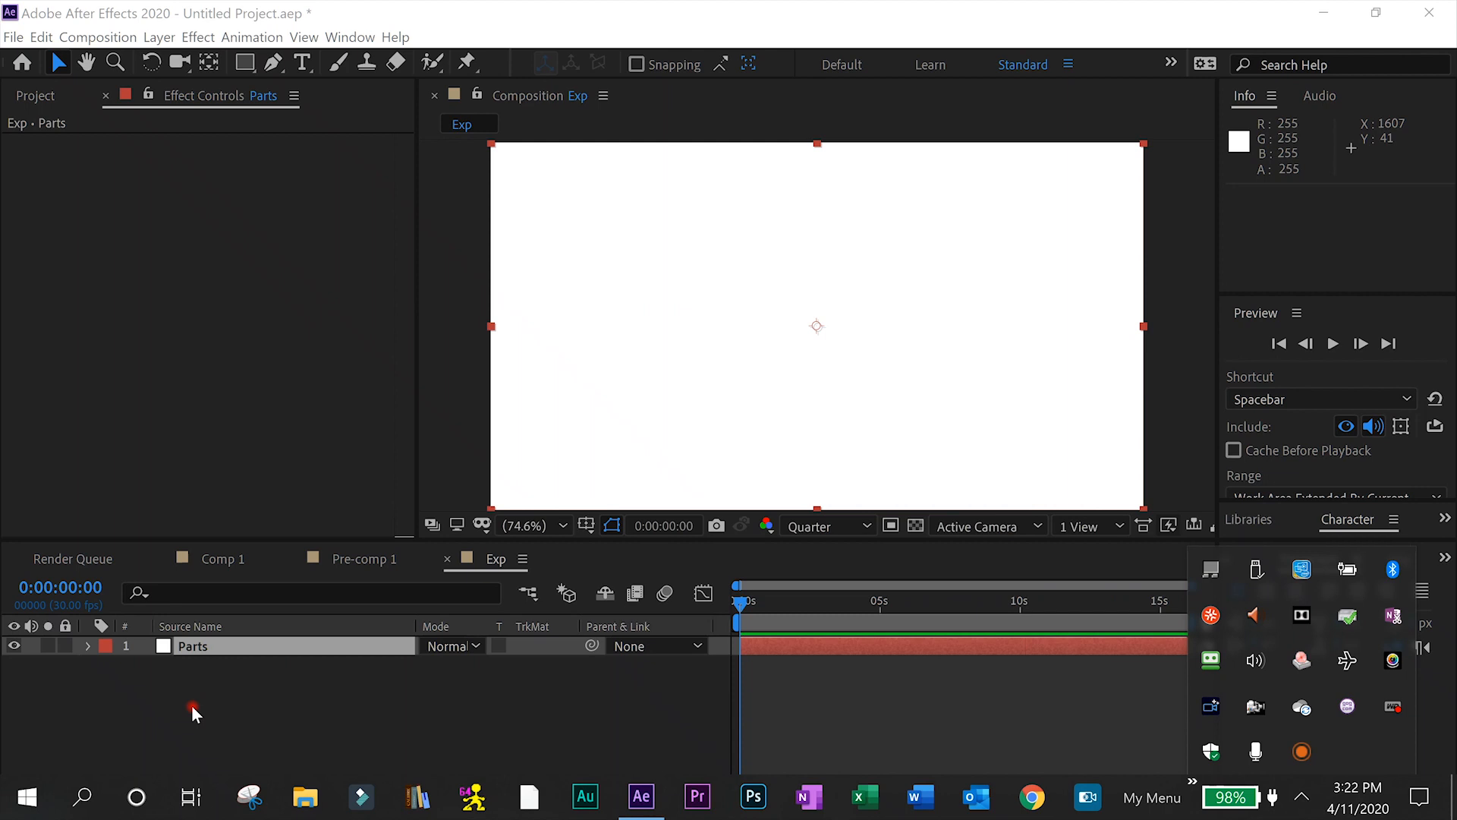
- Apply the CC Particle World effect to the Parts layer
{"action": "left_click", "coordinate": [235, 649]}
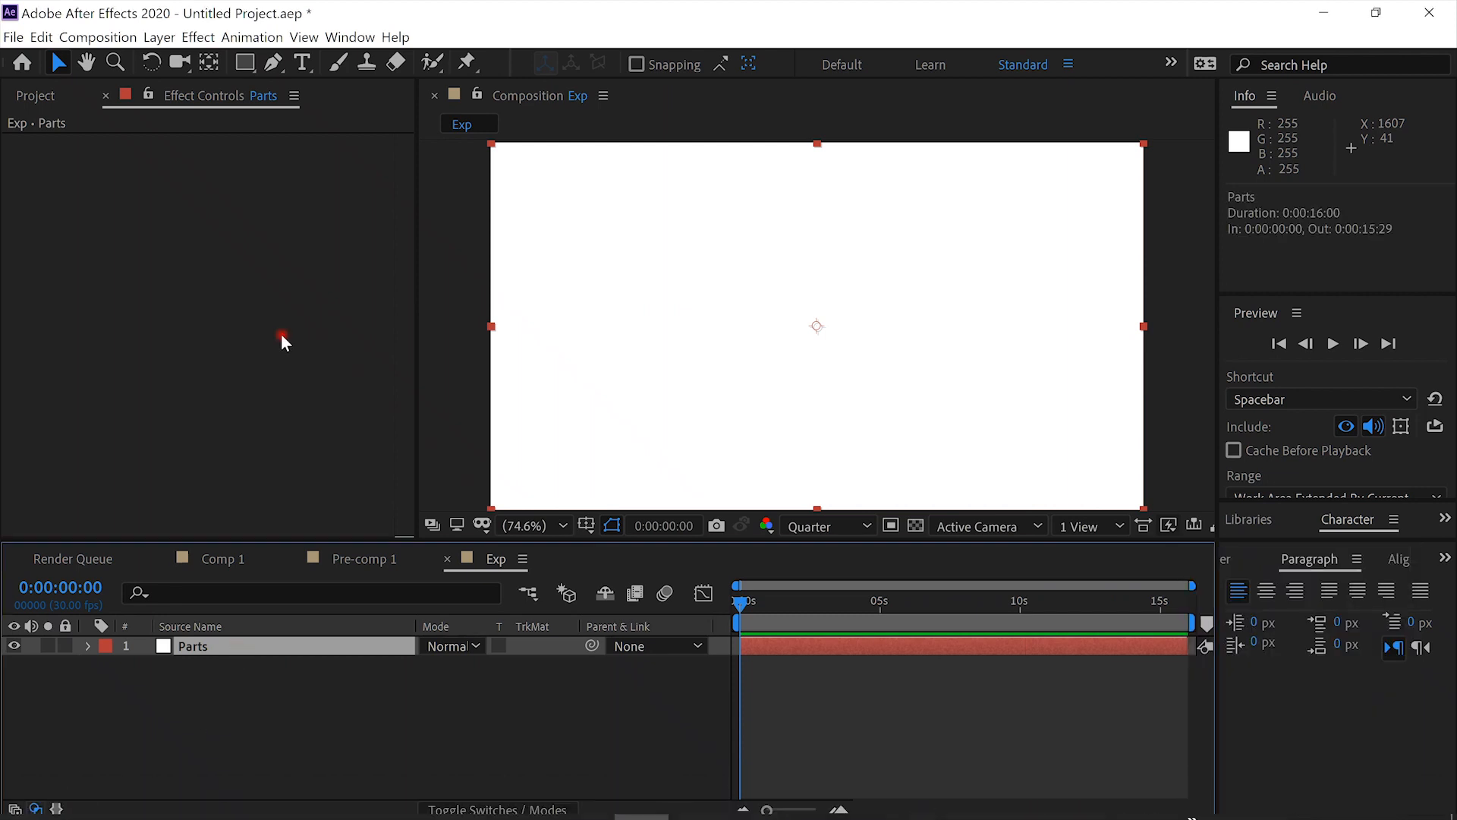
{"action": "key", "text": "ctrl+space"}
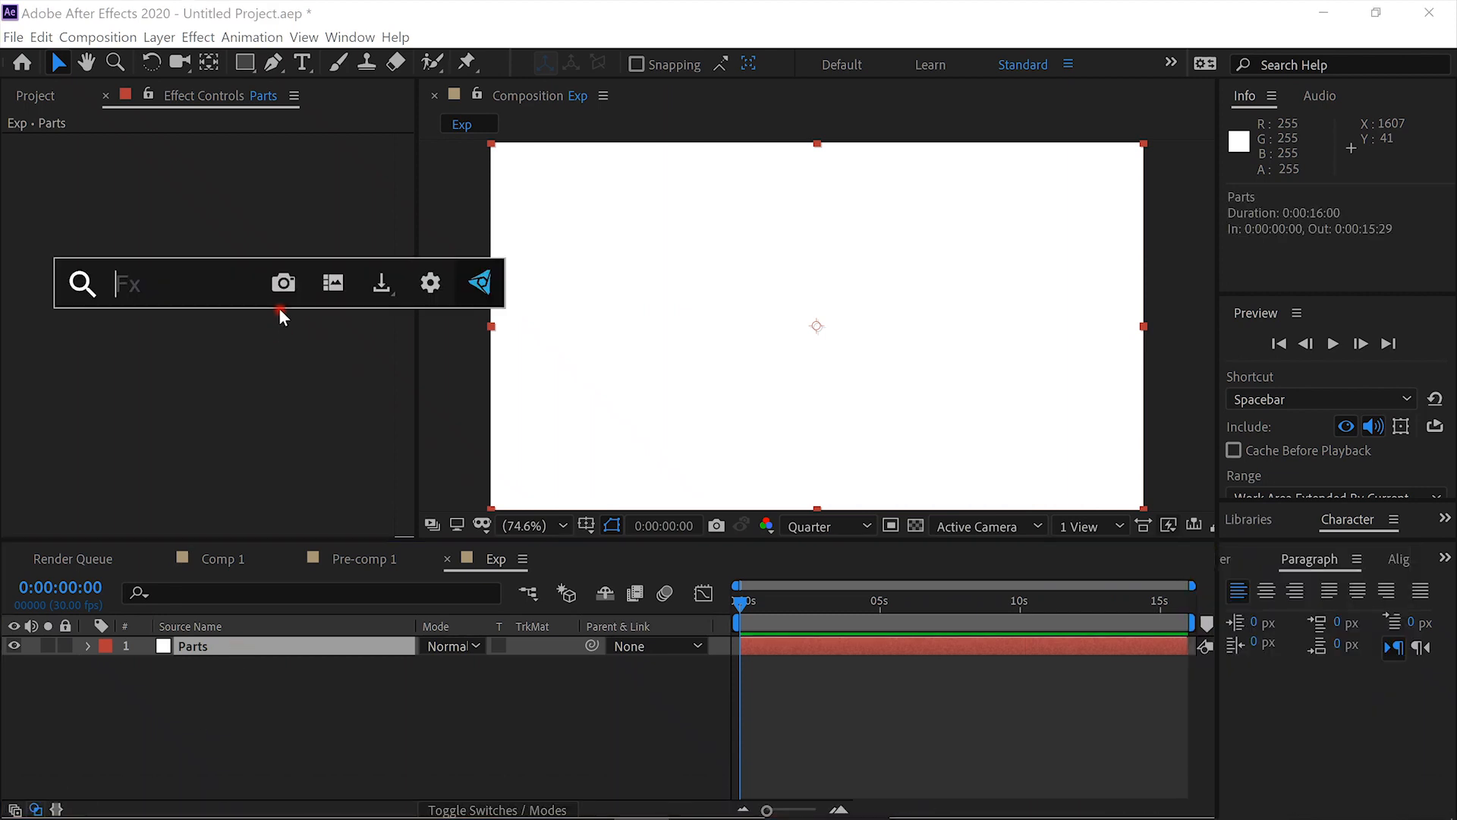
{"action": "type", "text": "part"}
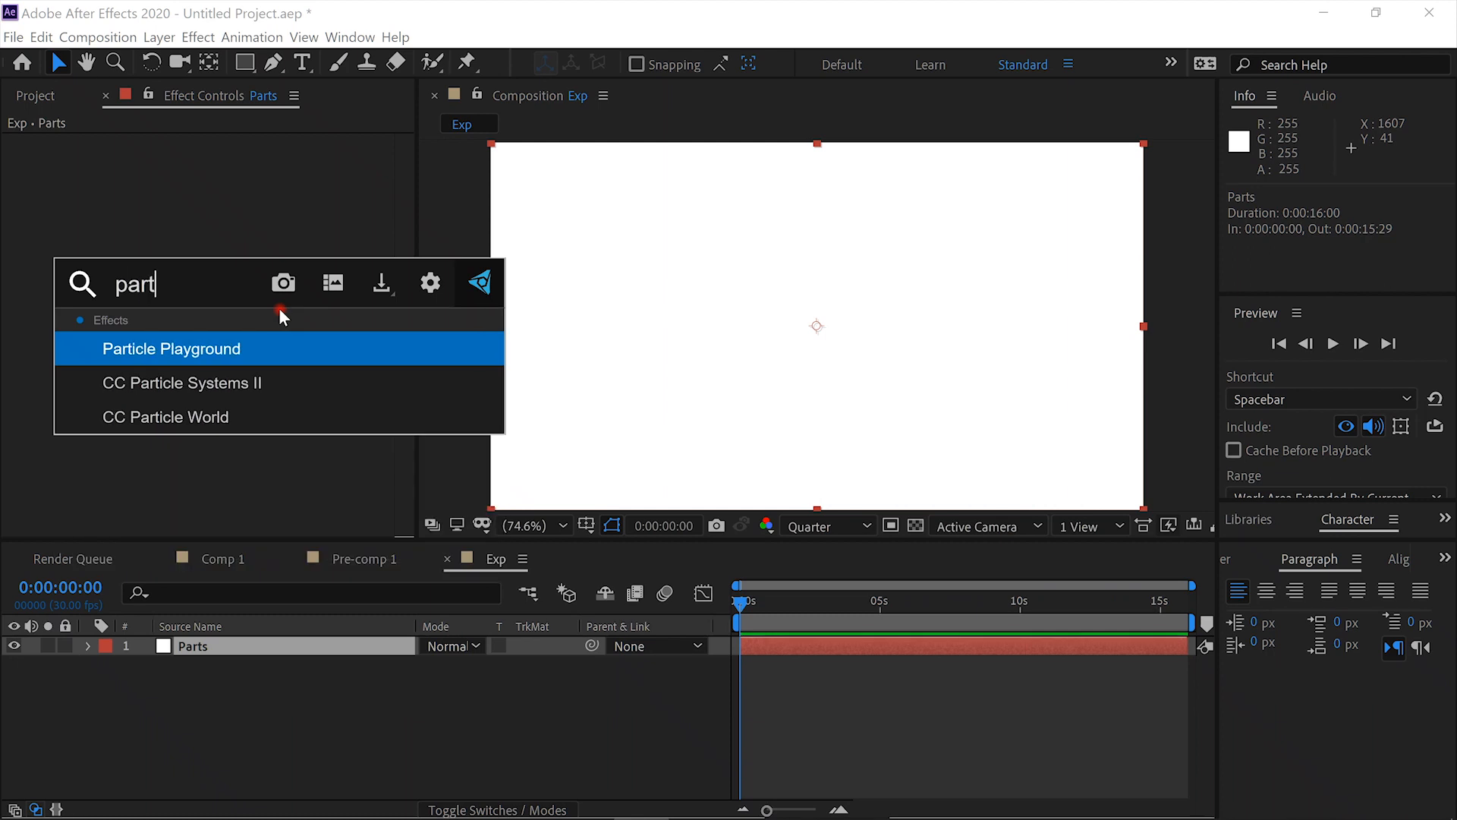
{"action": "left_click", "coordinate": [149, 422]}
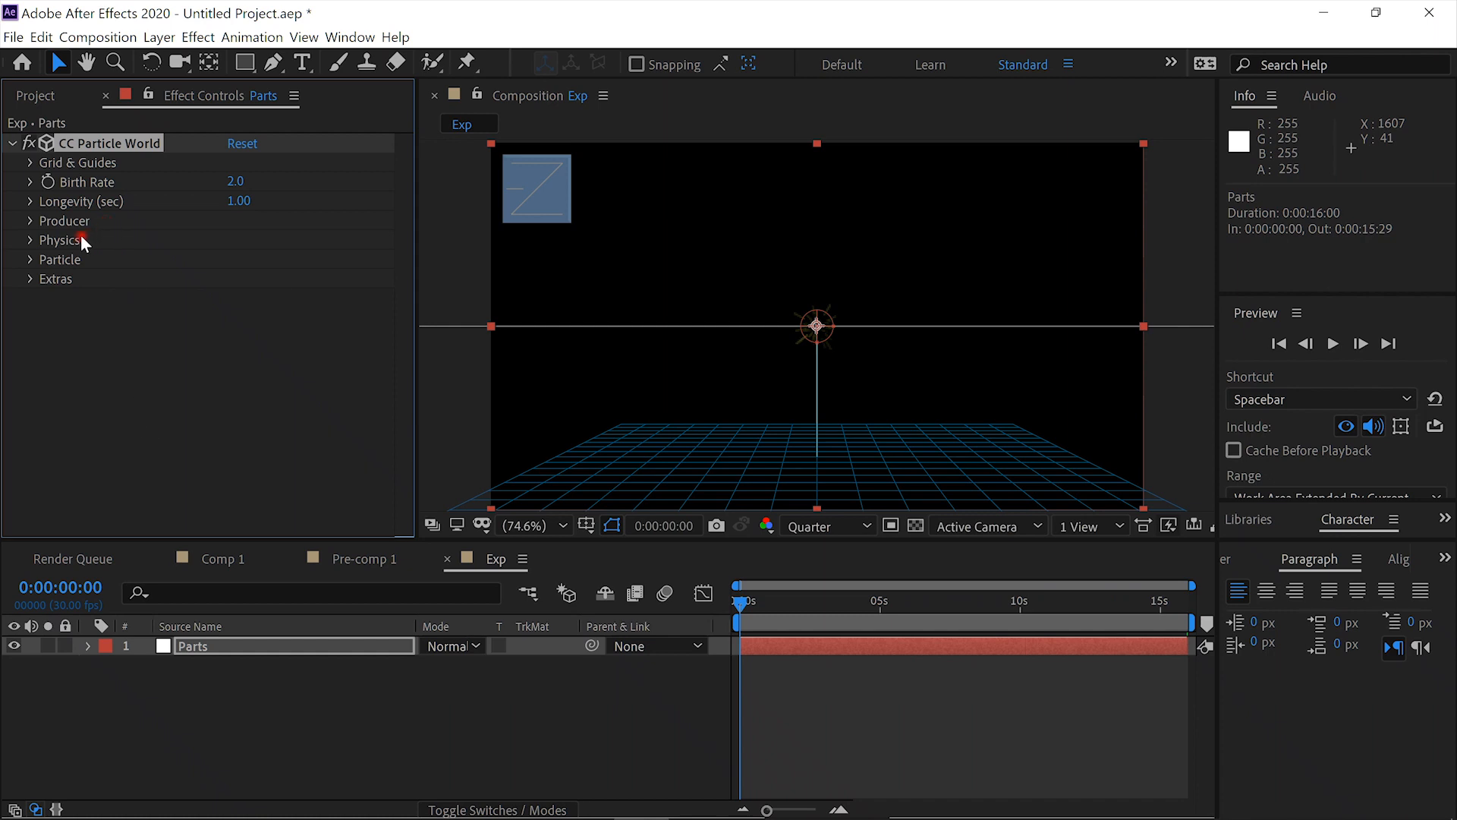
- Set CC Particle World's physics Gravity to 0, and reduce Longevity to 0.49 seconds while viewing frame 0:00:03:15
{"action": "left_click", "coordinate": [31, 240]}
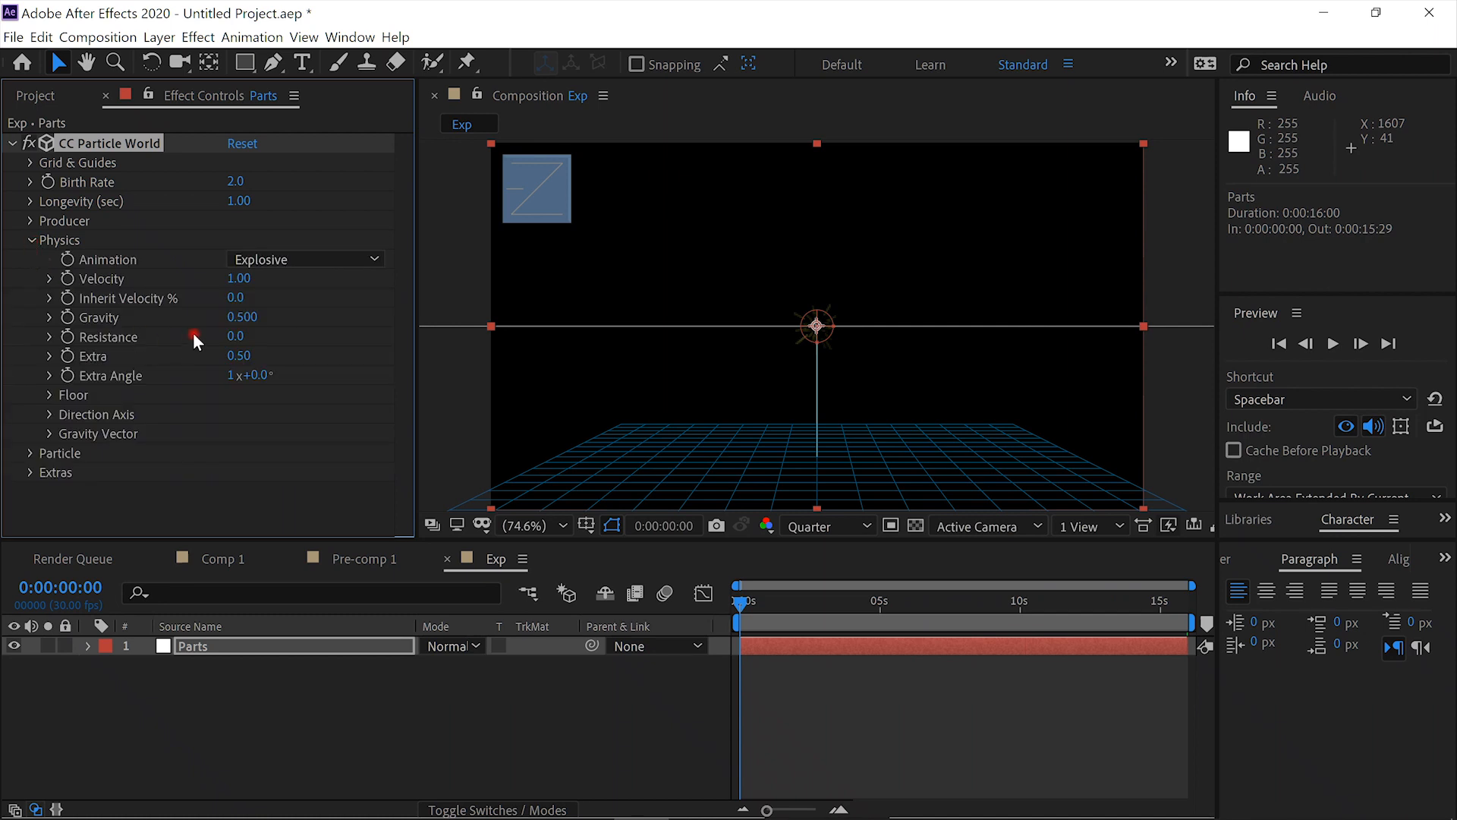
{"action": "left_click", "coordinate": [254, 319]}
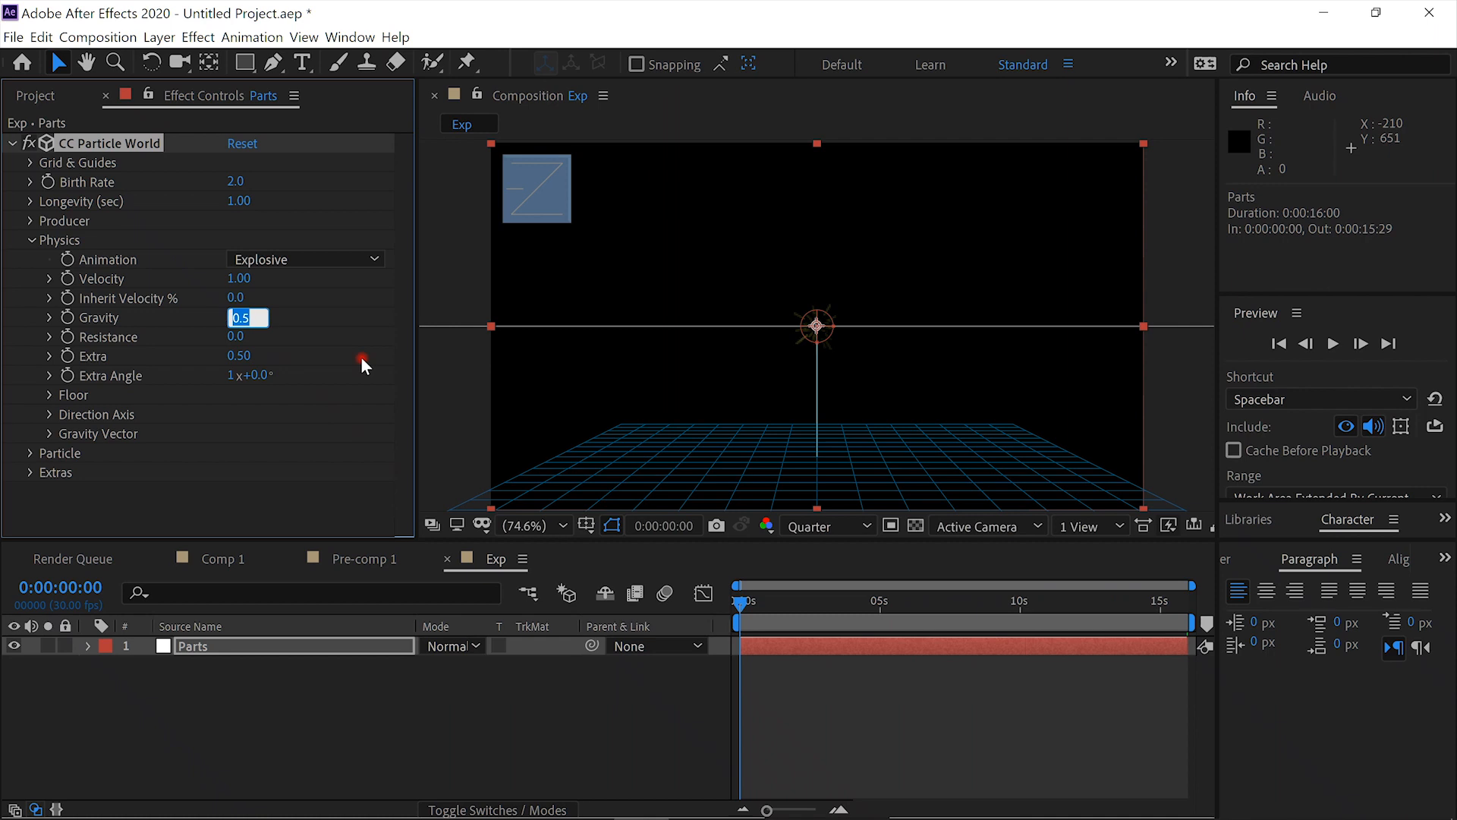
{"action": "type", "text": "0"}
{"action": "key", "text": "Return"}
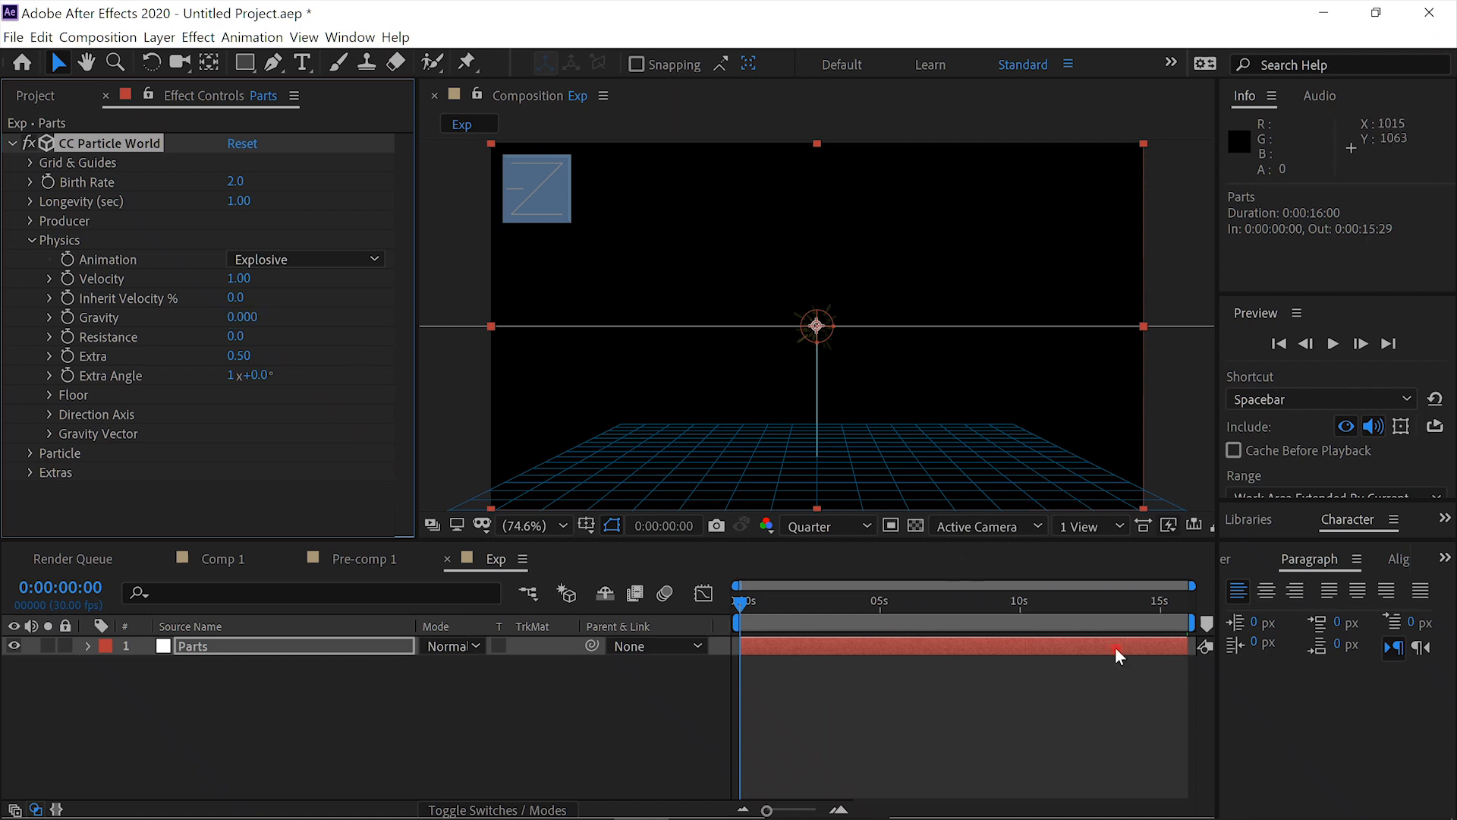
{"action": "left_click", "coordinate": [837, 605]}
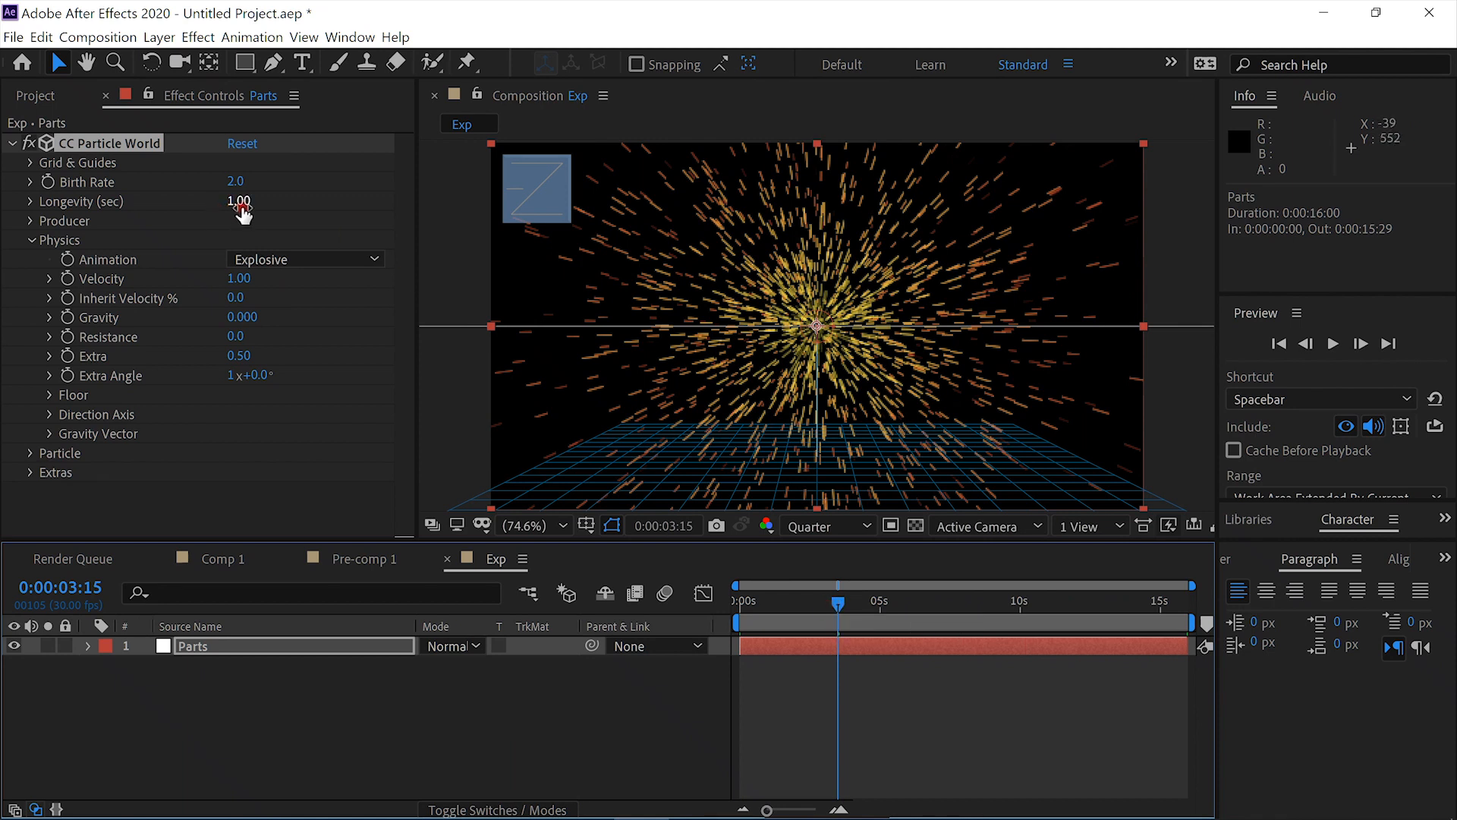
{"action": "left_click_drag", "start_coordinate": [239, 203], "coordinate": [190, 209]}
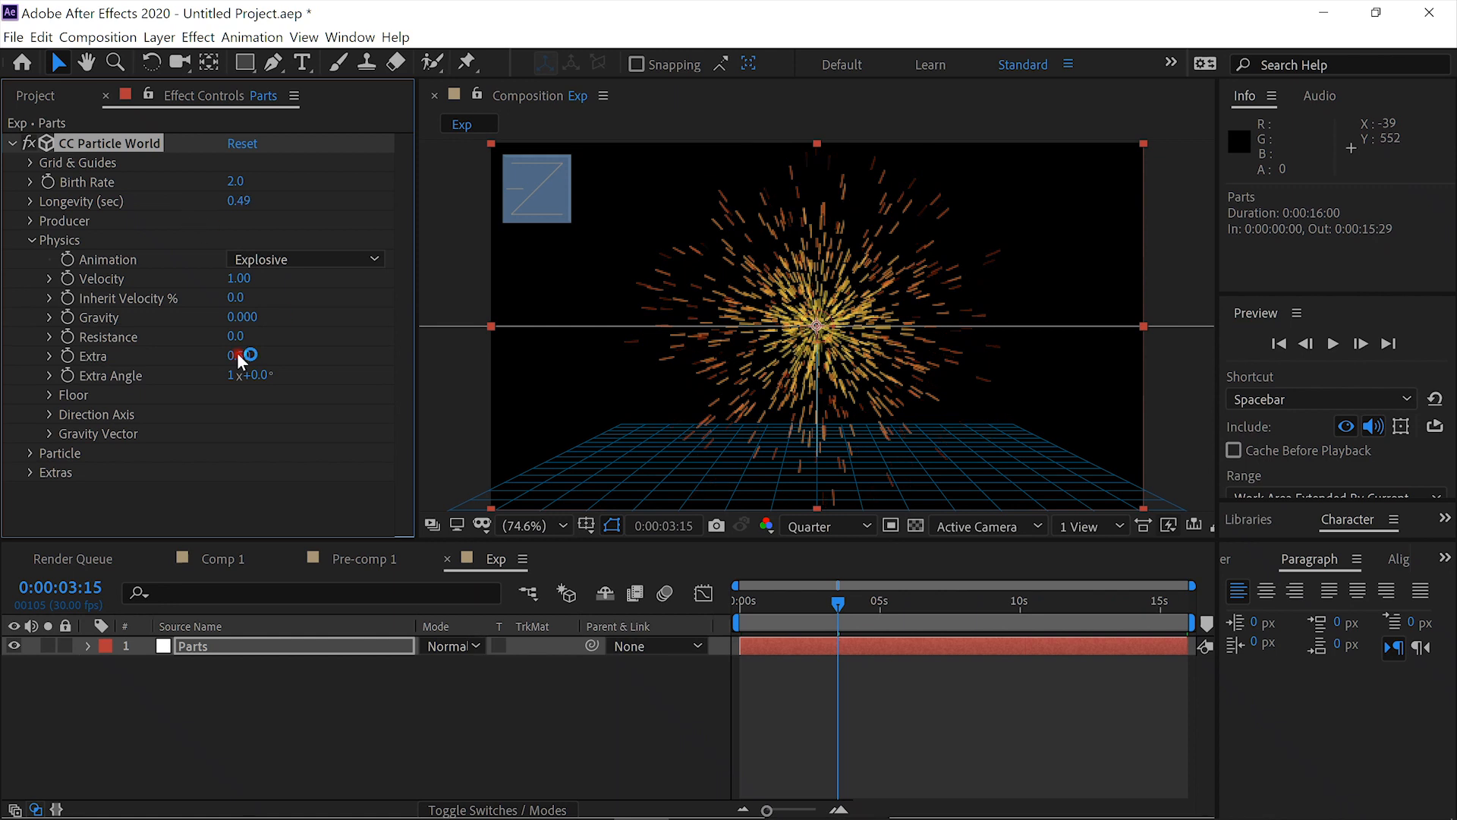
- Change the CC Particle World particle type to Faded Sphere
{"action": "left_click", "coordinate": [29, 242]}
{"action": "left_click", "coordinate": [29, 259]}
{"action": "scroll", "coordinate": [69, 296], "scroll_direction": "down", "scroll_amount": 2}
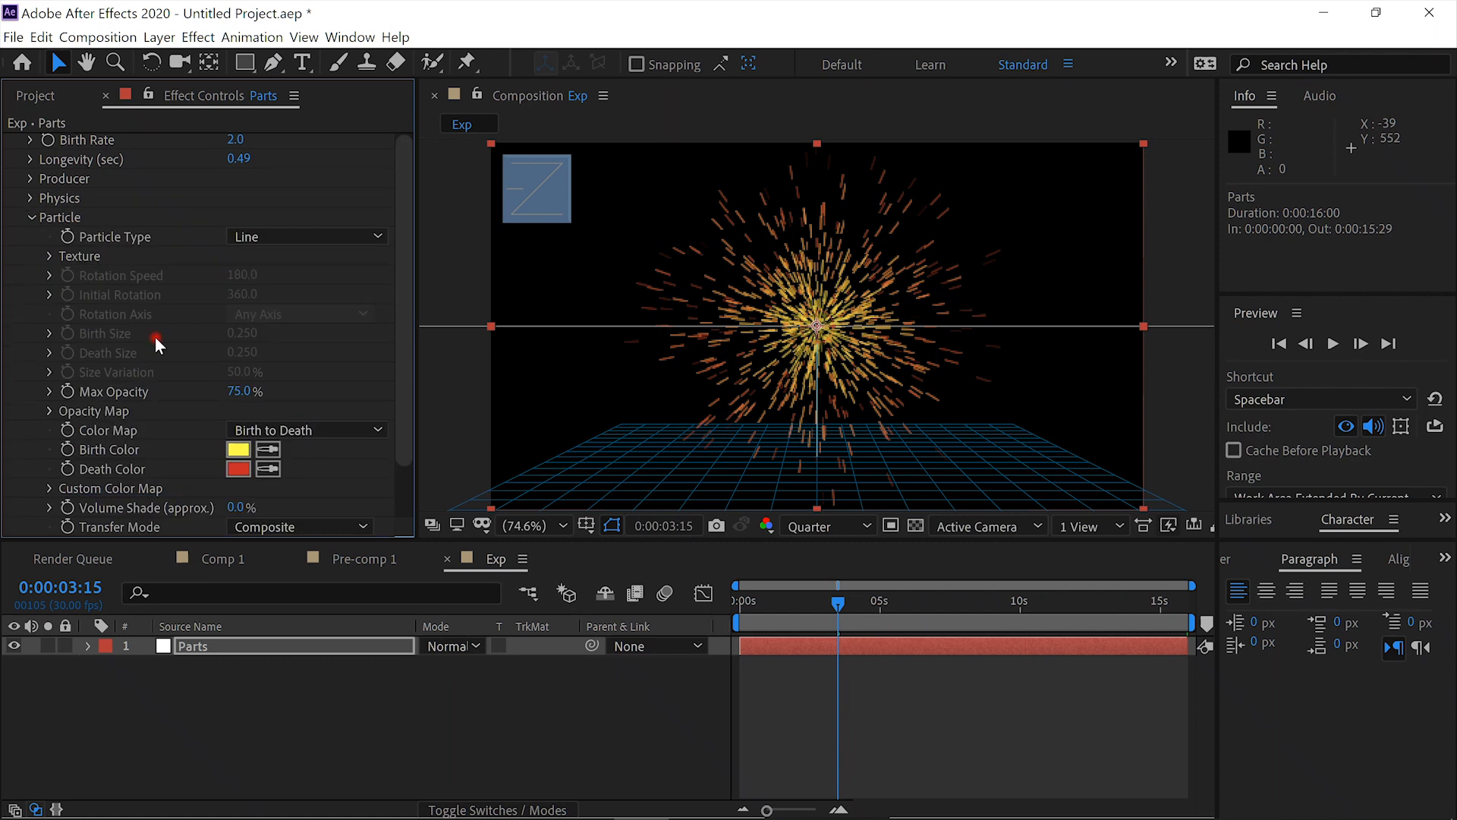
{"action": "left_click", "coordinate": [371, 236]}
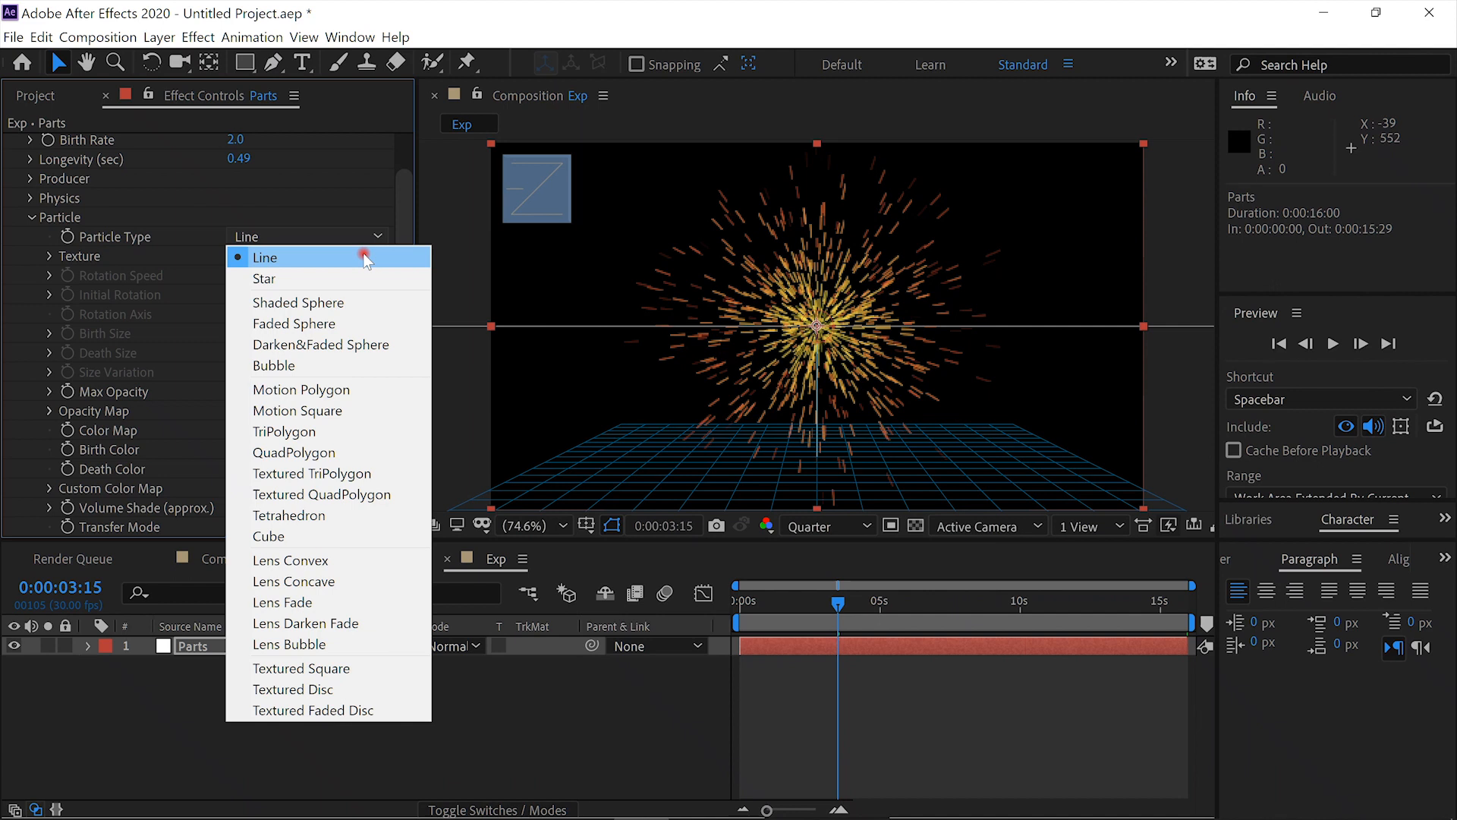
{"action": "left_click", "coordinate": [348, 324]}
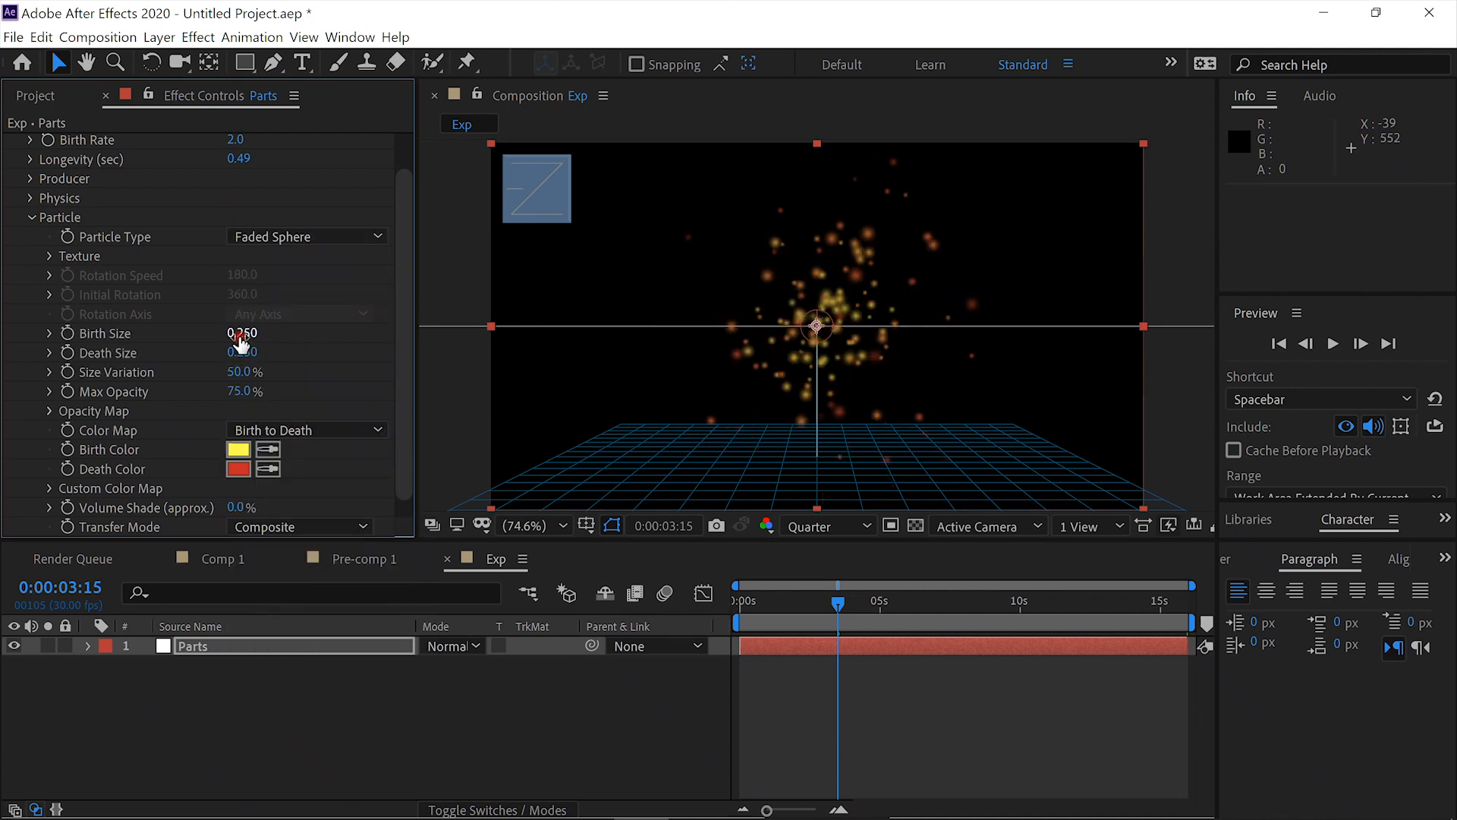
- Set the particles' Birth Size to 1.660, Death Size to 4.650 and Size Variation to 25%
{"action": "left_click_drag", "start_coordinate": [251, 336], "coordinate": [388, 341]}
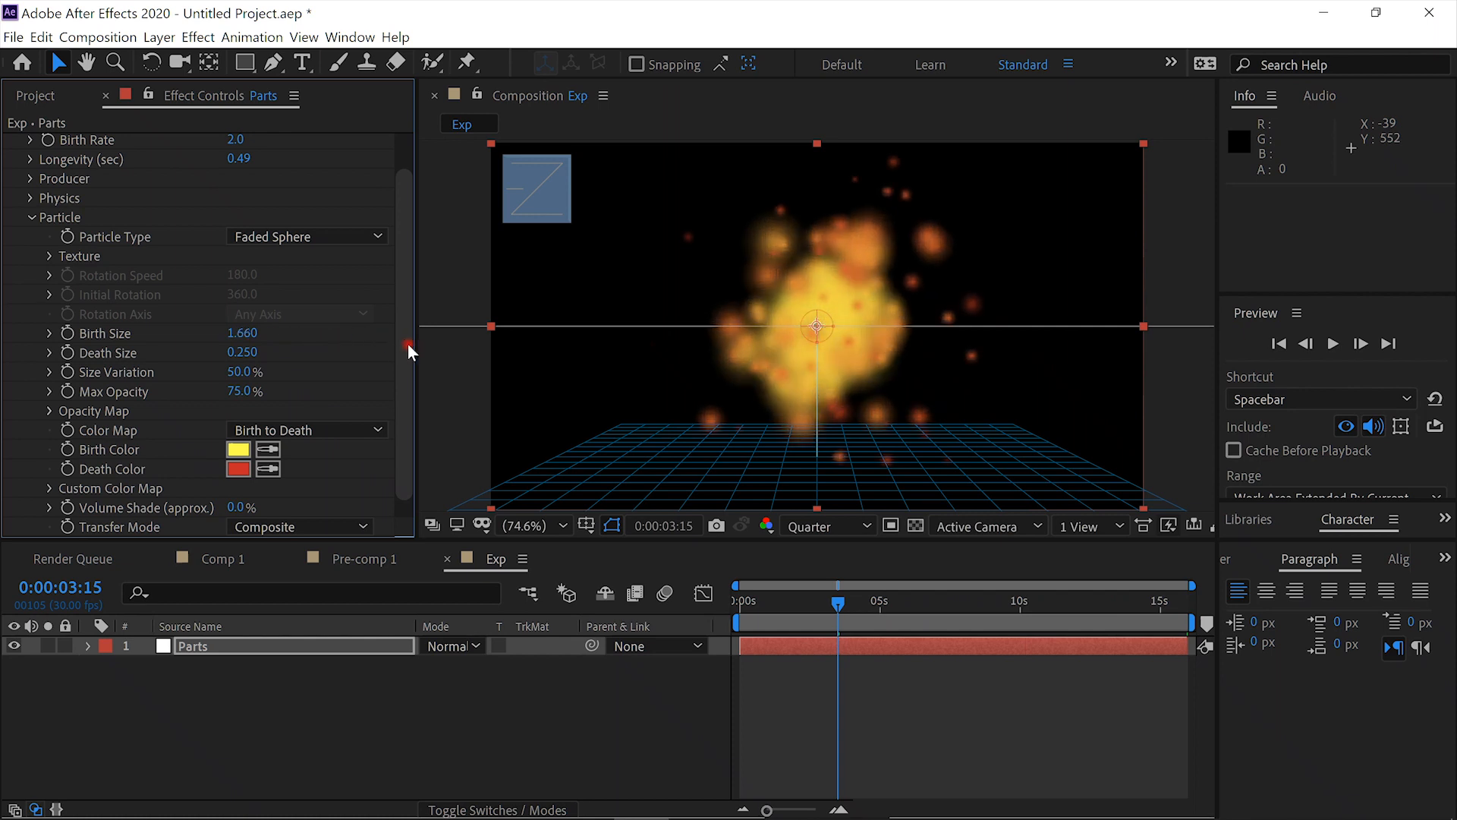
{"action": "left_click_drag", "start_coordinate": [236, 354], "coordinate": [747, 391]}
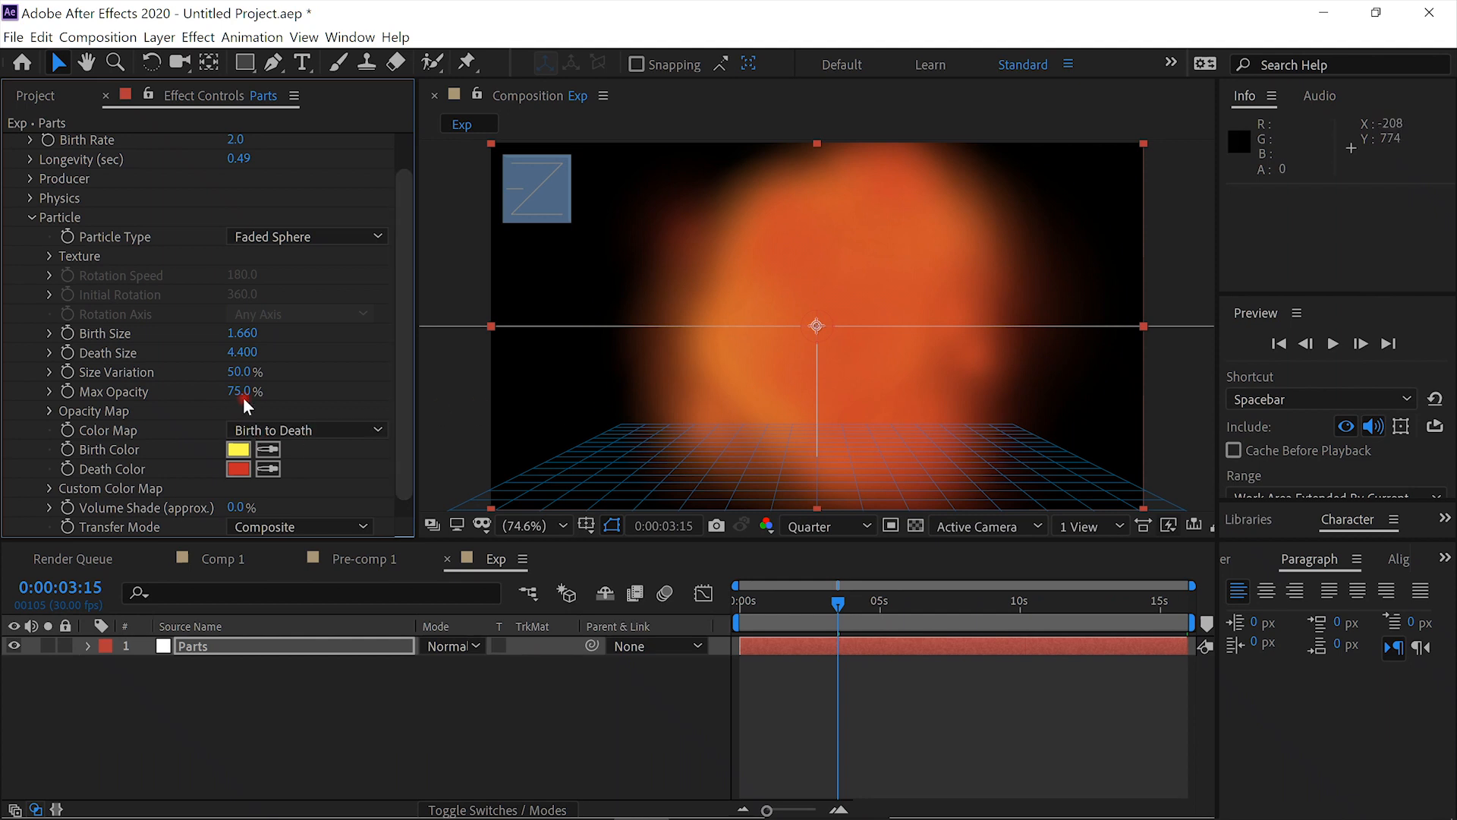
{"action": "left_click", "coordinate": [249, 372]}
{"action": "type", "text": "25"}
{"action": "key", "text": "Return"}
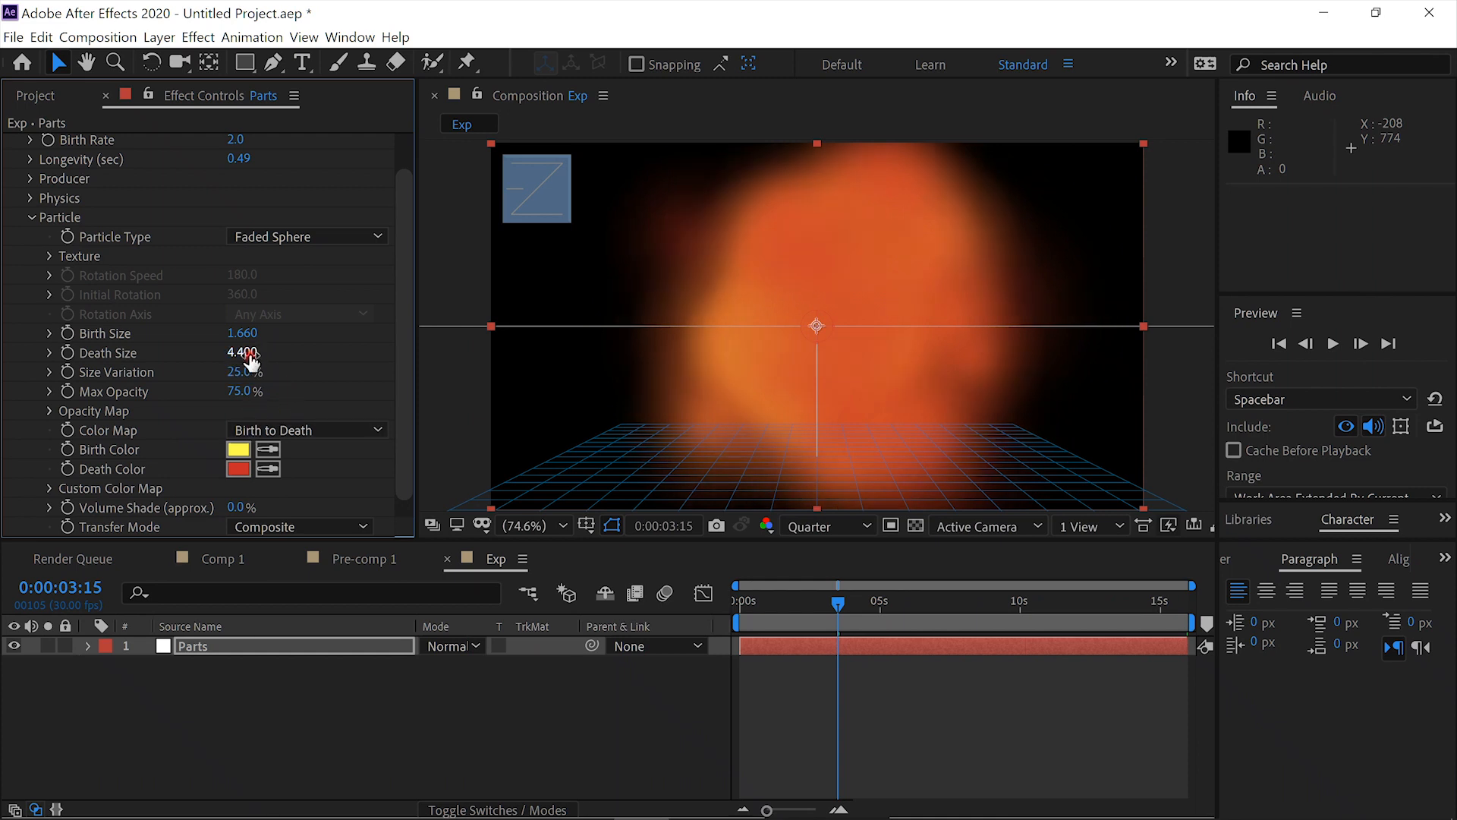
{"action": "left_click_drag", "start_coordinate": [253, 353], "coordinate": [281, 356]}
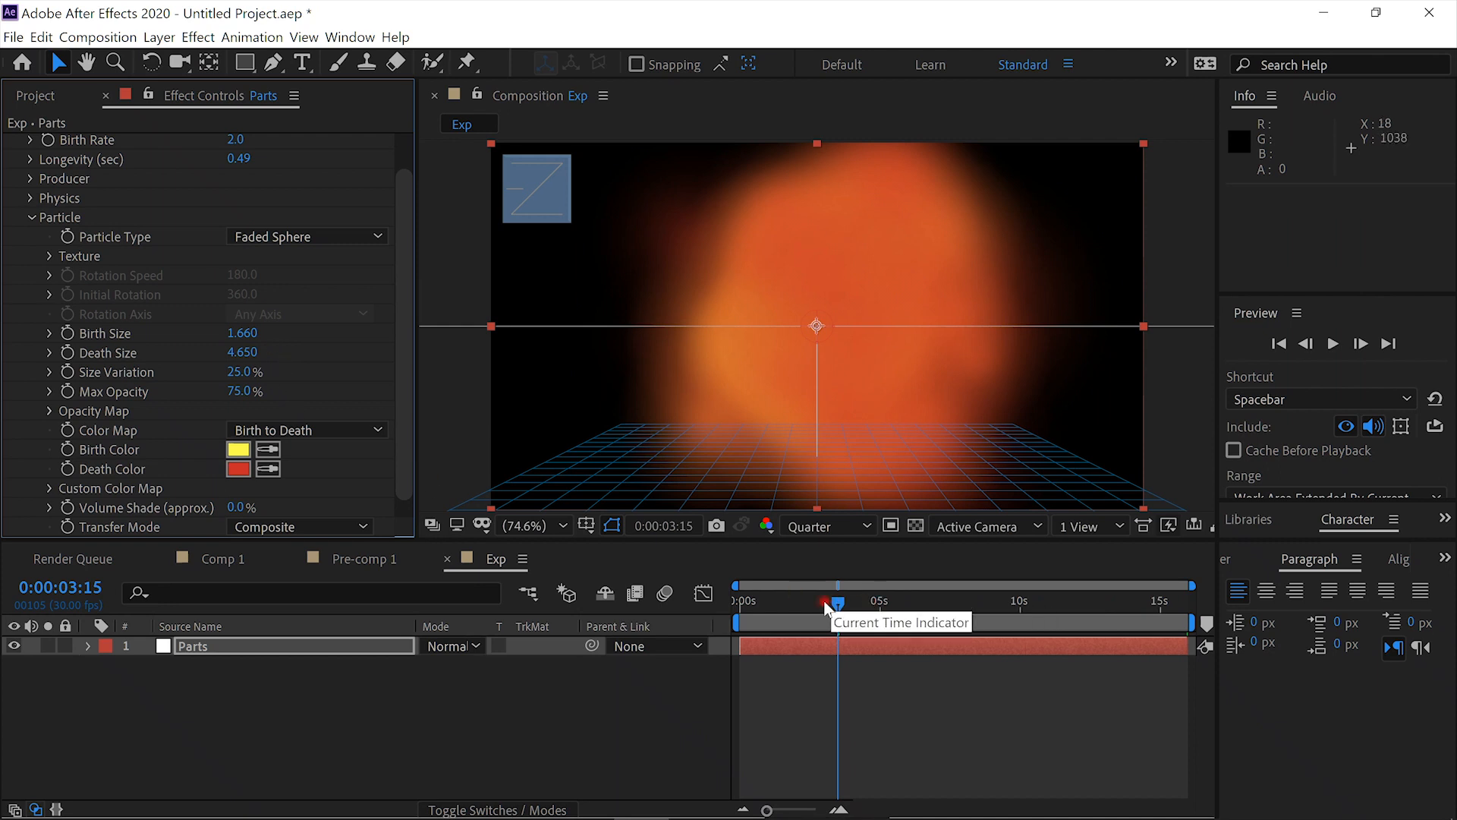
- Return to the first frame of Exp and preview the particle explosion
{"action": "left_click_drag", "start_coordinate": [837, 604], "coordinate": [736, 601]}
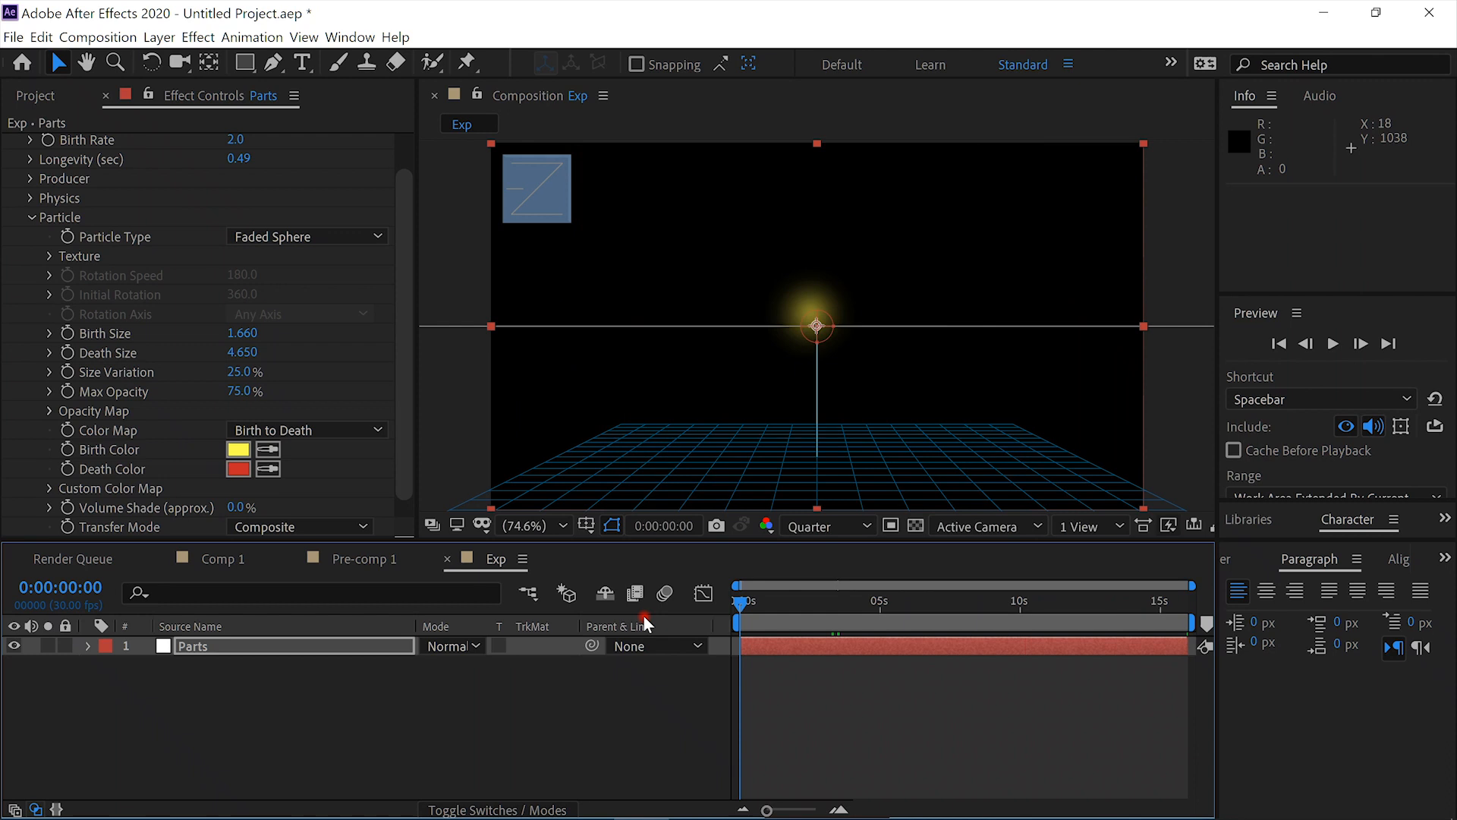
{"action": "left_click", "coordinate": [1331, 343]}
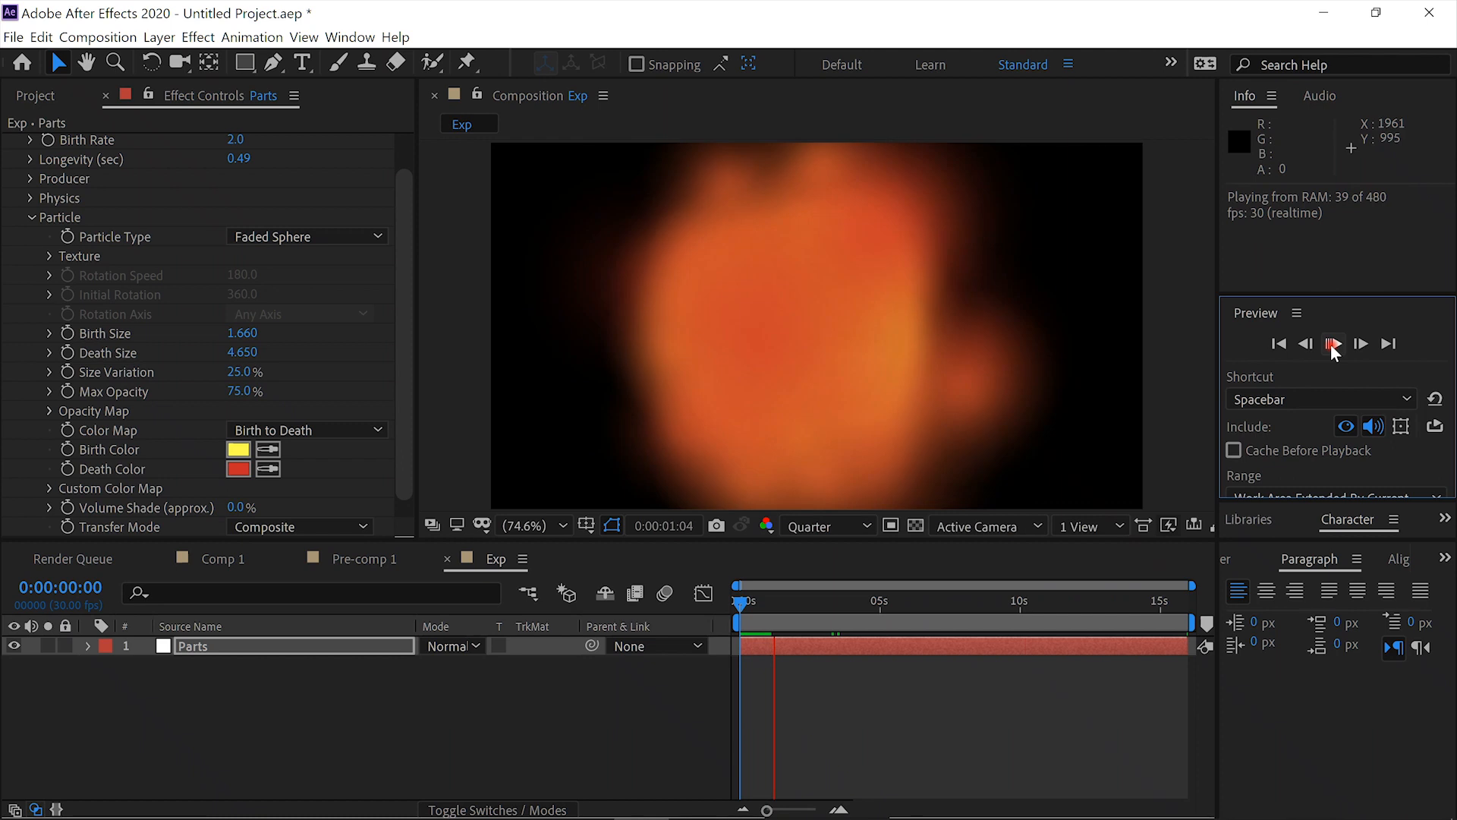
- Stop the preview, return to the first frame and create a white 1920 × 1080 px solid named Noise
{"action": "left_click", "coordinate": [1331, 343]}
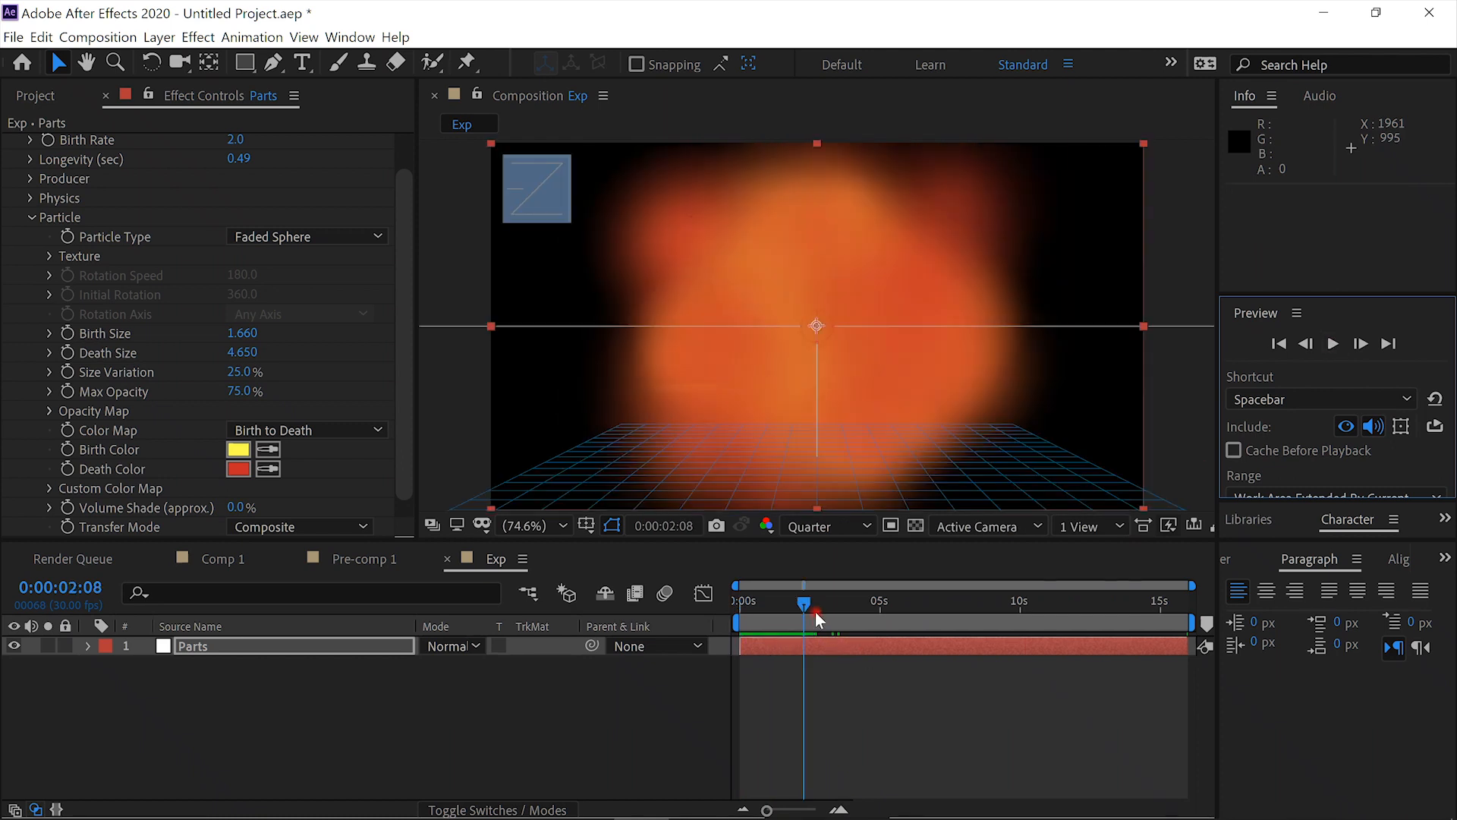
{"action": "left_click_drag", "start_coordinate": [808, 603], "coordinate": [730, 618]}
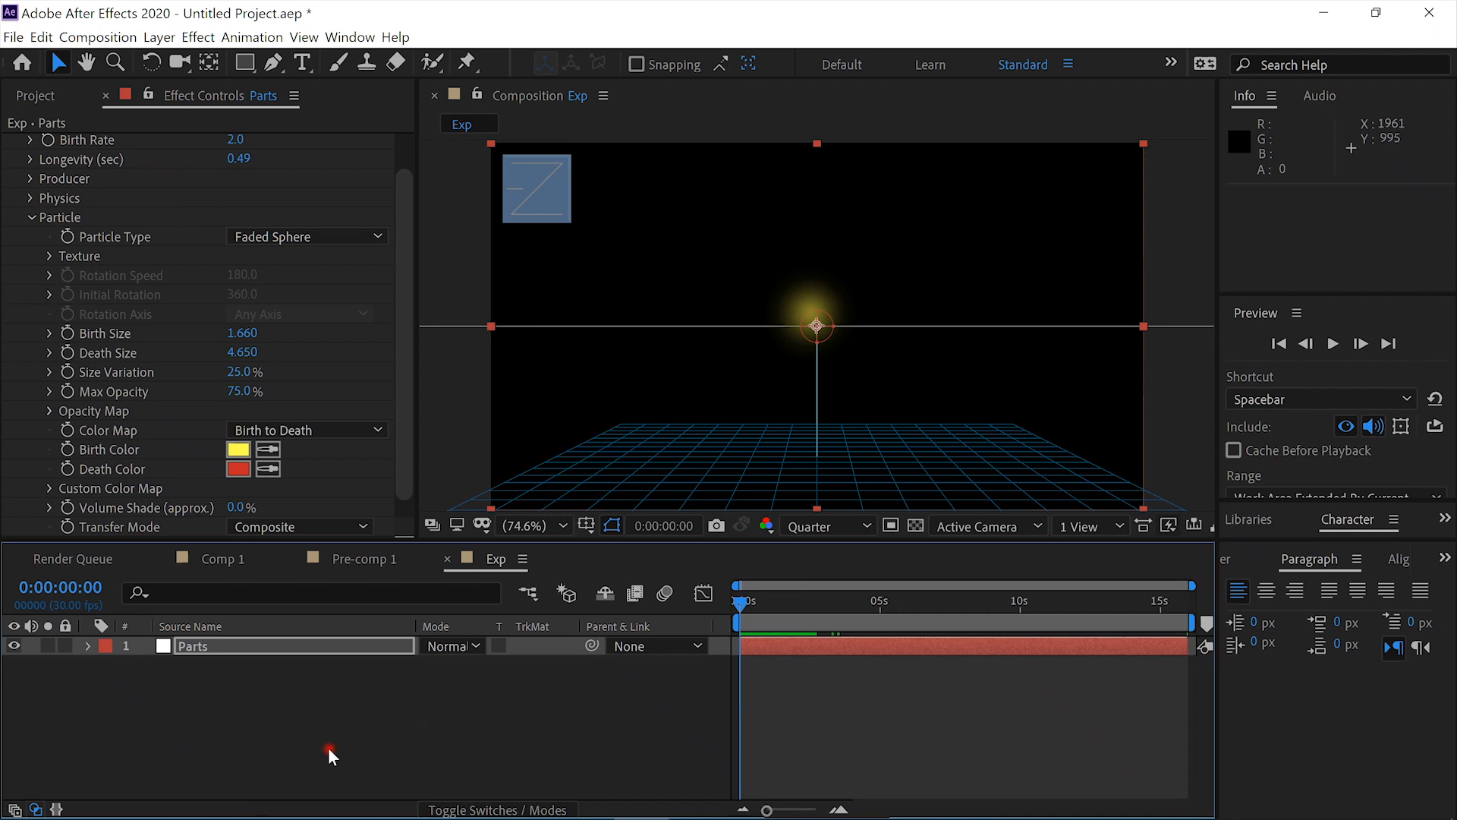
{"action": "left_click", "coordinate": [319, 643]}
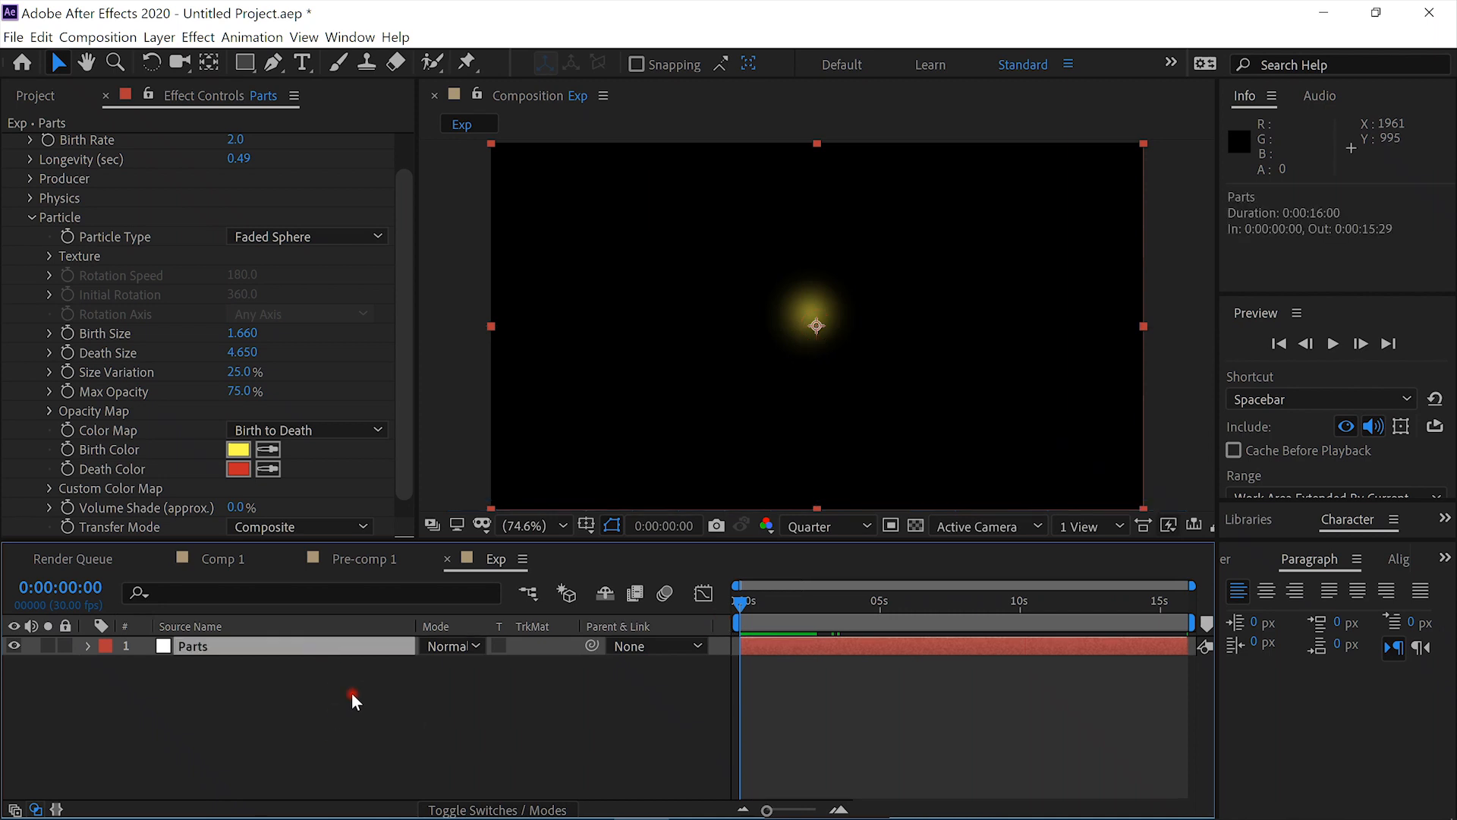
{"action": "key", "text": "ctrl+y"}
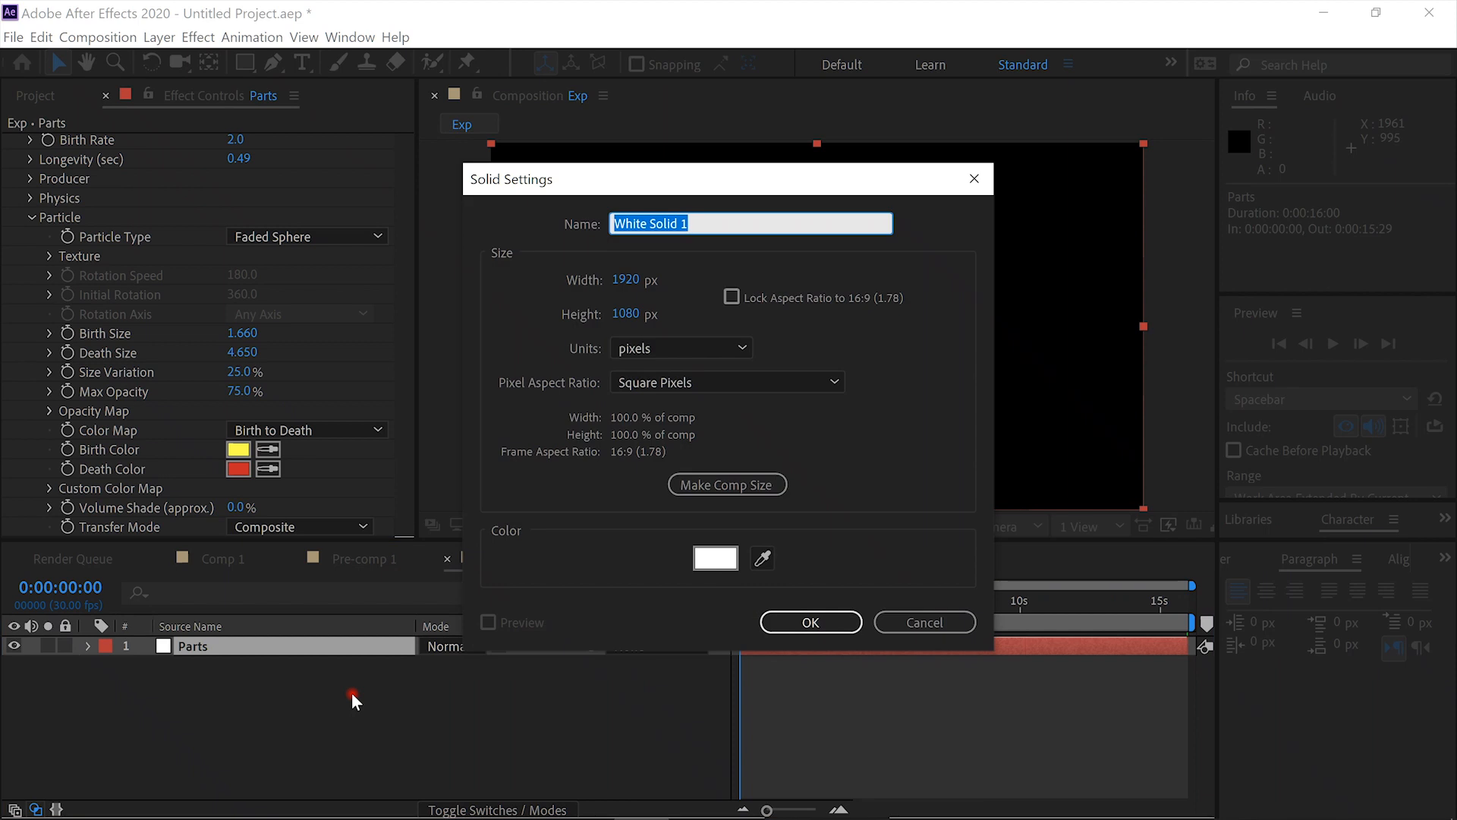
{"action": "type", "text": "Noise"}
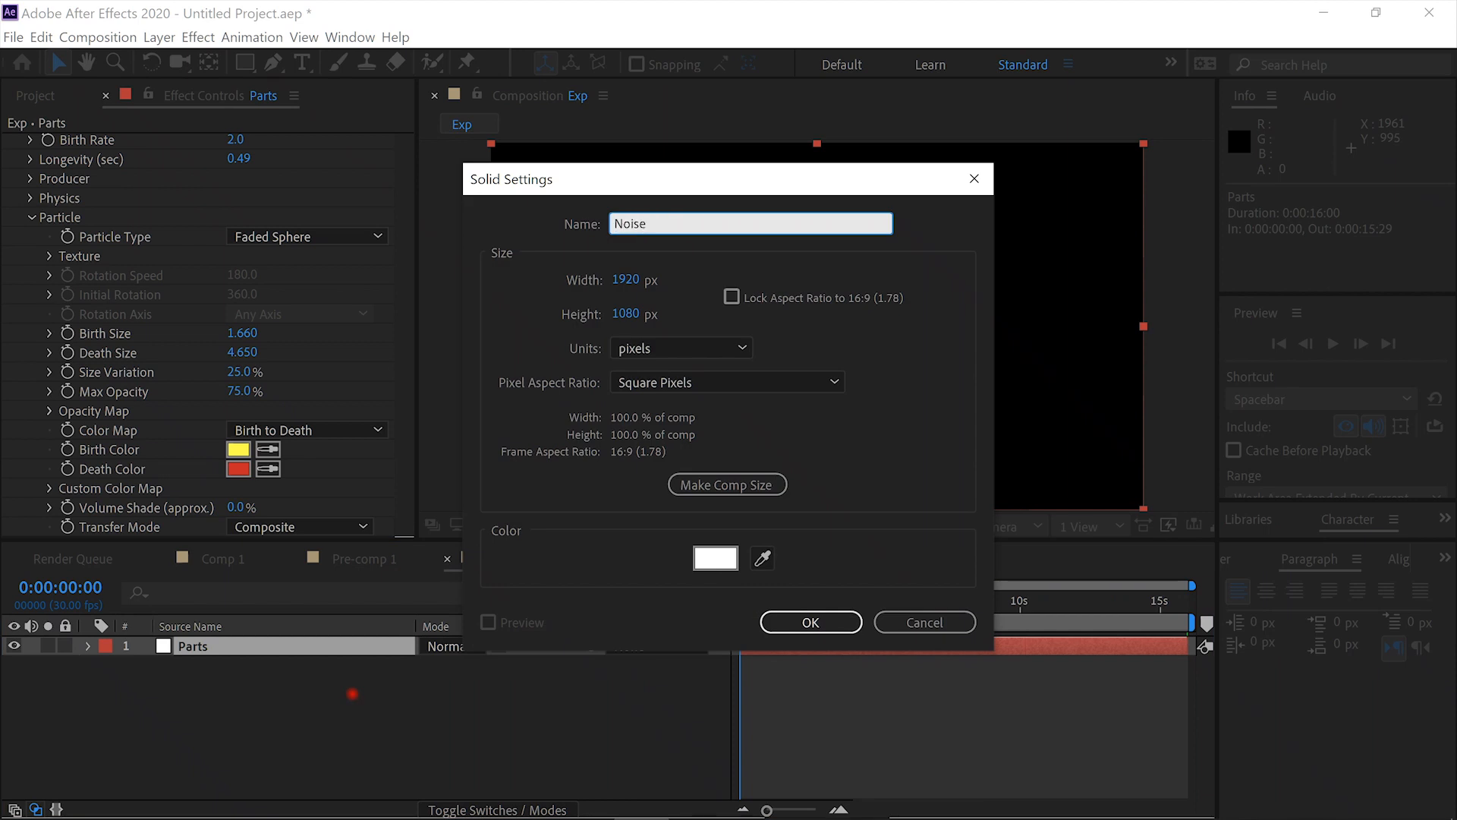
{"action": "key", "text": "Return"}
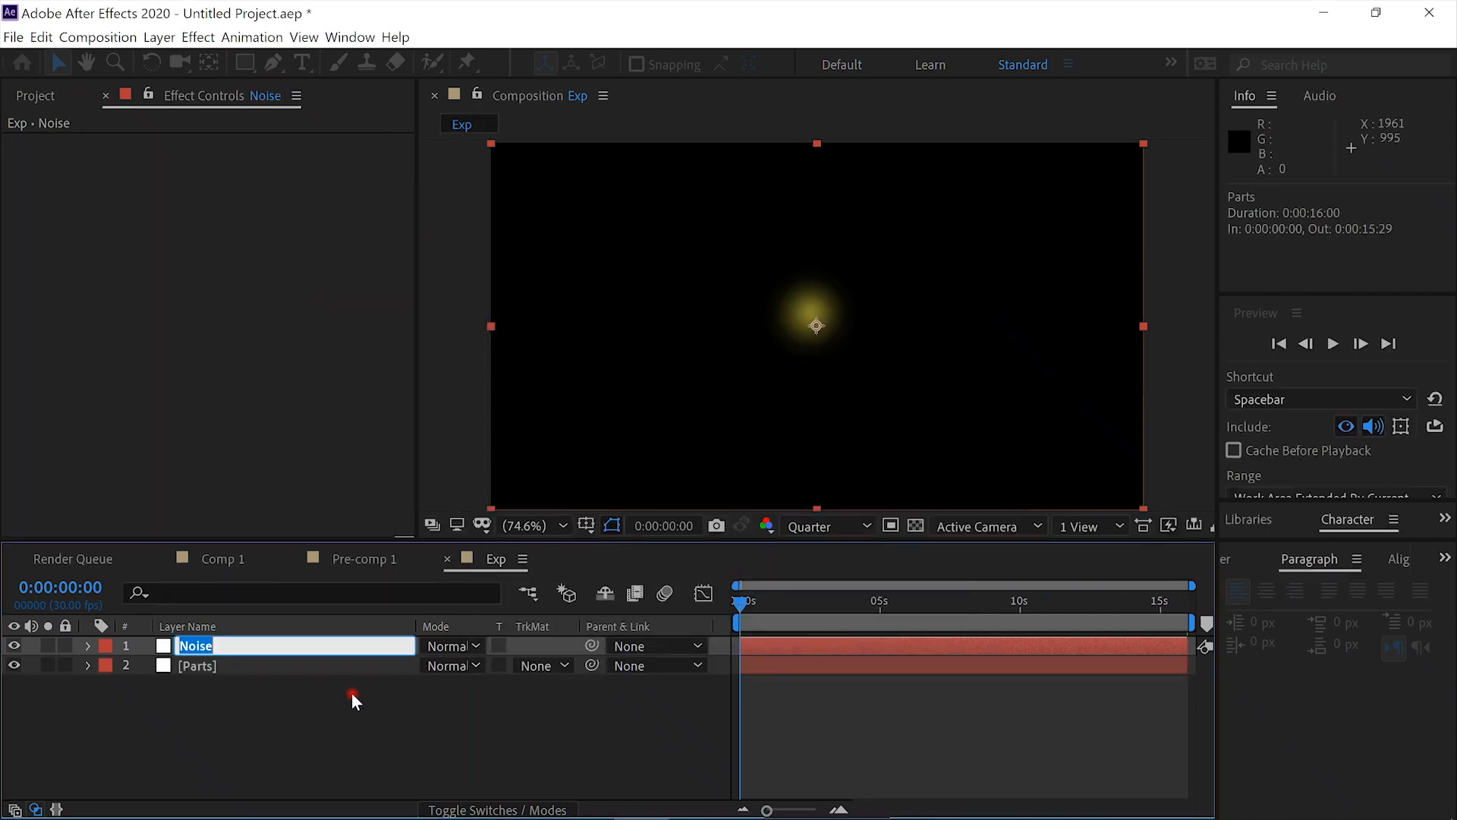
- Apply the Fractal Noise effect to the new solid
{"action": "key", "text": "ctrl+space"}
{"action": "type", "text": "fra"}
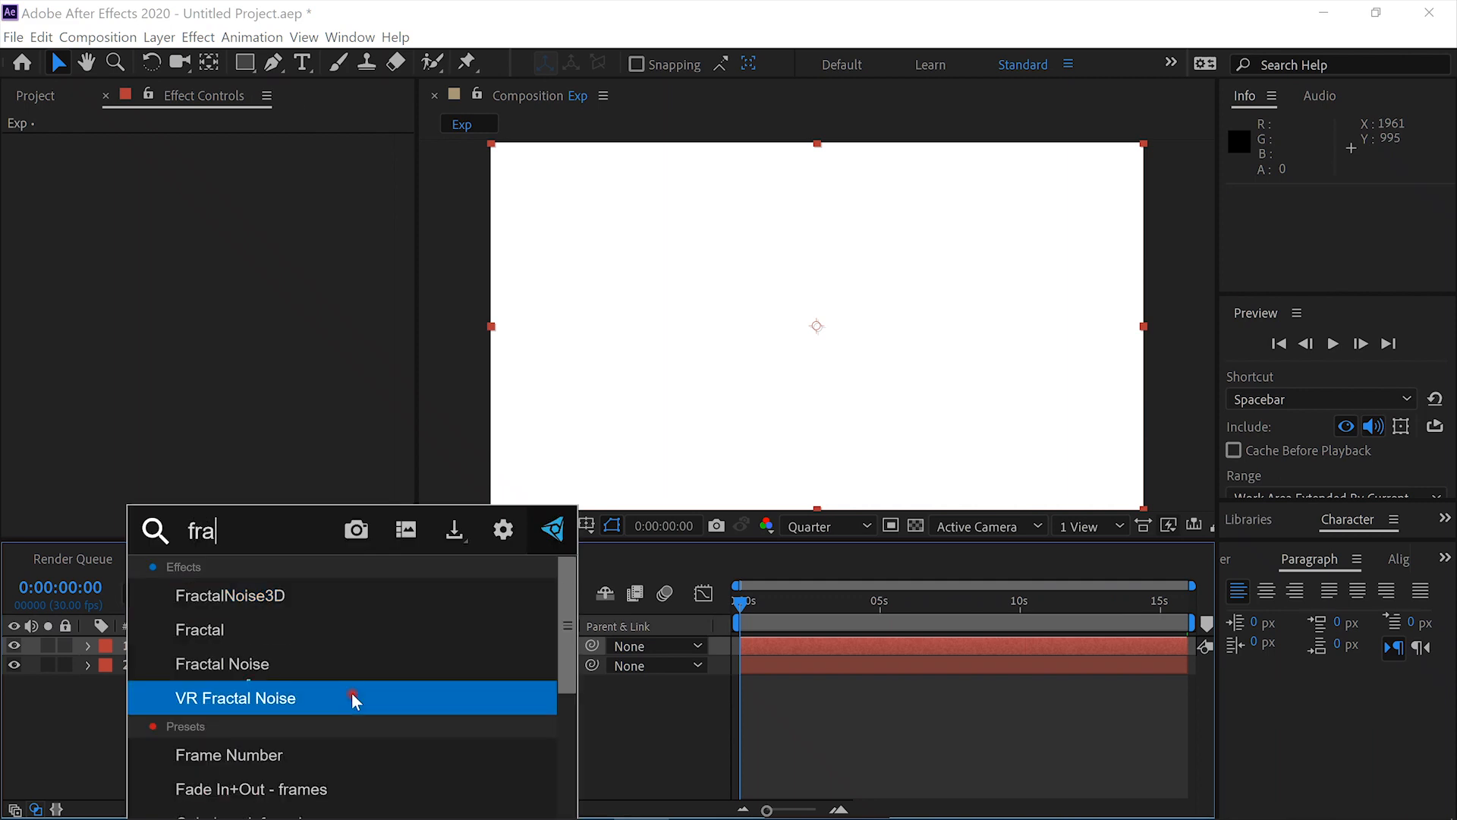
{"action": "left_click", "coordinate": [352, 679]}
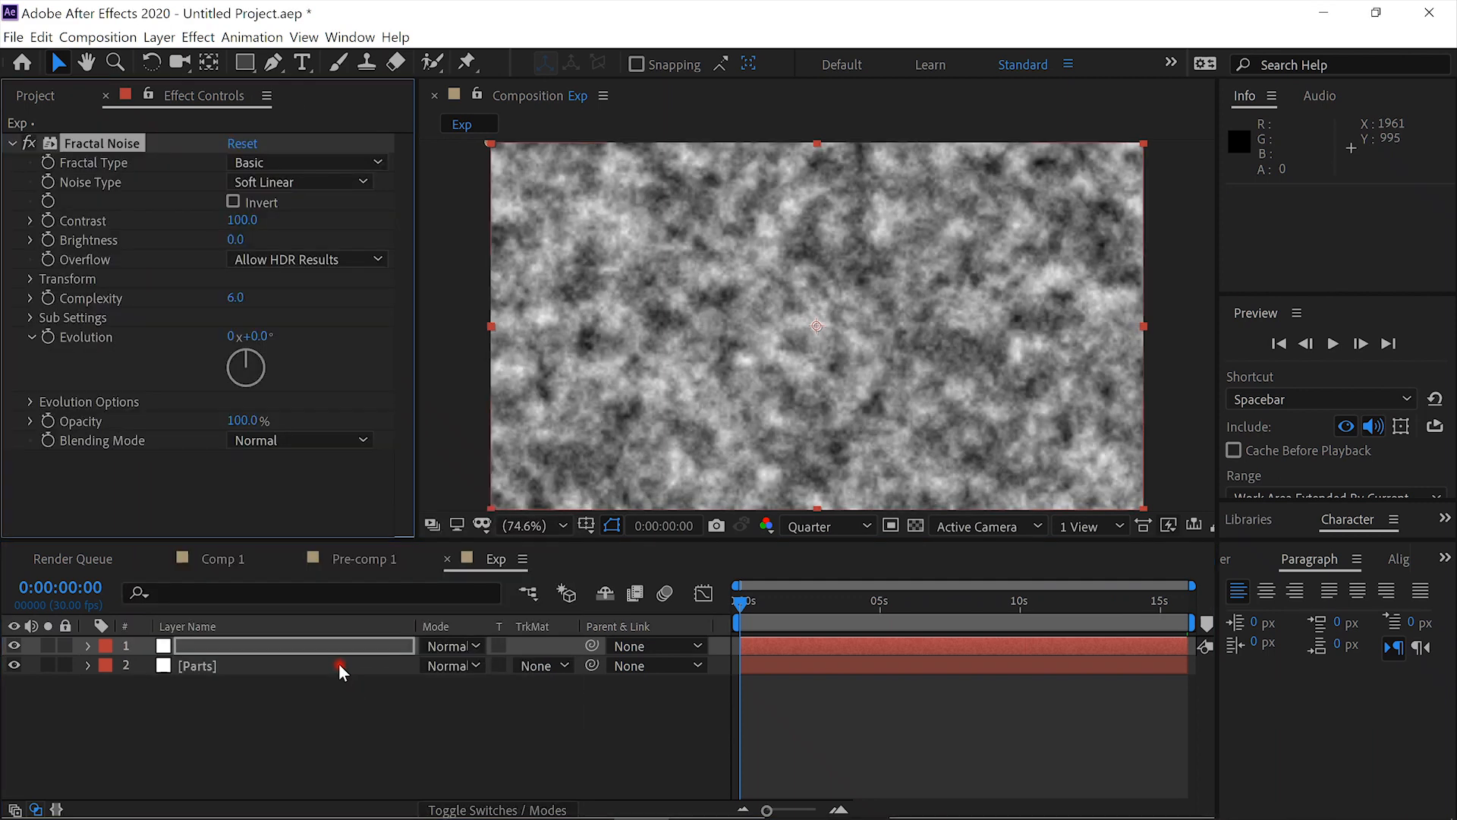
- Set Fractal Noise to the Dynamic Progressive fractal type with Contrast 161 and Brightness -12
{"action": "left_click", "coordinate": [378, 161]}
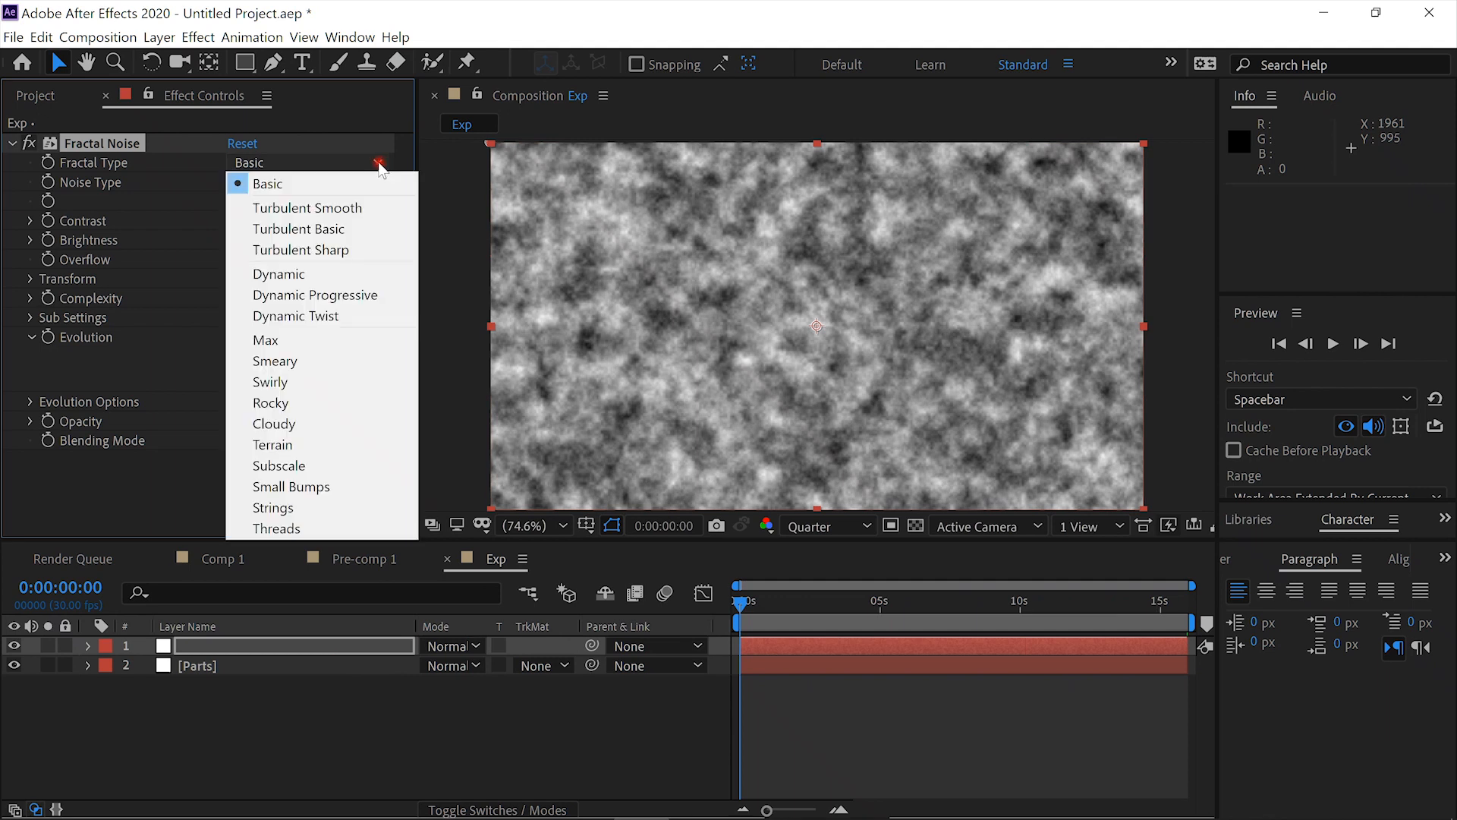
{"action": "left_click", "coordinate": [355, 294]}
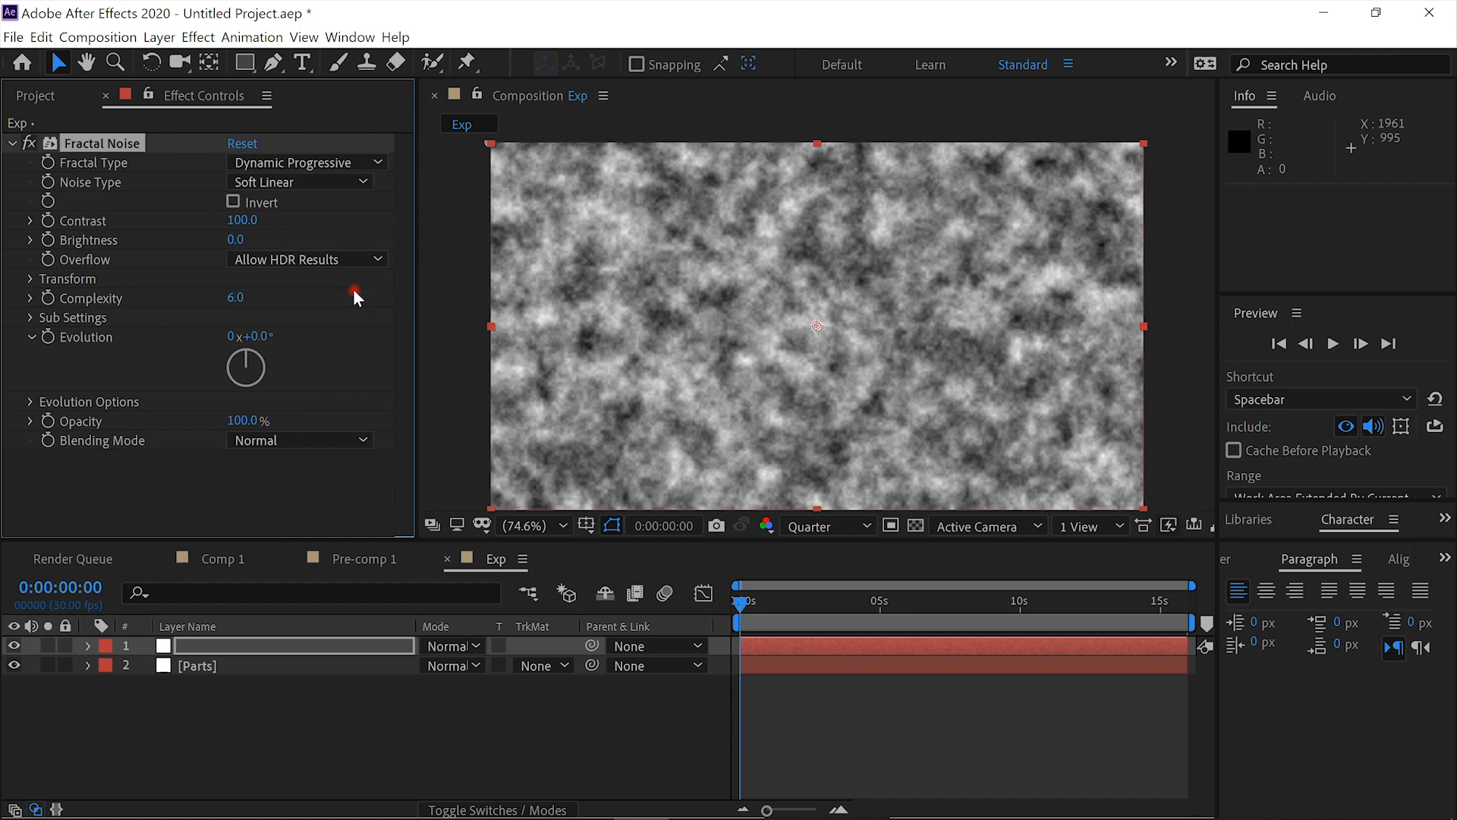
{"action": "left_click_drag", "start_coordinate": [241, 220], "coordinate": [330, 233]}
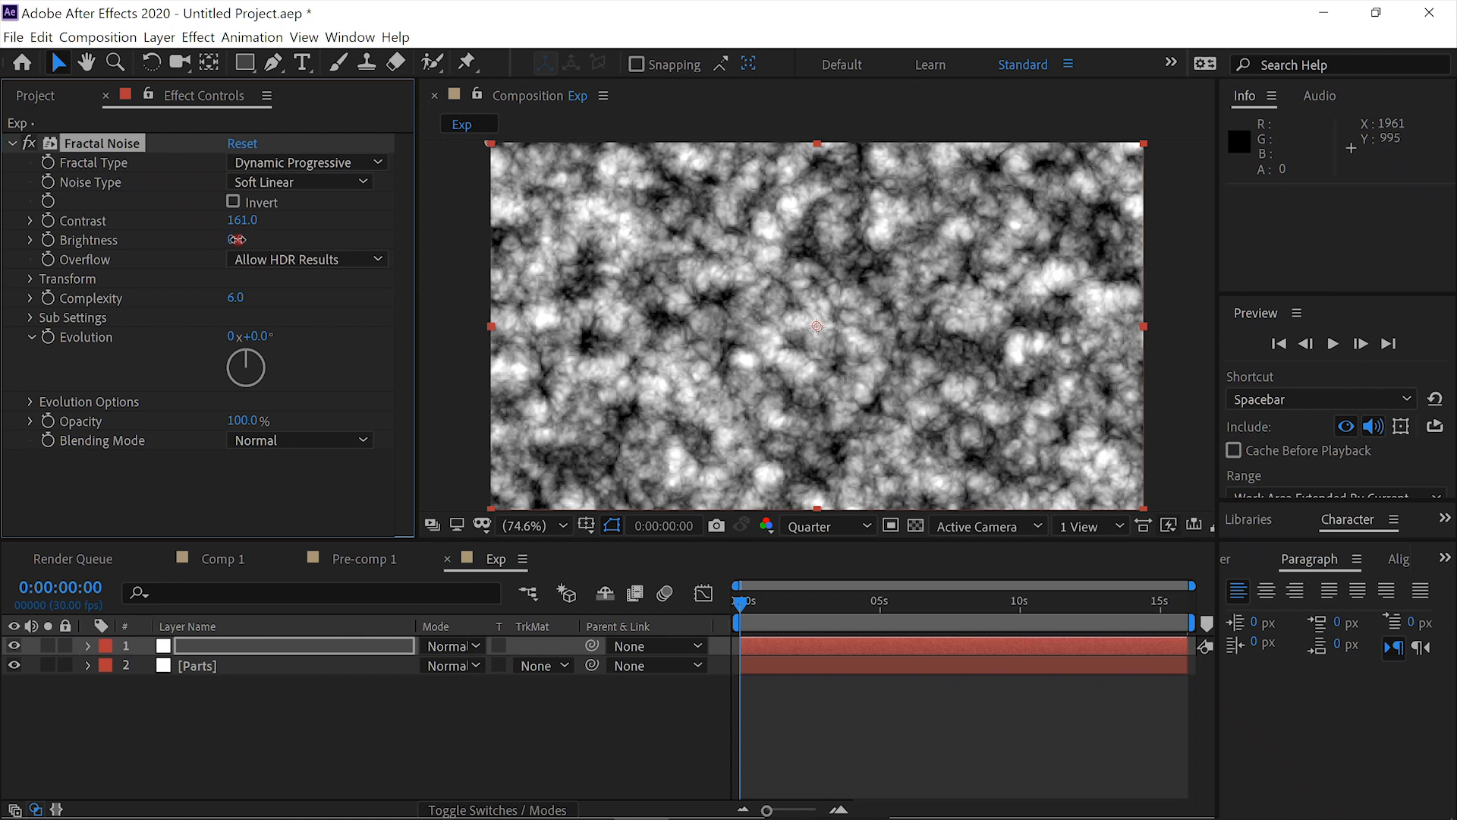
{"action": "left_click_drag", "start_coordinate": [228, 240], "coordinate": [225, 240]}
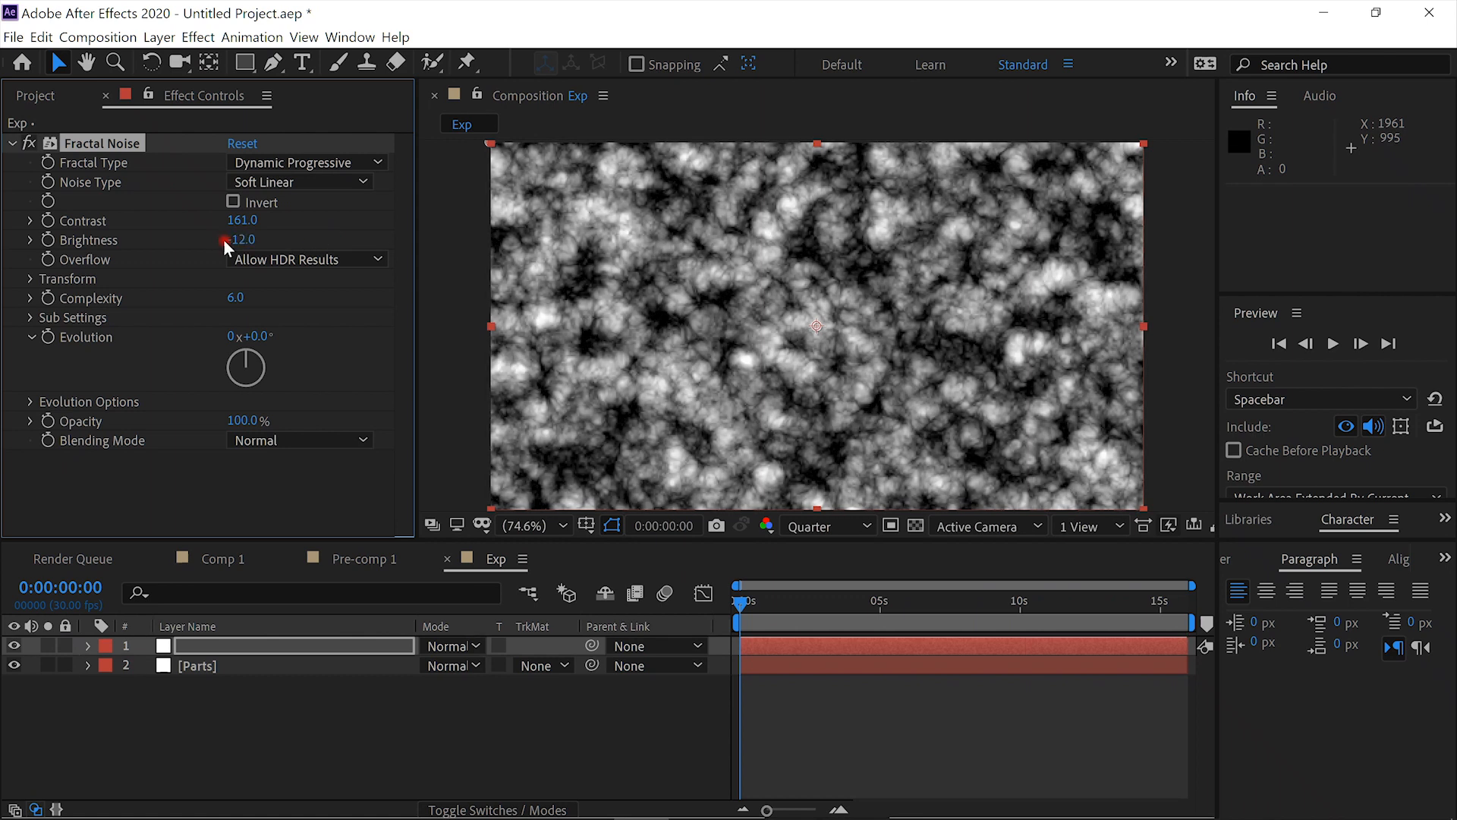
{"action": "left_click", "coordinate": [30, 280]}
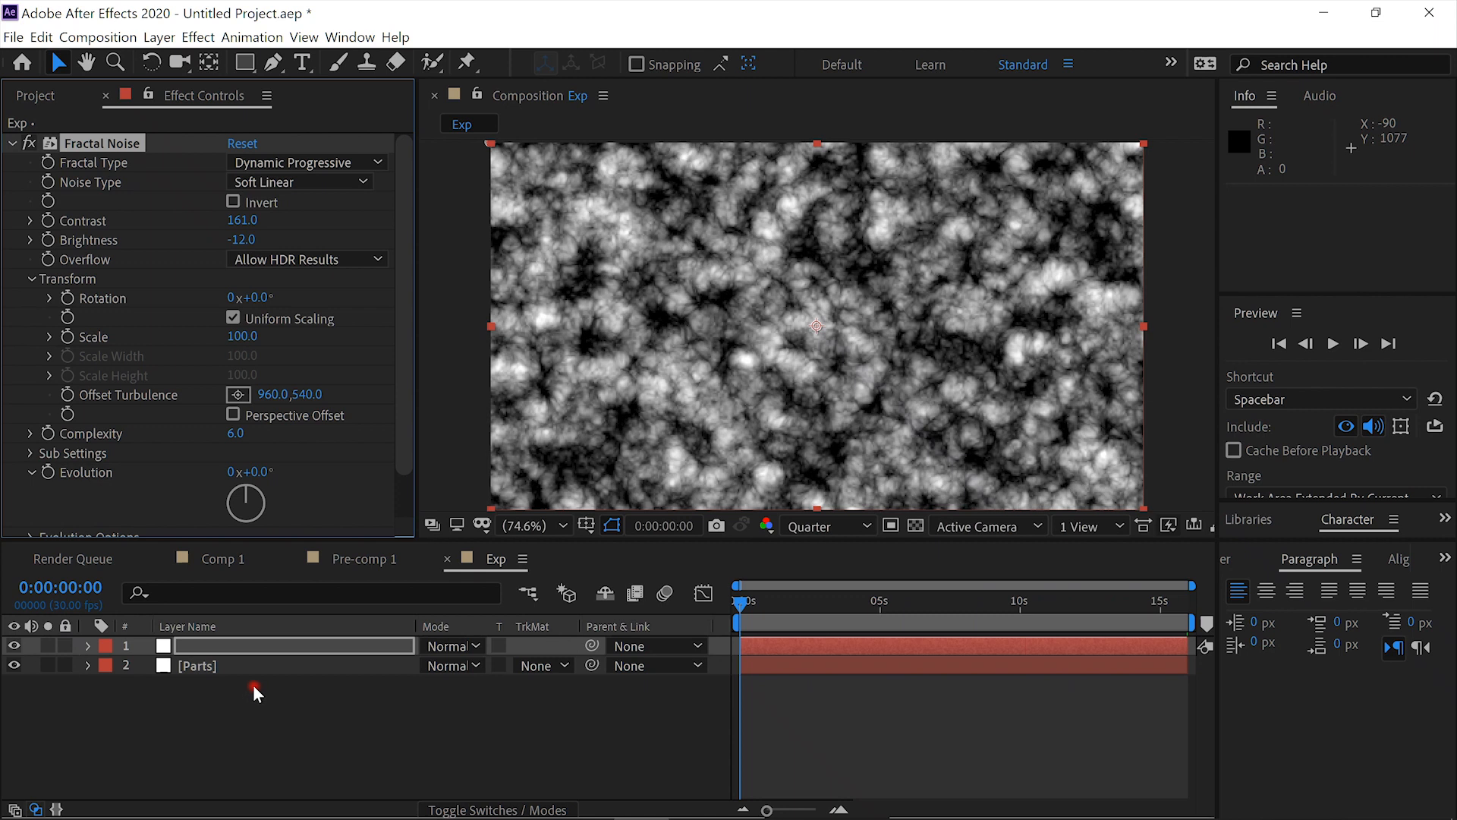
- Name the unnamed fractal noise layer Noise and move it below the Parts layer
{"action": "left_click", "coordinate": [256, 645]}
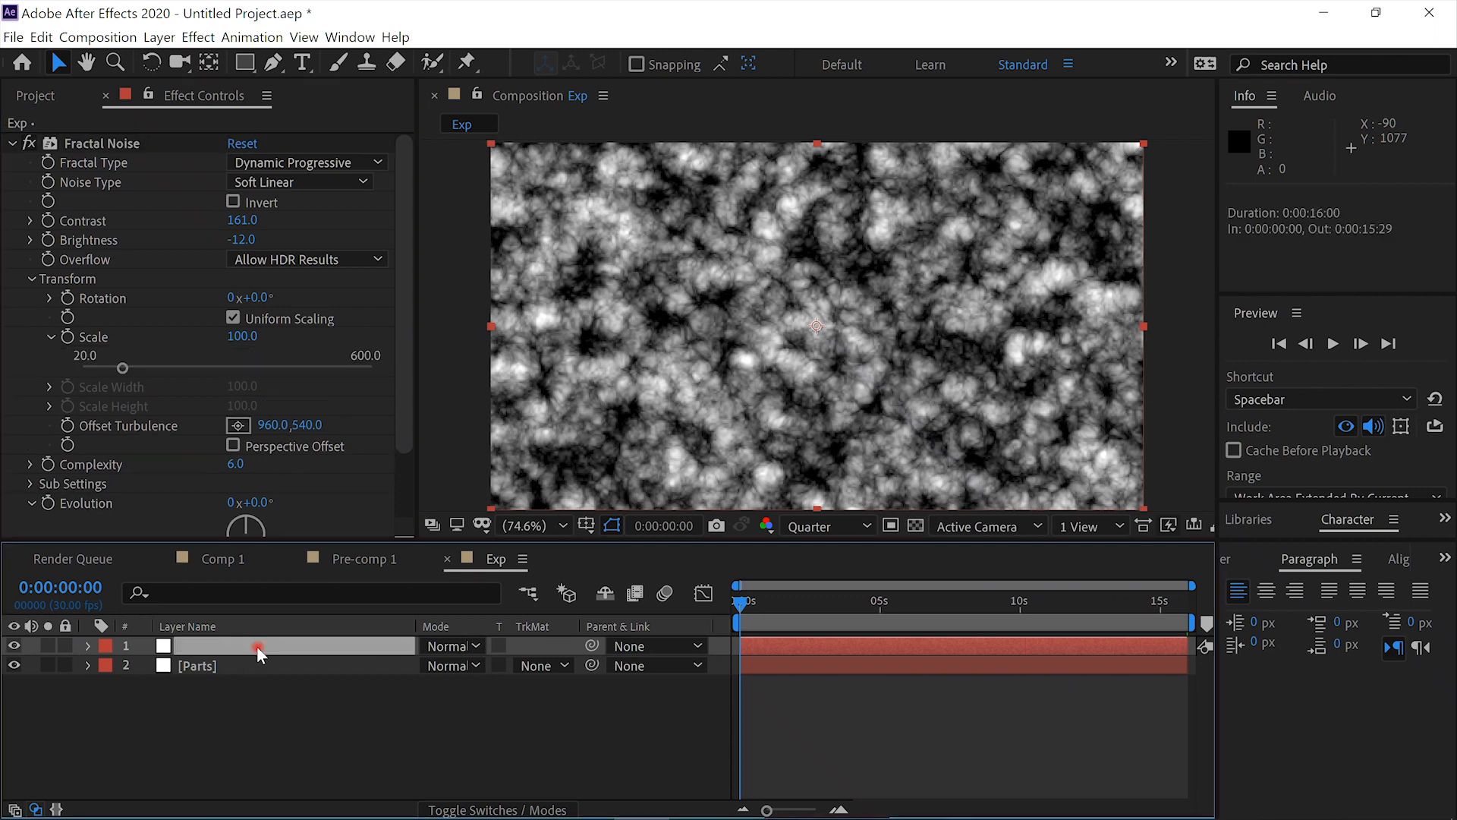
{"action": "key", "text": "Return"}
{"action": "type", "text": "Noise"}
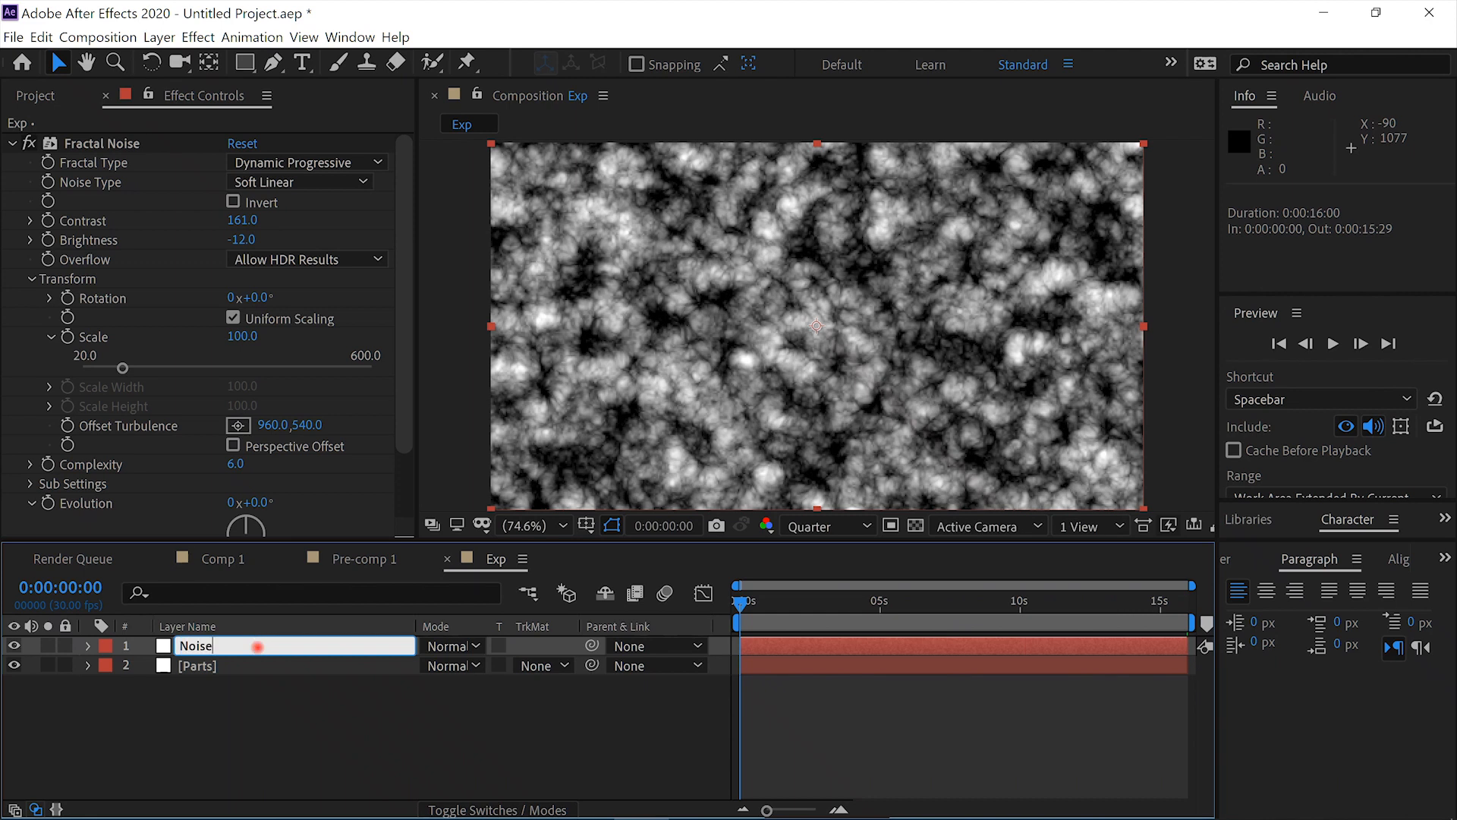
{"action": "key", "text": "Return"}
{"action": "left_click_drag", "start_coordinate": [258, 646], "coordinate": [266, 664]}
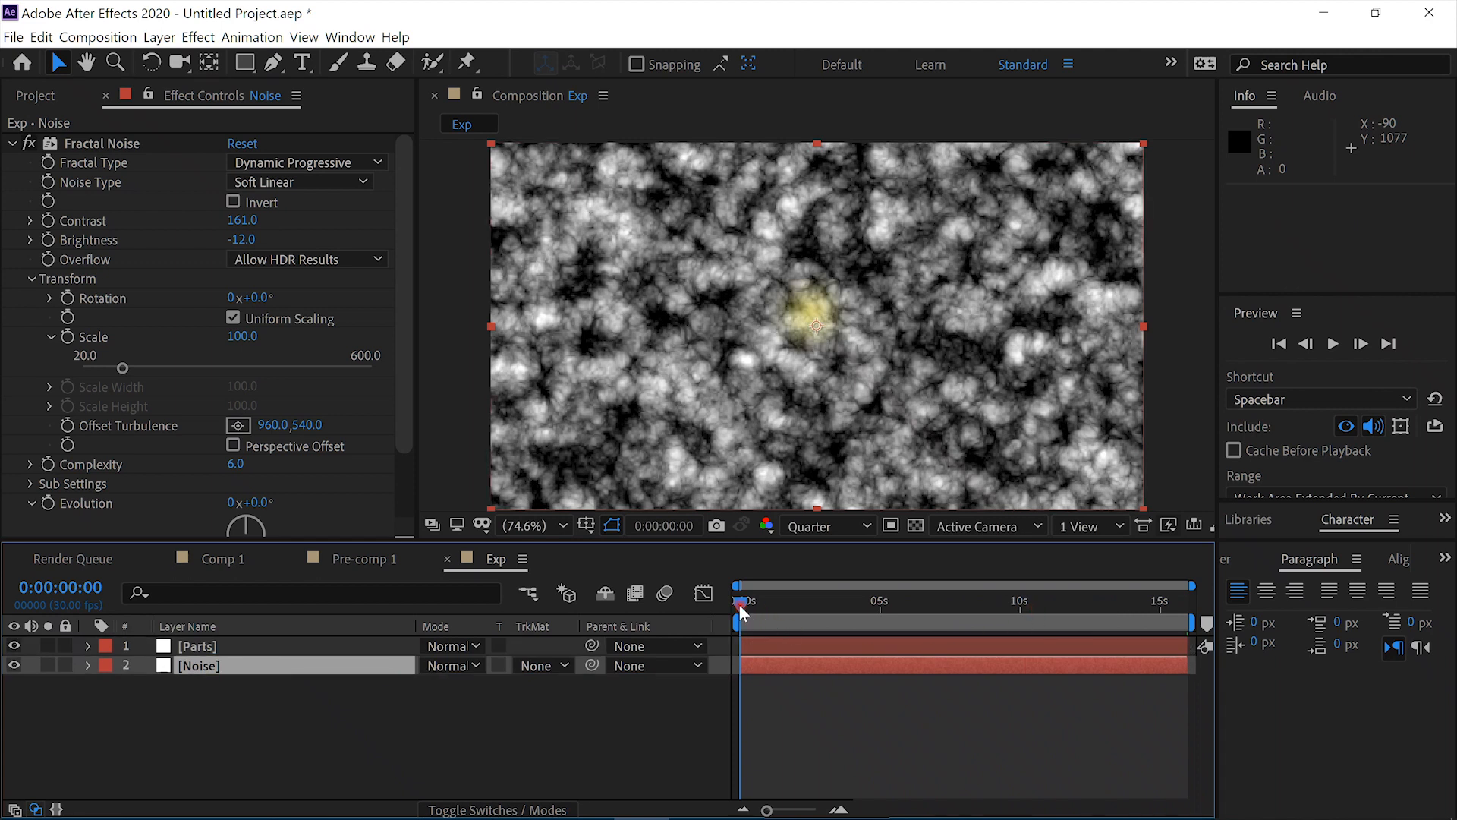
- Keyframe the Fractal Noise Scale at 152 on frame 0:00:00:27 and at 30 on the first frame
{"action": "mouse_move", "coordinate": [741, 602]}
{"action": "left_mouse_down"}
{"action": "mouse_move", "coordinate": [776, 608]}
{"action": "mouse_move", "coordinate": [741, 613]}
{"action": "mouse_move", "coordinate": [764, 617]}
{"action": "left_mouse_up"}
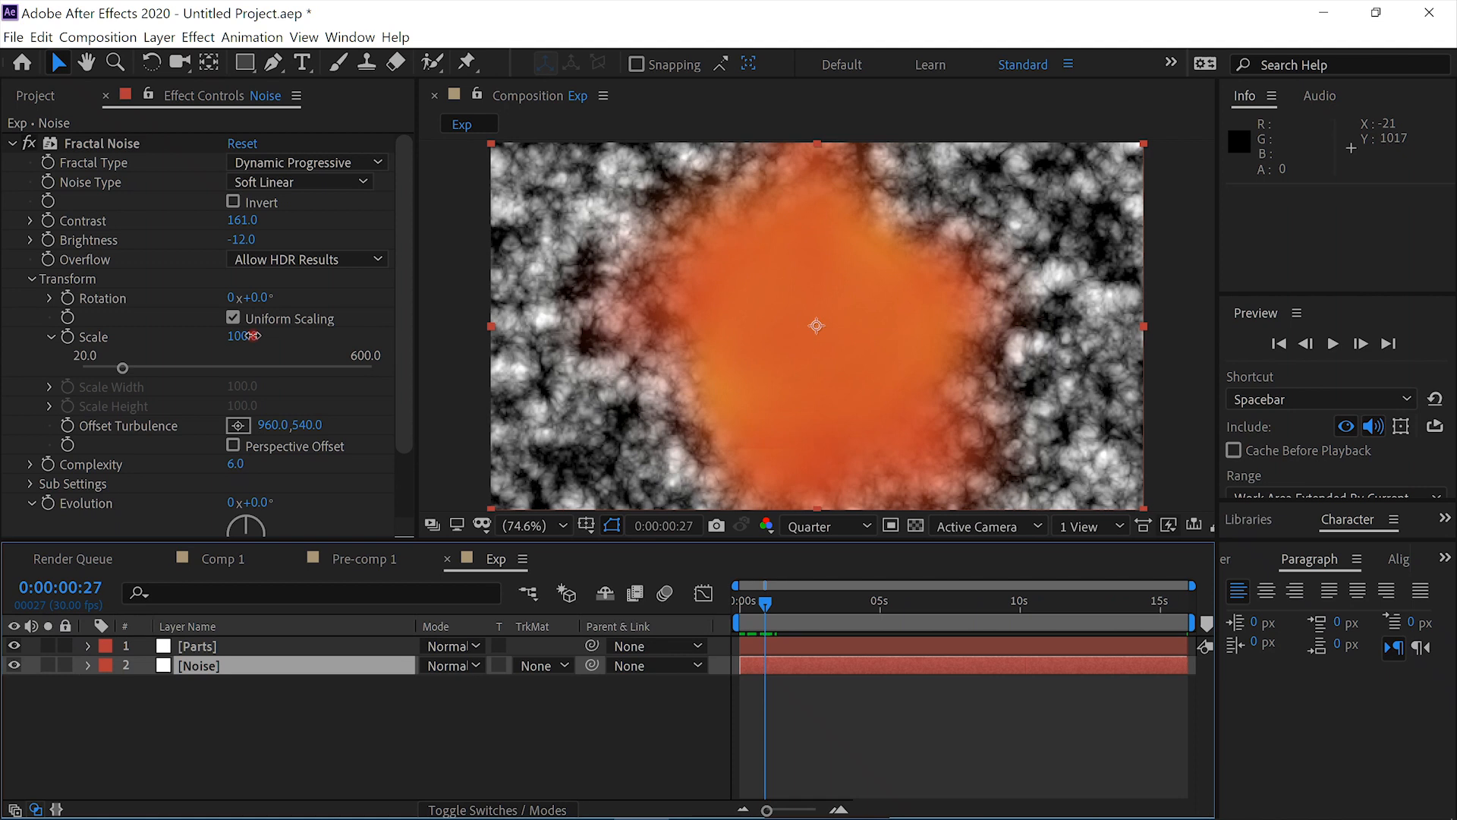
{"action": "left_click_drag", "start_coordinate": [253, 336], "coordinate": [320, 344]}
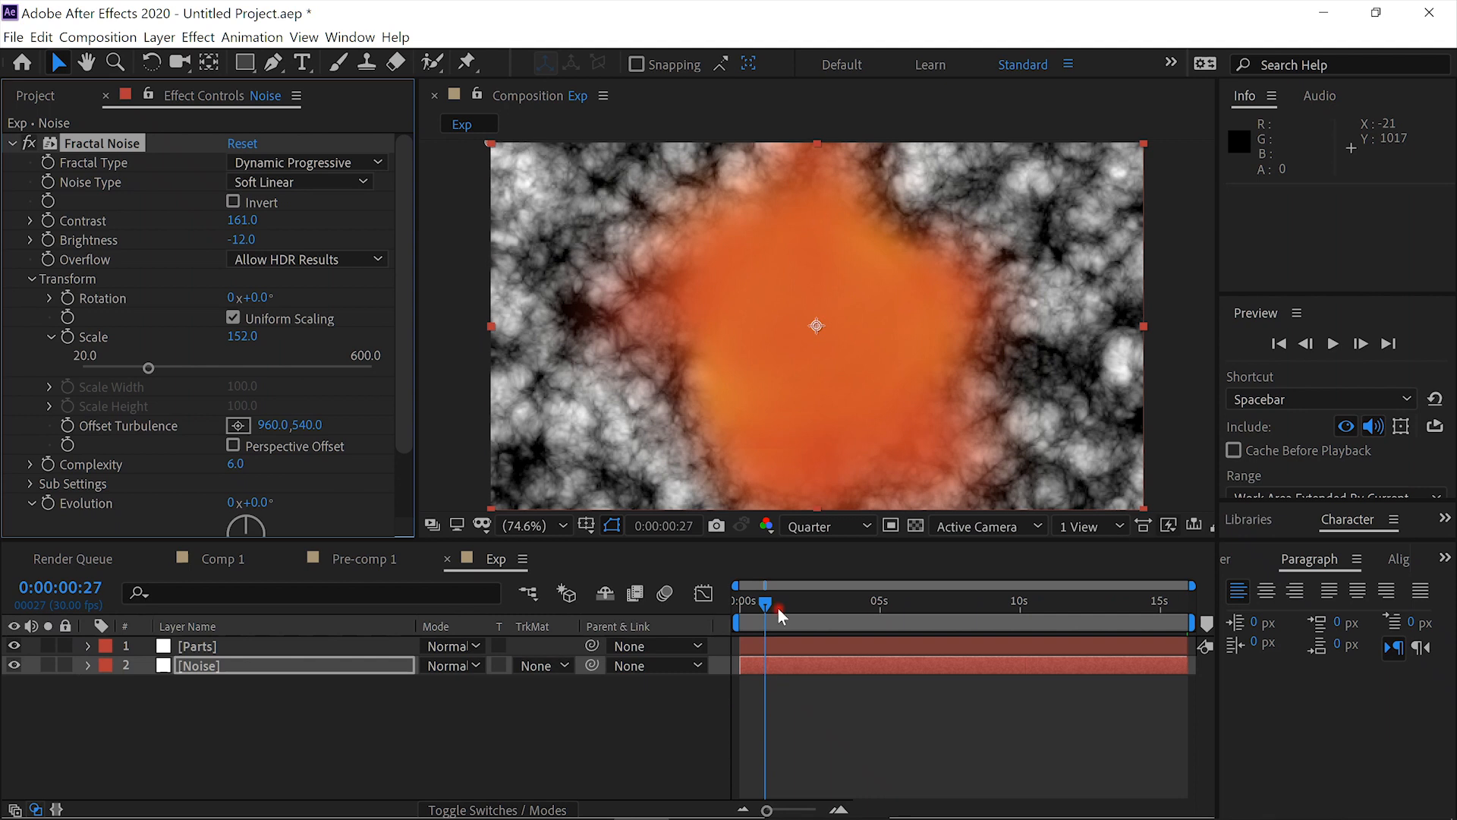
{"action": "left_click", "coordinate": [72, 338]}
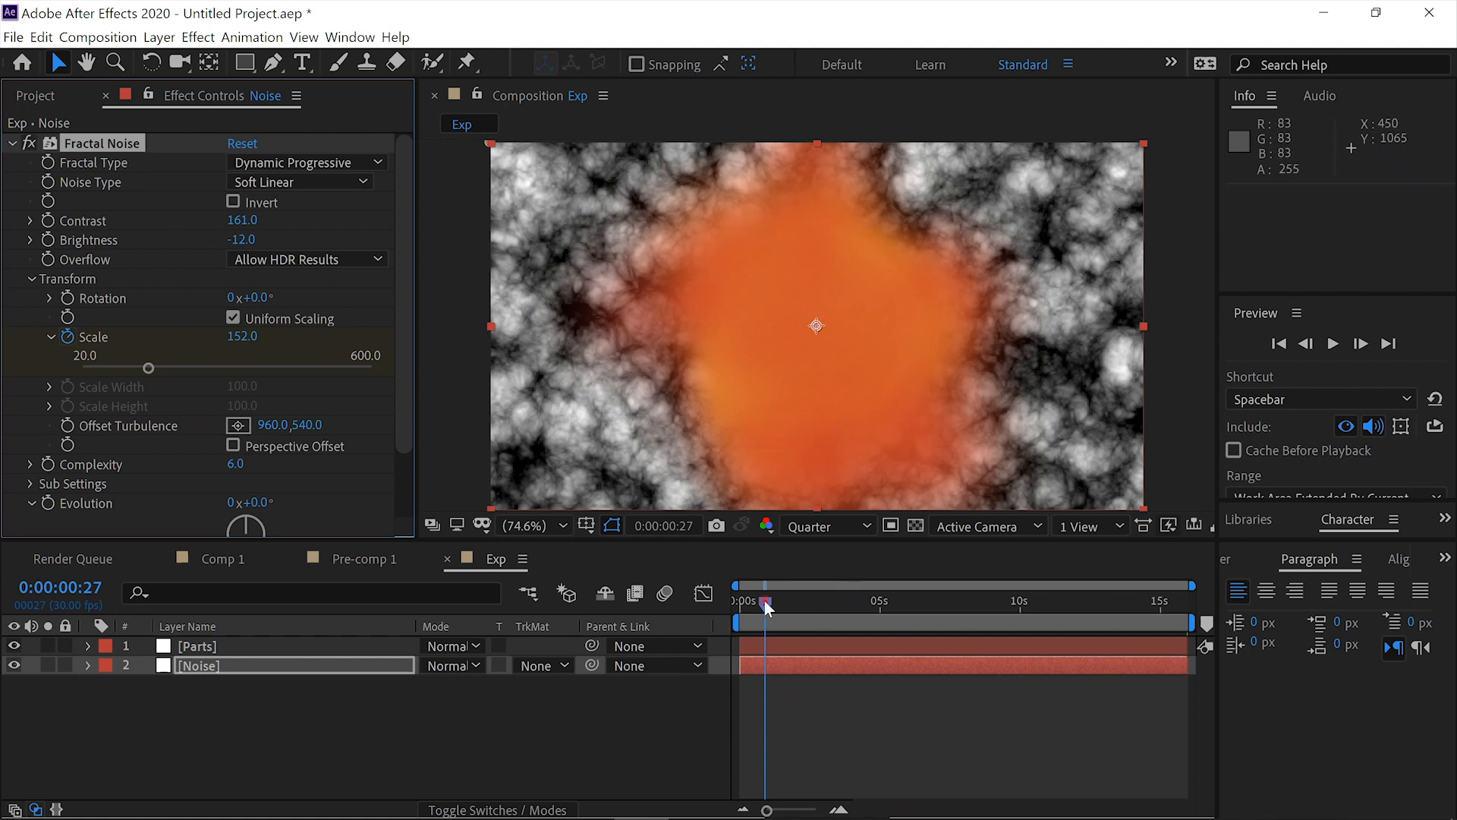
{"action": "left_click_drag", "start_coordinate": [767, 605], "coordinate": [716, 610]}
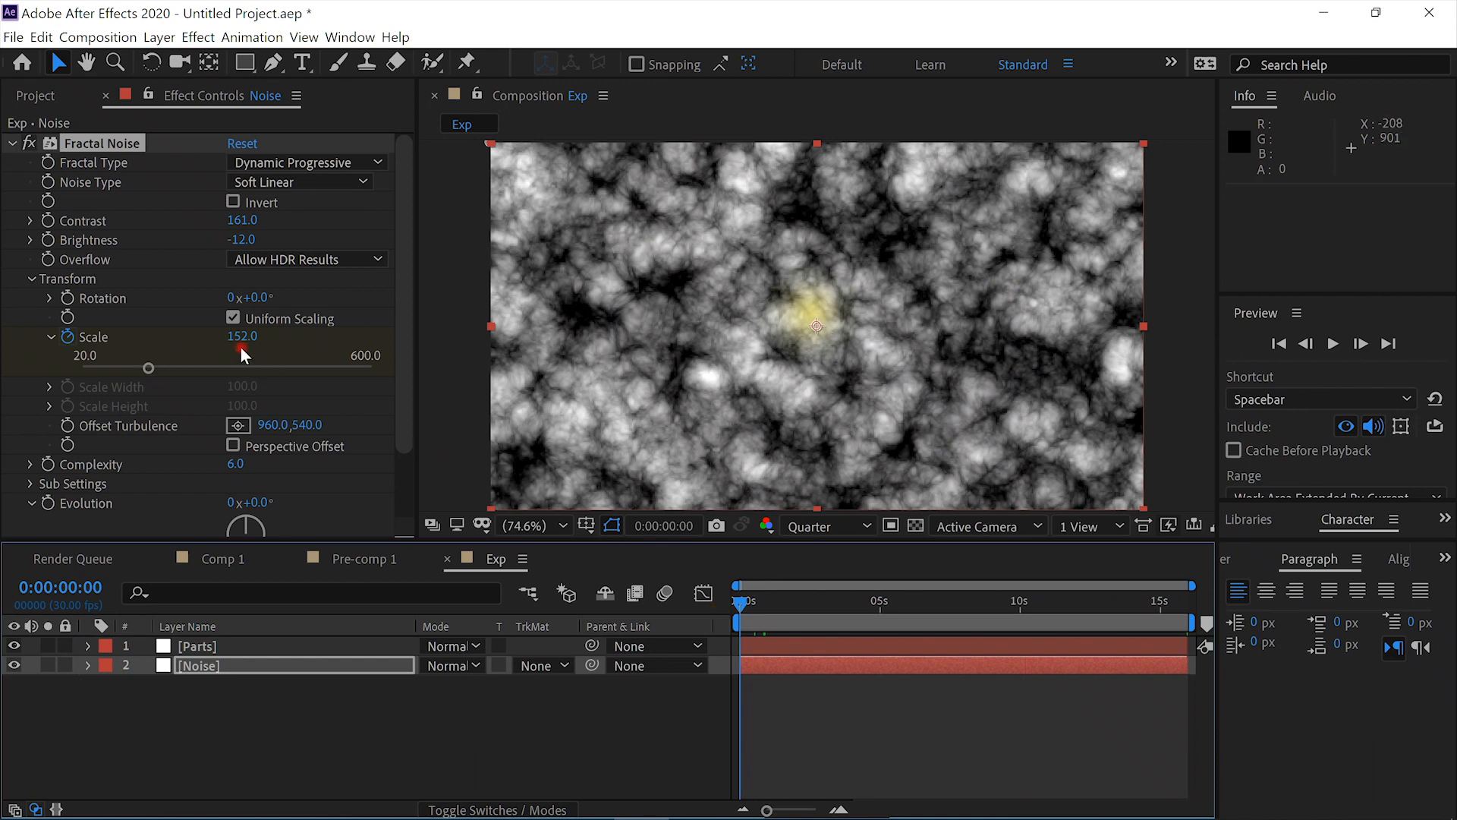
{"action": "left_click_drag", "start_coordinate": [245, 343], "coordinate": [108, 342]}
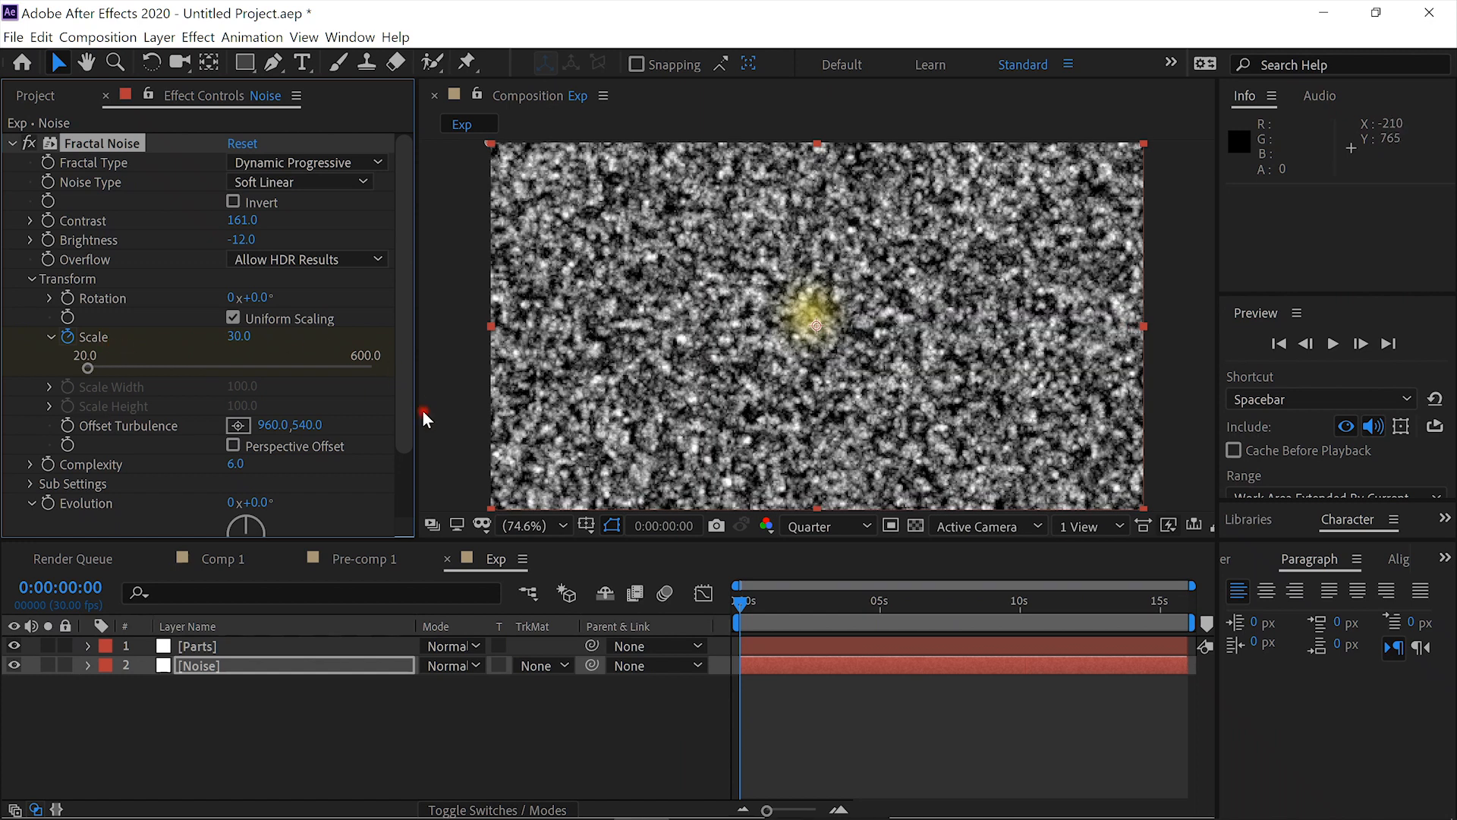
- Hide the Parts layer, reveal Noise's keyframes and add a Scale keyframe of 452 at 0:00:05:00
{"action": "left_click", "coordinate": [14, 646]}
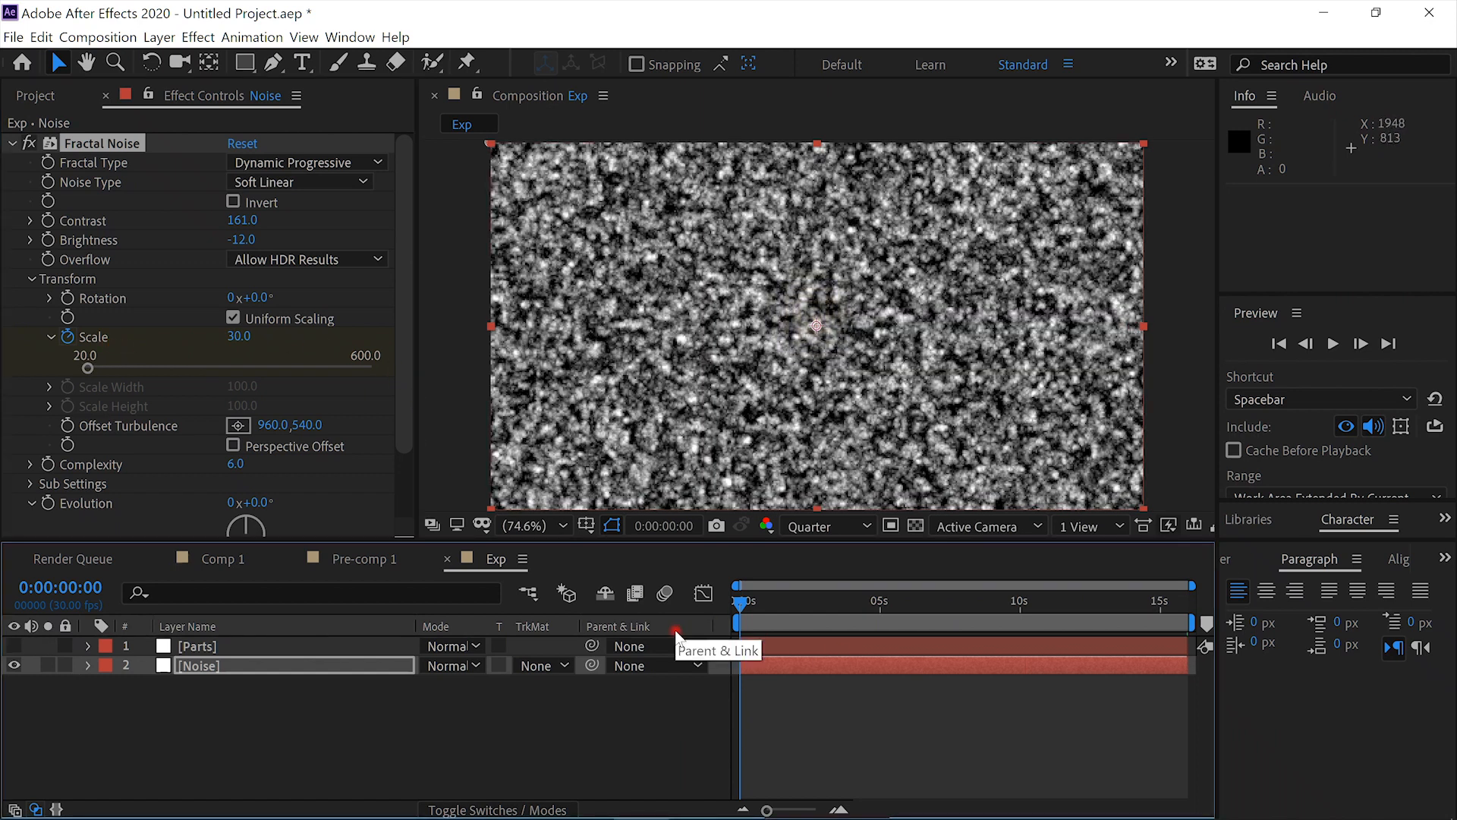
{"action": "key", "text": "u"}
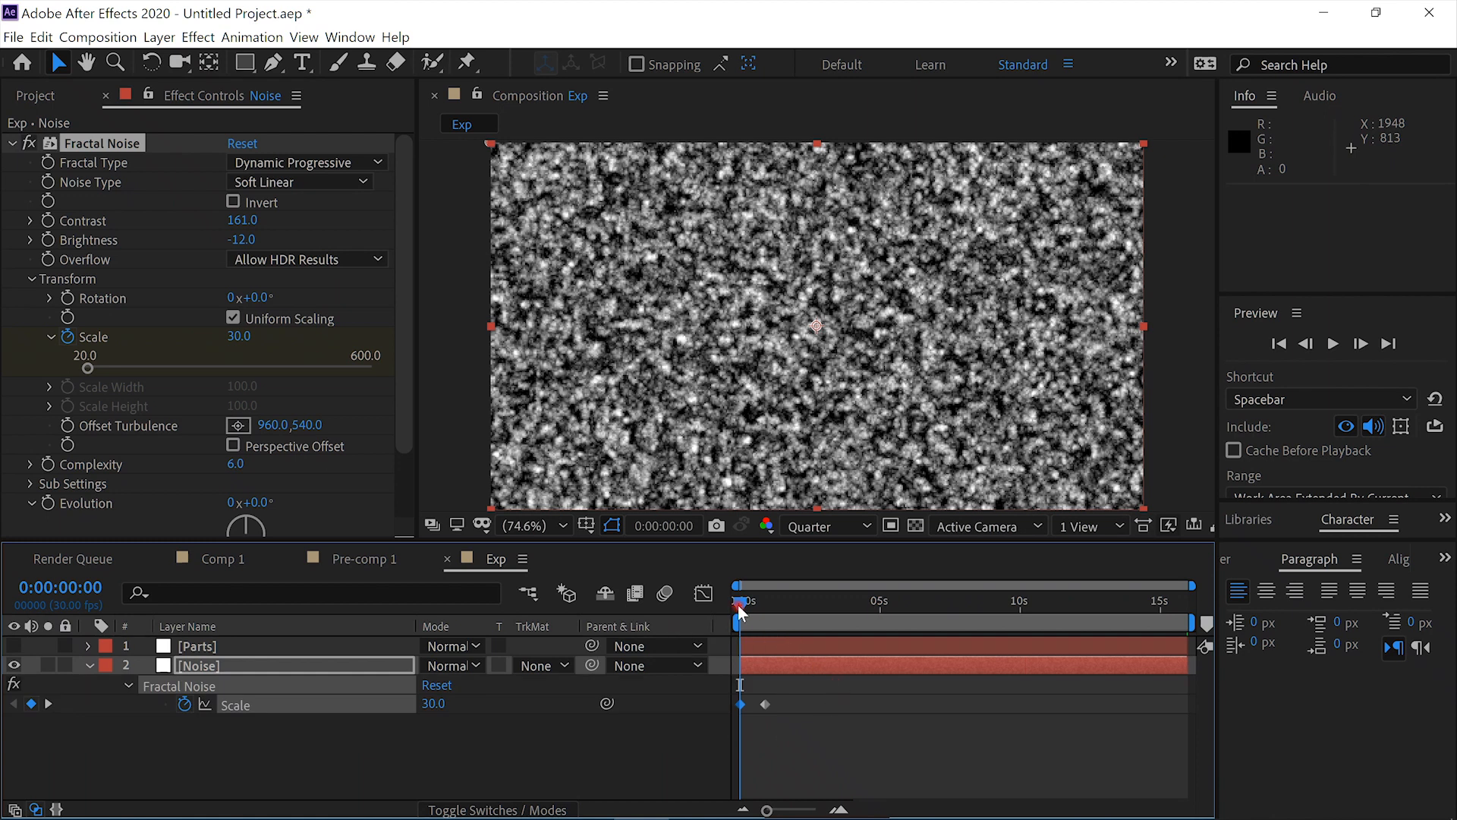
{"action": "left_click_drag", "start_coordinate": [747, 607], "coordinate": [876, 626]}
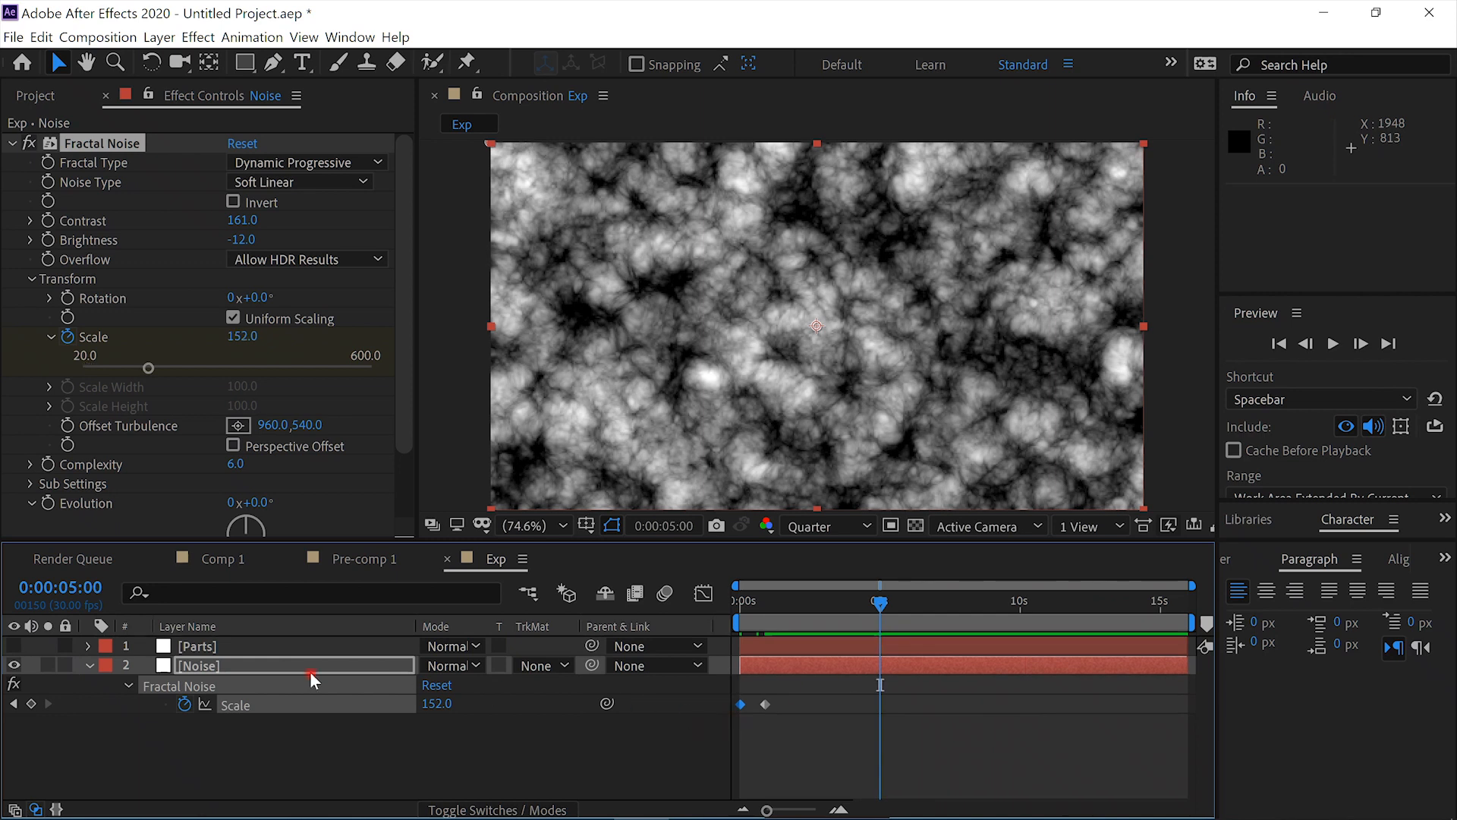
{"action": "left_click_drag", "start_coordinate": [233, 338], "coordinate": [485, 476]}
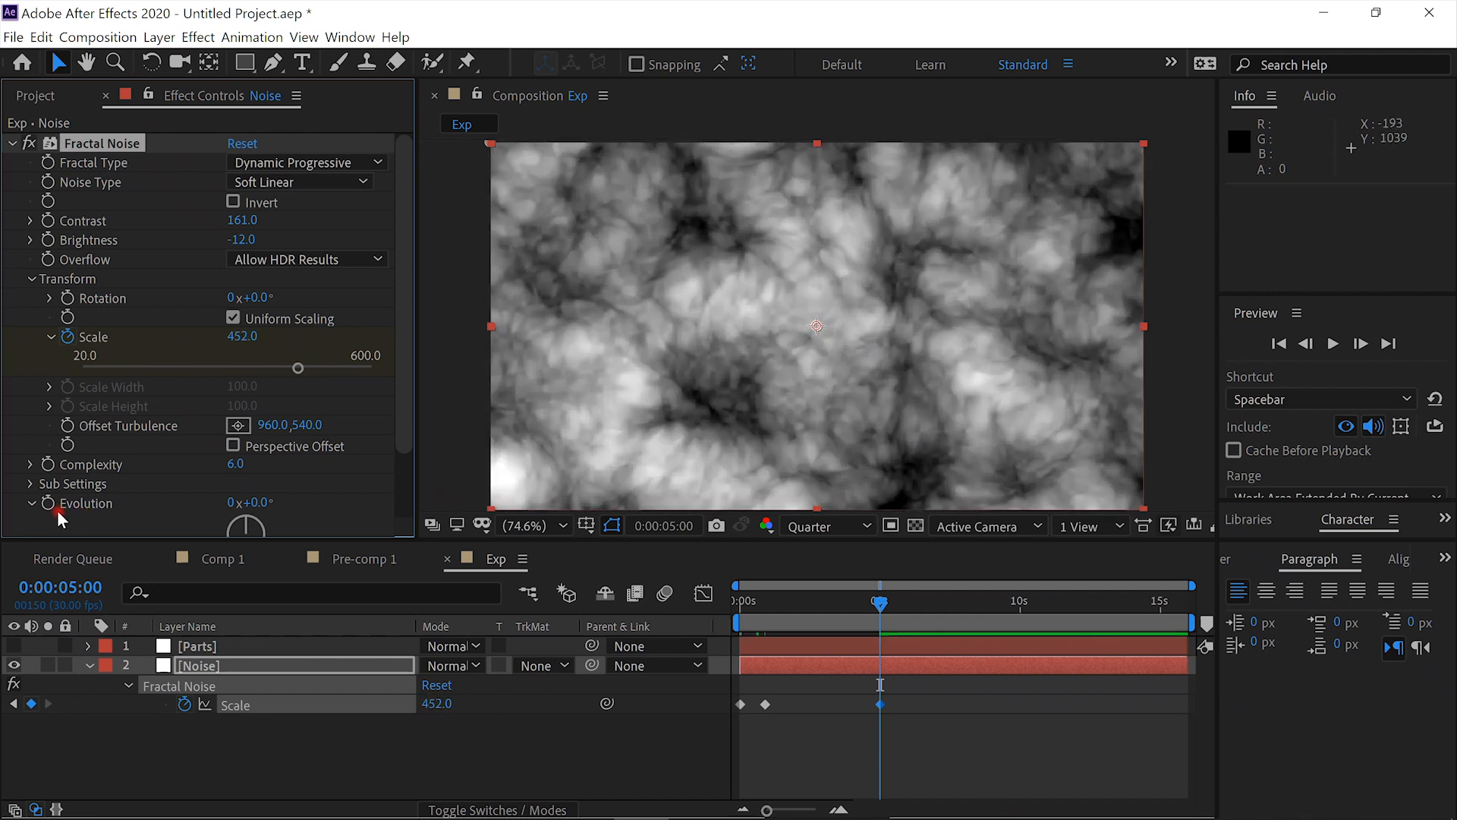
- Add the expression time*850 to the Fractal Noise Evolution property
{"action": "left_click", "coordinate": [47, 502]}
{"action": "left_click", "coordinate": [49, 502], "text": "alt"}
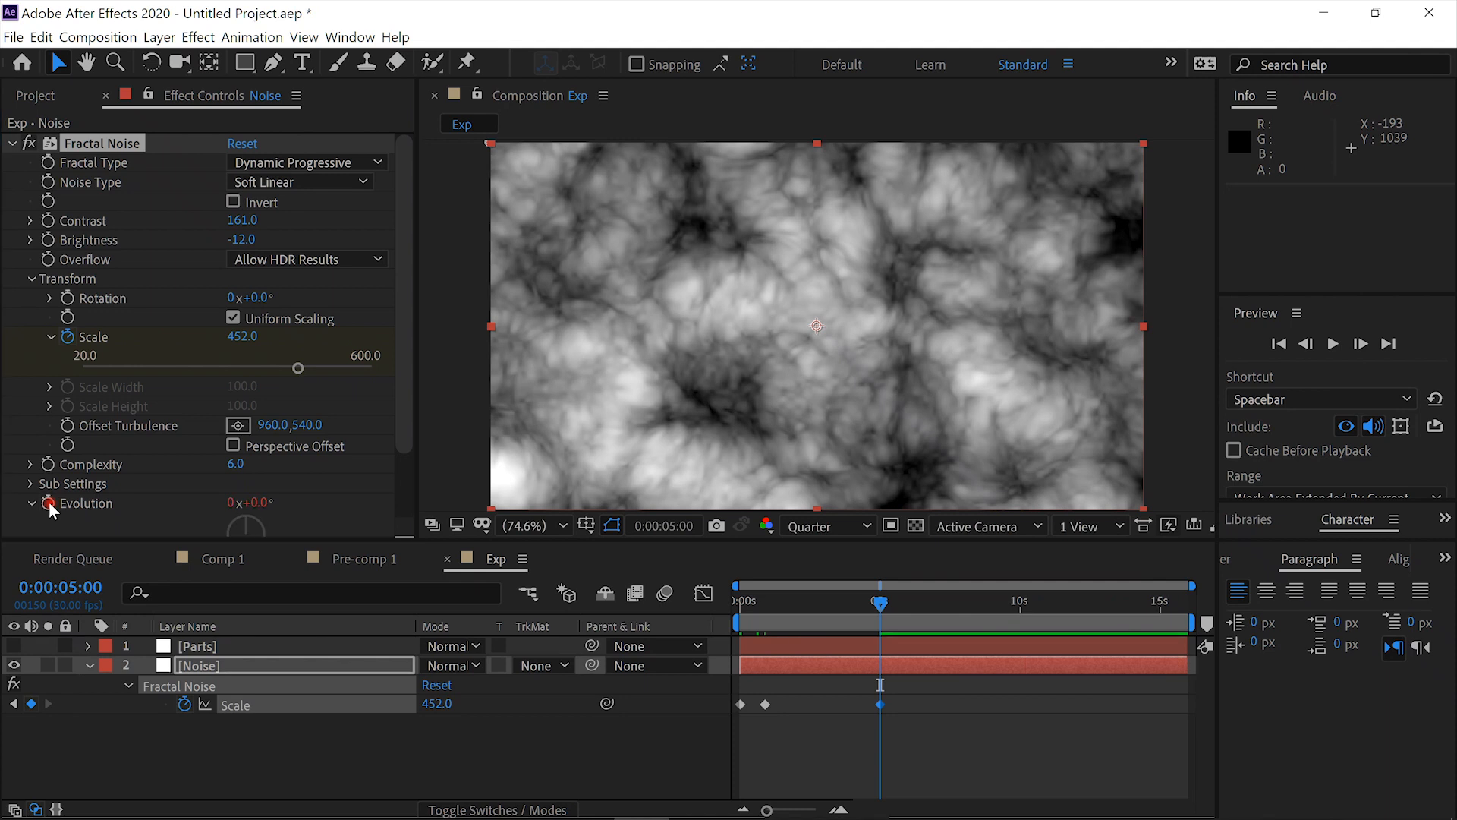
{"action": "type", "text": "t"}
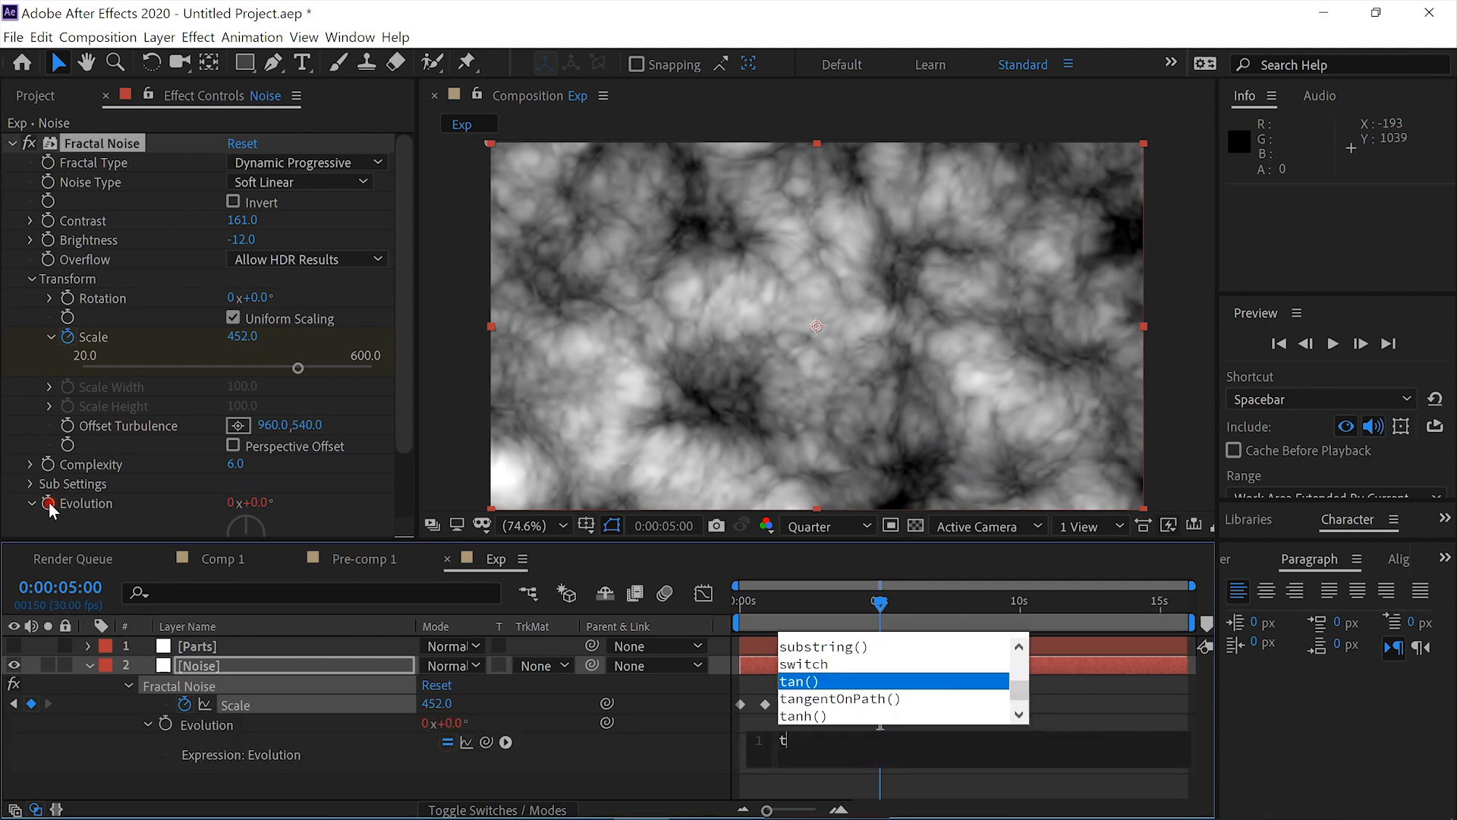
{"action": "type", "text": "ime*850"}
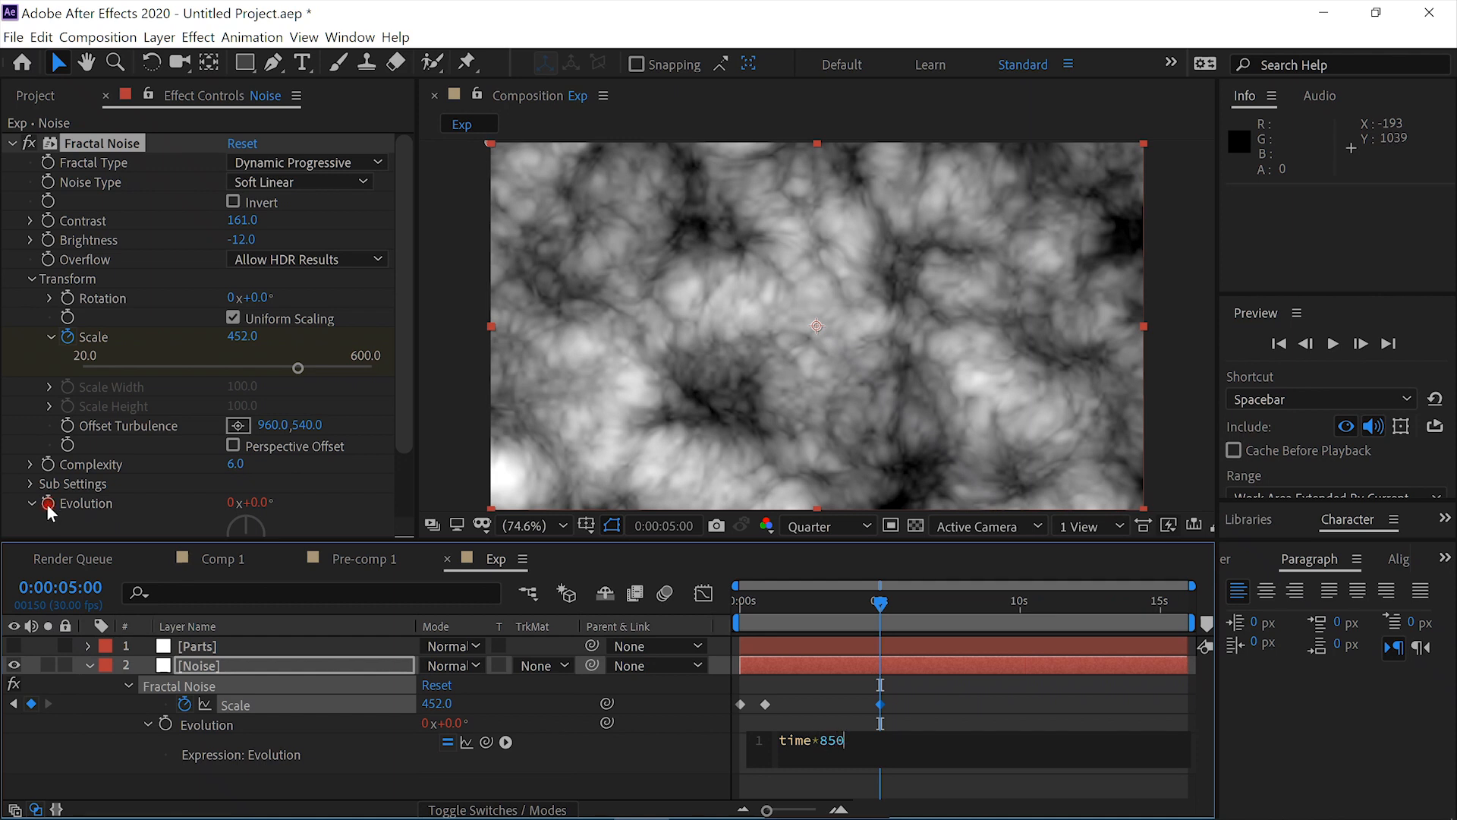
{"action": "left_click", "coordinate": [43, 726]}
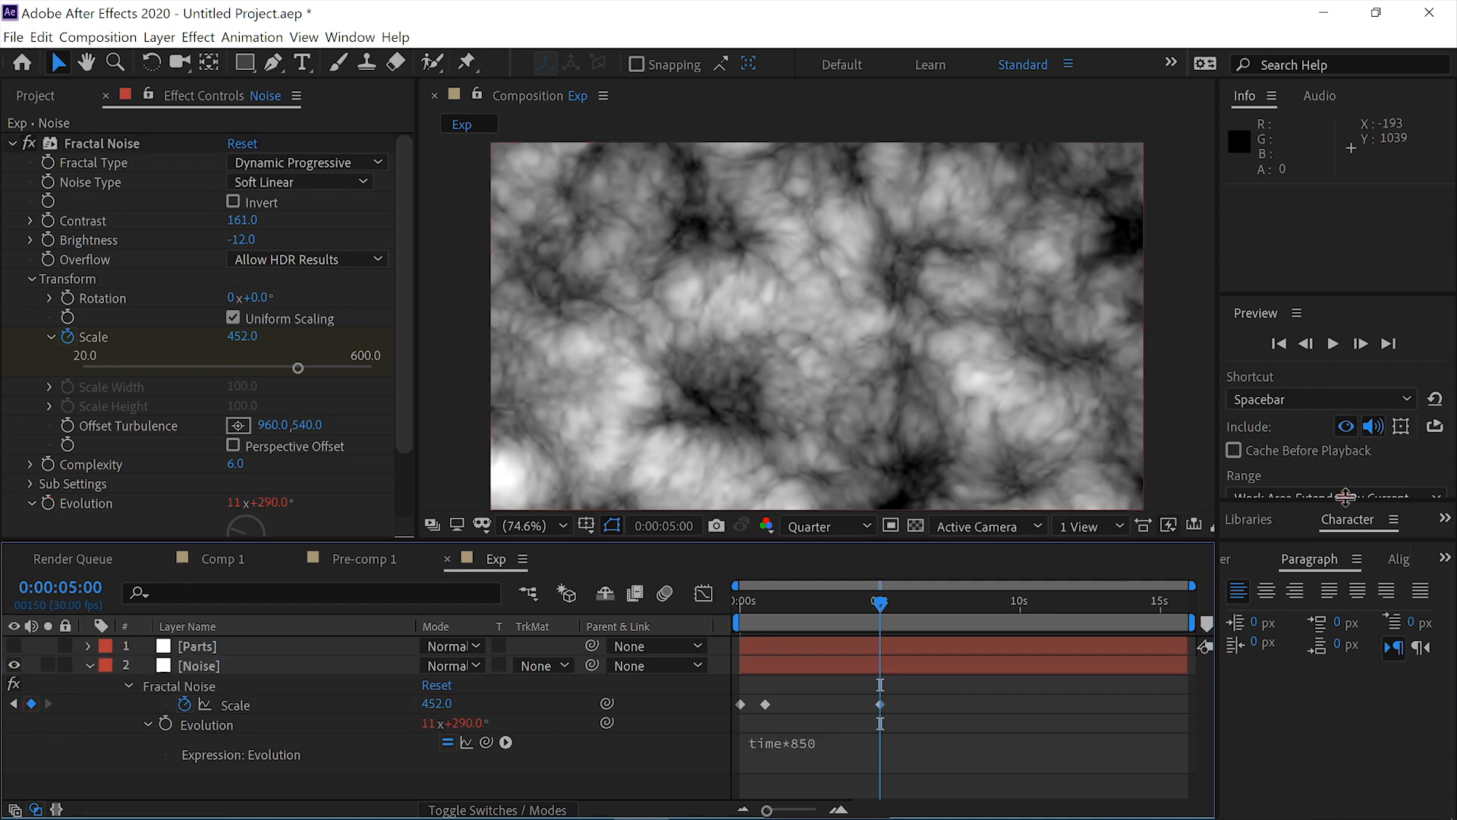
- Return to the first frame, collapse the Noise layer and set its track matte to Alpha Matte "[Parts]"
{"action": "left_click_drag", "start_coordinate": [876, 604], "coordinate": [683, 619]}
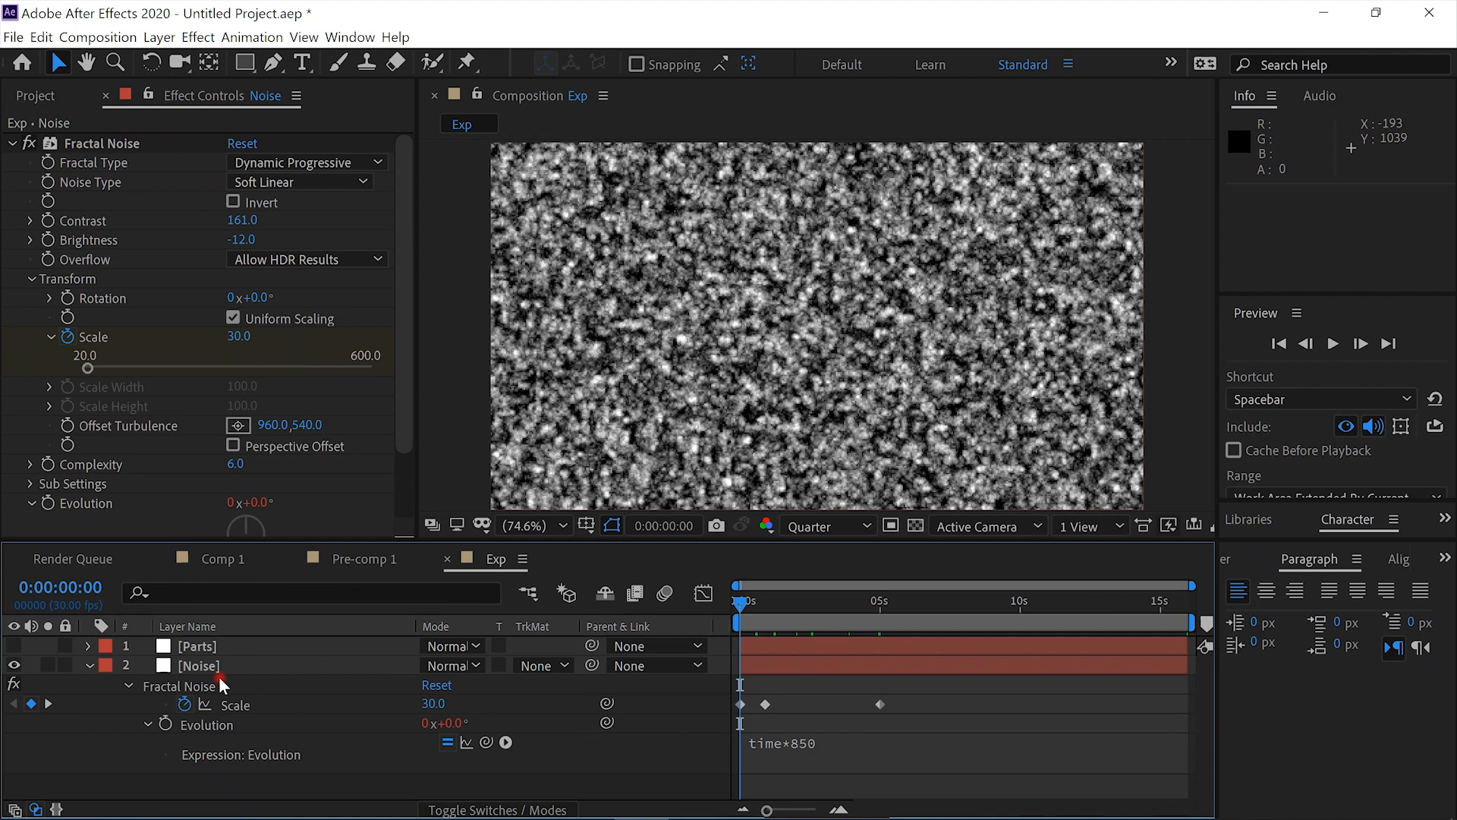
{"action": "left_click", "coordinate": [89, 665]}
{"action": "left_click", "coordinate": [567, 666]}
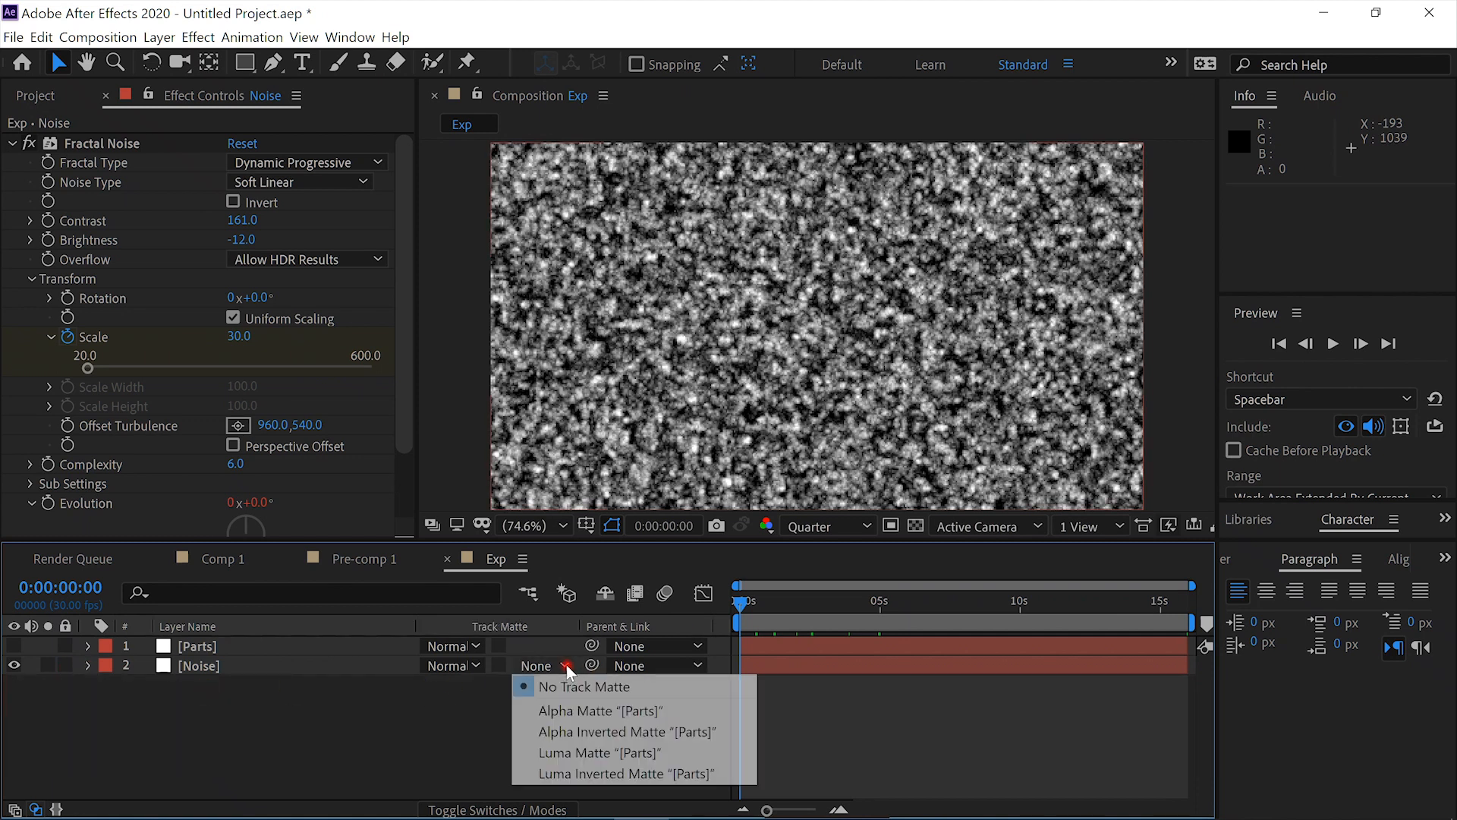
{"action": "left_click", "coordinate": [587, 711]}
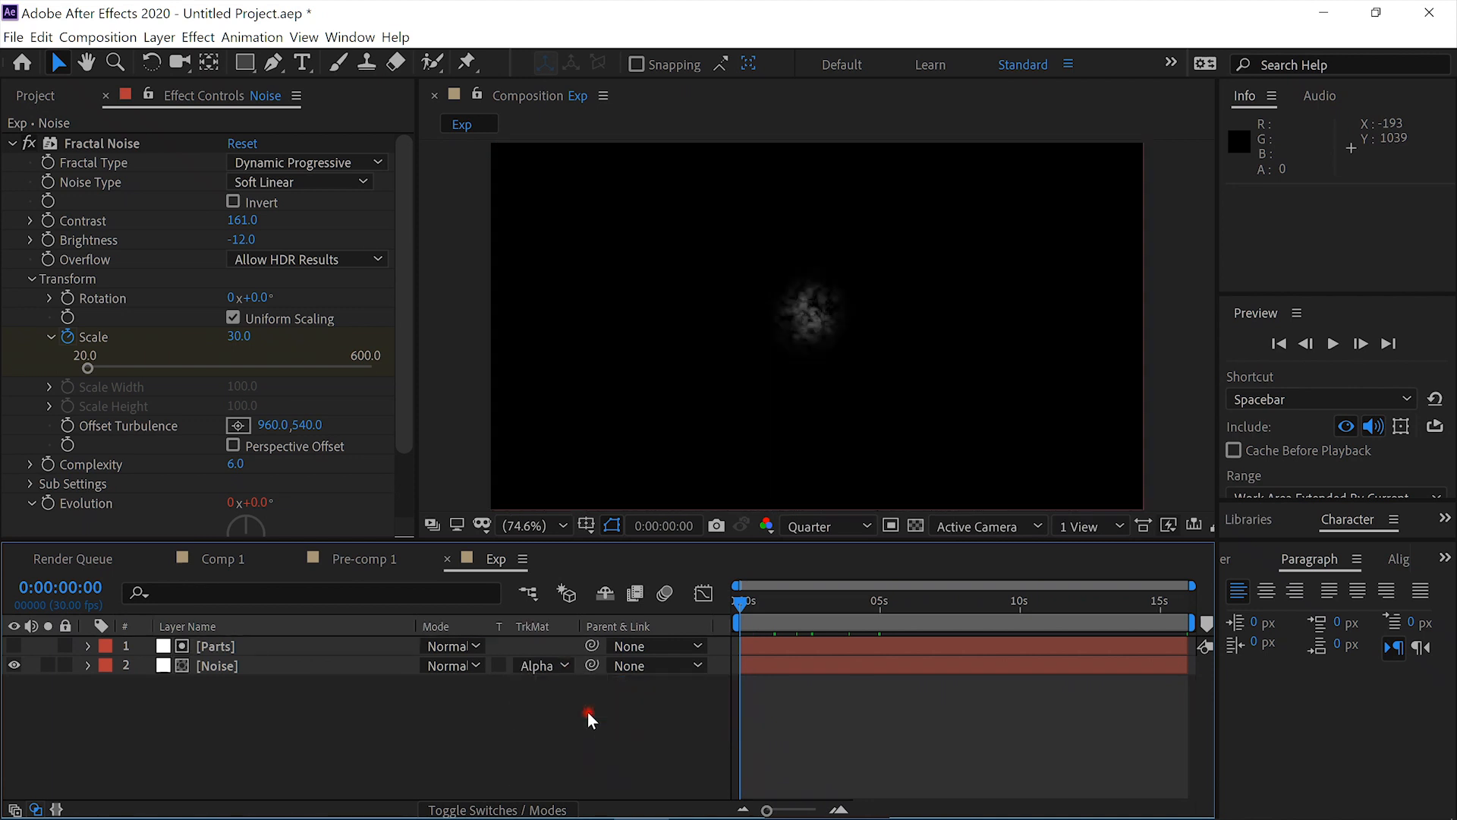
- Preview the matted noise explosion, check it around 0:00:03:08 and return to the first frame
{"action": "left_click", "coordinate": [1332, 341]}
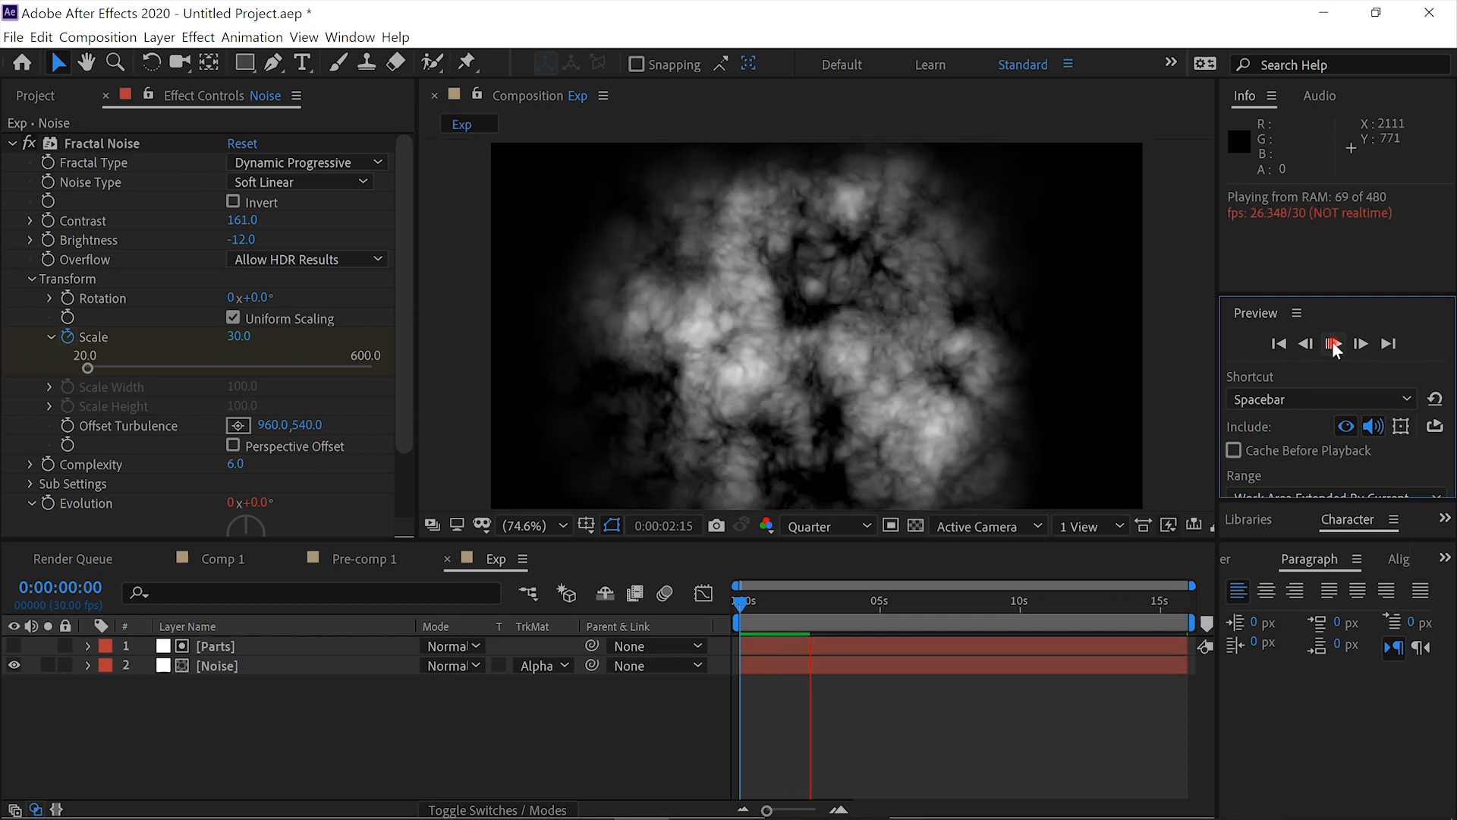
{"action": "left_click", "coordinate": [1333, 342]}
{"action": "left_click", "coordinate": [831, 601]}
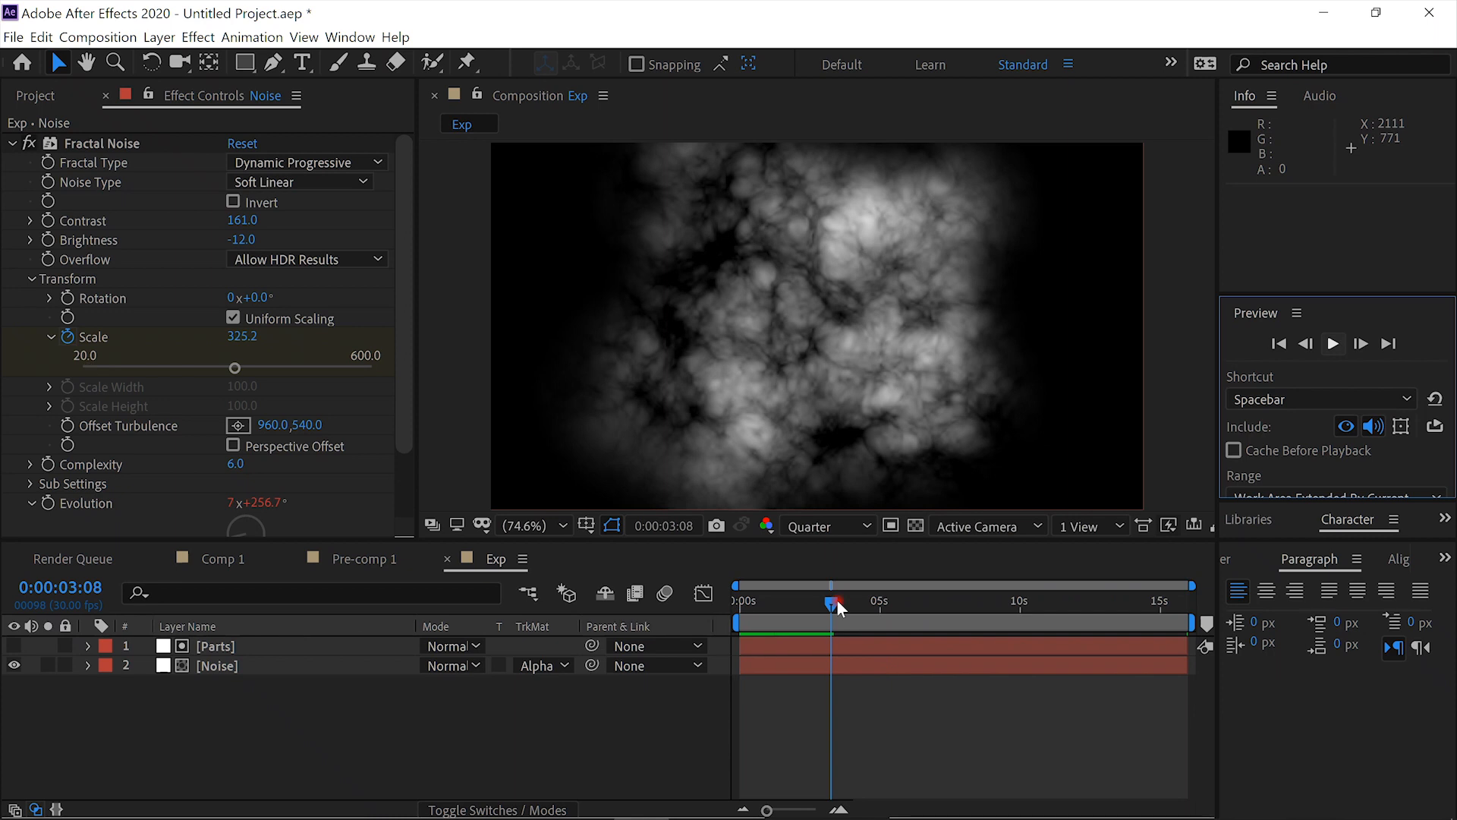
{"action": "left_click_drag", "start_coordinate": [838, 599], "coordinate": [675, 598]}
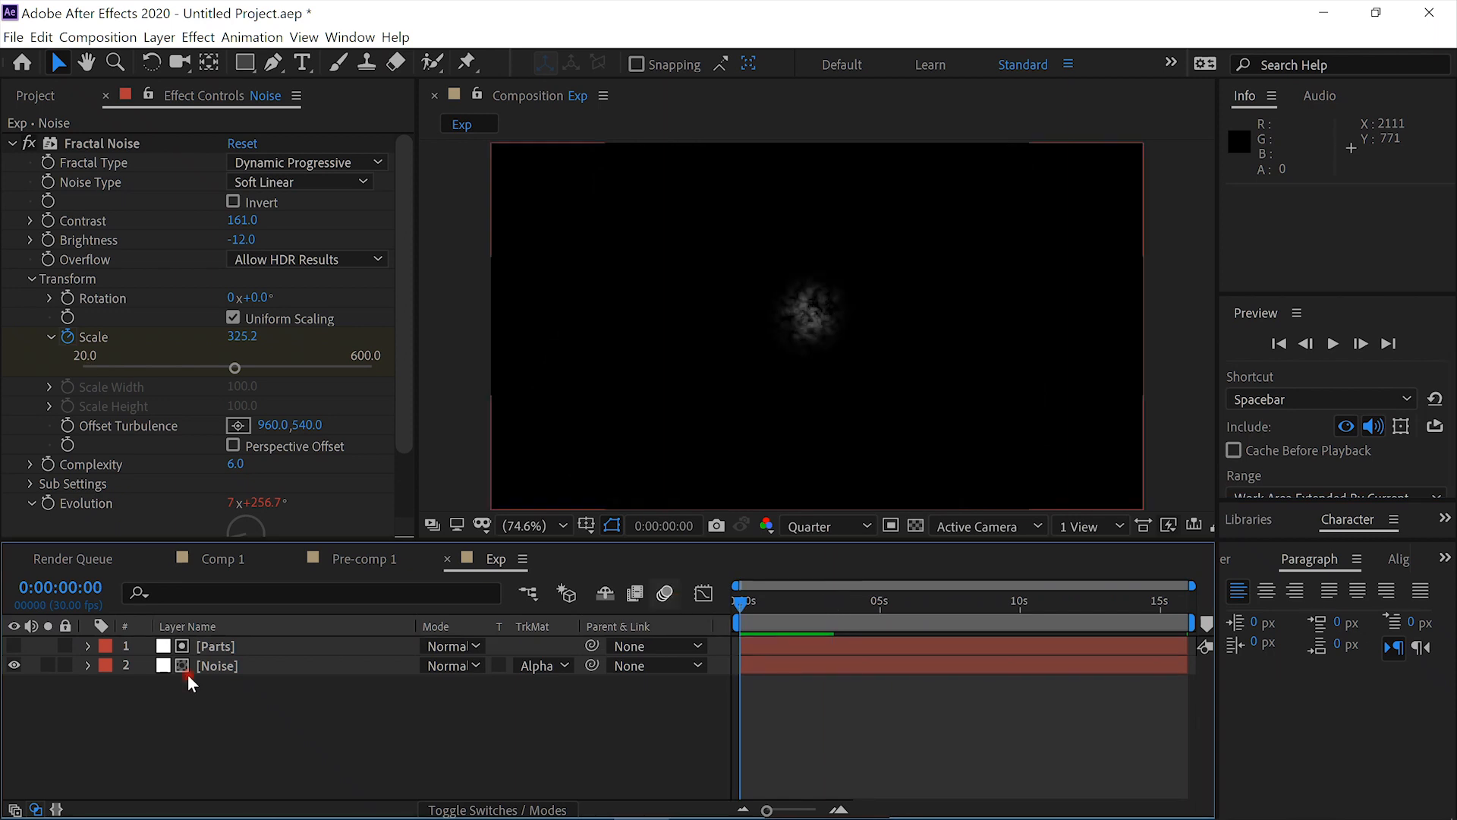
- Create an adjustment layer above the Parts layer and apply the Timewarp effect to it
{"action": "left_click", "coordinate": [196, 647]}
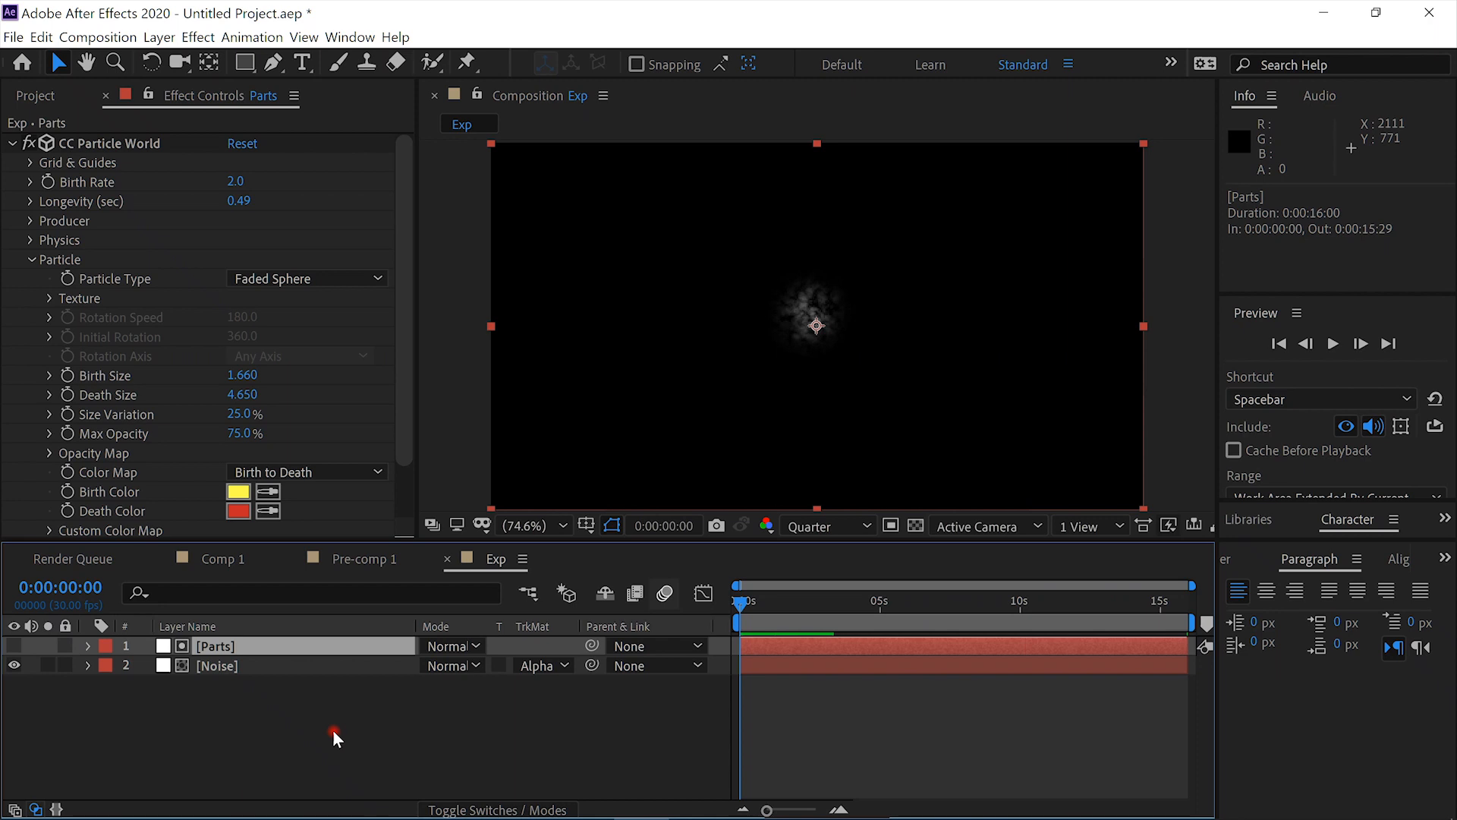
{"action": "key", "text": "ctrl+alt+y"}
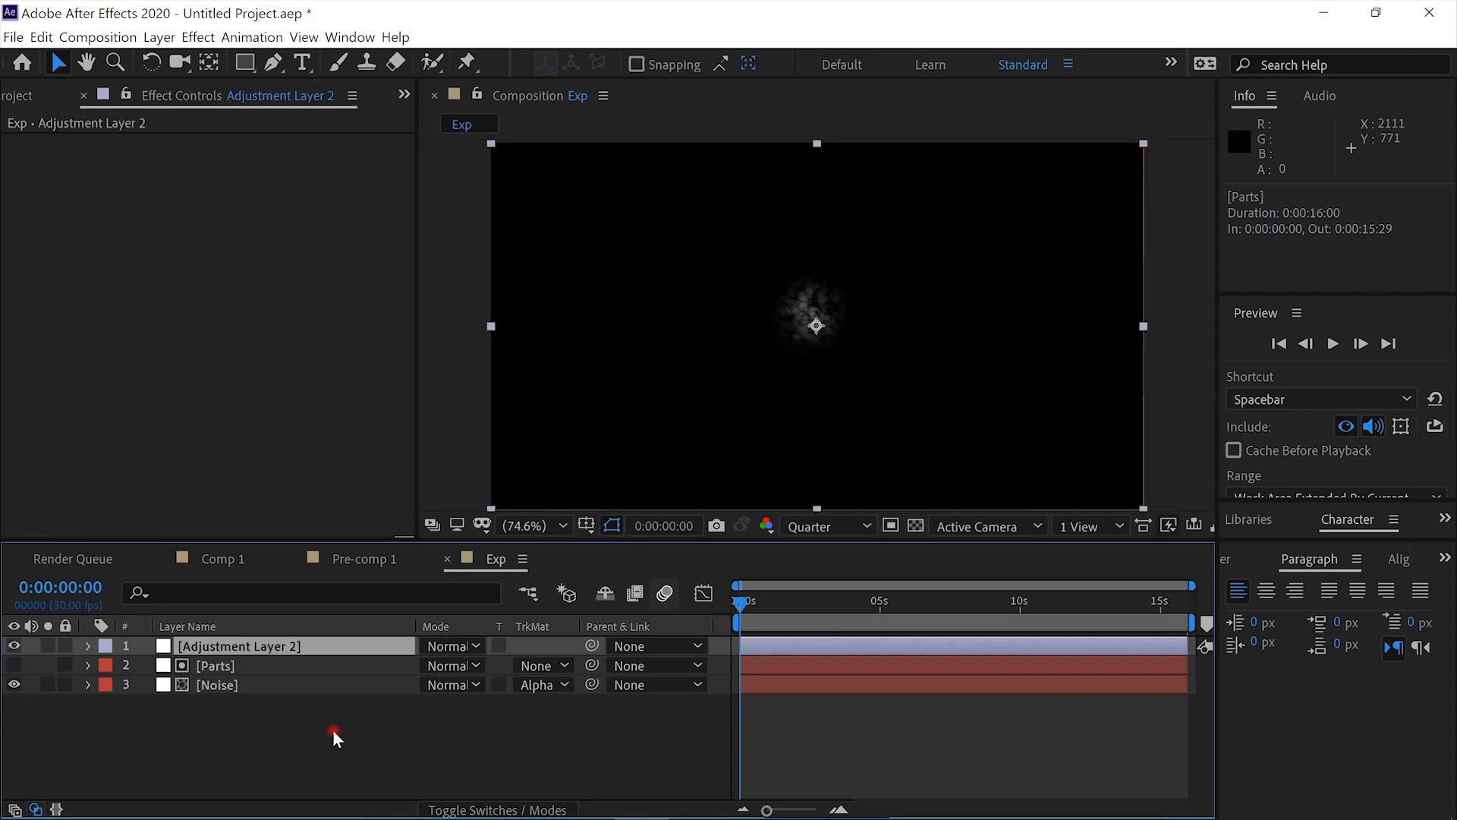
{"action": "key", "text": "ctrl+space"}
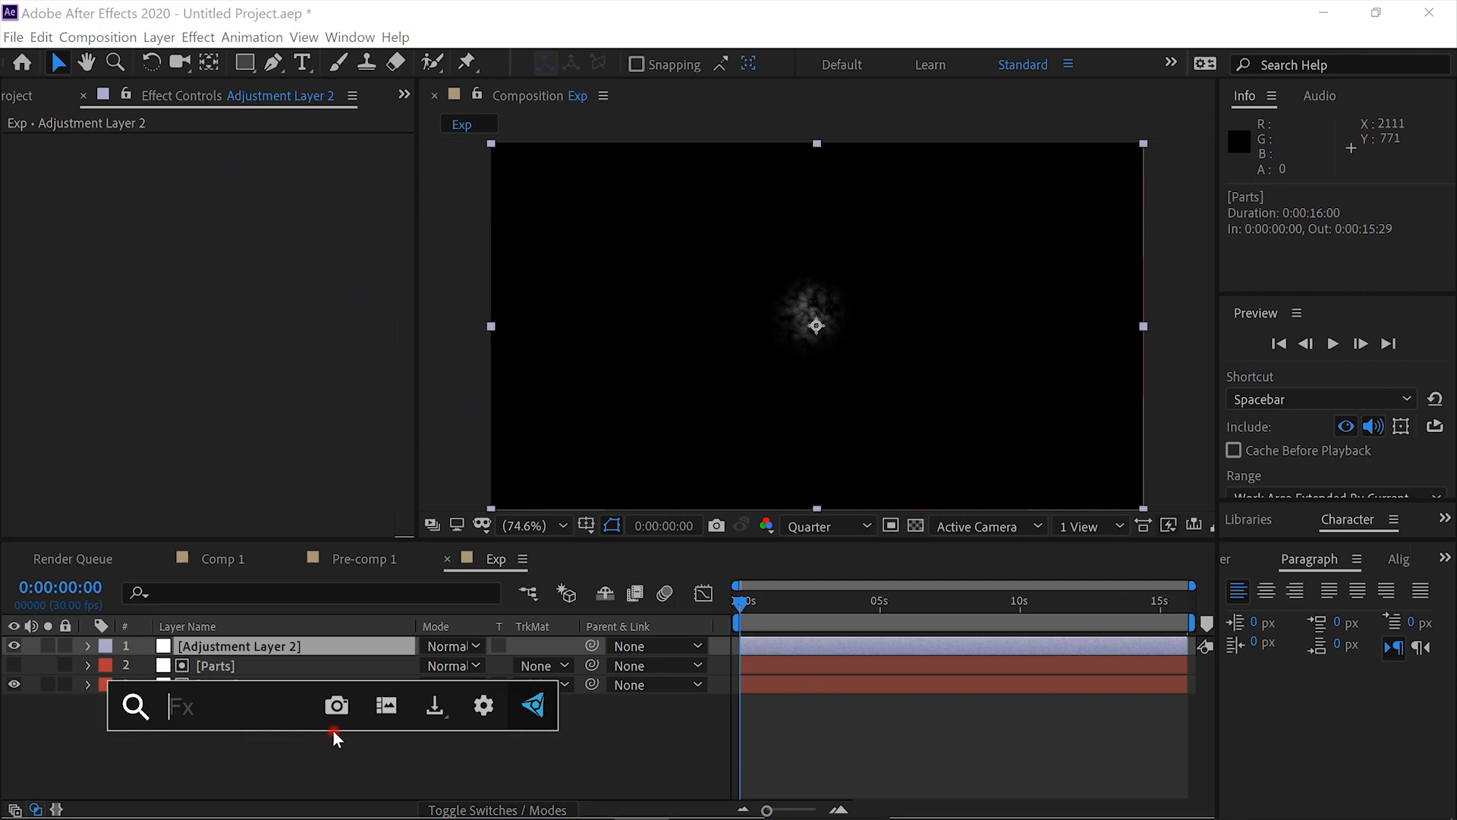
{"action": "type", "text": "time"}
{"action": "left_click", "coordinate": [303, 630]}
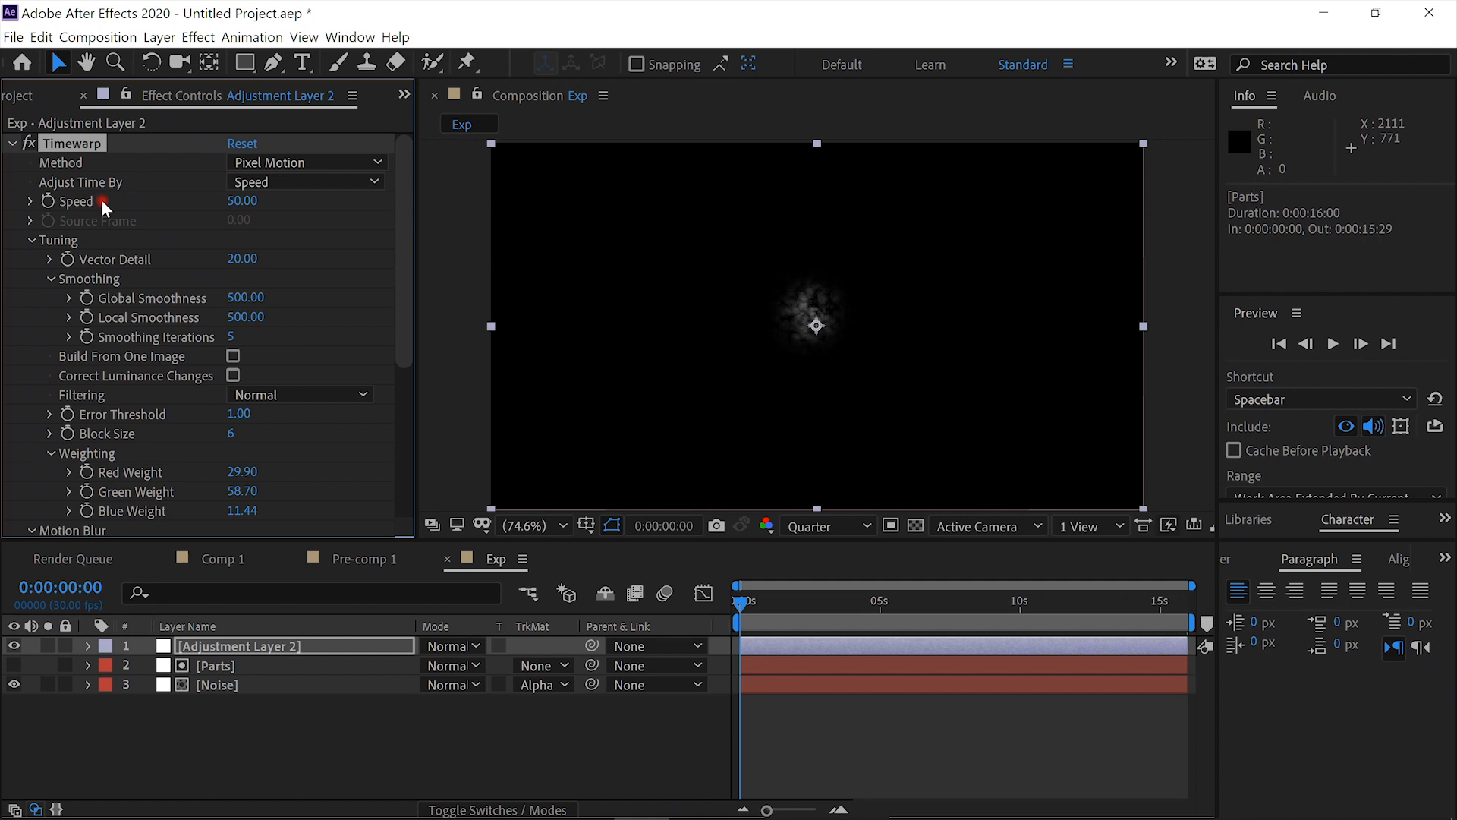
- Set the Timewarp Speed to 20 and preview the retimed noise explosion up to 0:00:03:11
{"action": "left_click", "coordinate": [239, 202]}
{"action": "type", "text": "20"}
{"action": "key", "text": "Return"}
{"action": "left_click", "coordinate": [1333, 344]}
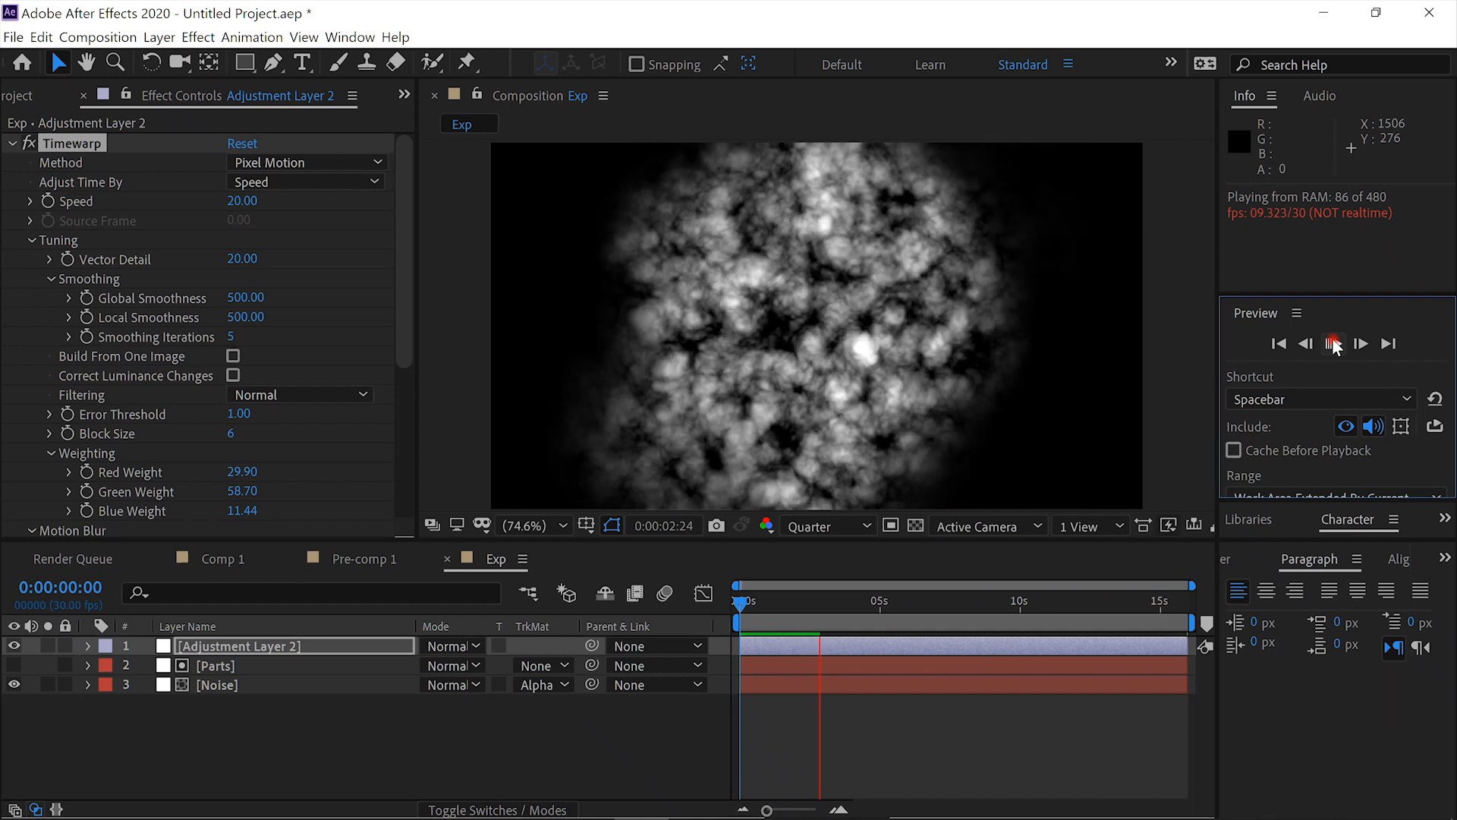
{"action": "left_click", "coordinate": [1332, 338]}
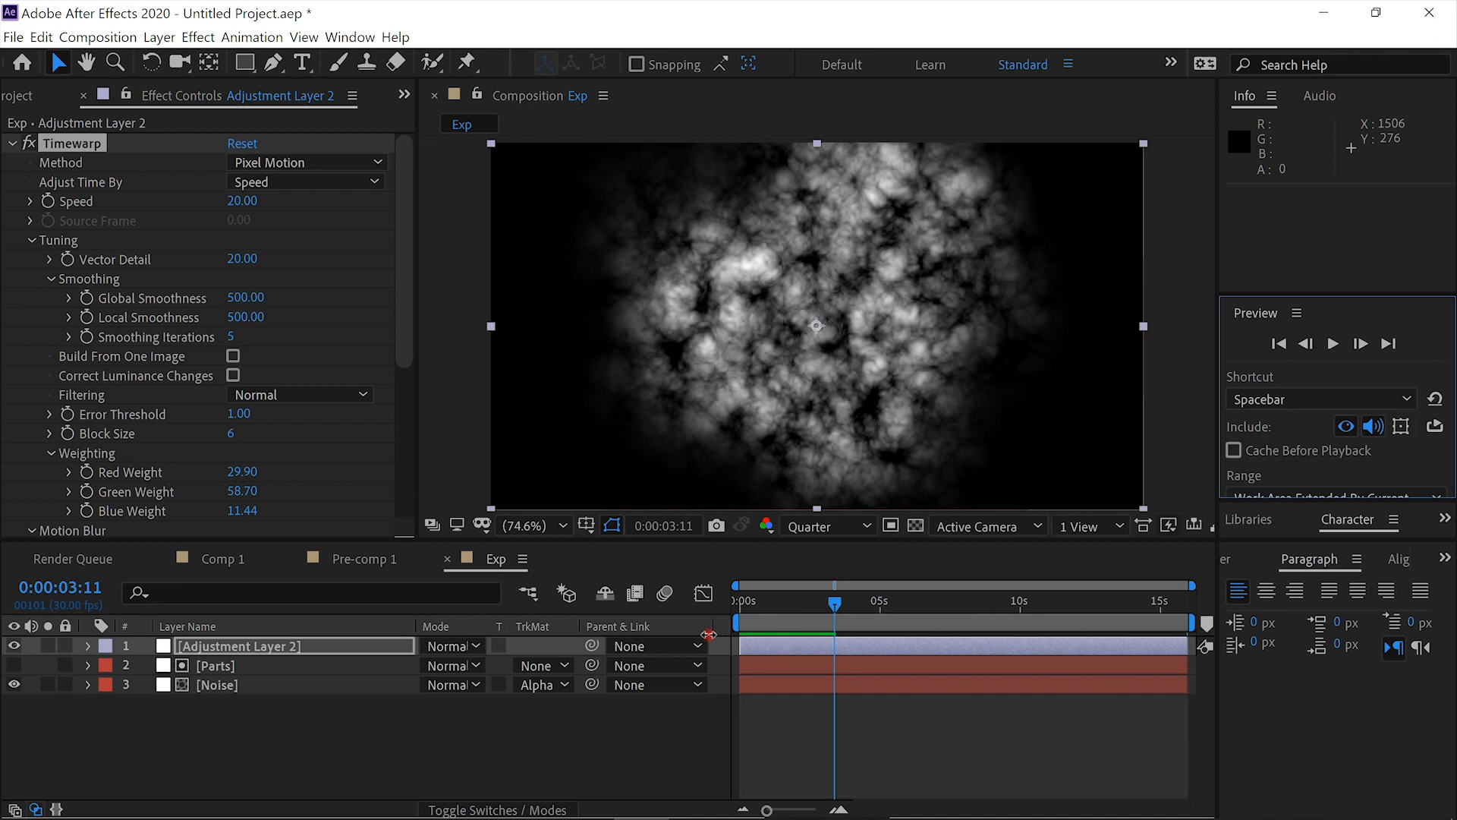
- Create another adjustment layer on top of the Exp composition and apply VC Color Vibrance to it
{"action": "key", "text": "ctrl+alt+y"}
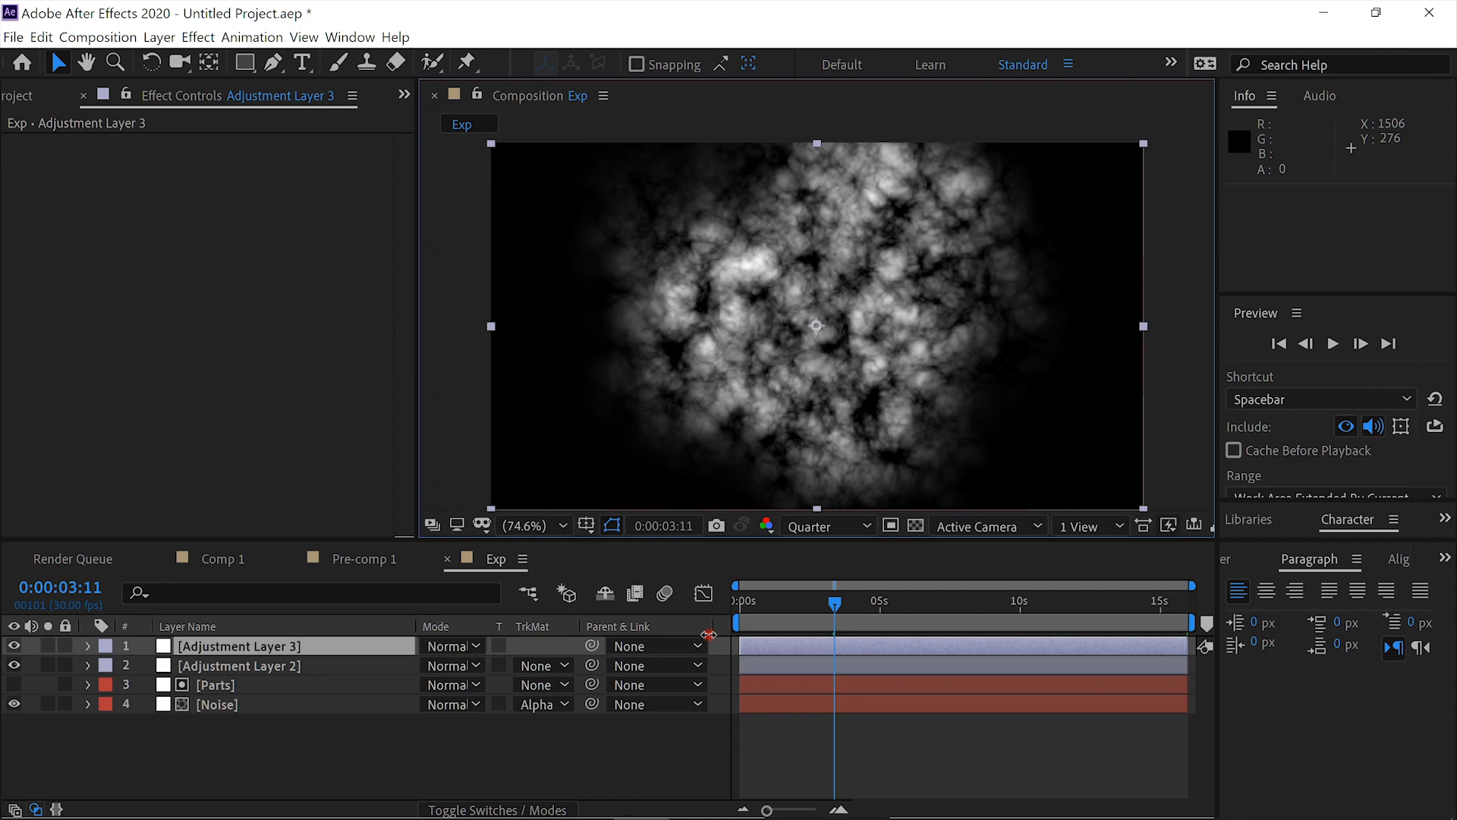
{"action": "key", "text": "ctrl+space"}
{"action": "type", "text": "color v"}
{"action": "key", "text": "Return"}
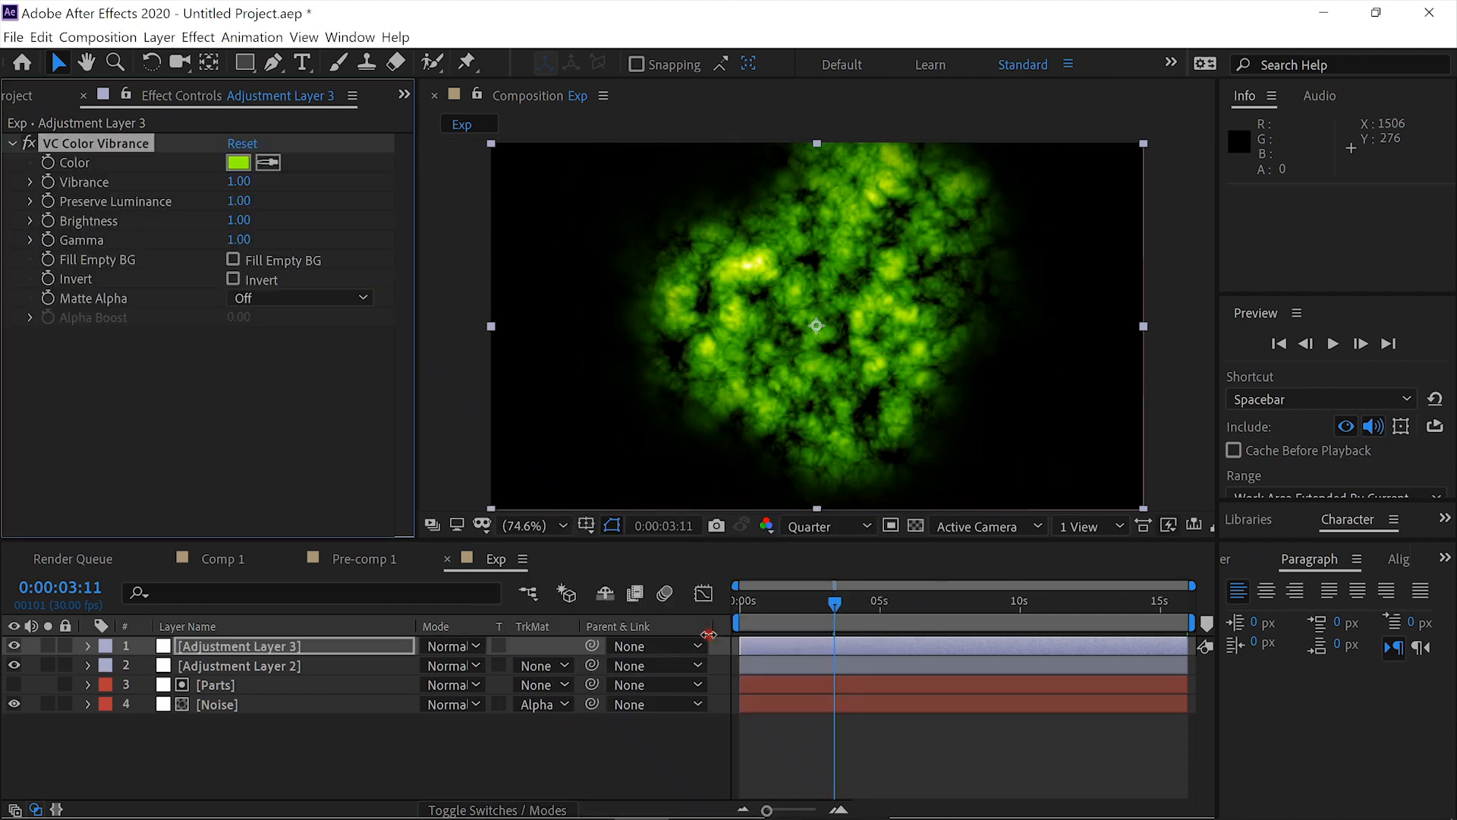
- Change the VC Color Vibrance color to fiery orange and check the explosion at several points in time
{"action": "left_click", "coordinate": [238, 163]}
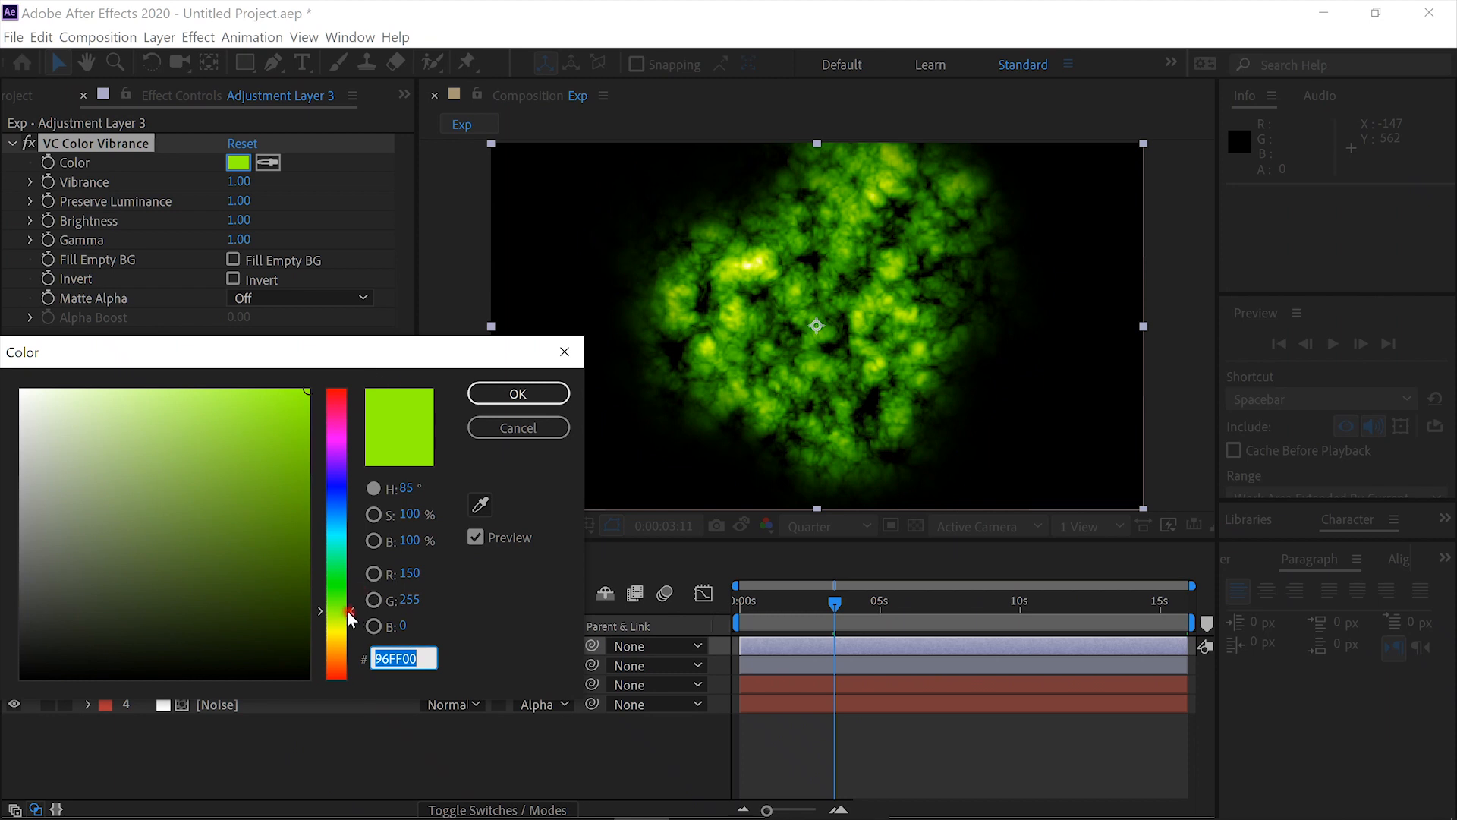
{"action": "left_click_drag", "start_coordinate": [346, 613], "coordinate": [353, 656]}
{"action": "left_click", "coordinate": [518, 393]}
{"action": "left_click", "coordinate": [848, 650]}
{"action": "left_click", "coordinate": [841, 599]}
{"action": "left_click_drag", "start_coordinate": [792, 602], "coordinate": [705, 604]}
- Switch to Comp 1 and add the Exp composition as a layer beneath Pre-comp 1
{"action": "left_click", "coordinate": [232, 562]}
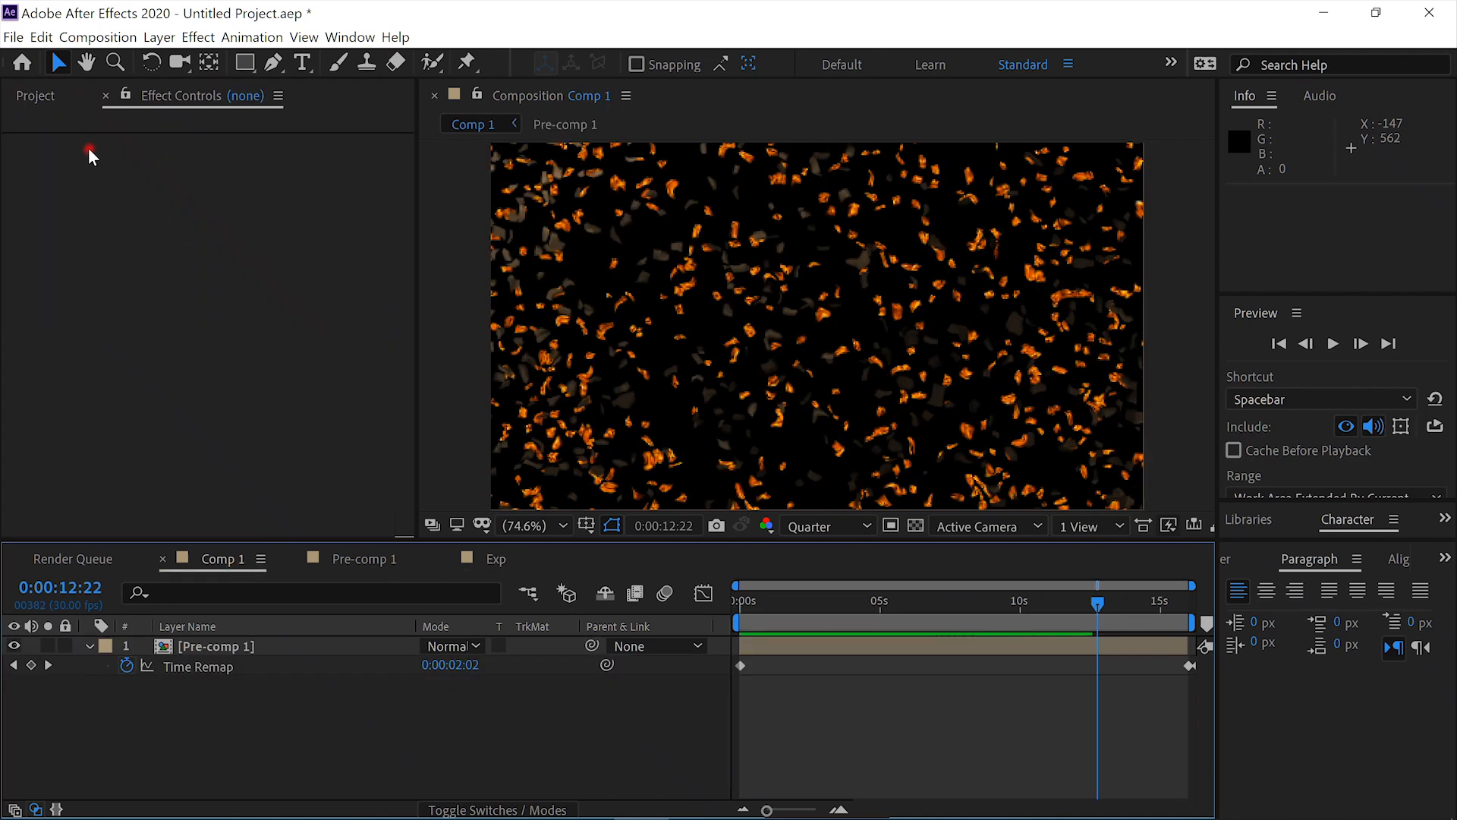
{"action": "left_click", "coordinate": [35, 96]}
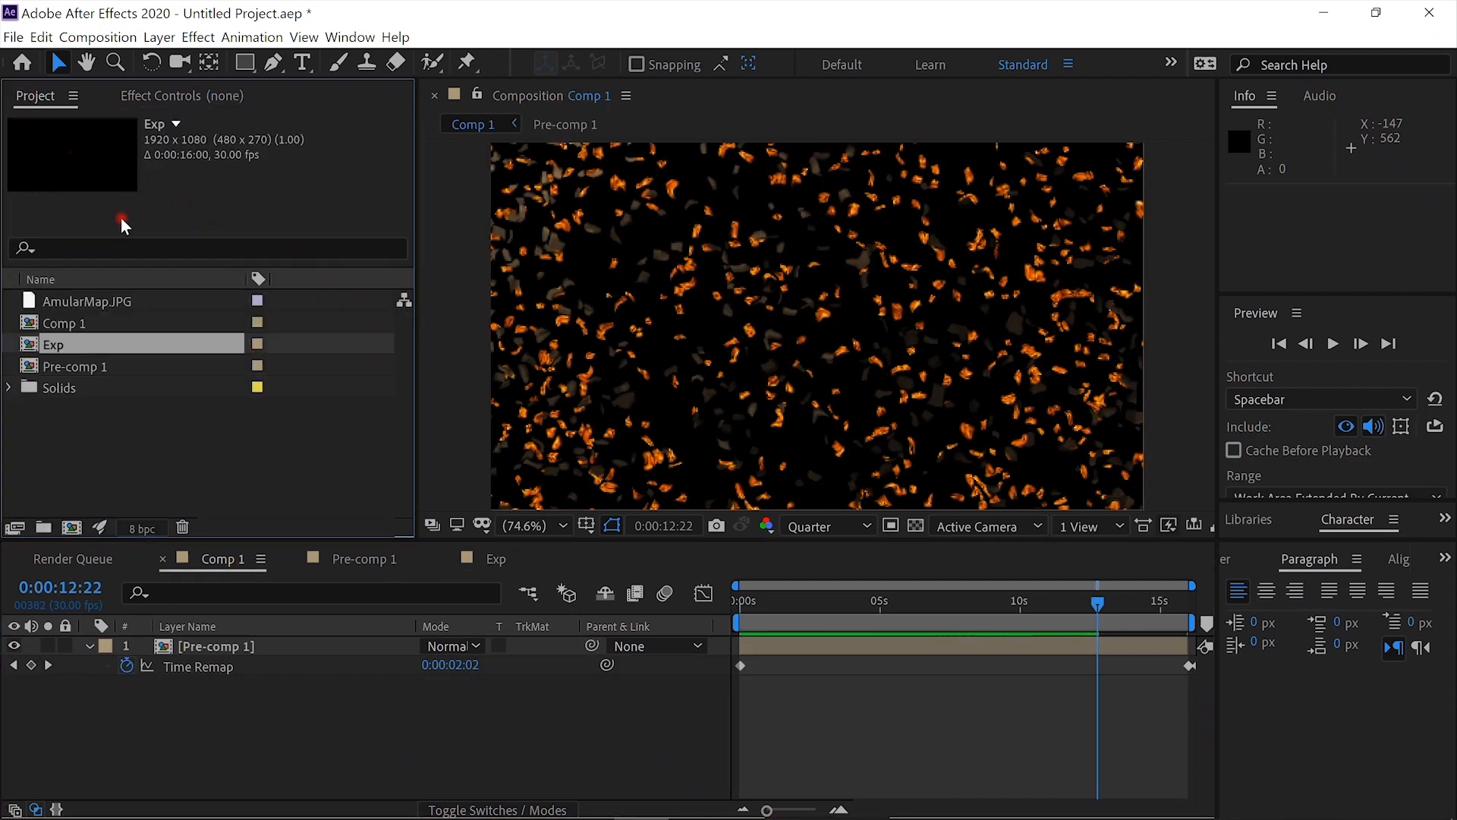
{"action": "left_click_drag", "start_coordinate": [139, 346], "coordinate": [141, 684]}
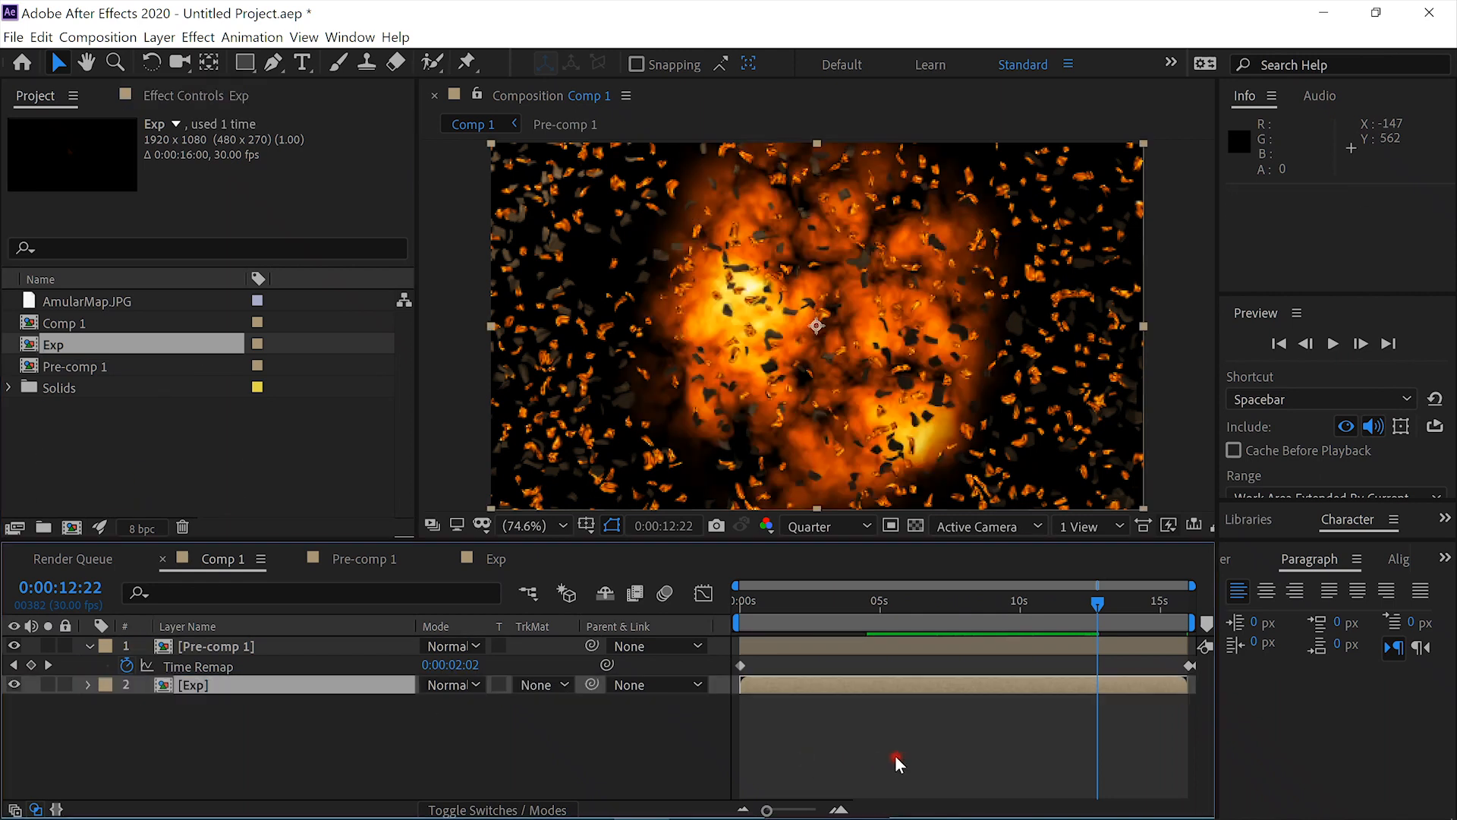
- Shift the Exp layer to start at 0:00:05:00 and preview the blast together with the shattering planet
{"action": "left_click", "coordinate": [1095, 606]}
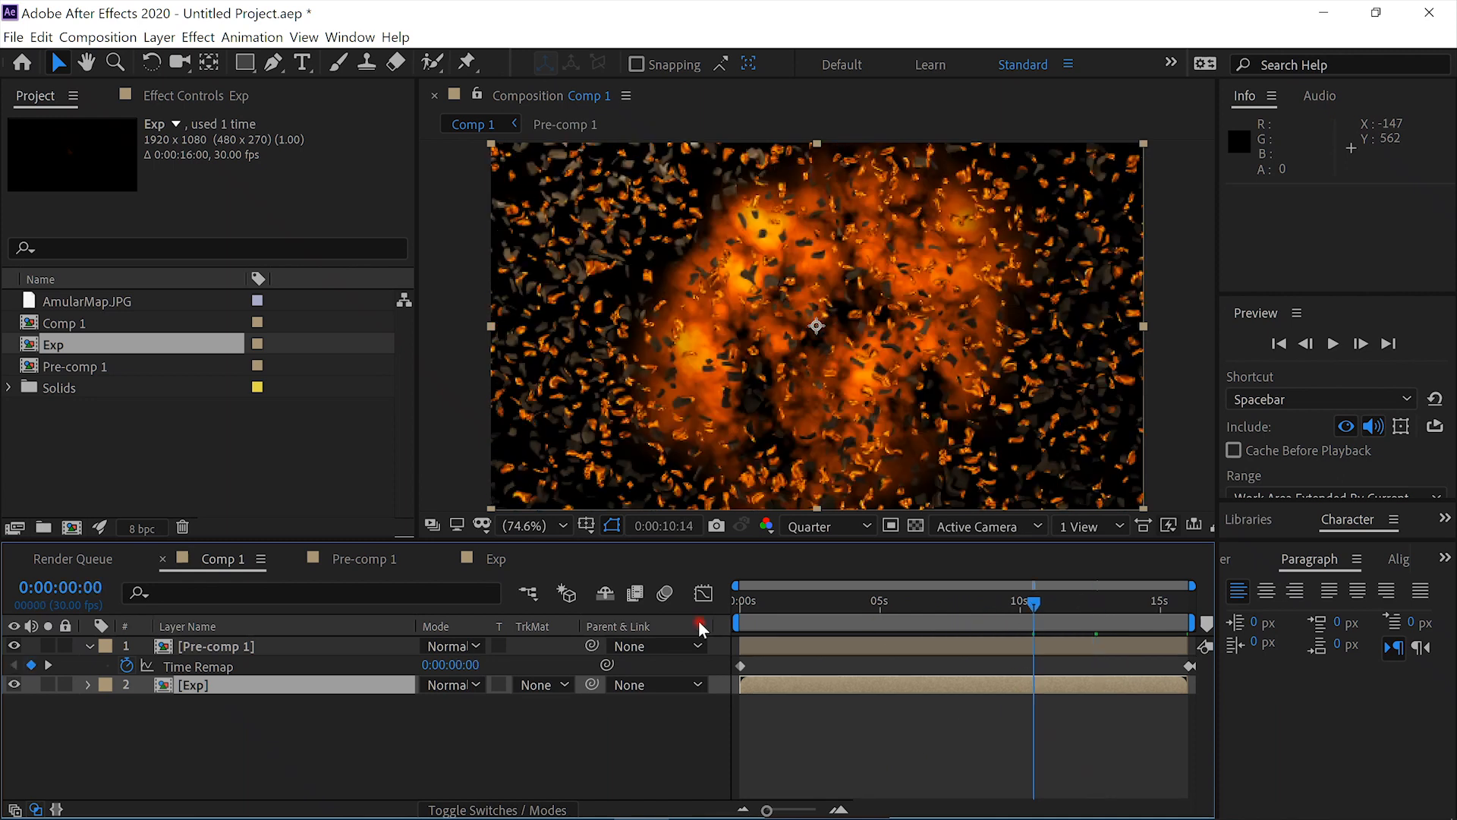
{"action": "key", "text": "Home"}
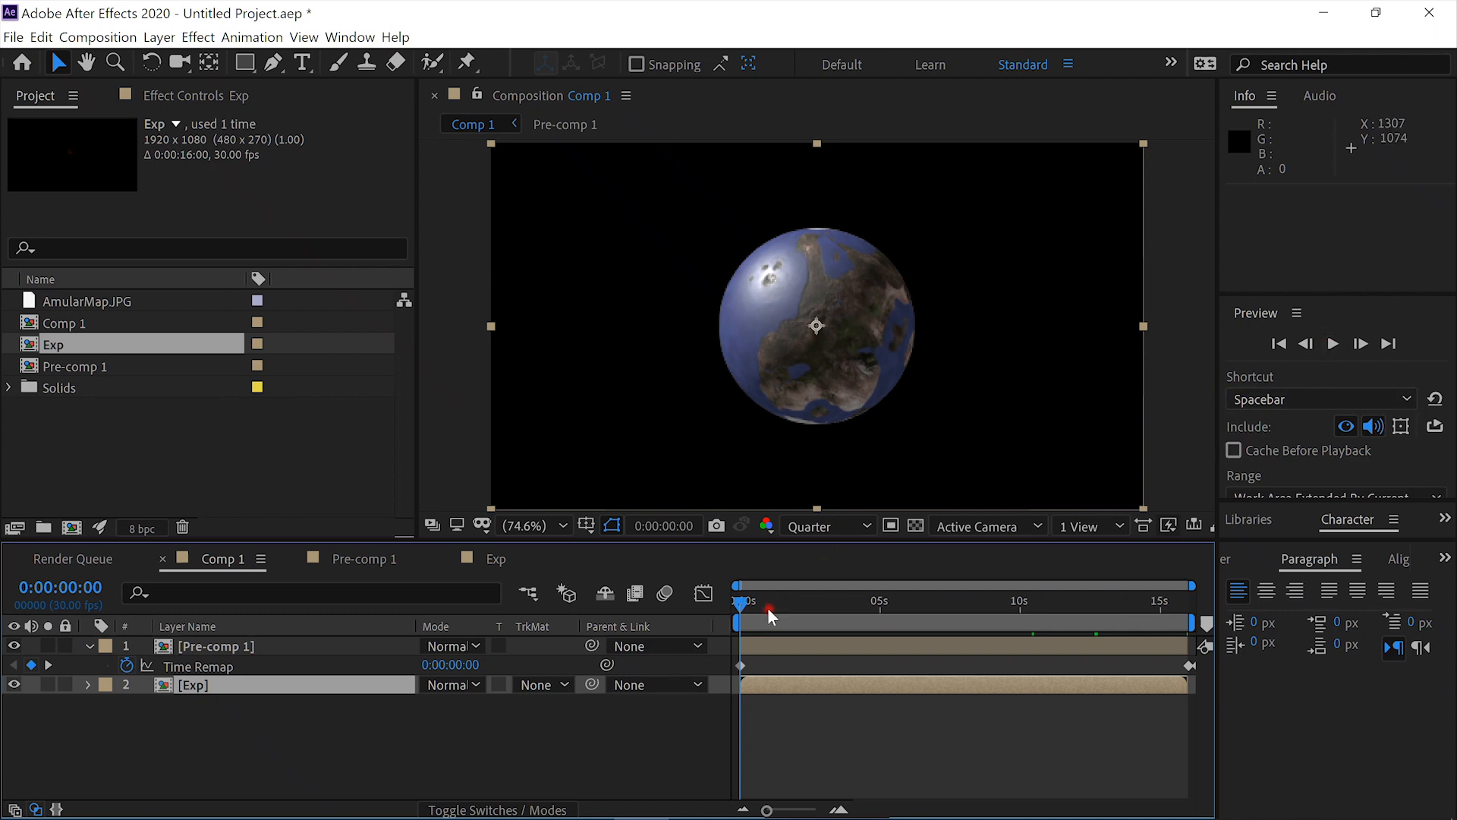
{"action": "left_click_drag", "start_coordinate": [743, 600], "coordinate": [880, 625]}
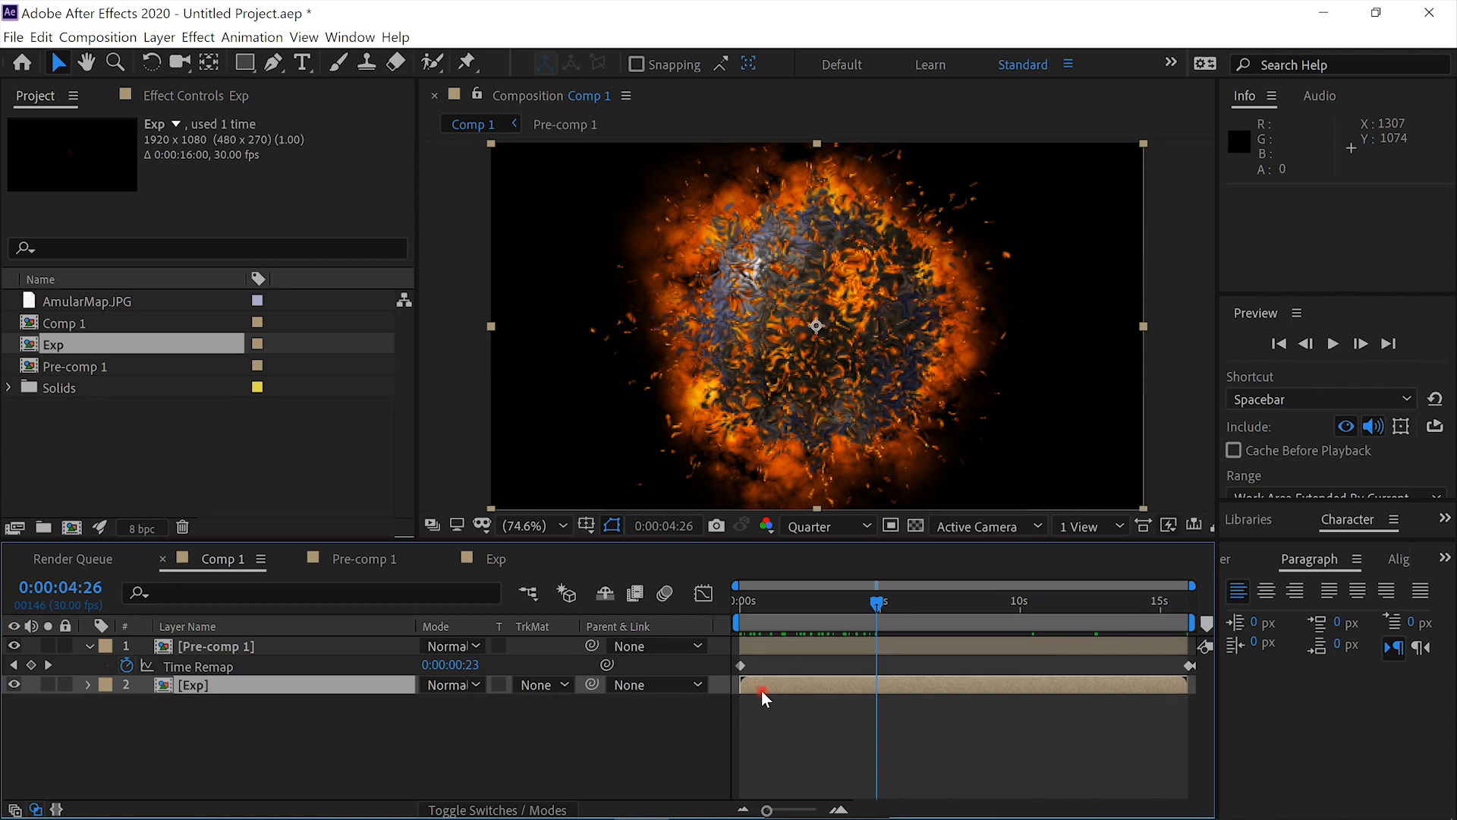
{"action": "left_click_drag", "start_coordinate": [763, 683], "coordinate": [903, 684]}
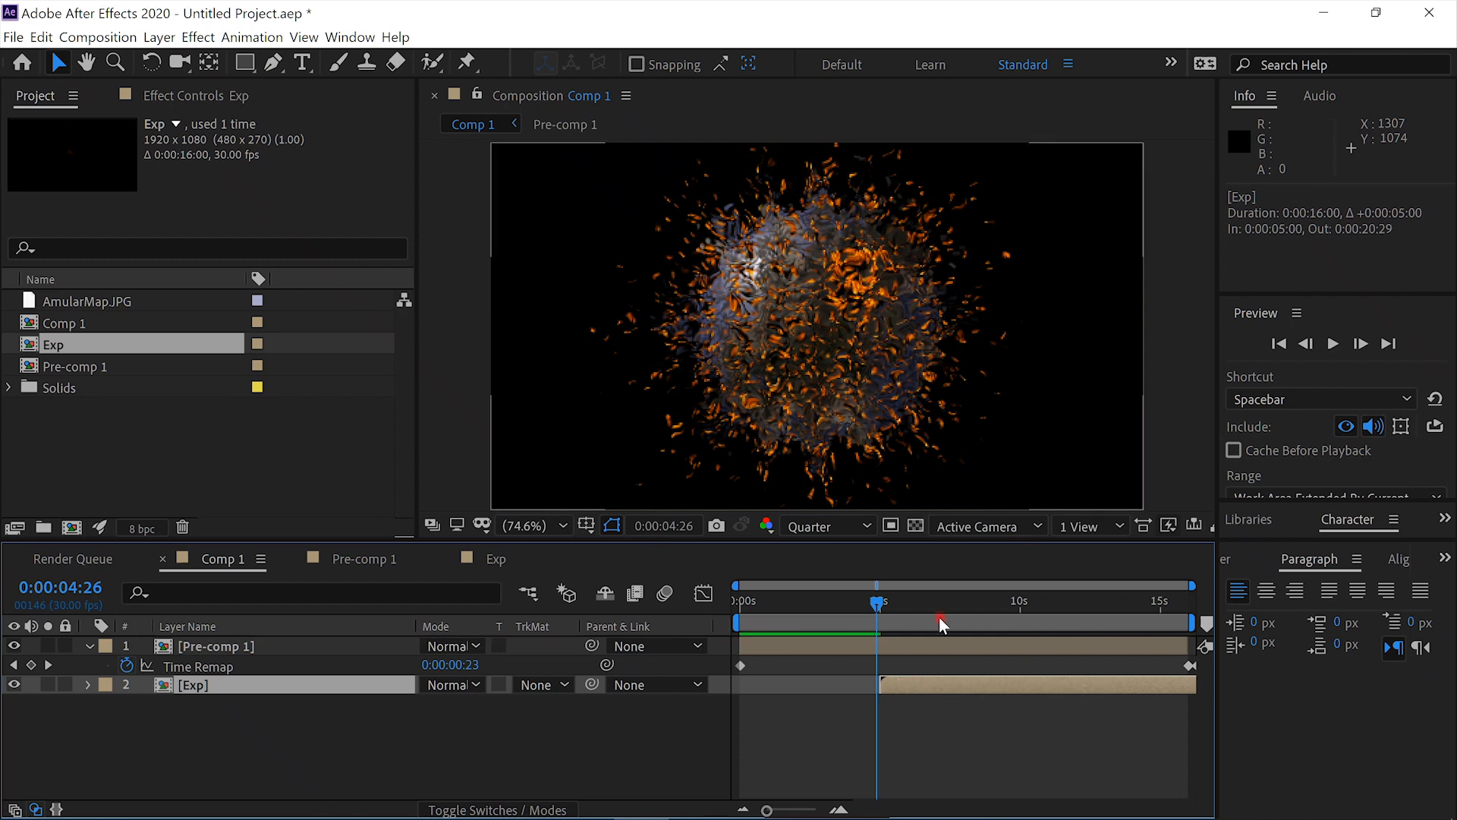
{"action": "left_click", "coordinate": [1333, 344]}
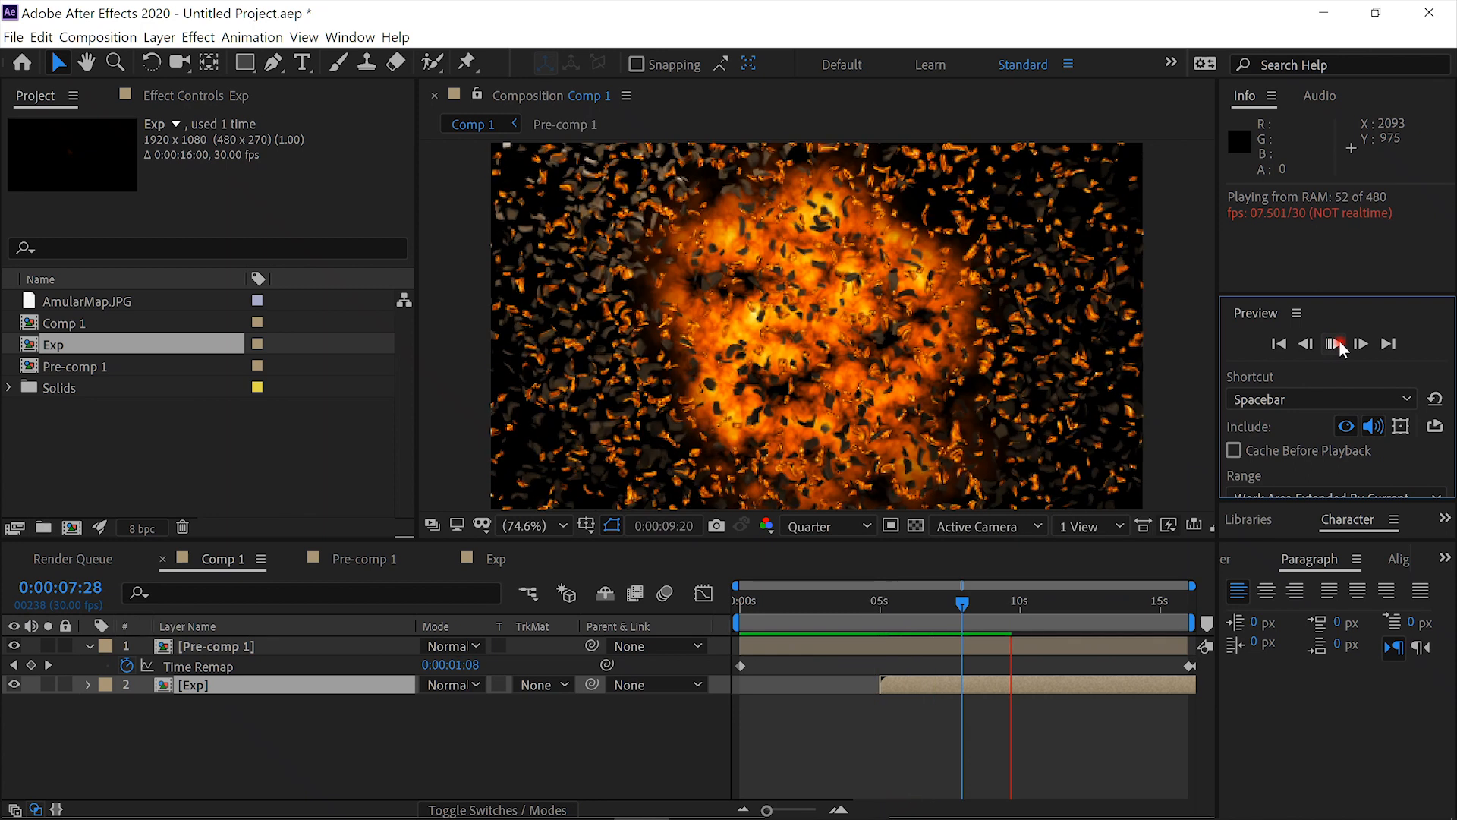
{"action": "left_click", "coordinate": [1334, 344]}
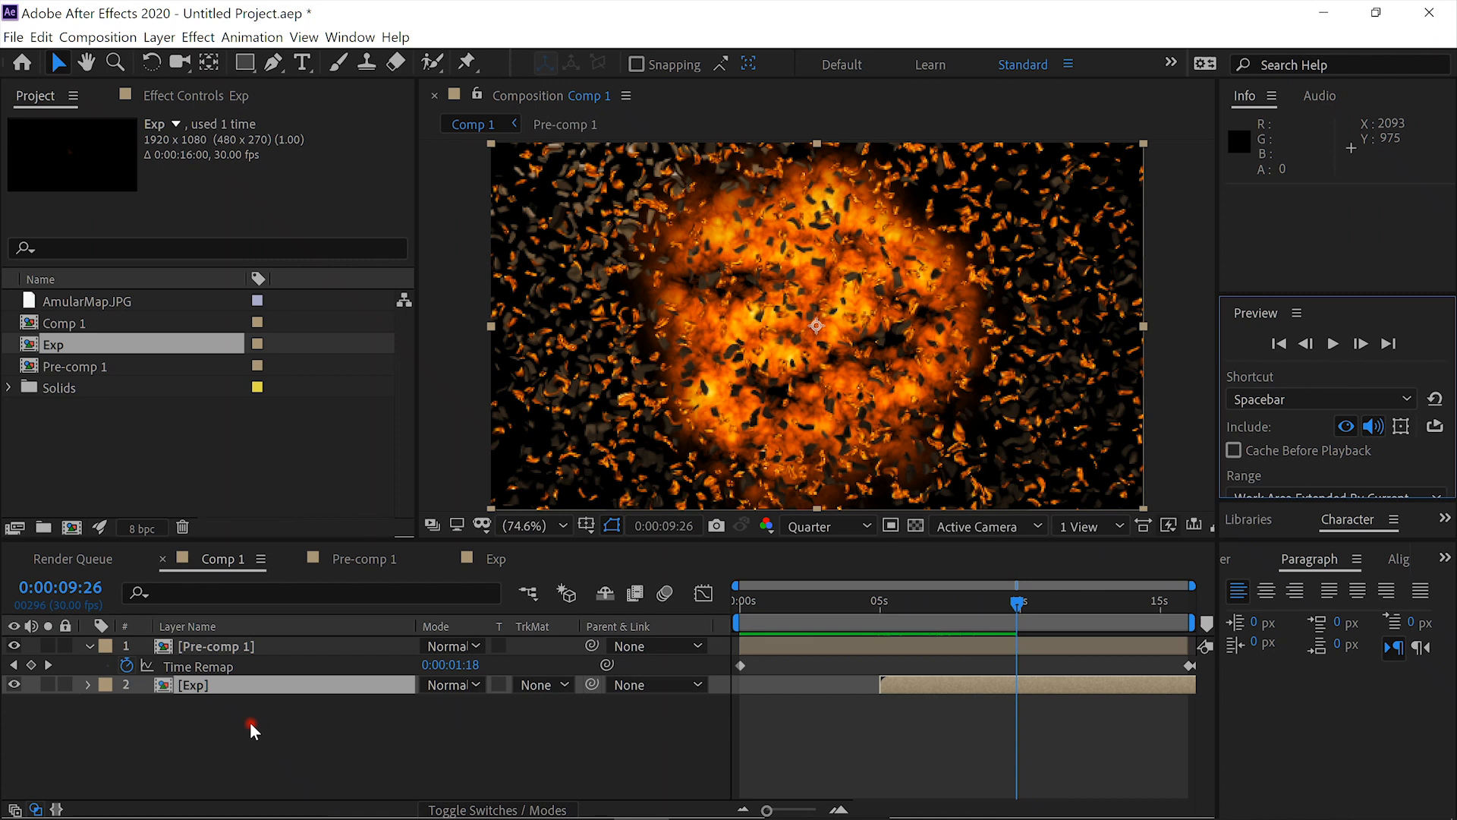
- Fade out the Exp layer with eased Opacity keyframes of 100% at 0:00:09:26 and 0% at 0:00:12:26
{"action": "key", "text": "t"}
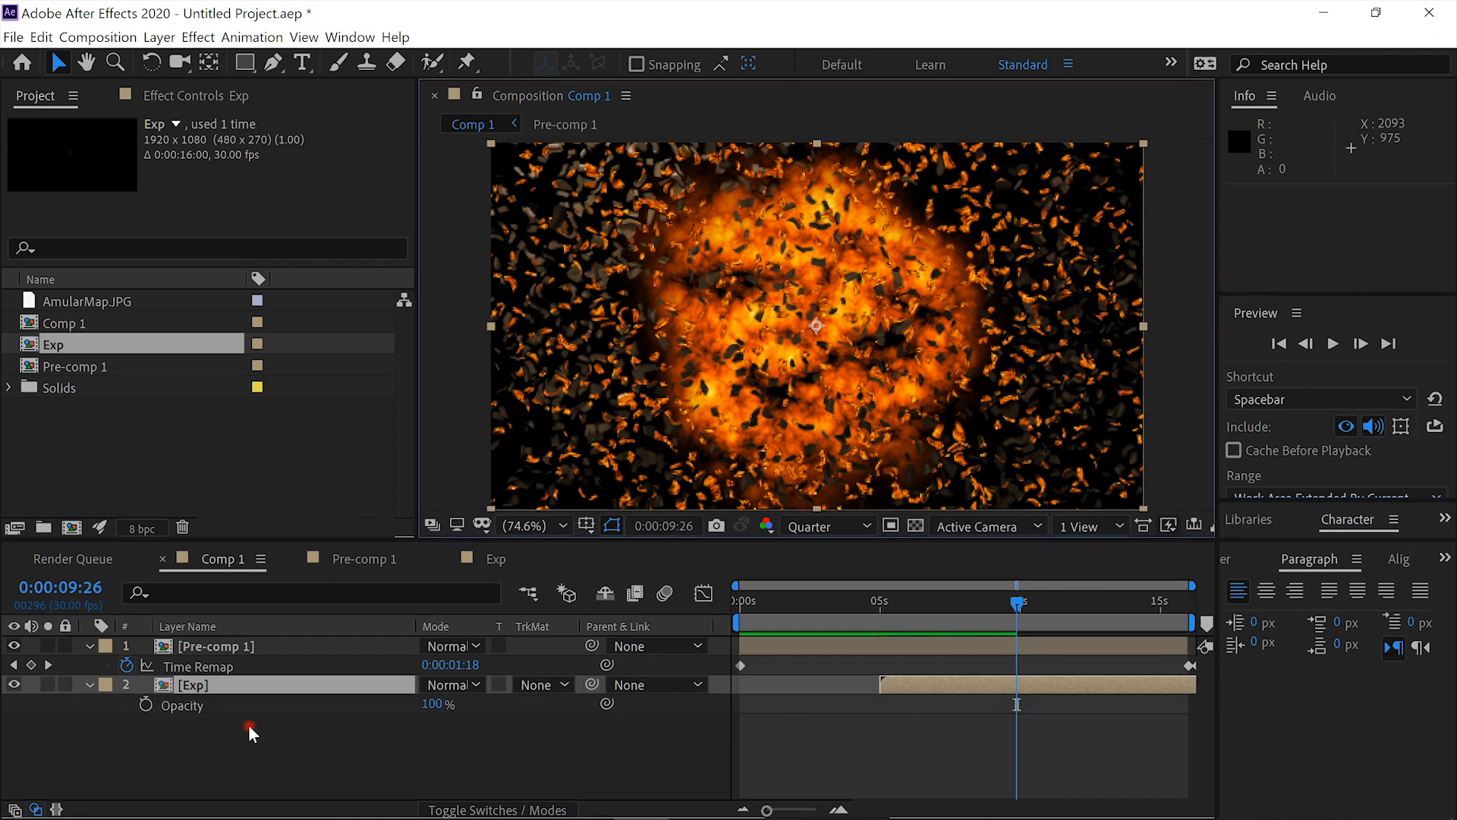
{"action": "left_click", "coordinate": [144, 705]}
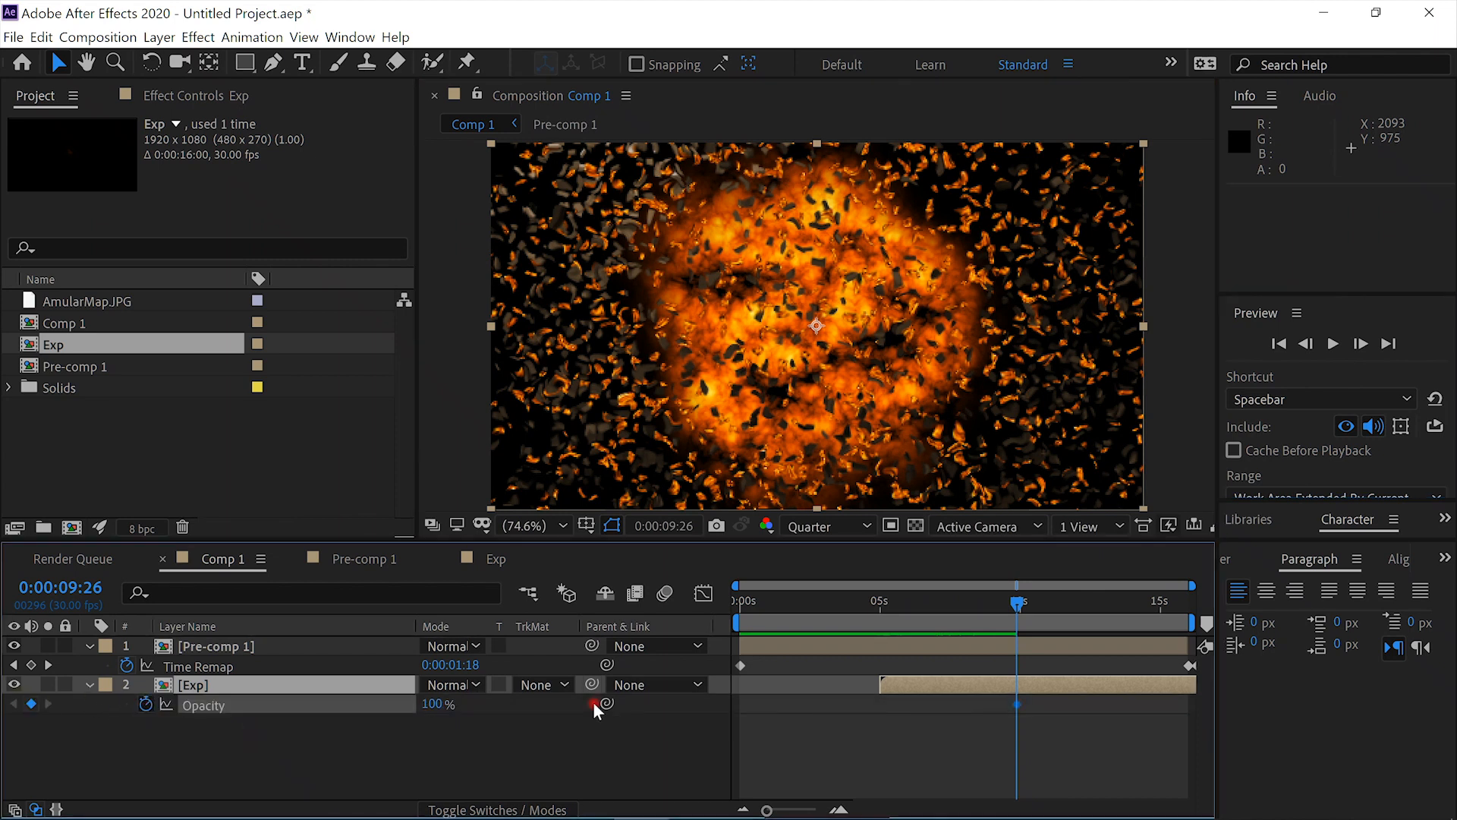
{"action": "left_click", "coordinate": [1100, 607]}
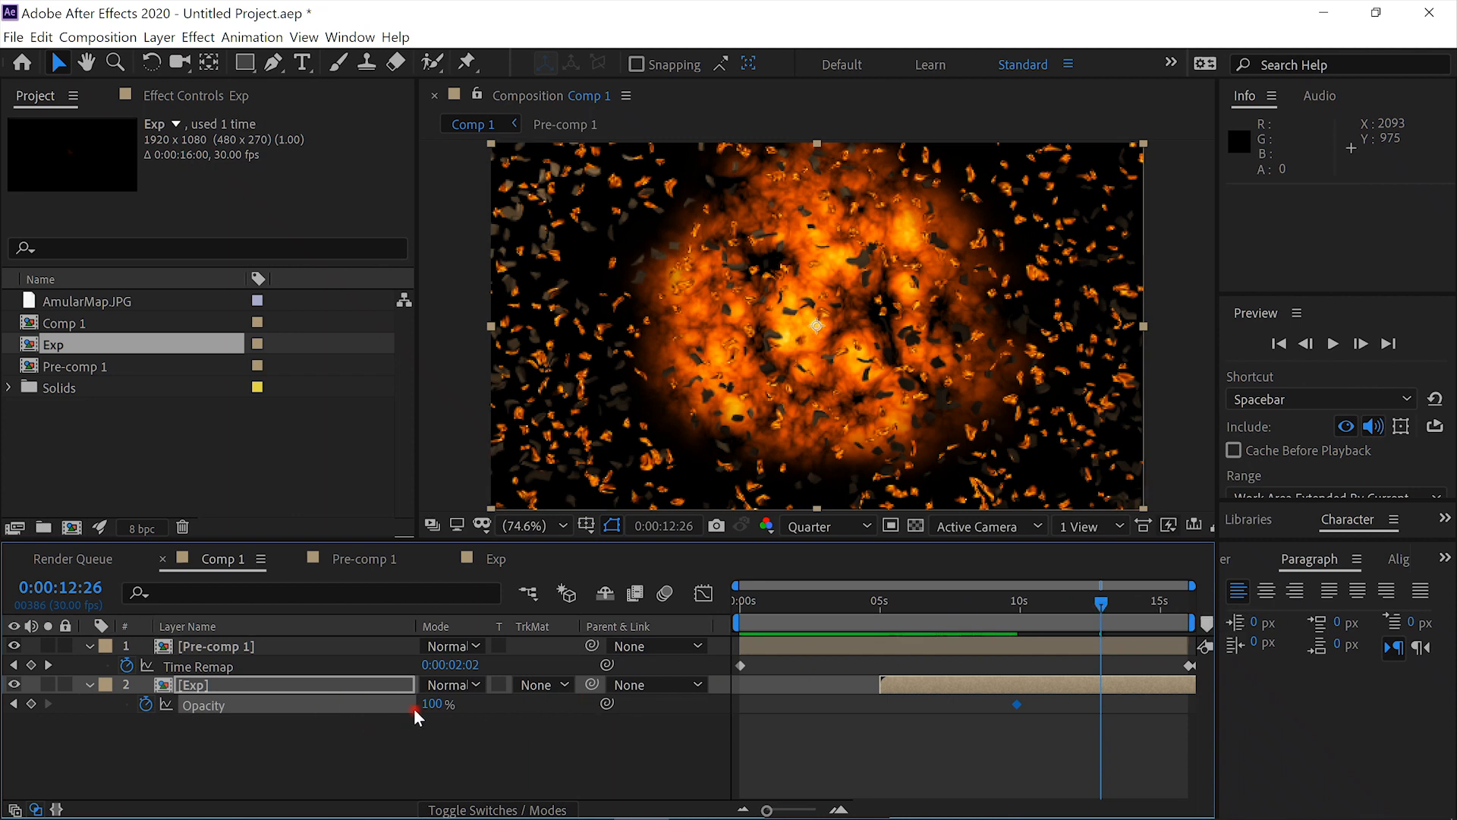
{"action": "left_click_drag", "start_coordinate": [425, 706], "coordinate": [203, 649]}
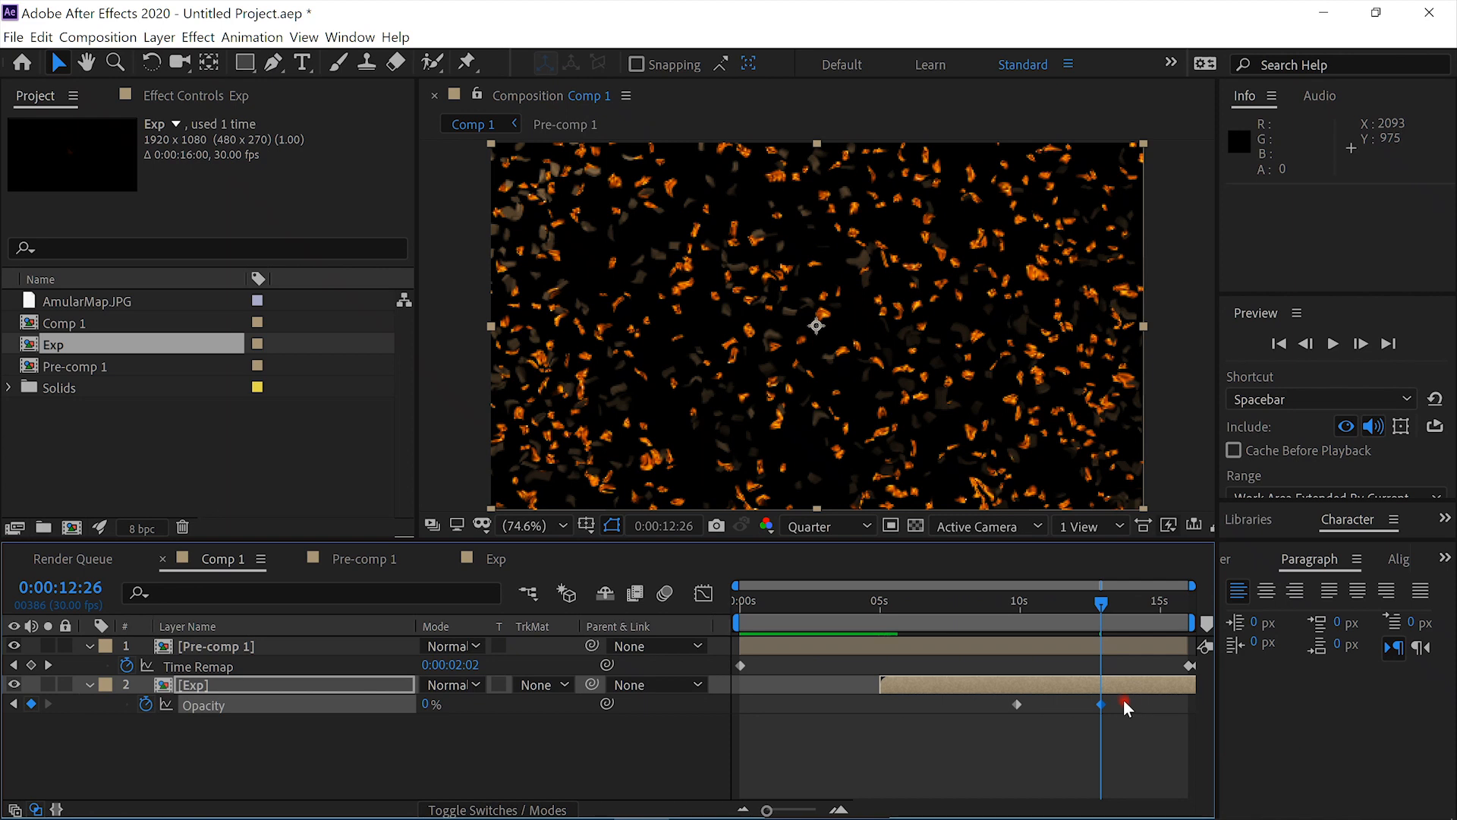
{"action": "left_click_drag", "start_coordinate": [1124, 699], "coordinate": [1004, 717]}
- Return to the first frame and preview the explosion with its fade-out
{"action": "left_click", "coordinate": [748, 600]}
{"action": "left_click", "coordinate": [739, 600]}
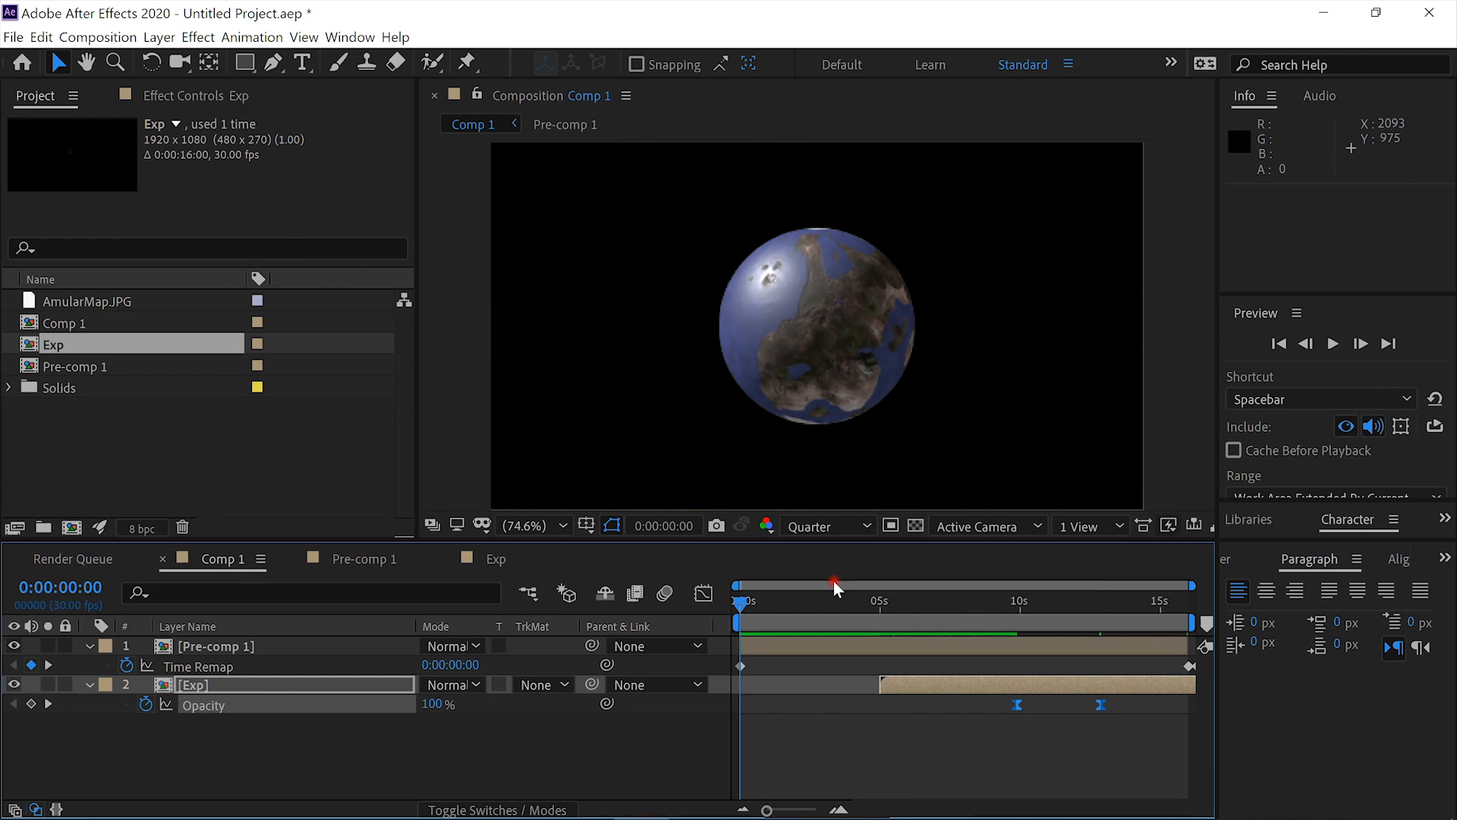
{"action": "left_click", "coordinate": [1332, 343]}
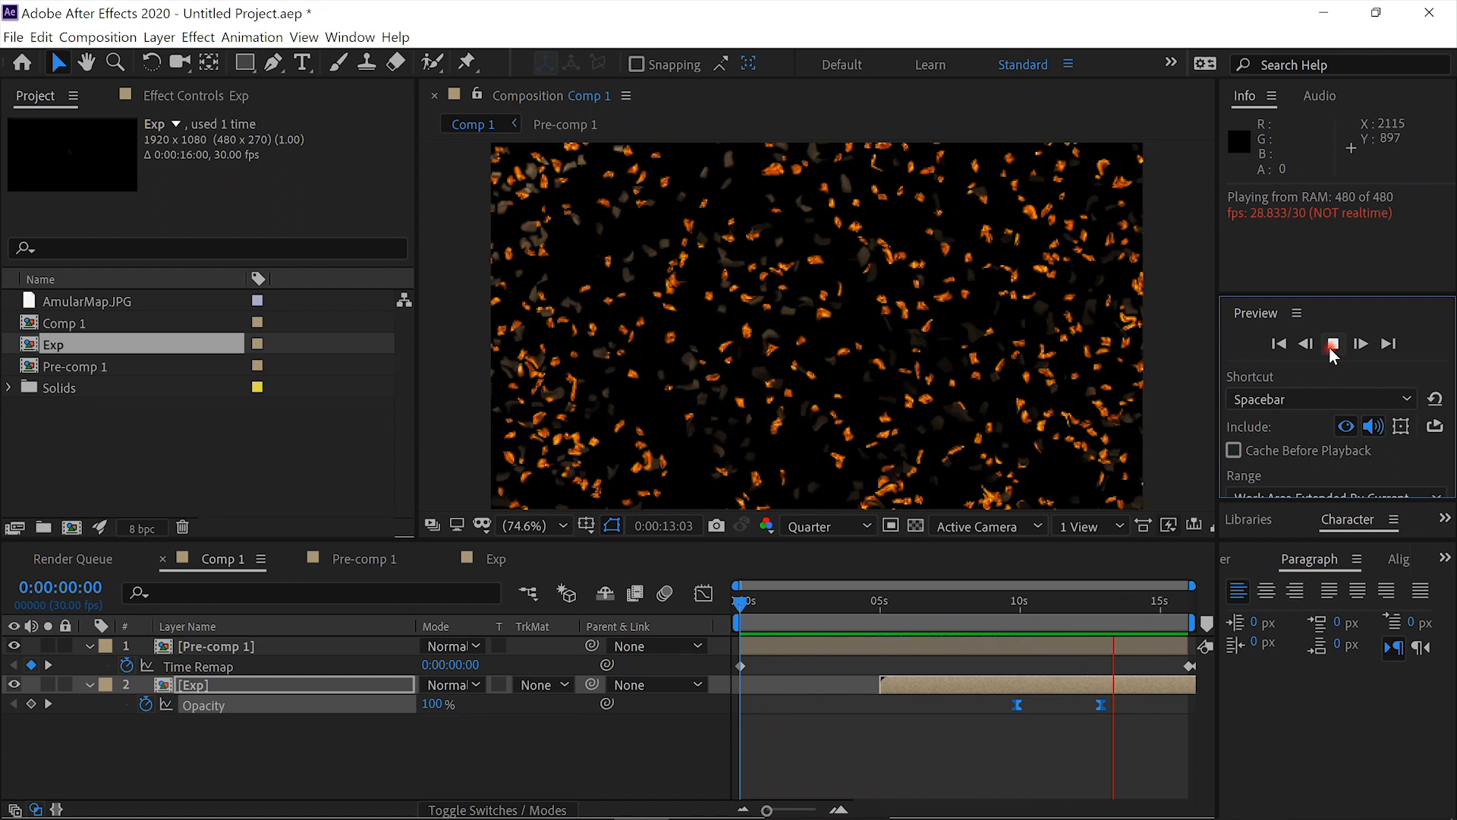
{"action": "left_click", "coordinate": [1331, 346]}
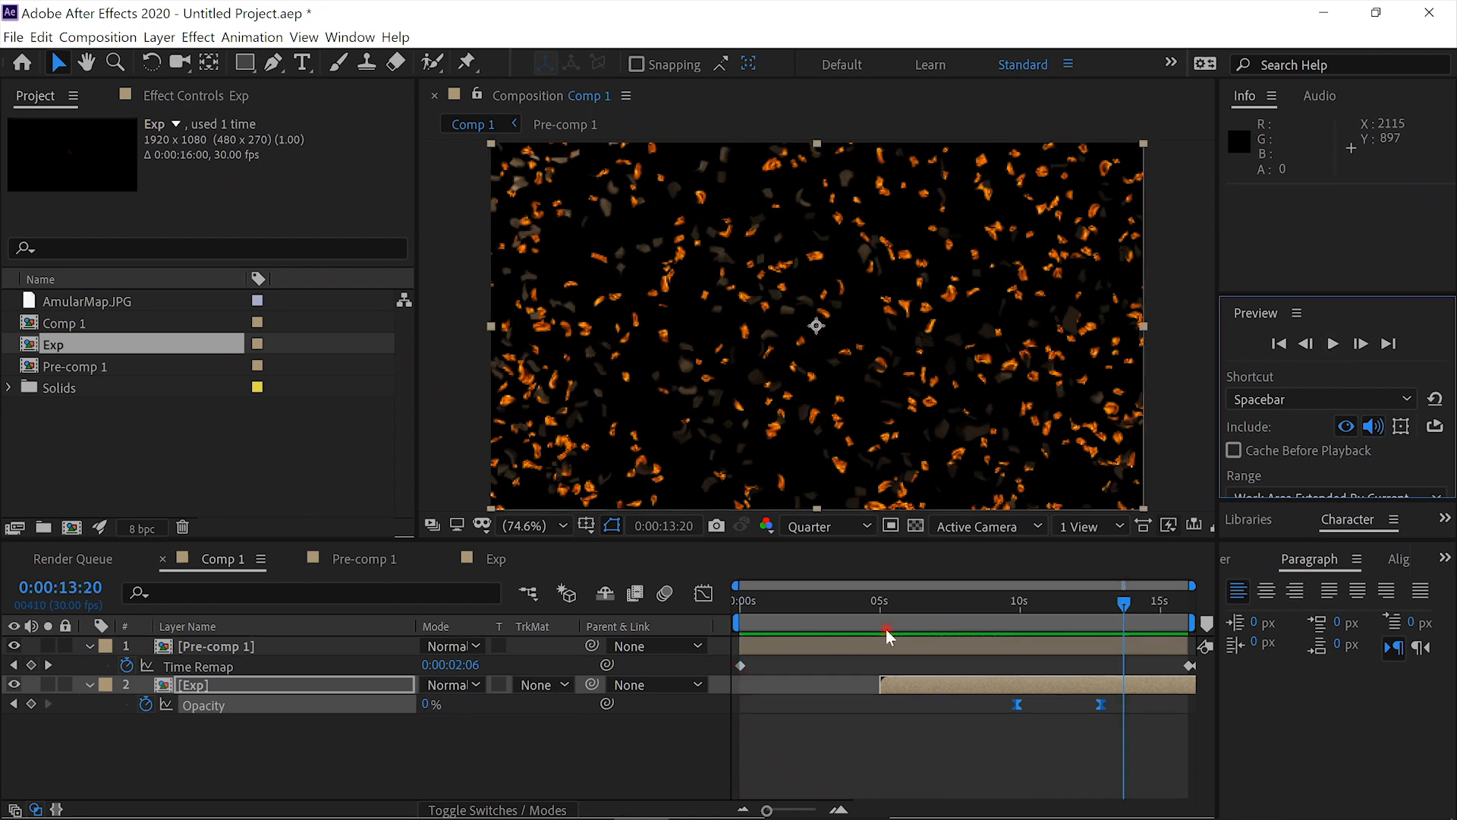
- Apply Fast Box Blur to Pre-comp 1 with Blur Radius keyframes of 0 at 0:00:11:10 and 52 at 0:00:15:29
{"action": "left_click", "coordinate": [242, 650]}
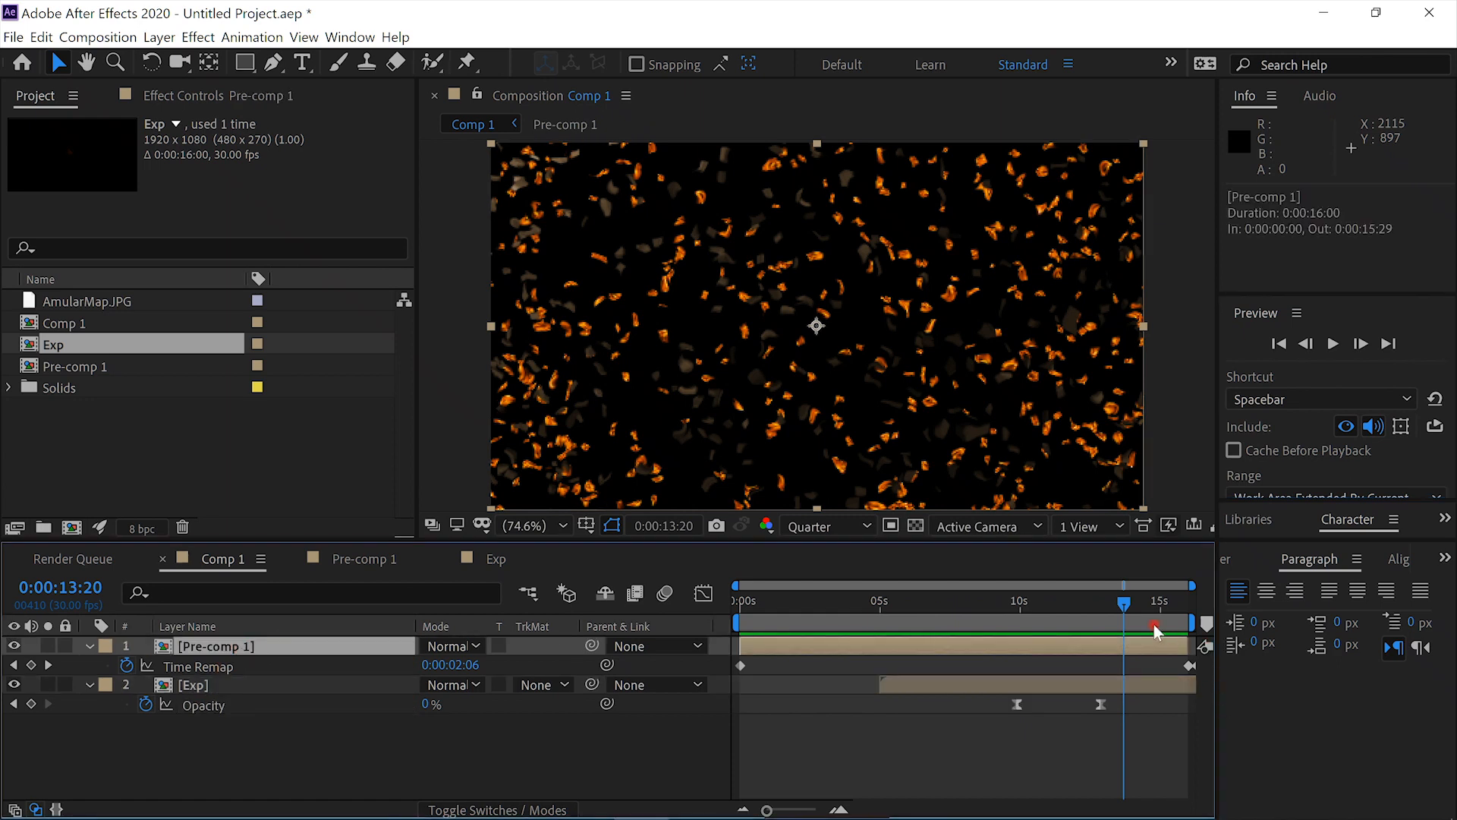
{"action": "left_click_drag", "start_coordinate": [1117, 603], "coordinate": [1095, 604]}
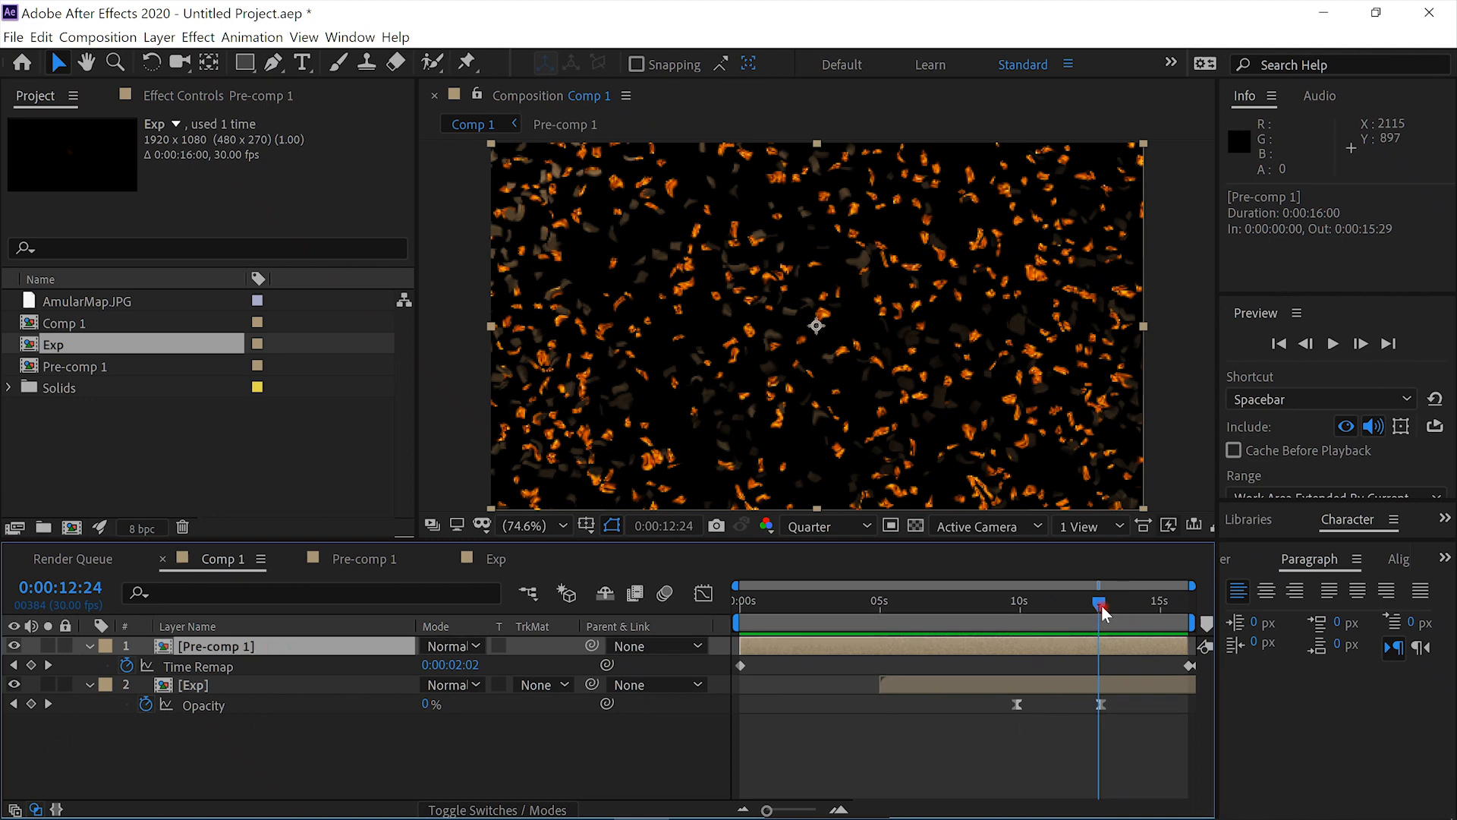
{"action": "left_click_drag", "start_coordinate": [1101, 603], "coordinate": [1103, 602]}
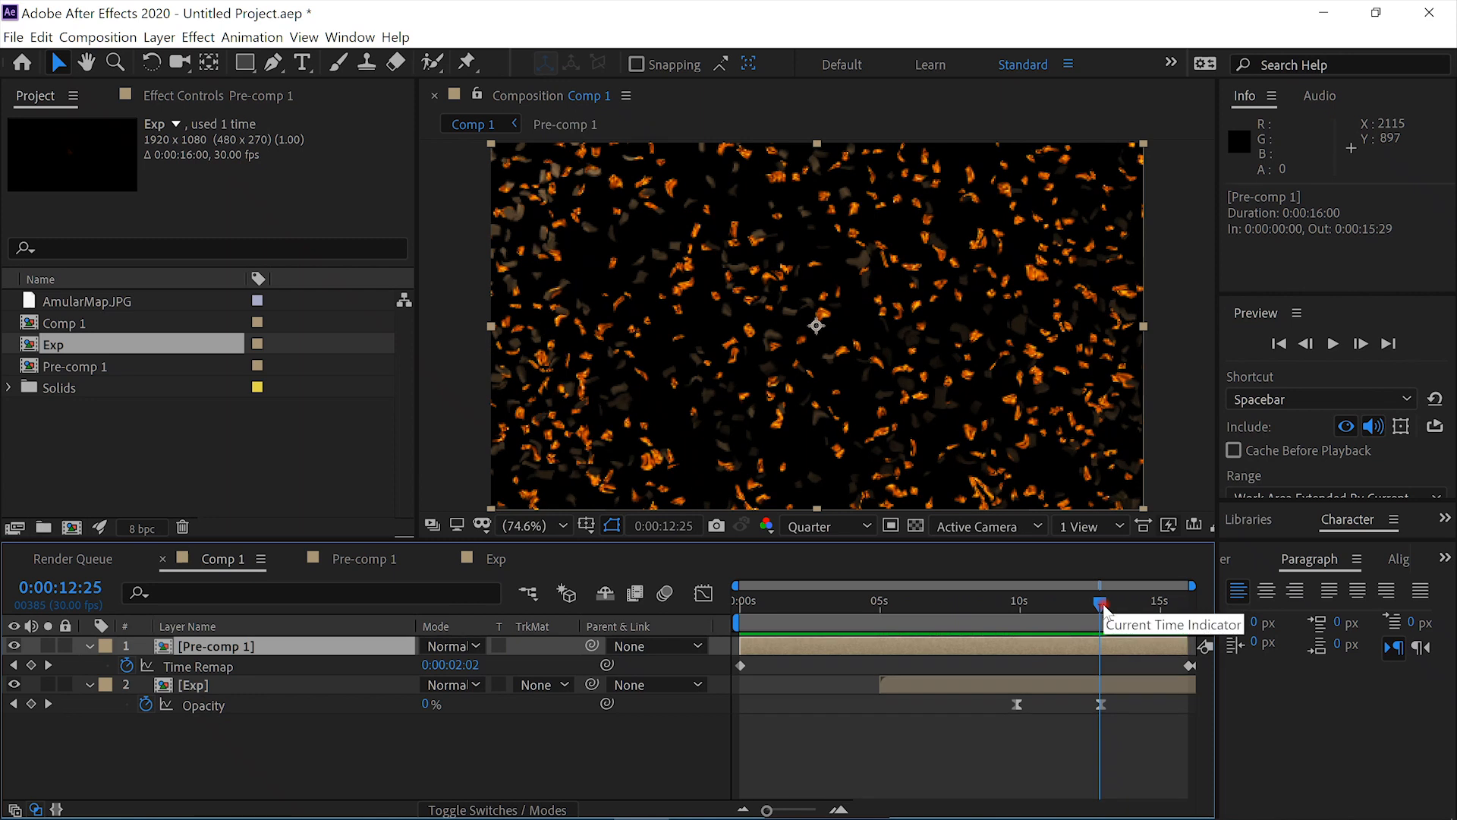
{"action": "left_click_drag", "start_coordinate": [1103, 604], "coordinate": [1062, 602]}
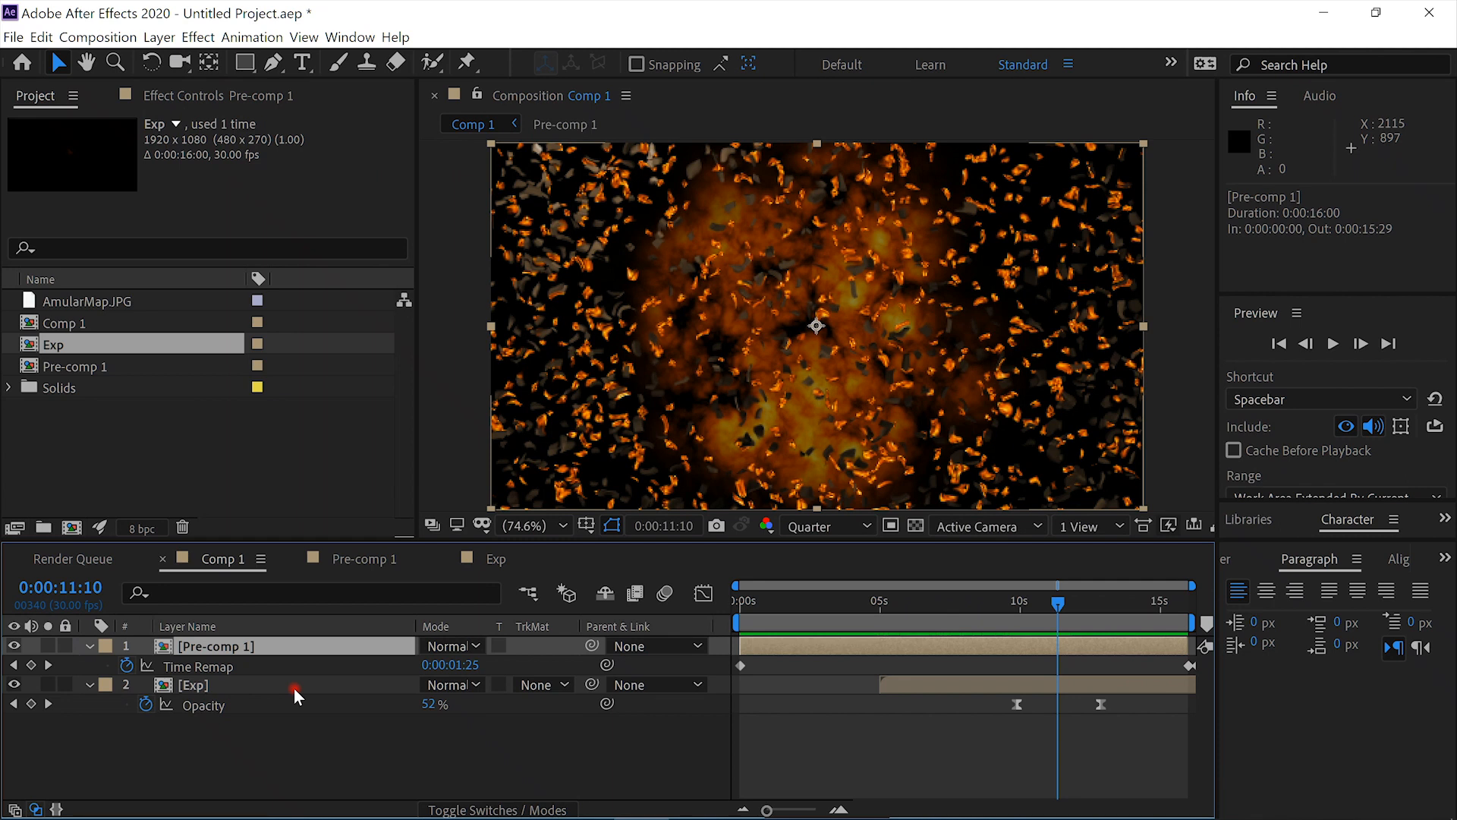
{"action": "key", "text": "ctrl+space"}
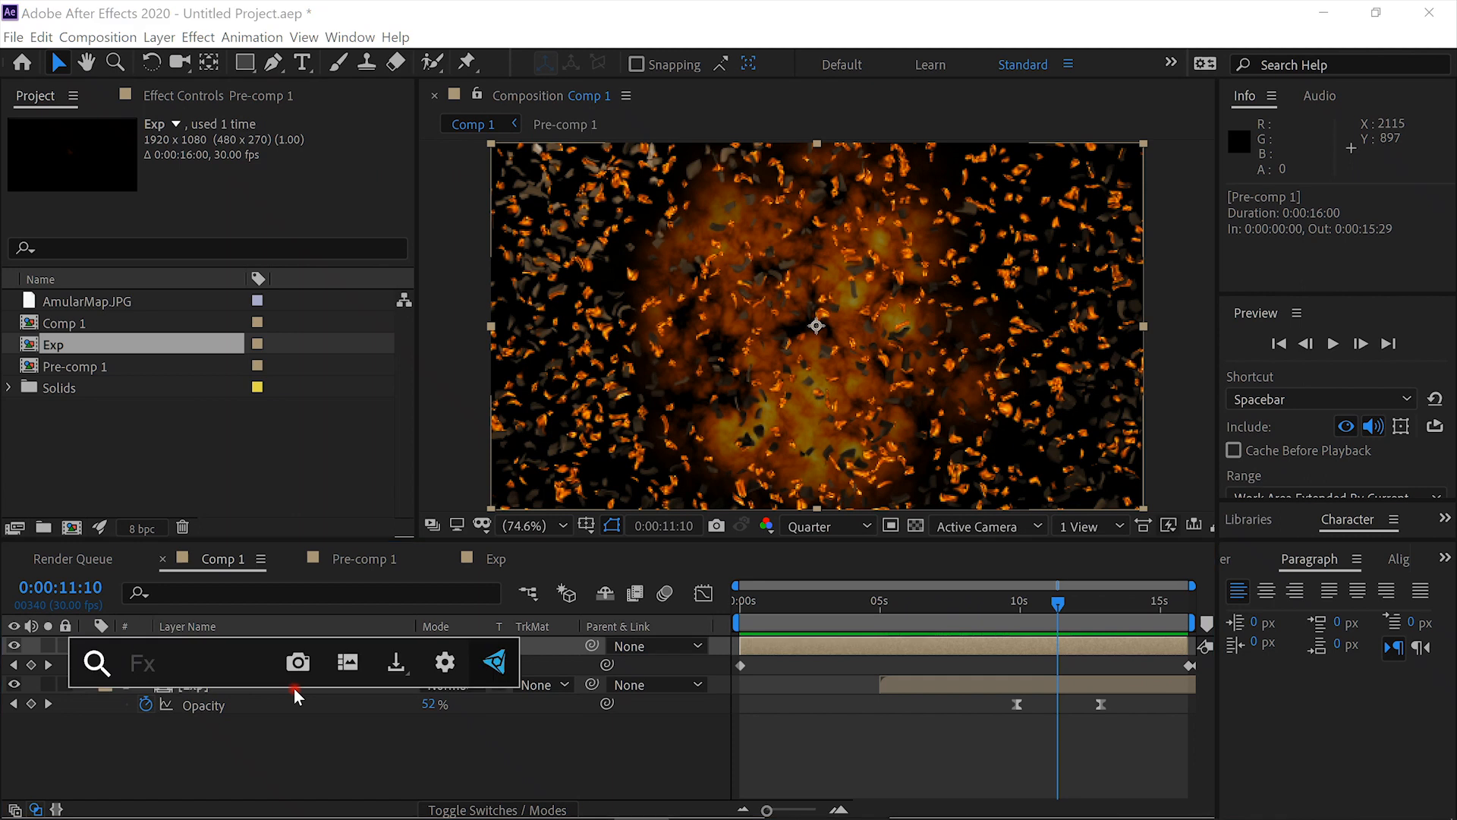
{"action": "type", "text": "fast"}
{"action": "key", "text": "Return"}
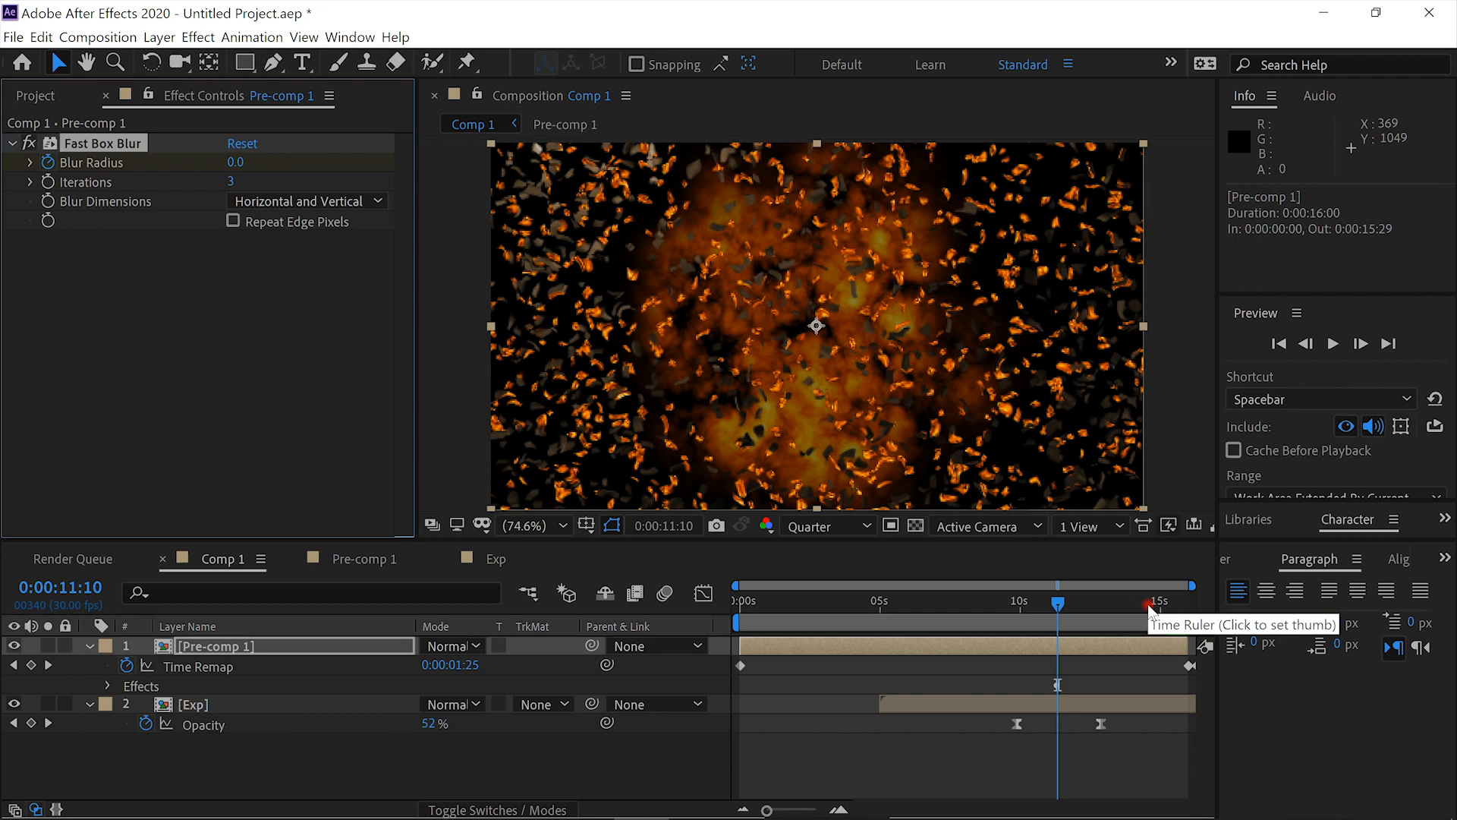
{"action": "left_click_drag", "start_coordinate": [1147, 604], "coordinate": [1200, 613]}
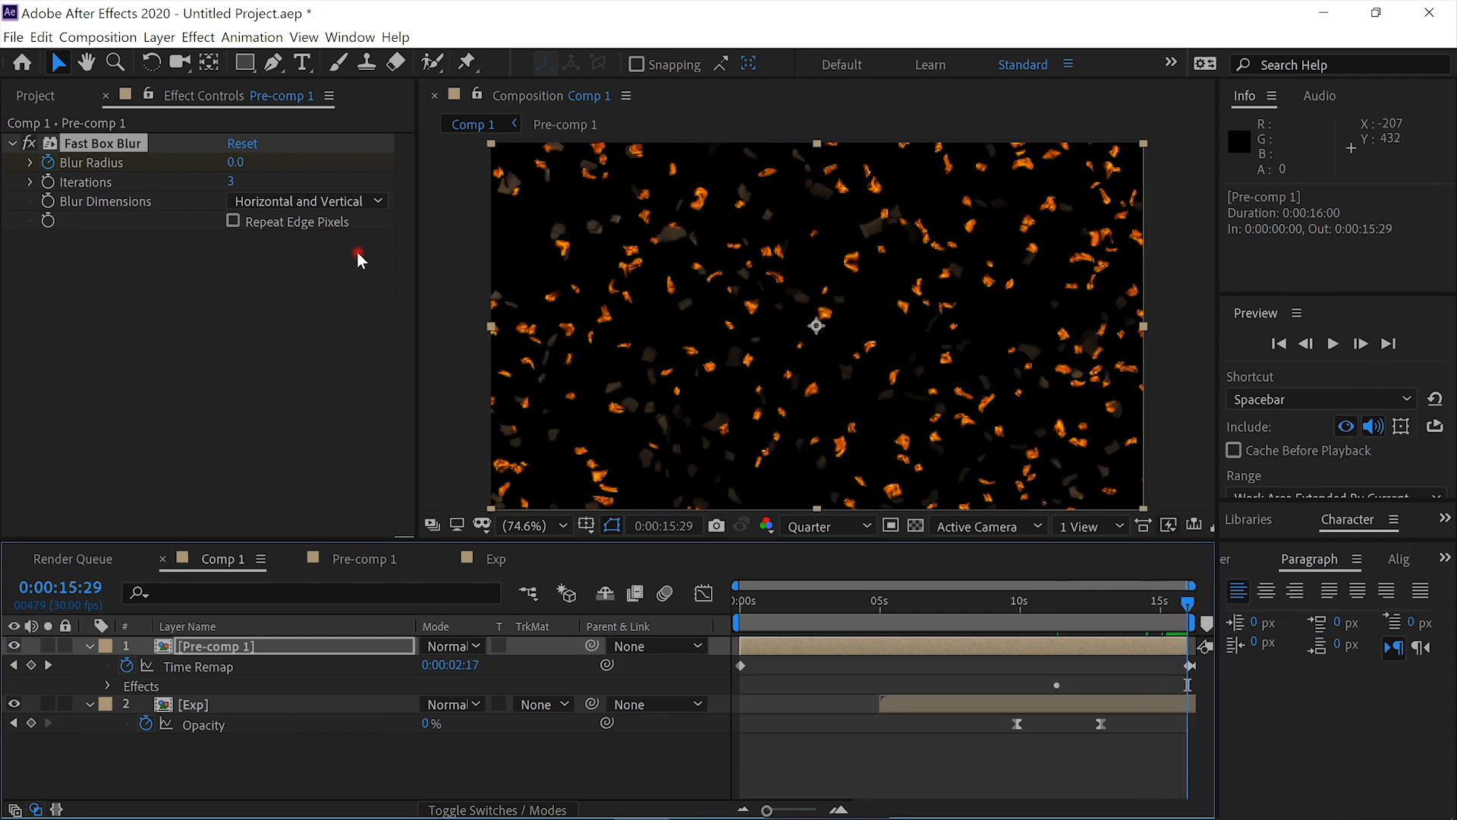
{"action": "left_click_drag", "start_coordinate": [236, 159], "coordinate": [300, 179]}
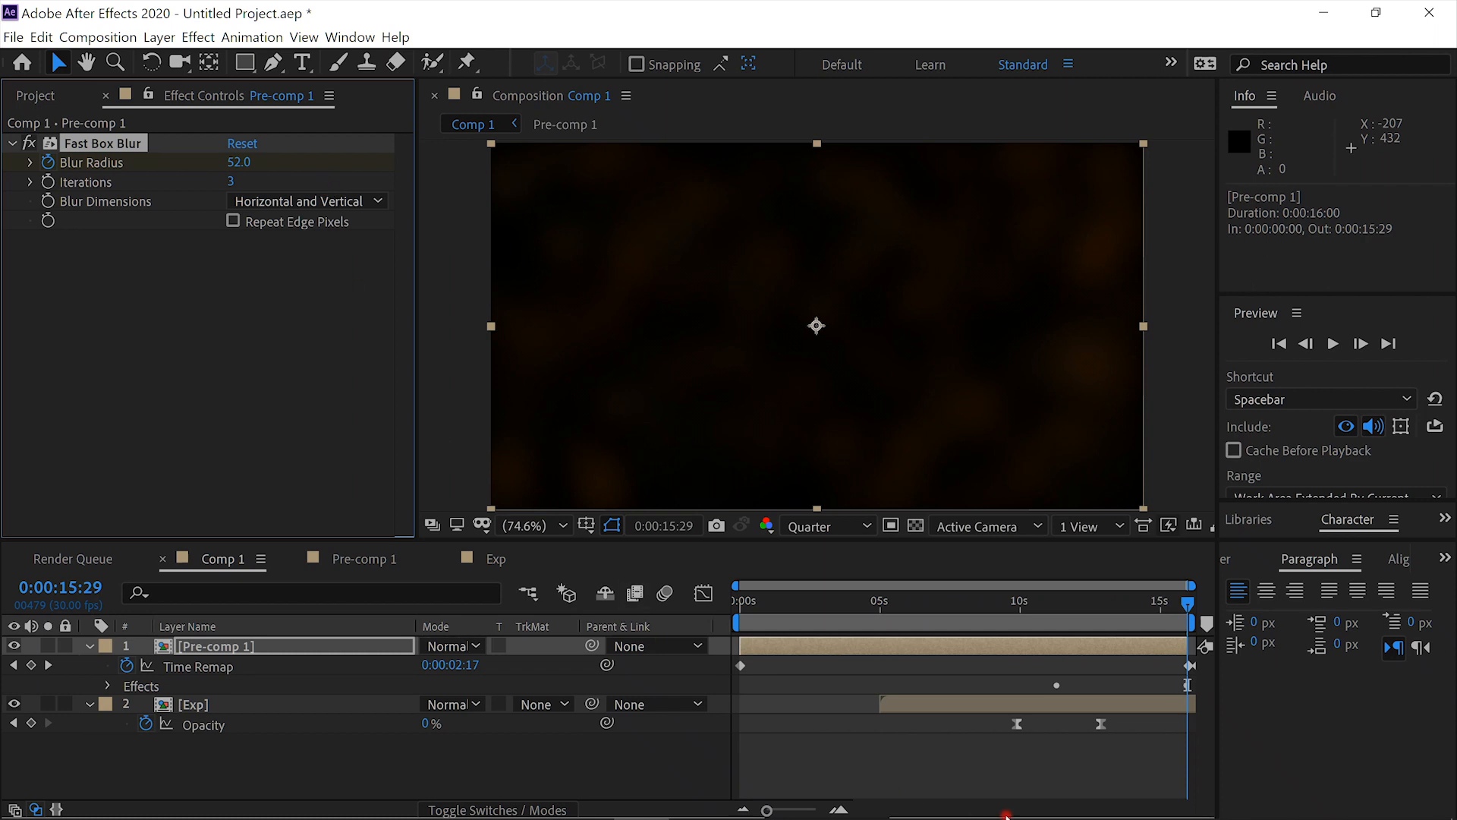
- Fade out Pre-comp 1 with Opacity keyframes of 100% at 0:00:12:26 and 0% at 0:00:14:28
{"action": "left_click", "coordinate": [1103, 600]}
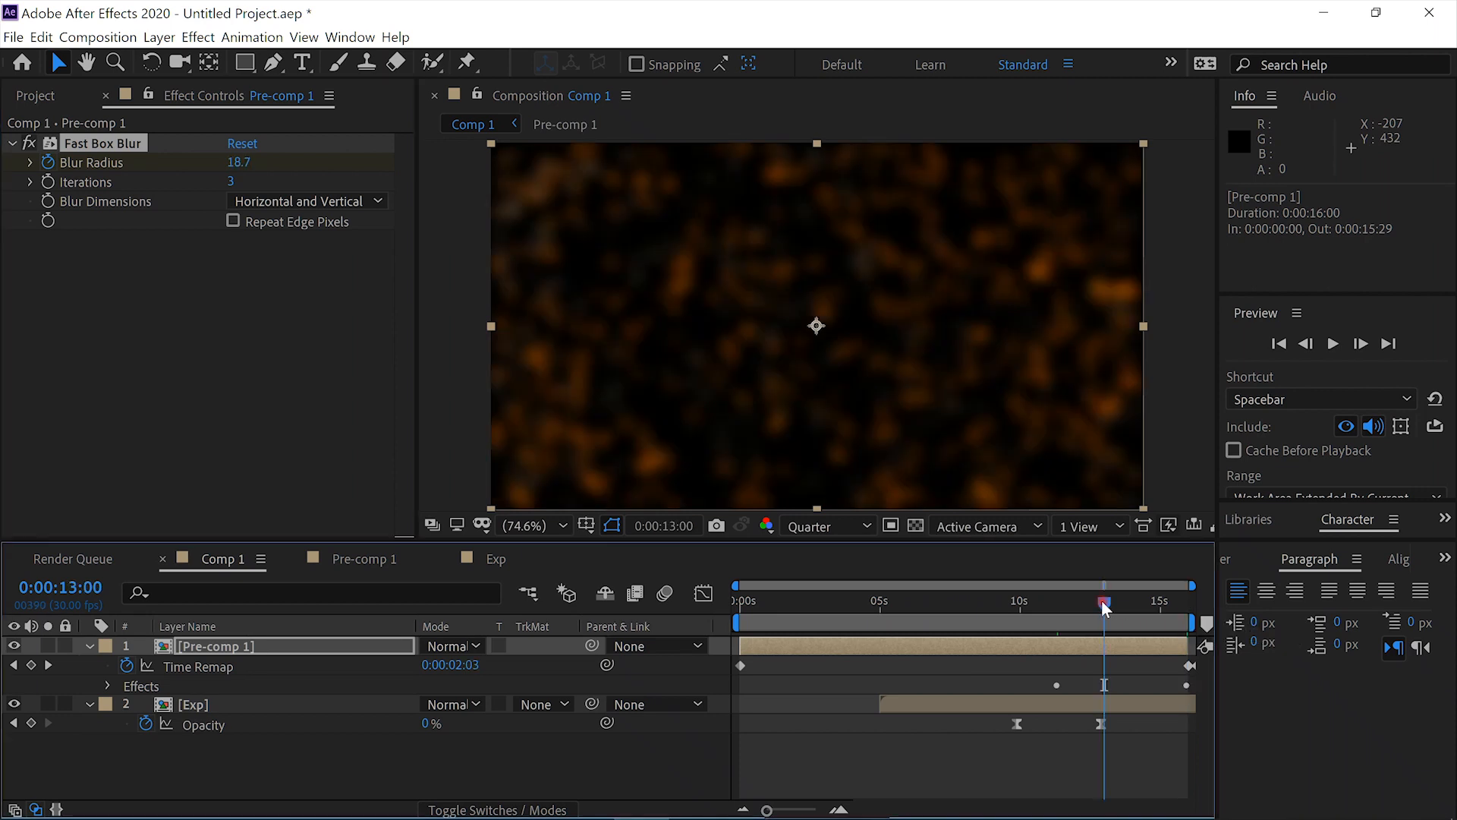
{"action": "key", "text": "Page_Up"}
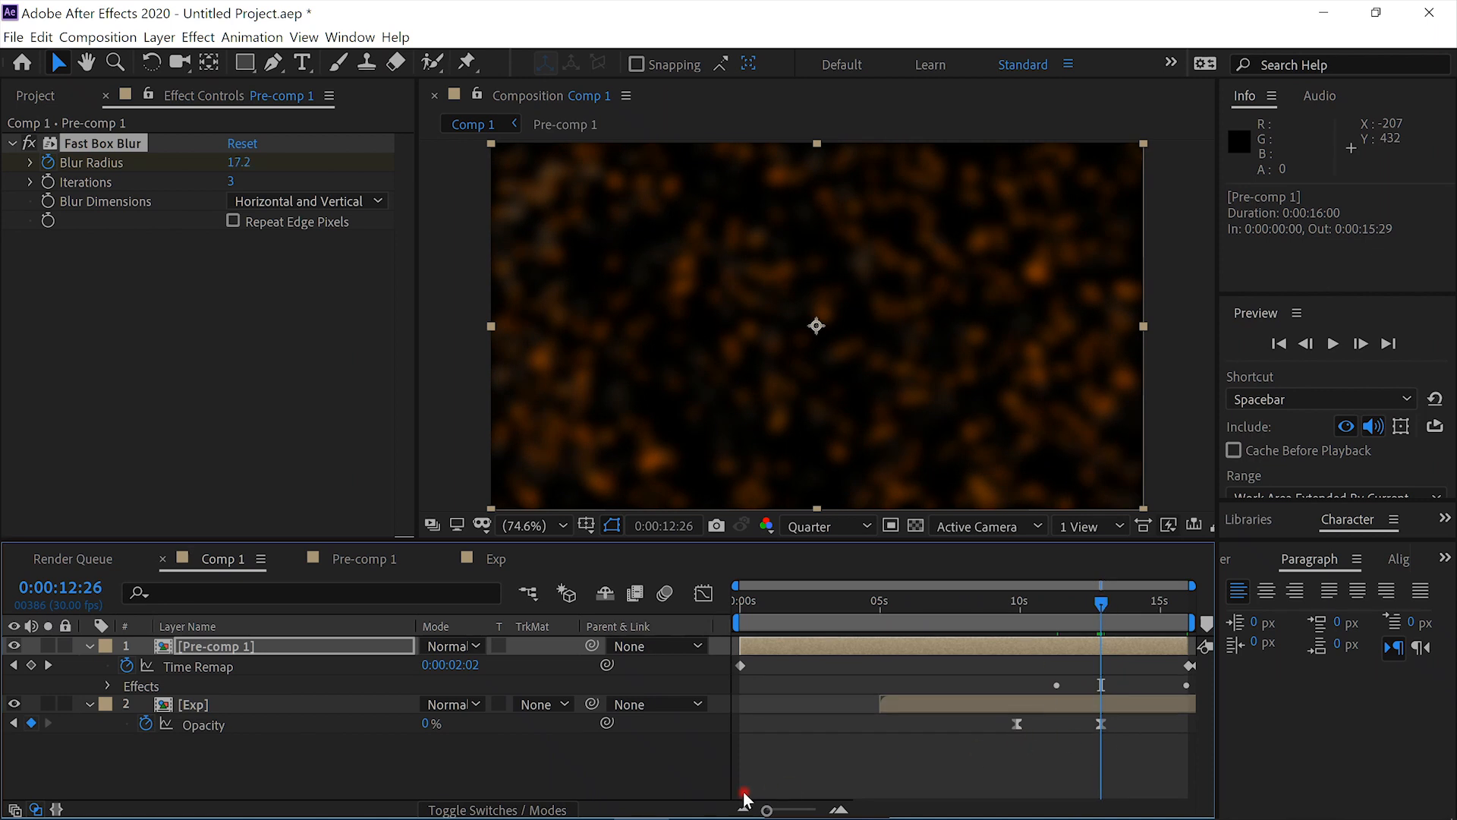
{"action": "key", "text": "t"}
{"action": "left_click", "coordinate": [145, 667]}
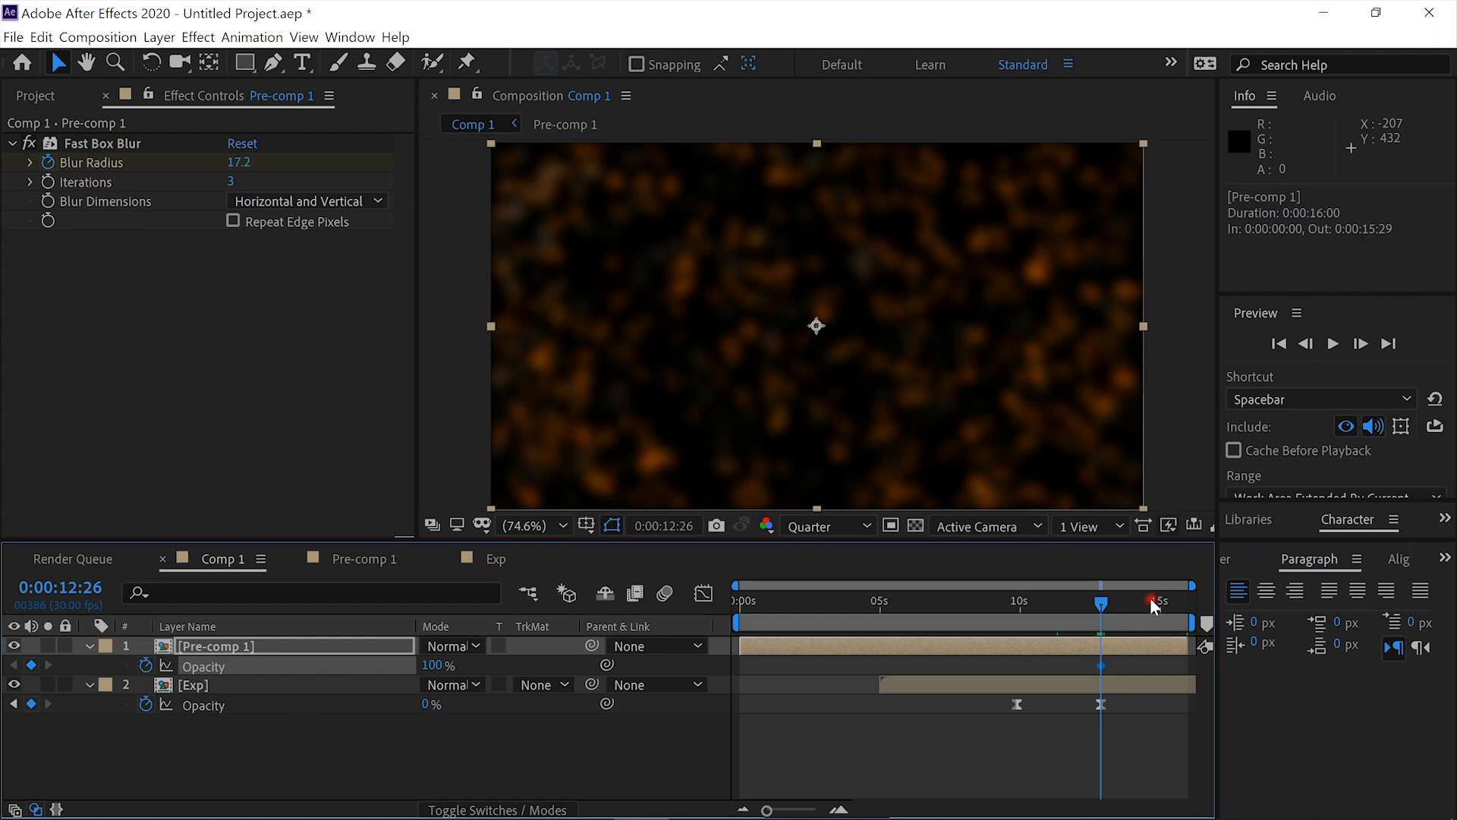
{"action": "left_click", "coordinate": [1158, 607]}
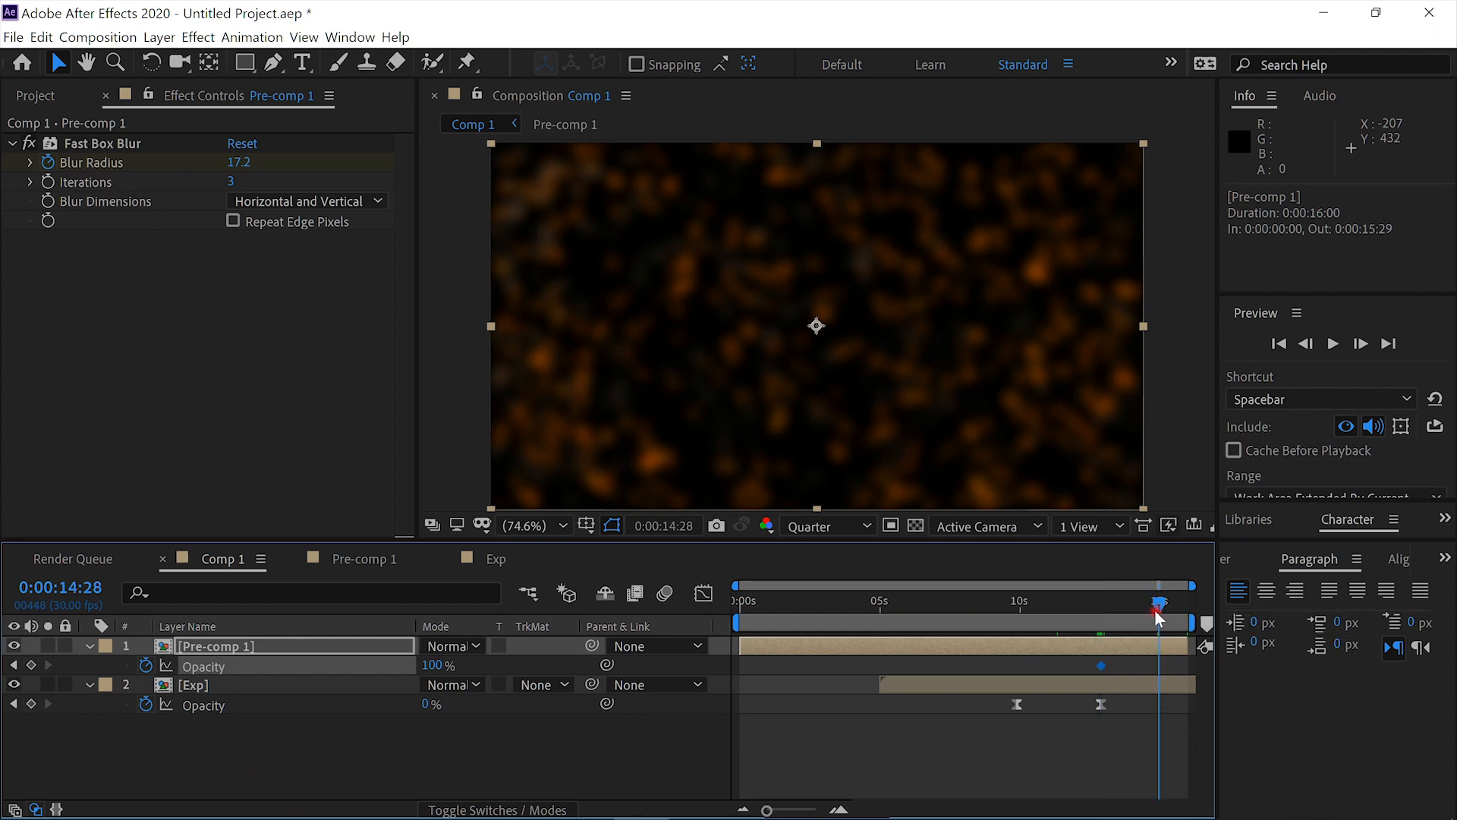
{"action": "left_click_drag", "start_coordinate": [438, 674], "coordinate": [57, 683]}
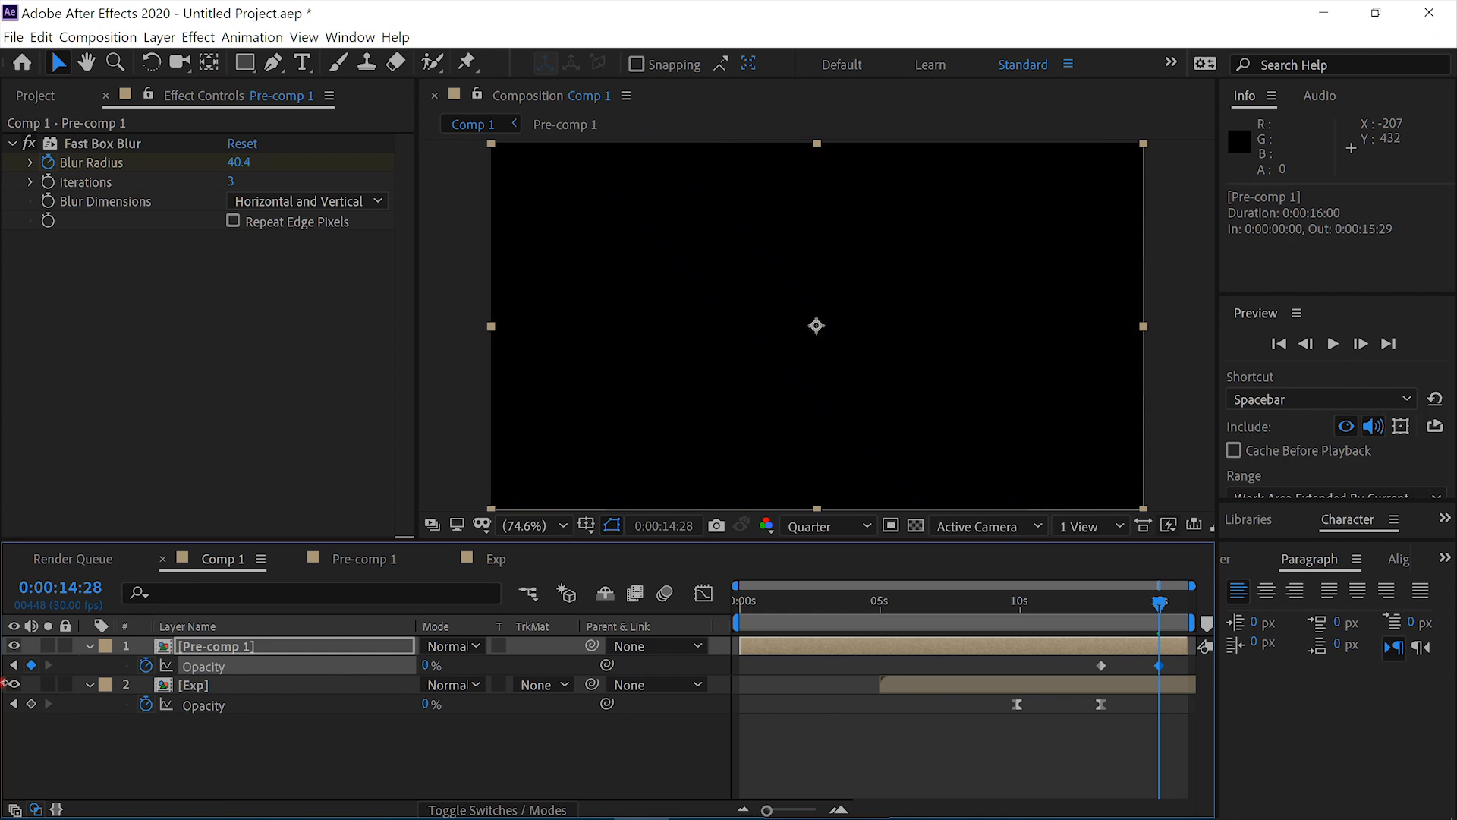
- Preview Comp 1 from the first frame with the blurred, fading debris
{"action": "left_click", "coordinate": [885, 601]}
{"action": "key", "text": "Home"}
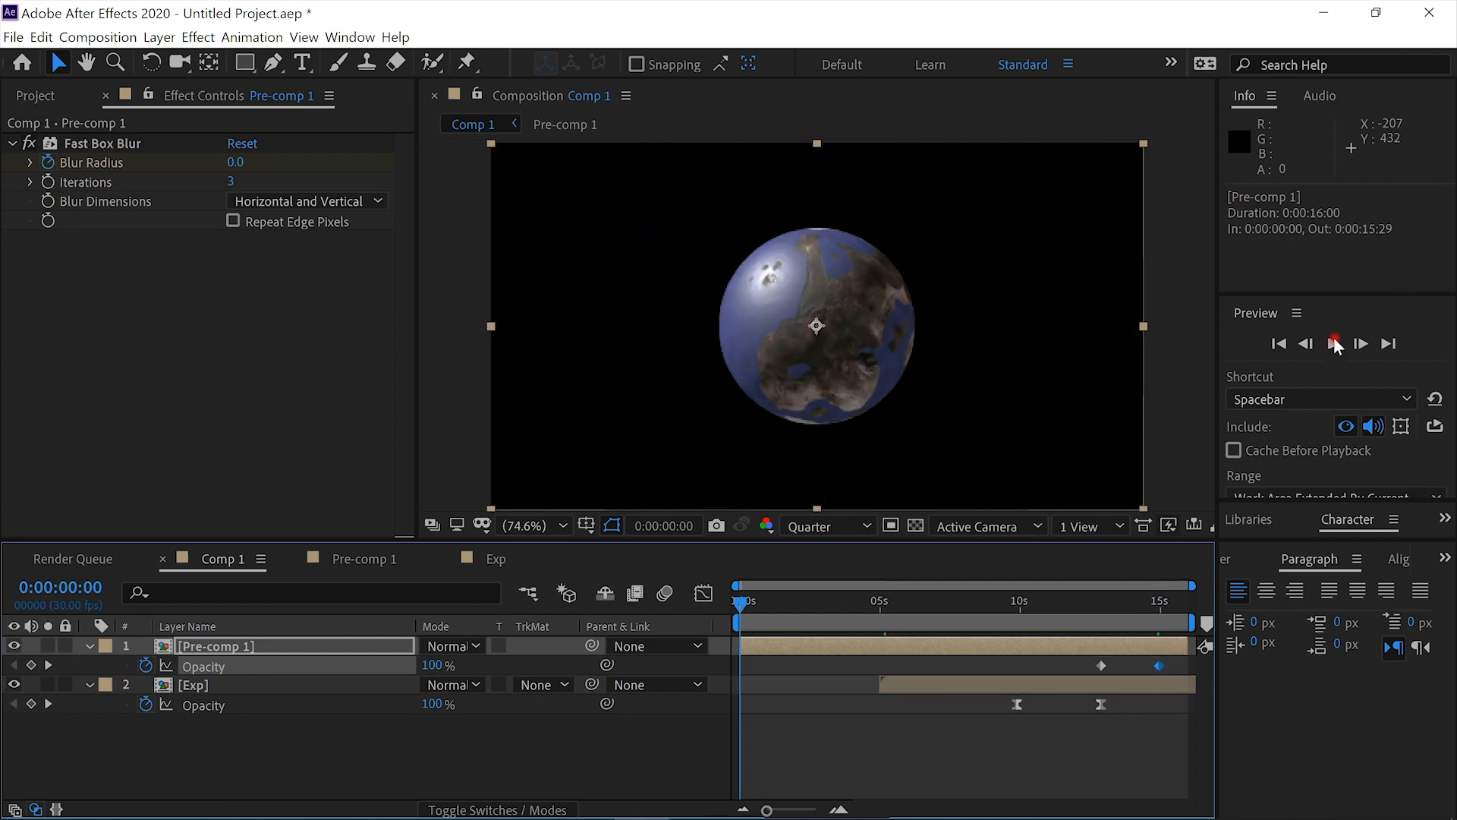
{"action": "left_click", "coordinate": [1332, 343]}
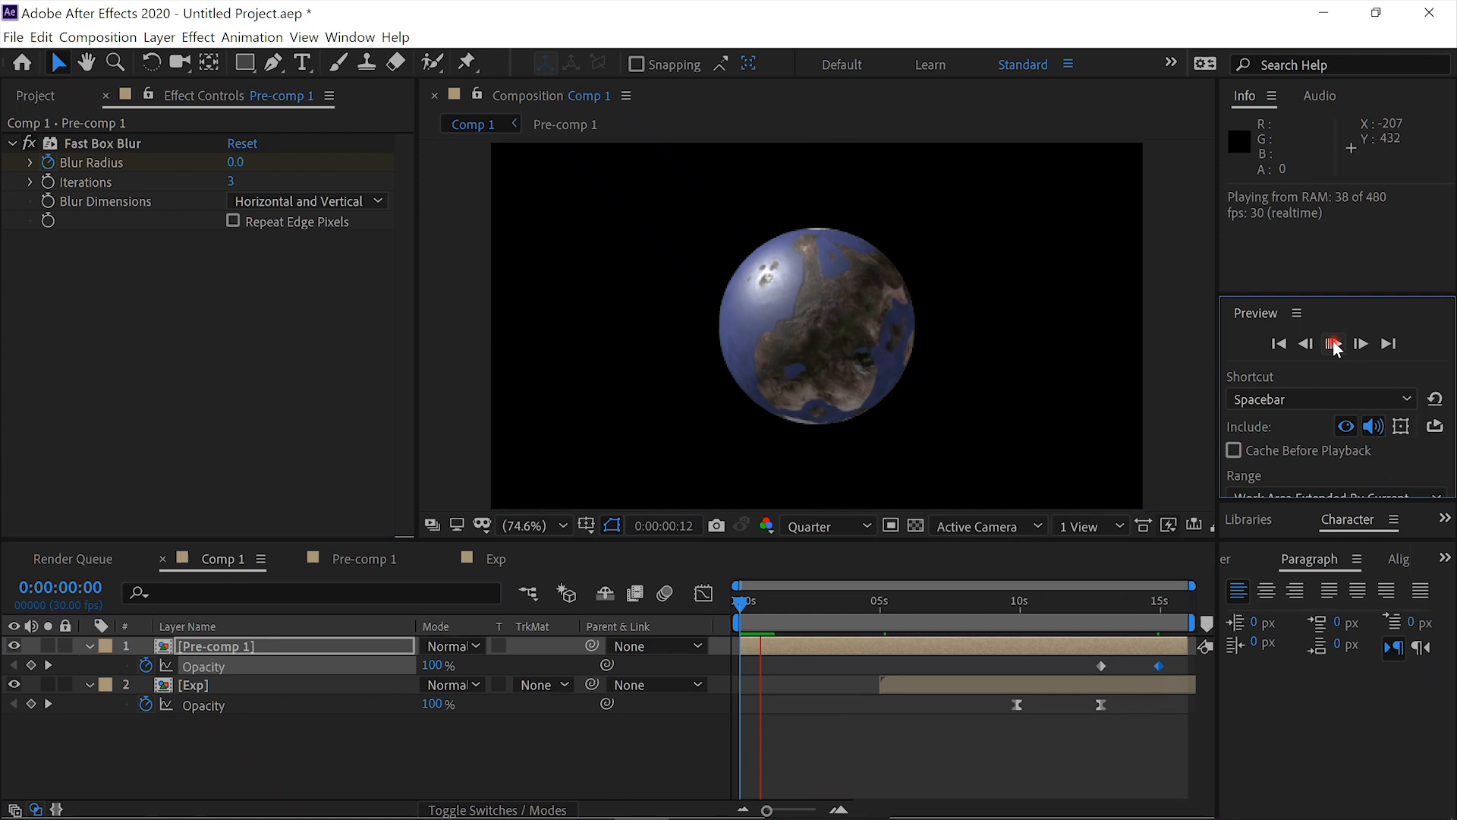
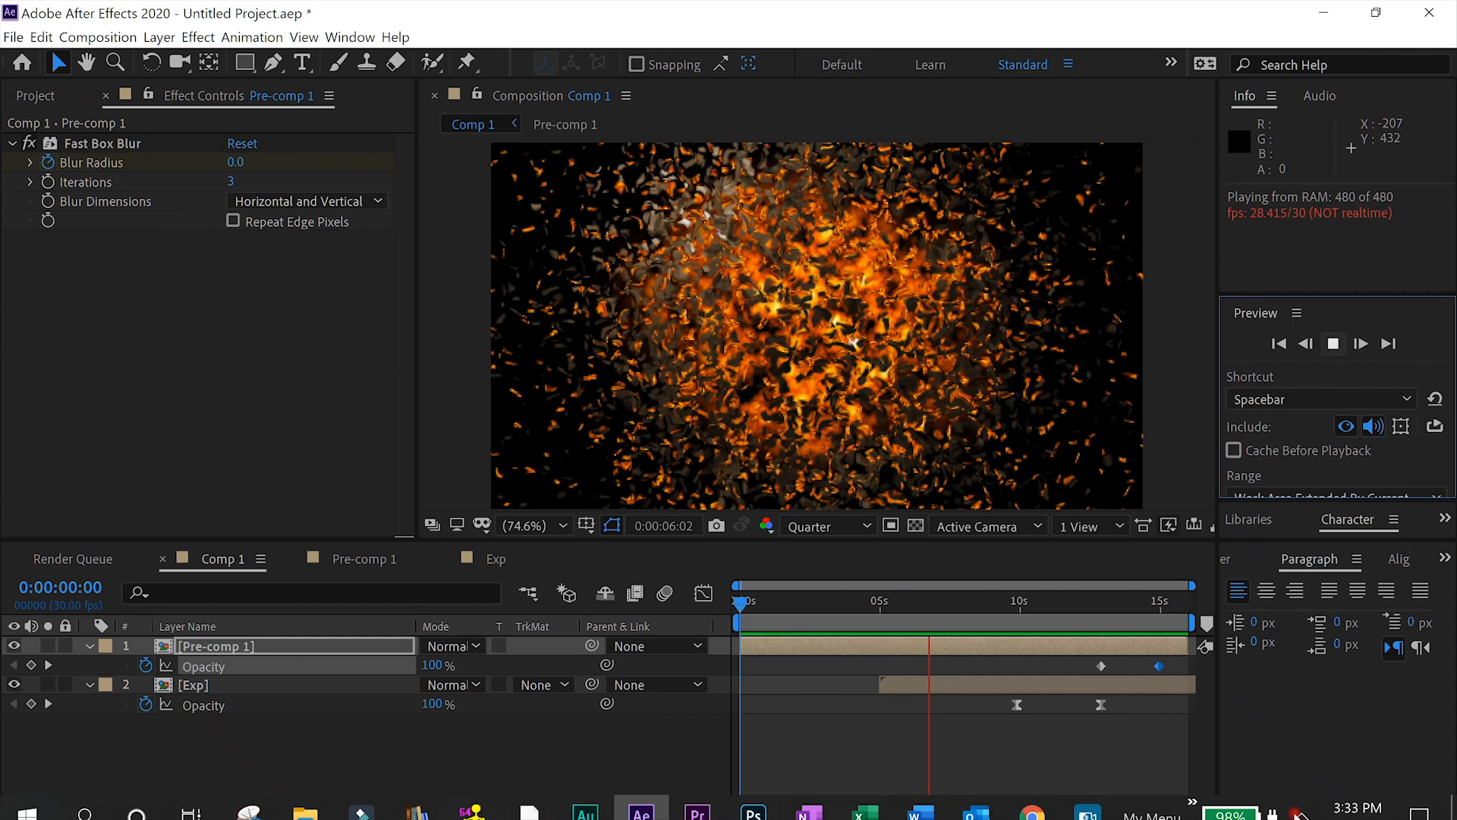
{"action": "left_click", "coordinate": [1302, 802]}
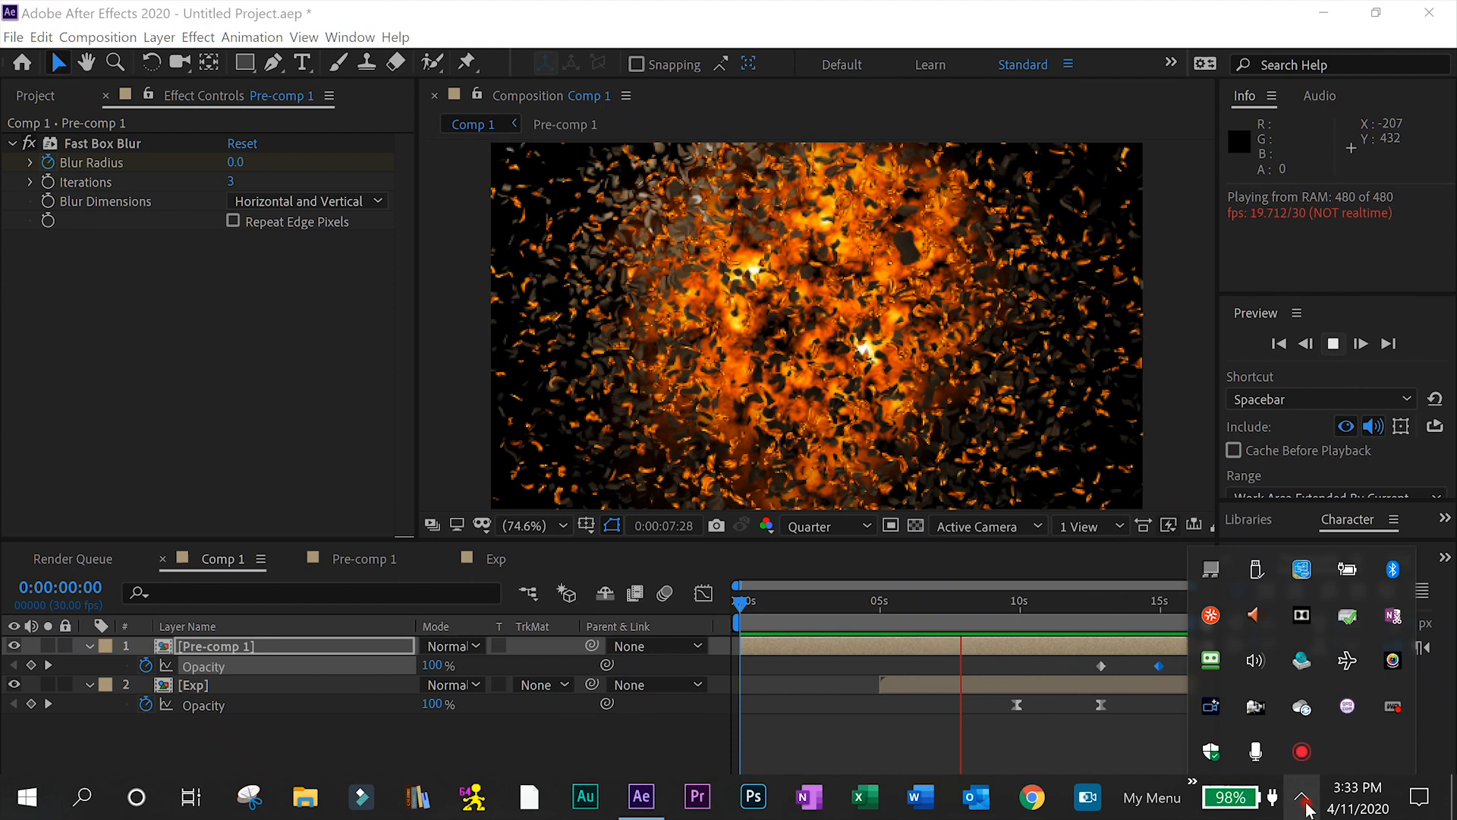
{"action": "left_click", "coordinate": [609, 5]}
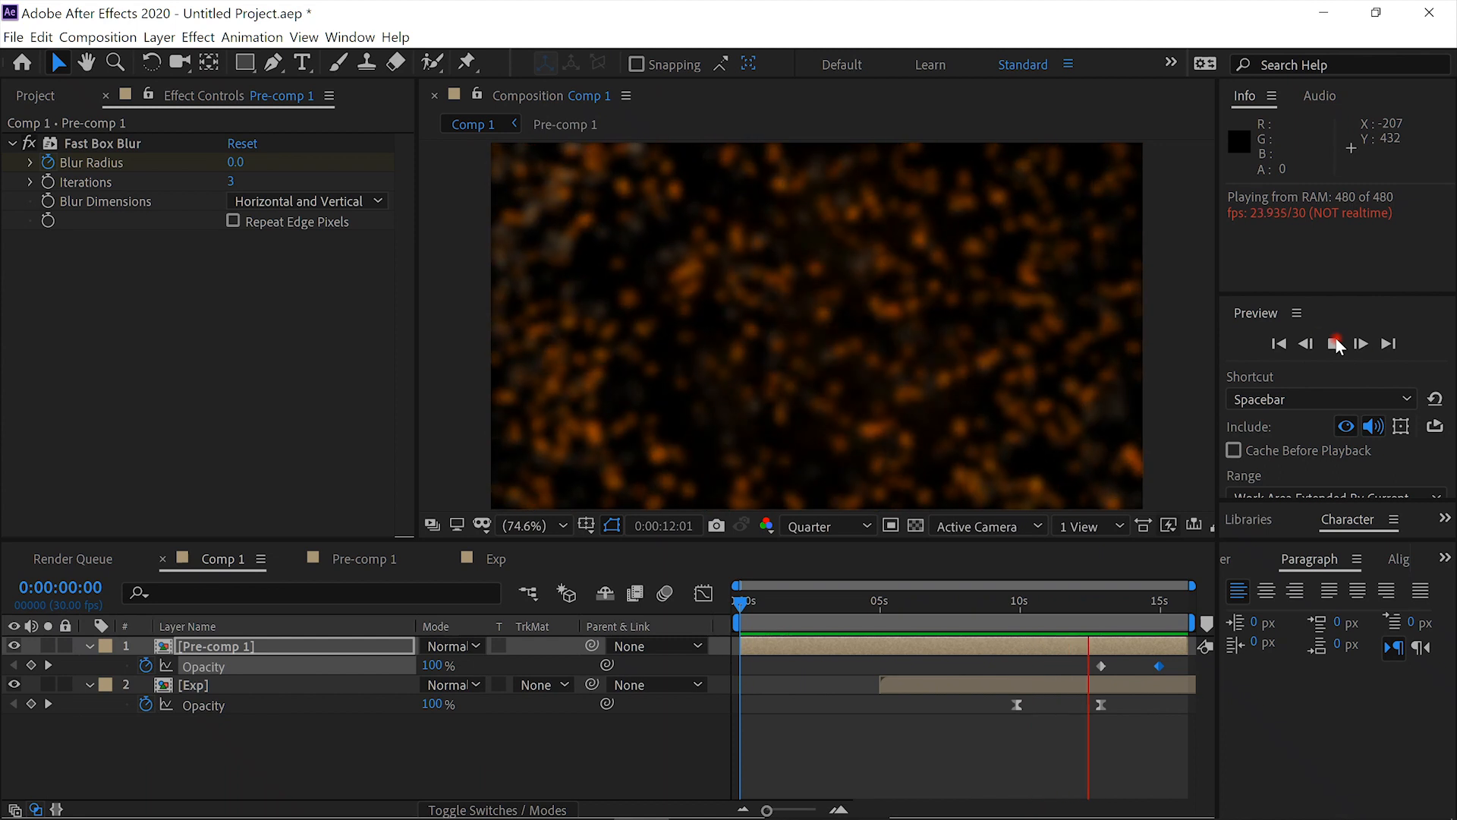
- Return Comp 1 to the first frame and collapse the properties of the Pre-comp 1 and Exp layers
{"action": "left_click", "coordinate": [846, 611]}
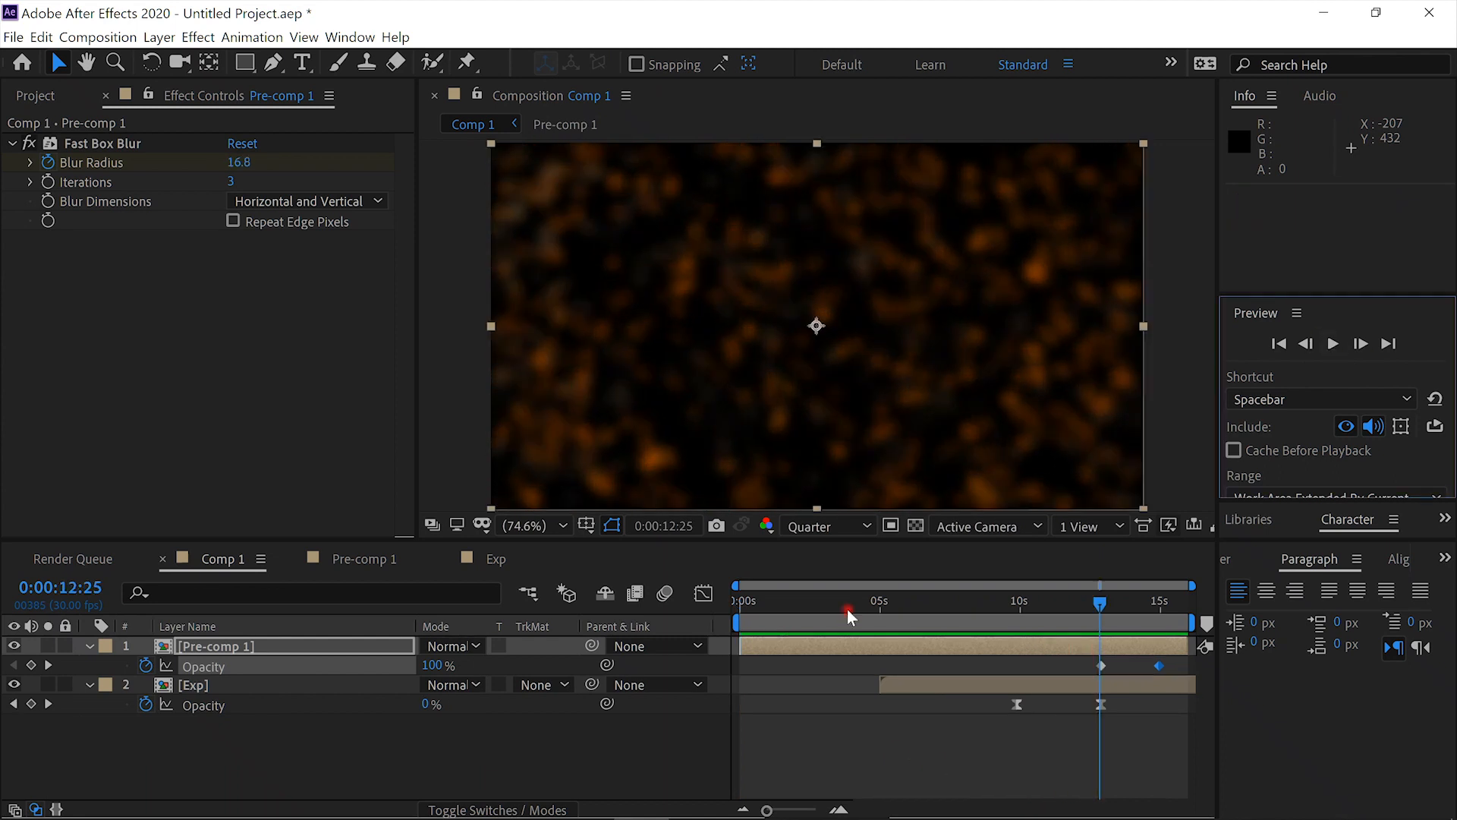
{"action": "left_click_drag", "start_coordinate": [745, 611], "coordinate": [727, 613]}
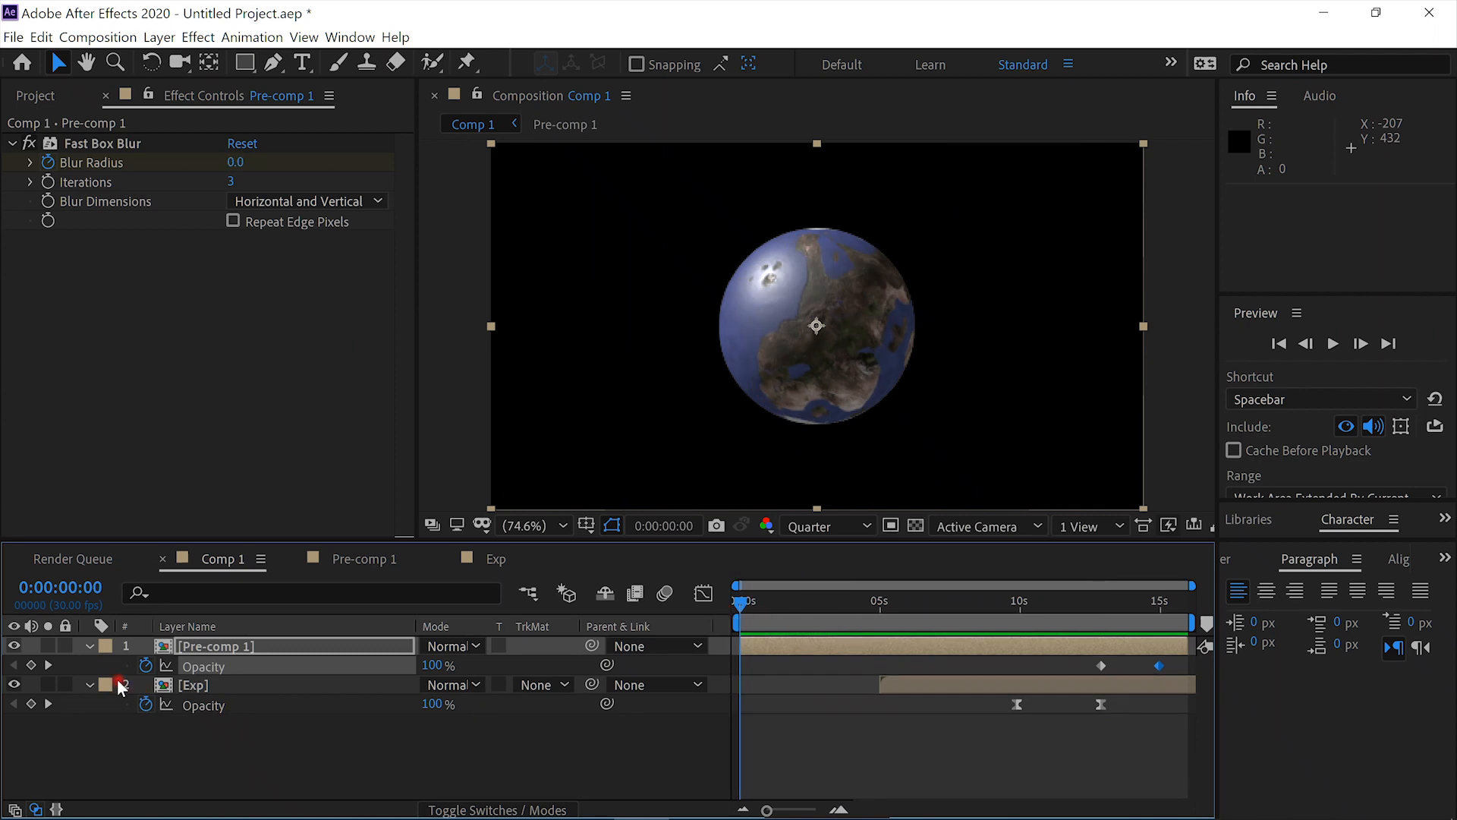
{"action": "left_click", "coordinate": [86, 684]}
{"action": "left_click", "coordinate": [89, 645]}
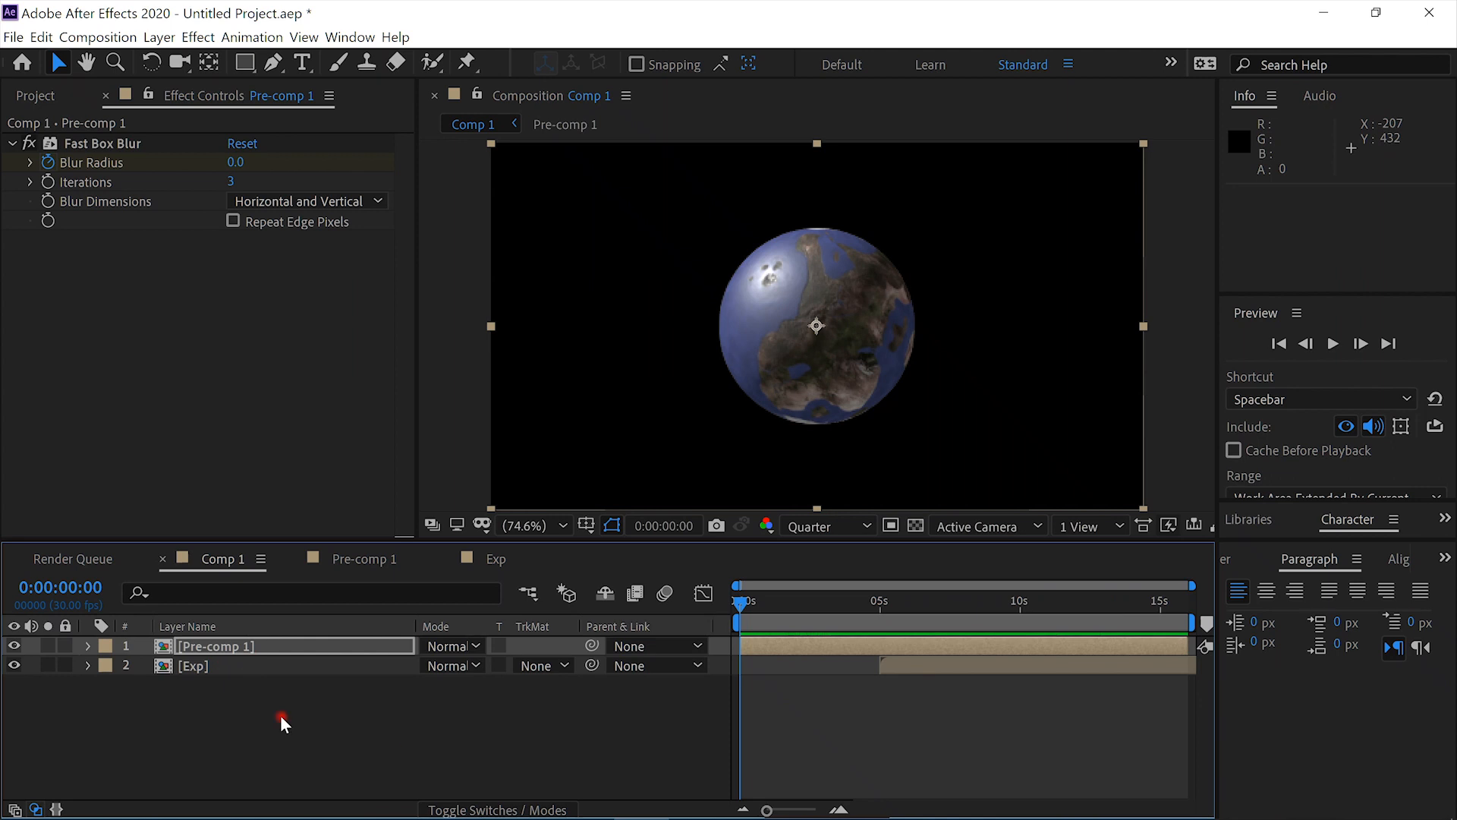
- Create a black 1920 x 1080 px solid named BG and place it below the Exp layer
{"action": "key", "text": "ctrl+y"}
{"action": "type", "text": "BG"}
{"action": "left_click", "coordinate": [715, 558]}
{"action": "mouse_move", "coordinate": [250, 493]}
{"action": "left_mouse_down"}
{"action": "mouse_move", "coordinate": [48, 607]}
{"action": "mouse_move", "coordinate": [21, 677]}
{"action": "left_mouse_up"}
{"action": "left_click", "coordinate": [531, 393]}
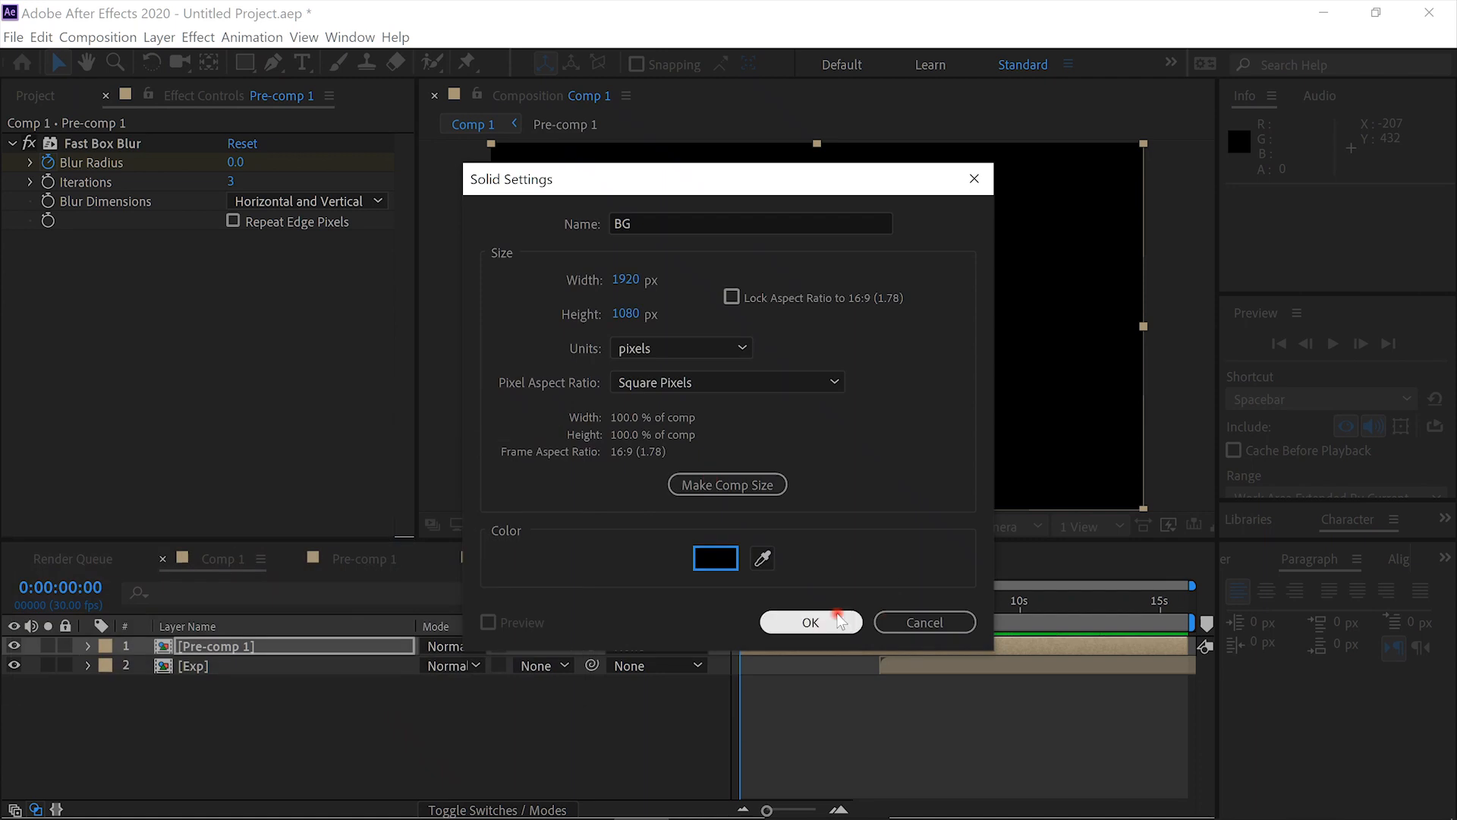
{"action": "left_click", "coordinate": [810, 621]}
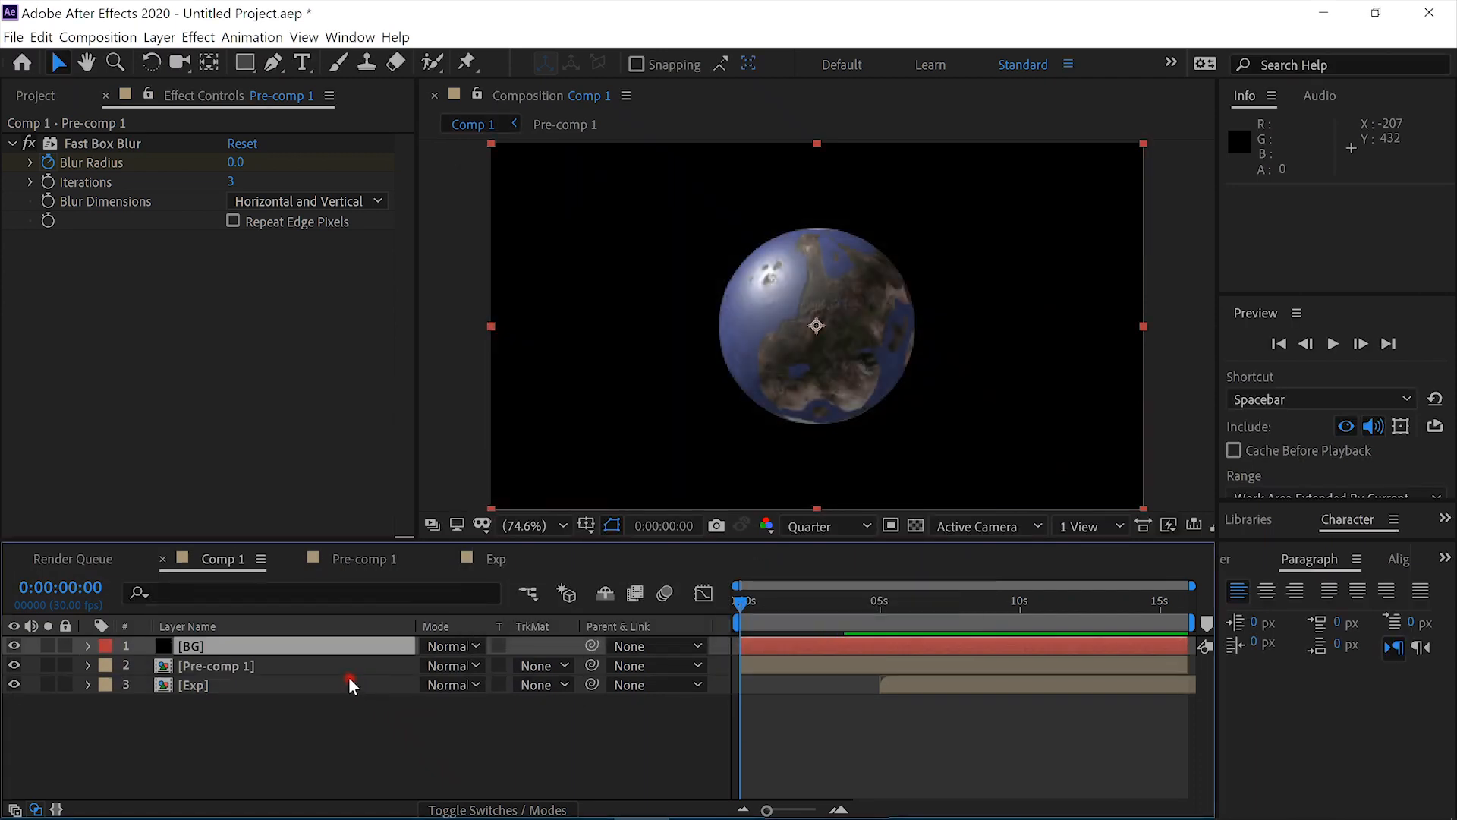
{"action": "left_click_drag", "start_coordinate": [339, 644], "coordinate": [330, 695]}
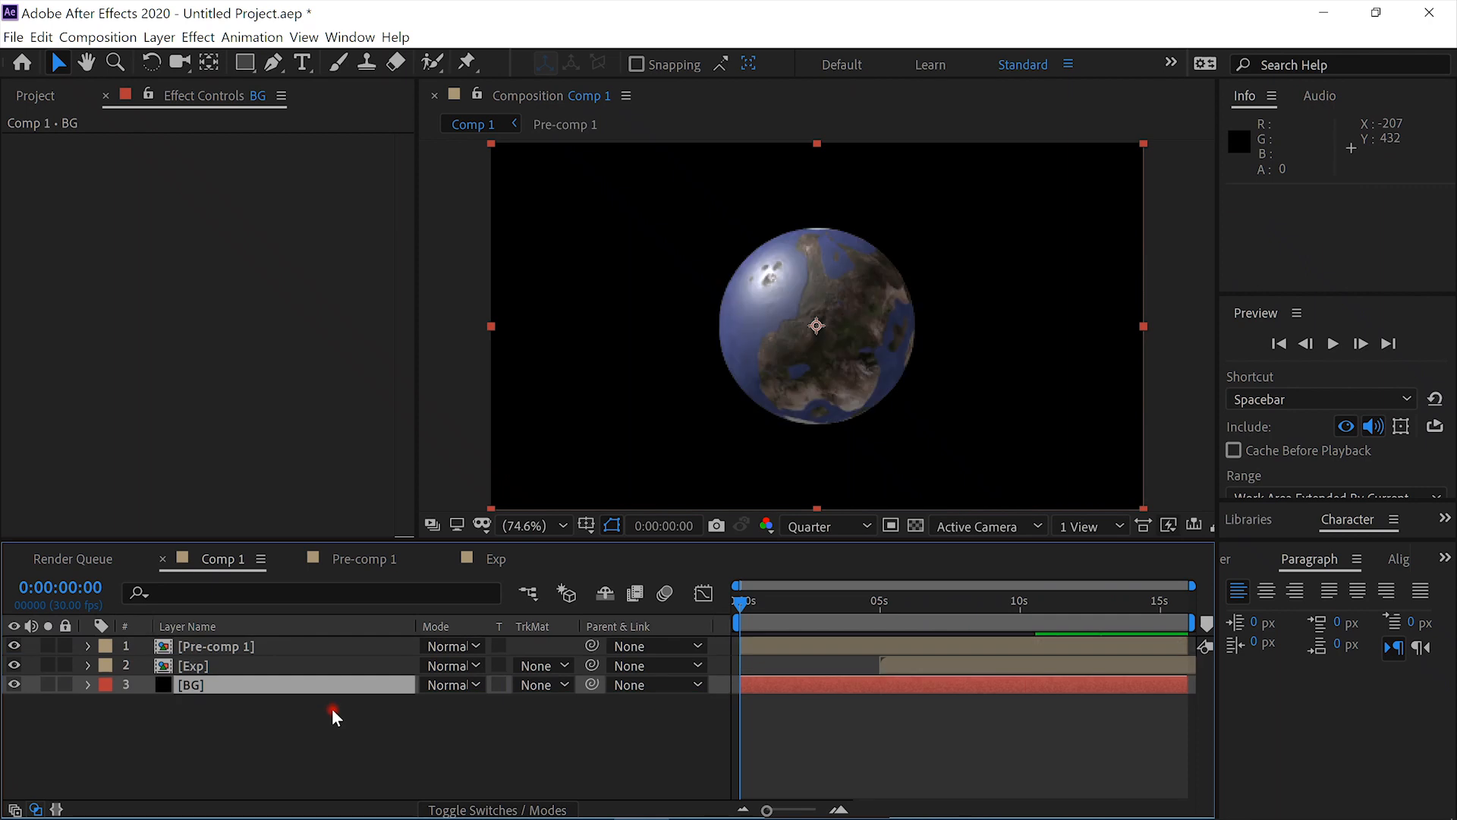
- Create a white (FFFFFF) 1920 x 1080 px solid named stars directly above the BG layer
{"action": "key", "text": "ctrl+shift+y"}
{"action": "type", "text": "stars"}
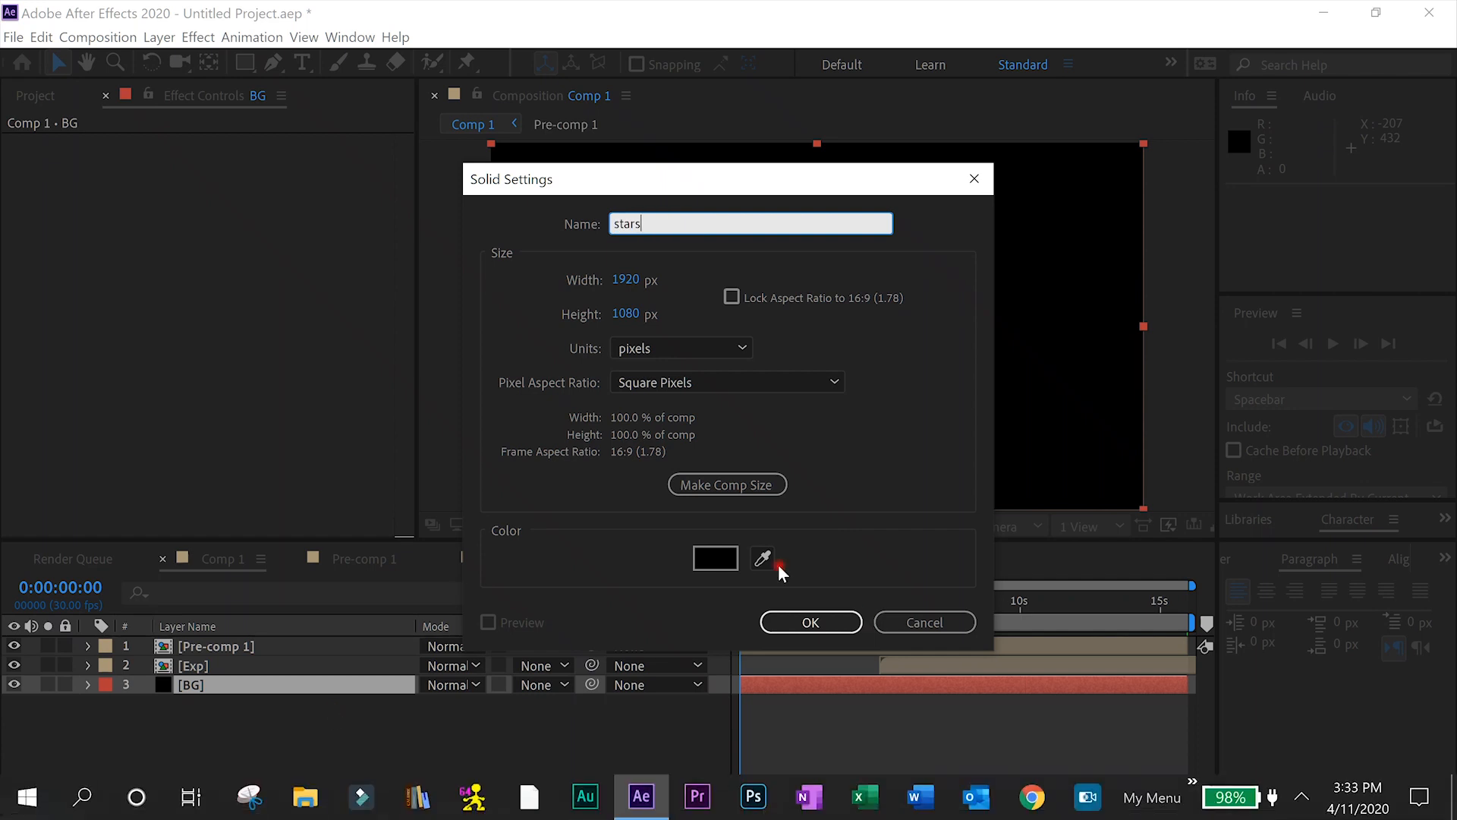
{"action": "left_click", "coordinate": [715, 558]}
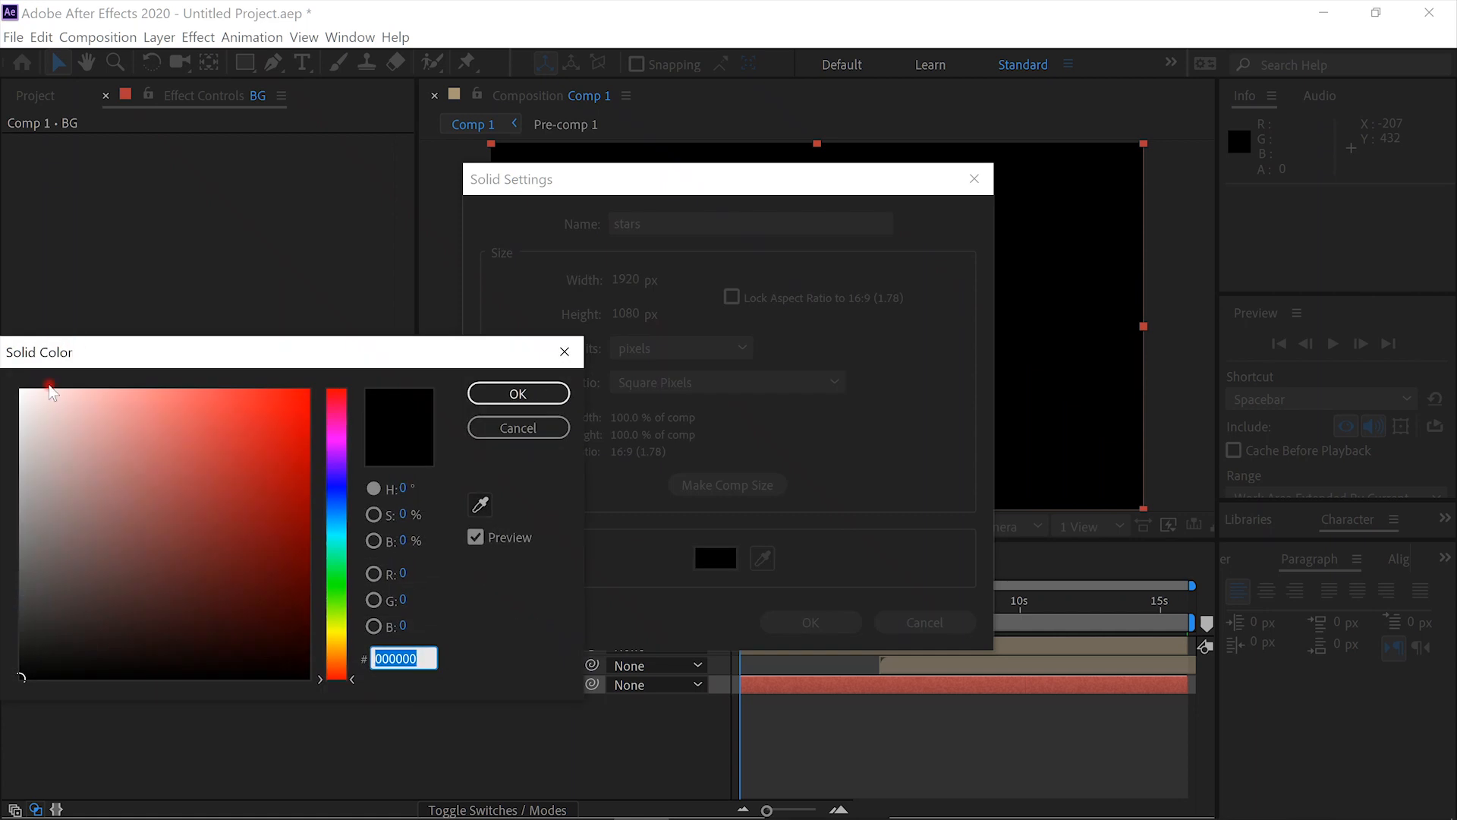
{"action": "left_click_drag", "start_coordinate": [42, 445], "coordinate": [25, 374]}
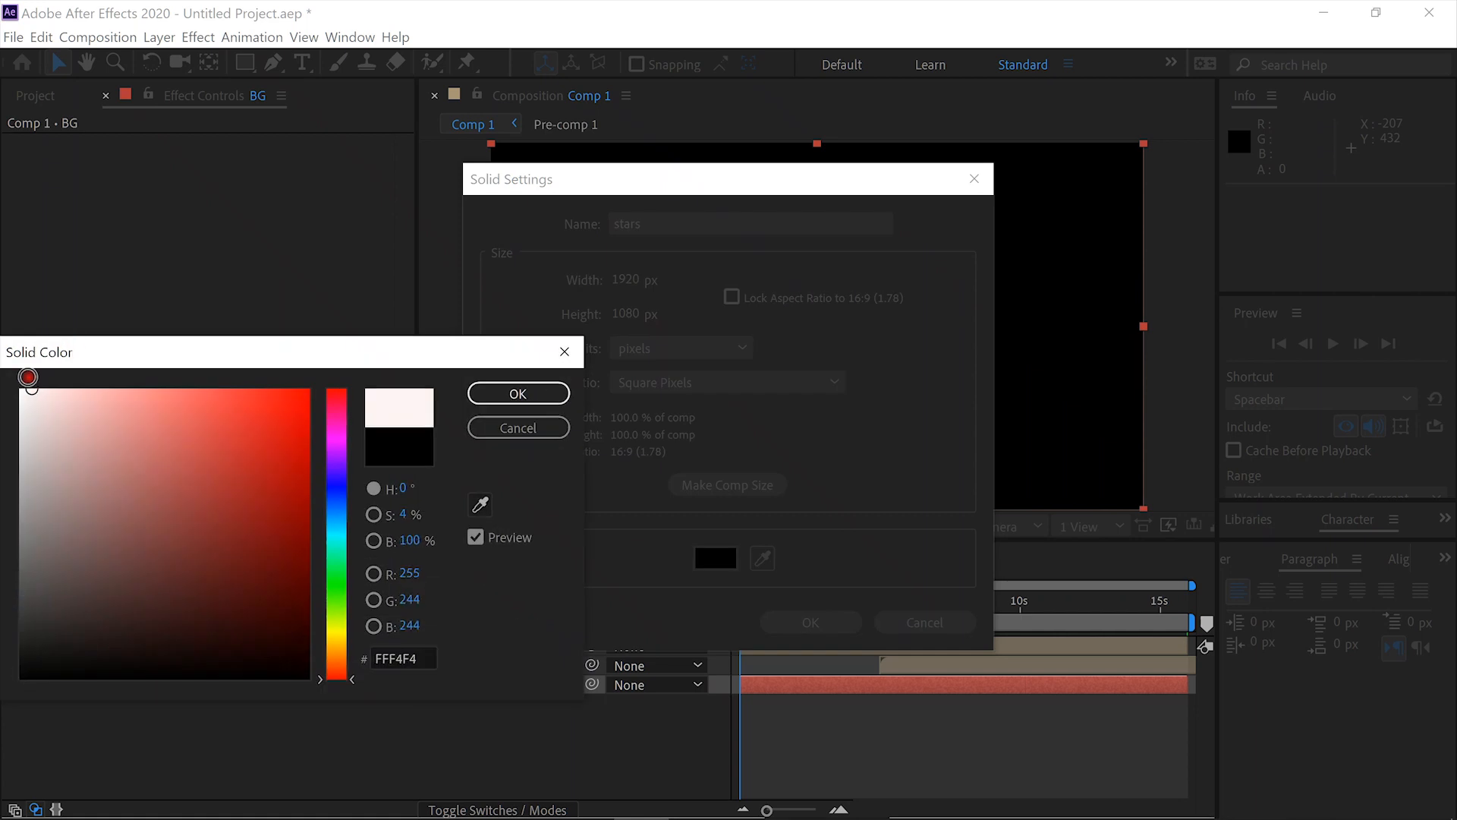
{"action": "left_click", "coordinate": [516, 393]}
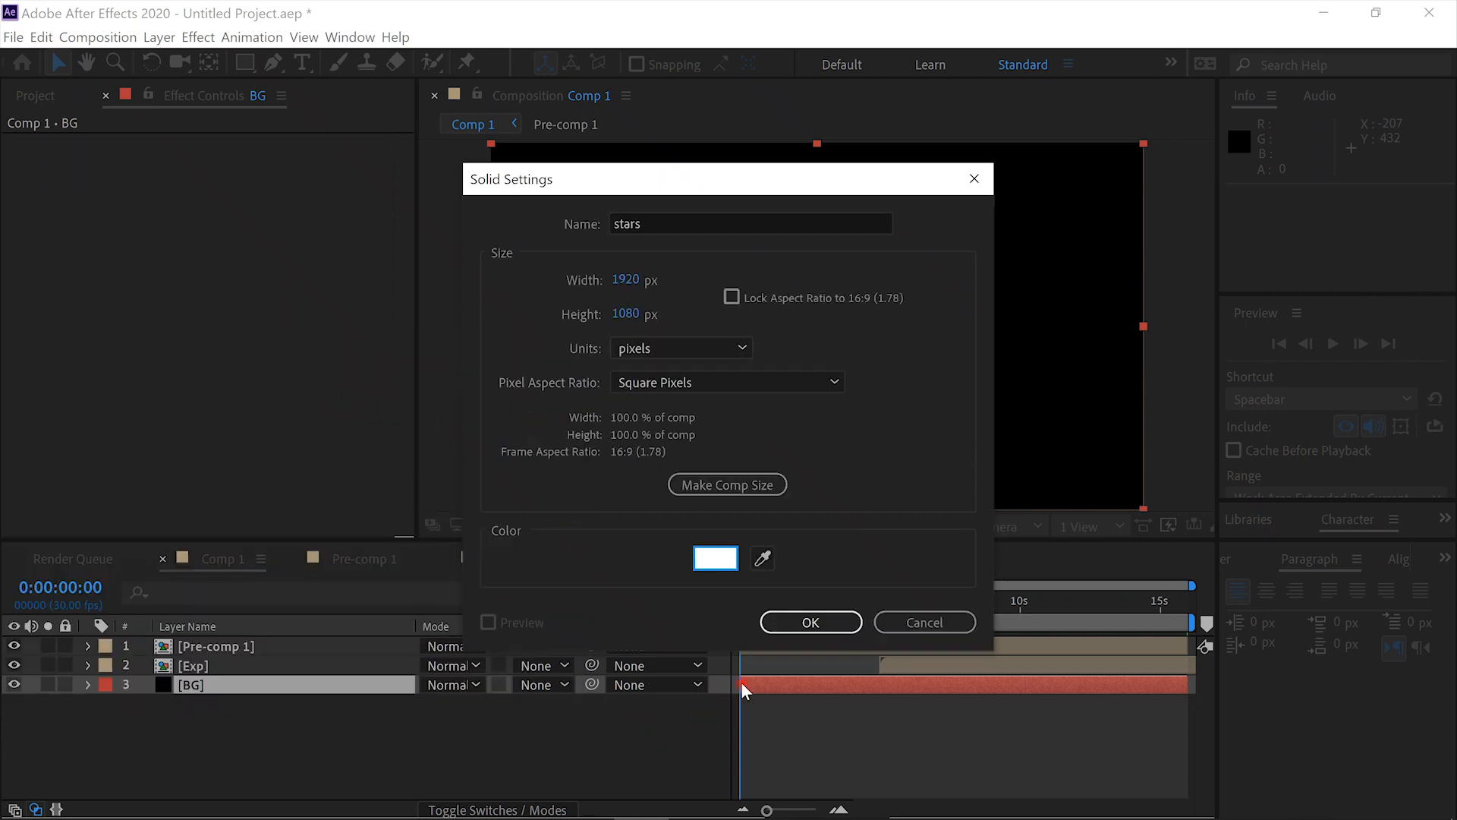
{"action": "left_click", "coordinate": [813, 623]}
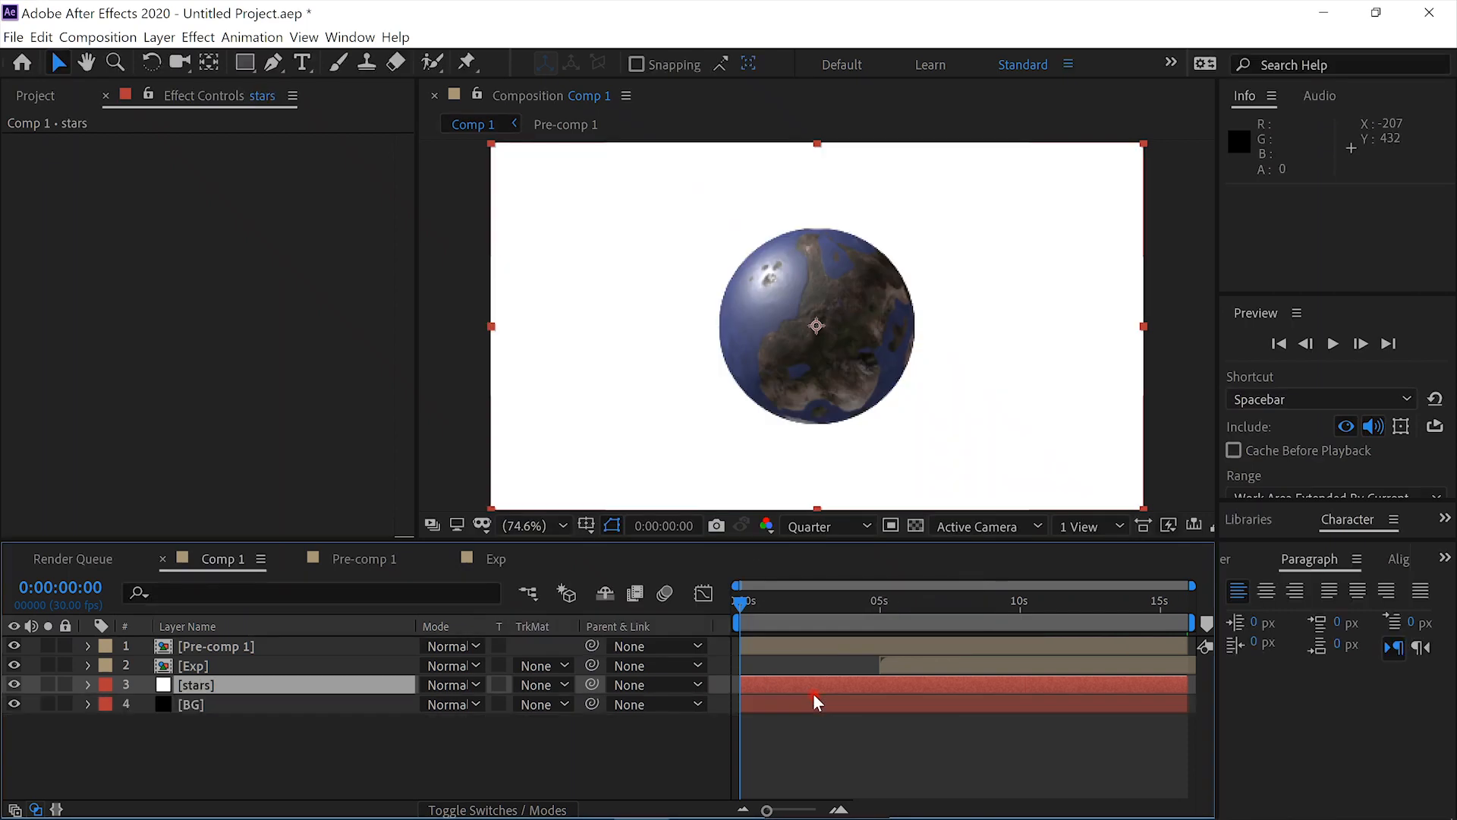
- Apply the CC Star Burst effect to the stars layer and set its Speed to 0
{"action": "key", "text": "ctrl+space"}
{"action": "type", "text": "star"}
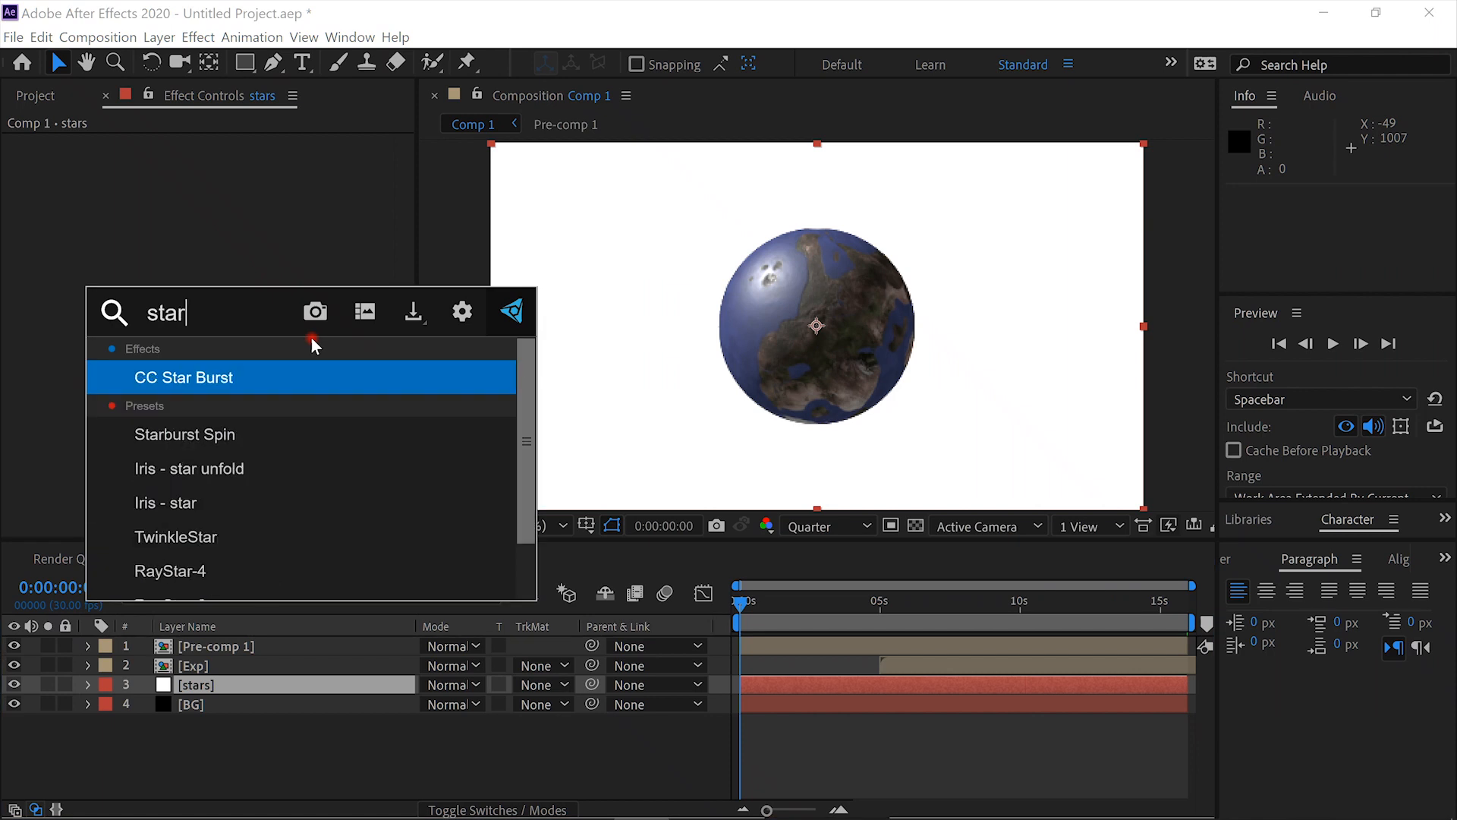
{"action": "left_click", "coordinate": [312, 378]}
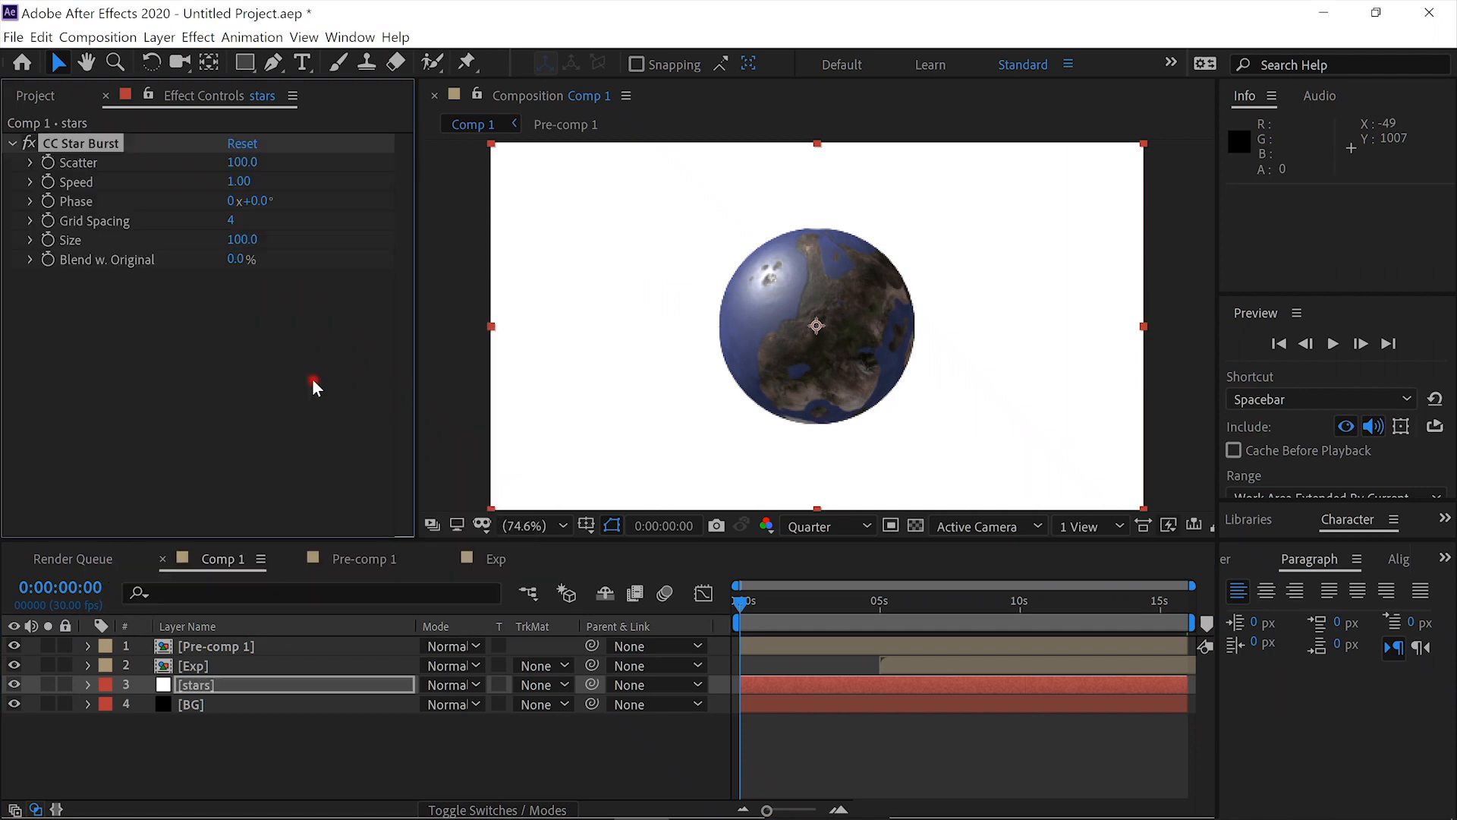
{"action": "left_click", "coordinate": [240, 179]}
{"action": "type", "text": "0"}
{"action": "left_click", "coordinate": [377, 230]}
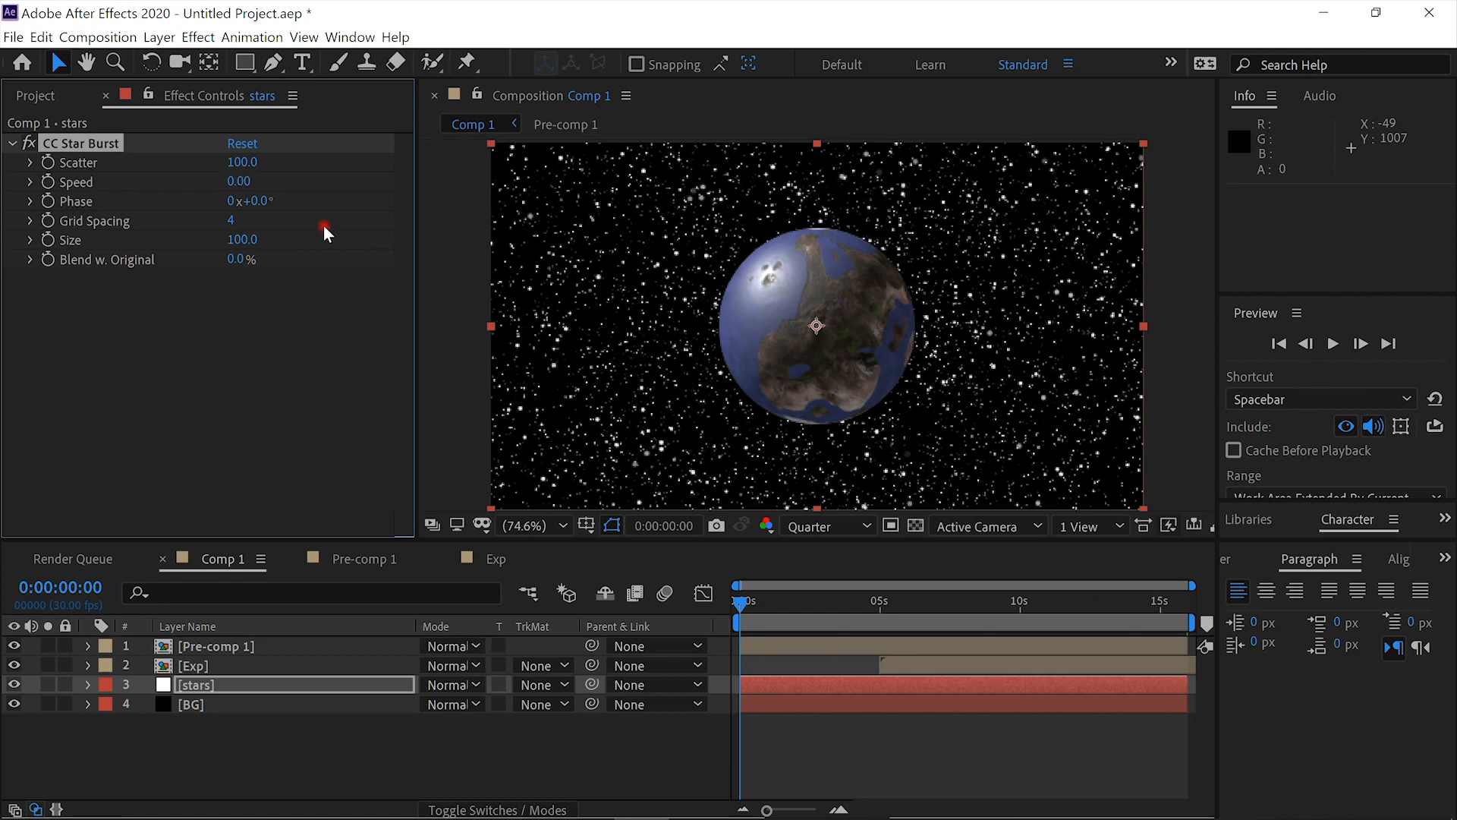
- Set the CC Star Burst Size to 30 and preview Comp 1 from the first frame
{"action": "left_click", "coordinate": [237, 240]}
{"action": "type", "text": "30"}
{"action": "left_click", "coordinate": [271, 363]}
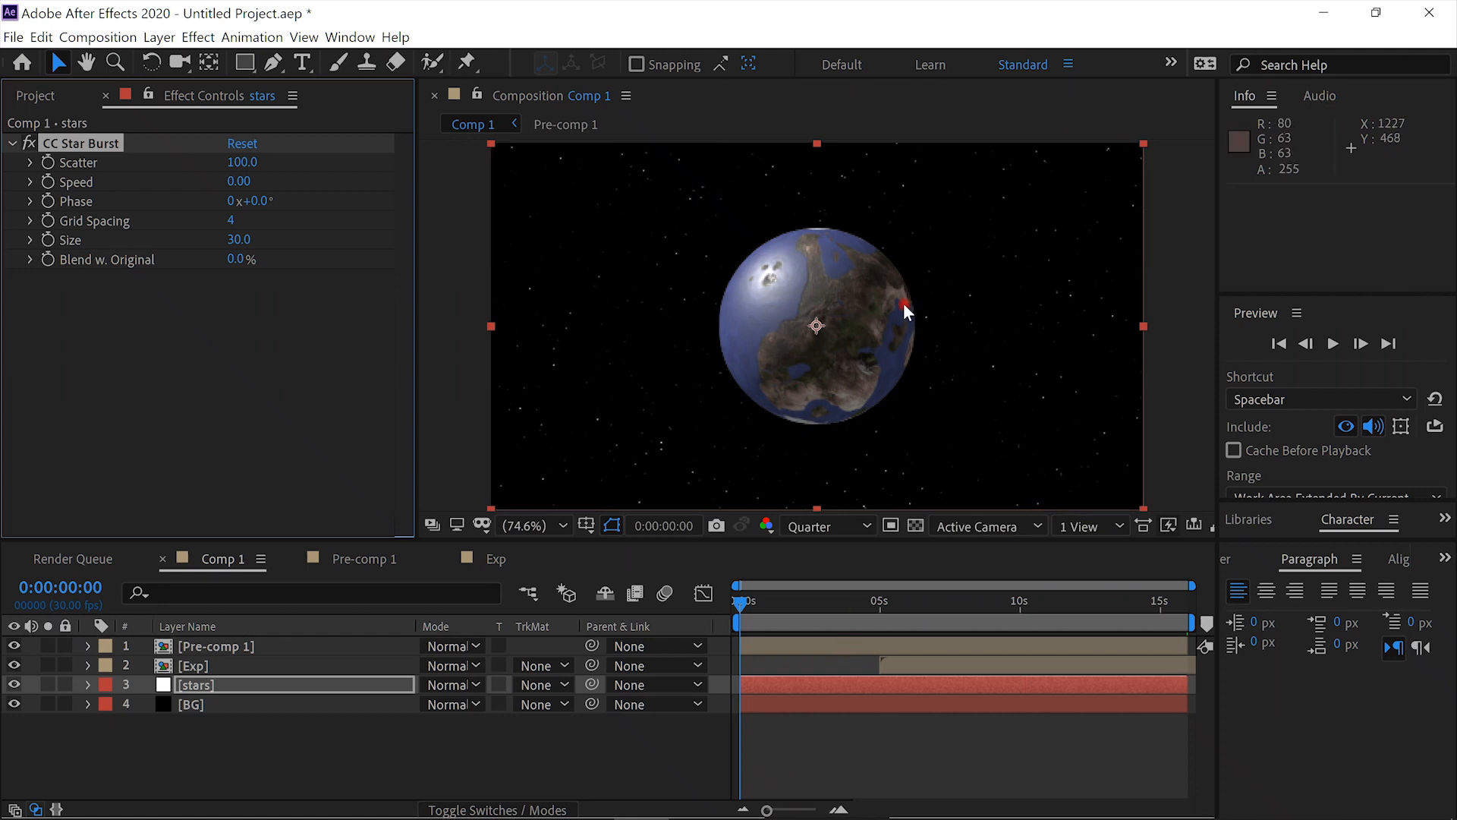
{"action": "left_click", "coordinate": [1332, 344]}
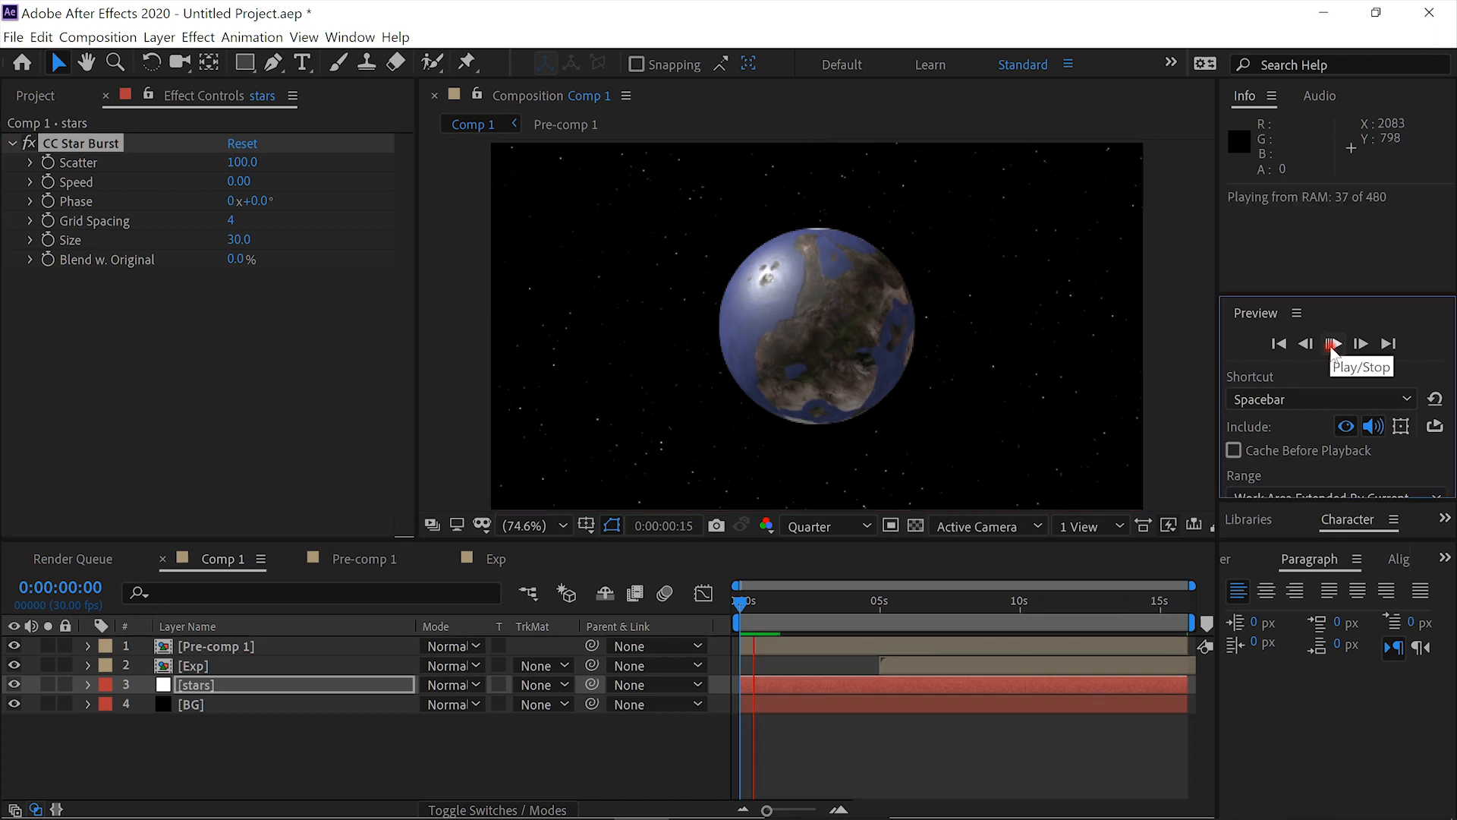